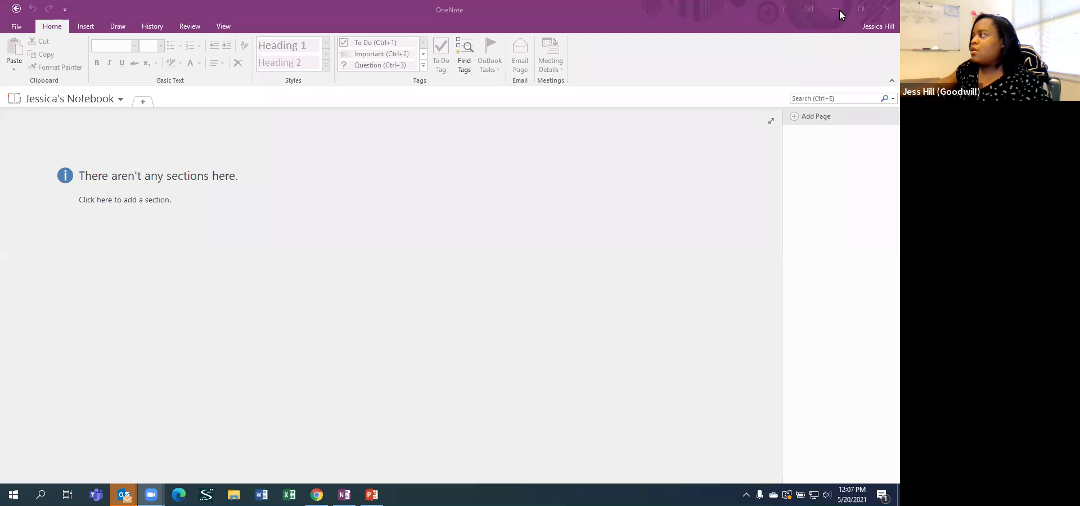
pyautogui.click(852, 11)
pyautogui.click(855, 14)
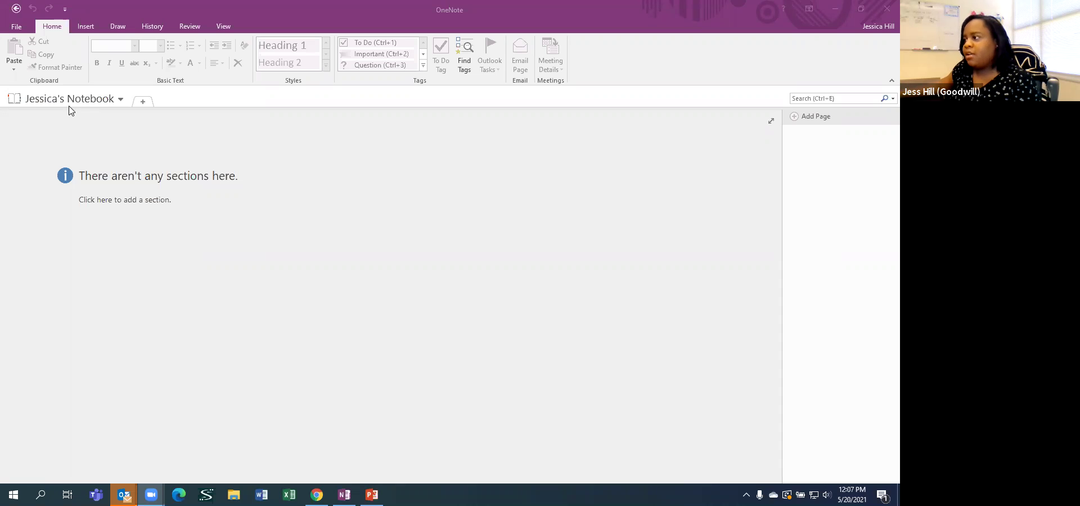
# Add a first section to the empty notebook and name it Chapter 1
pyautogui.click(144, 105)
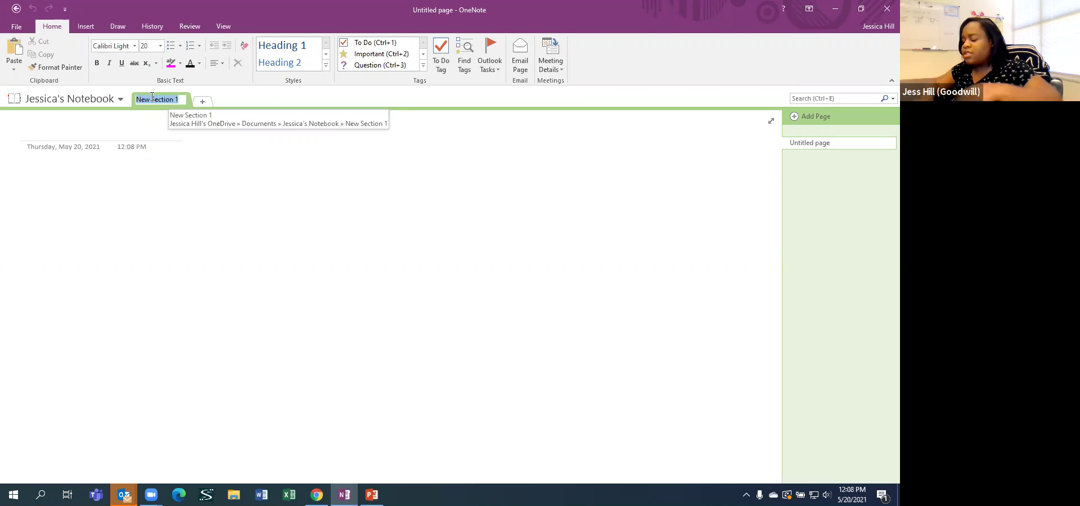
pyautogui.write('Chapter')
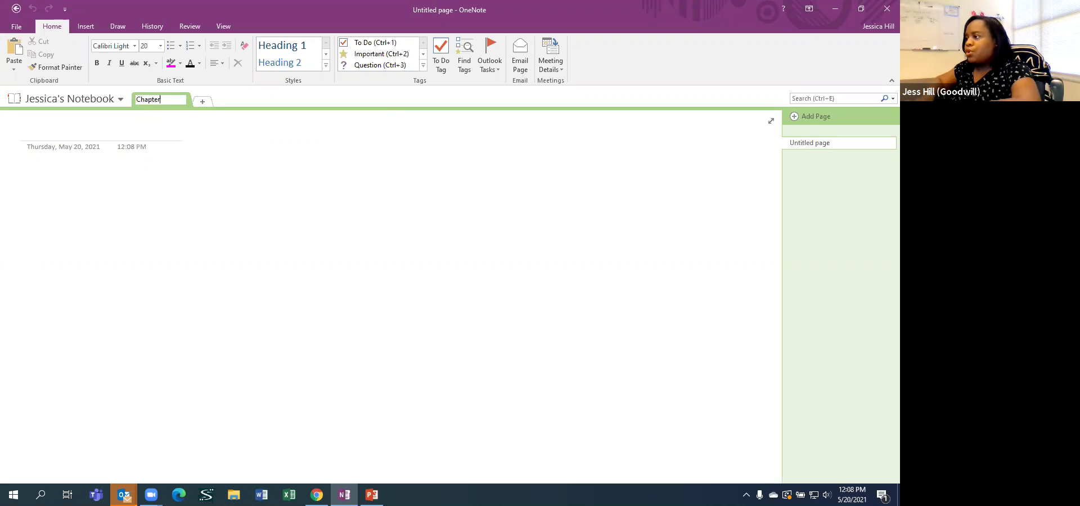
pyautogui.write(' 1')
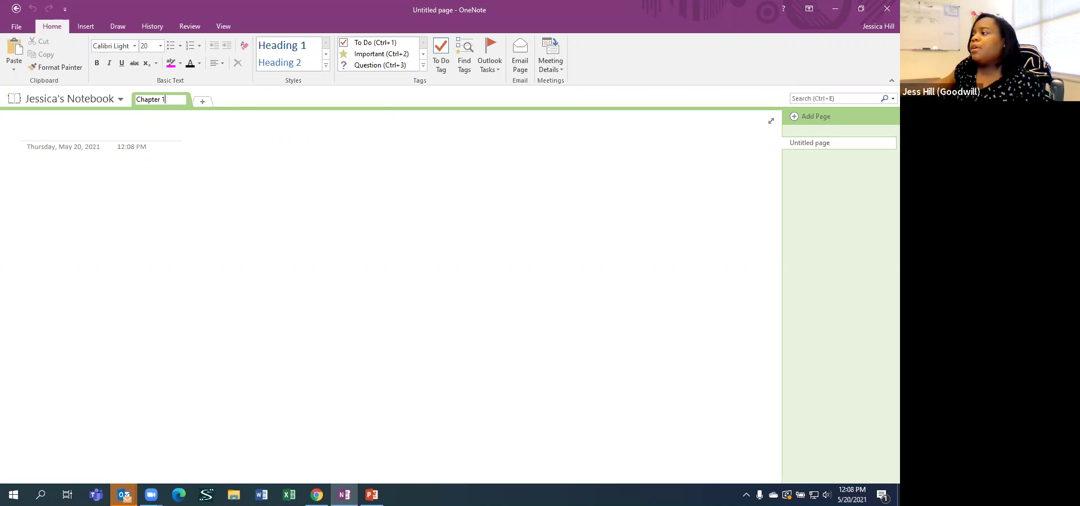
pyautogui.press('Return')
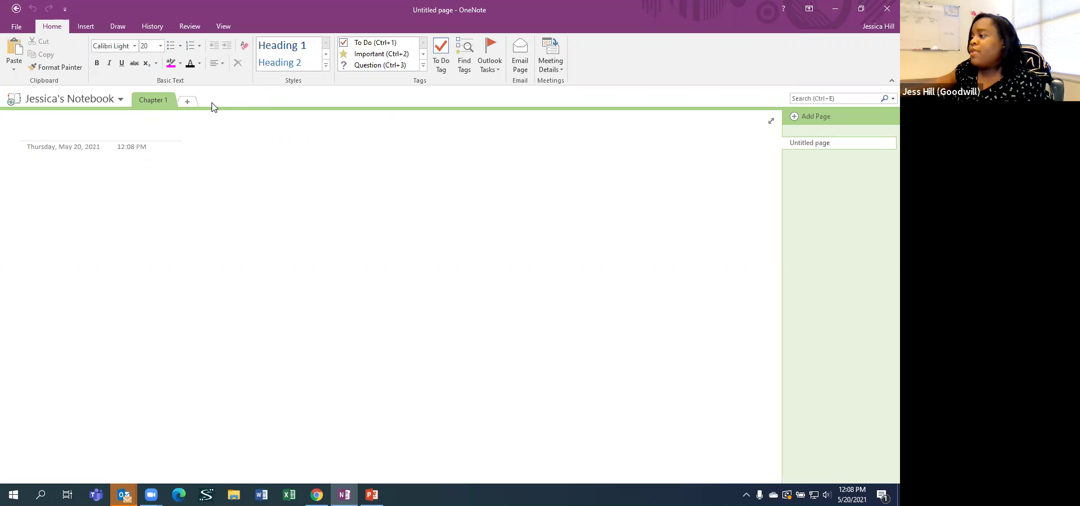
# Add a second section after Chapter 1 and name it Chapter 3
pyautogui.click(189, 101)
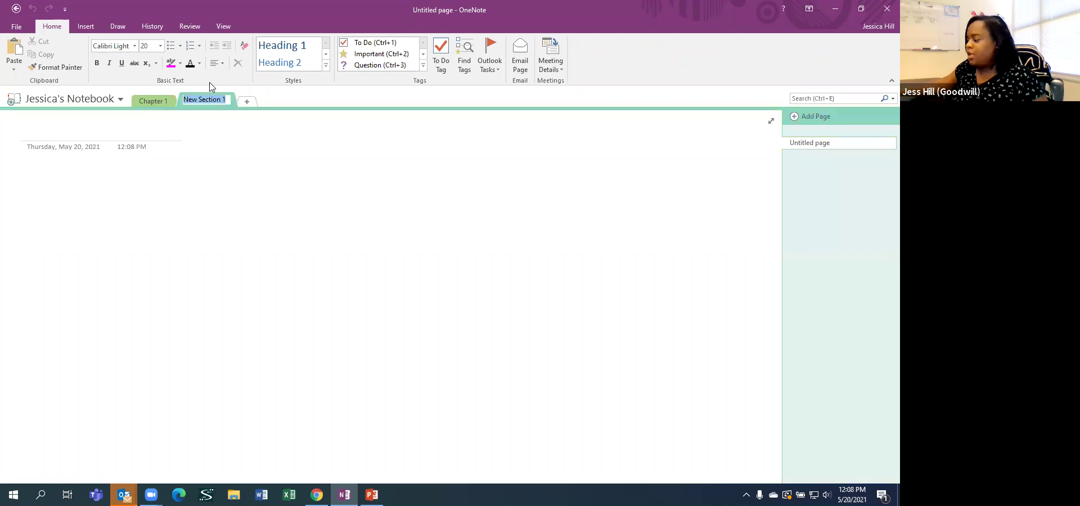
pyautogui.write('C')
pyautogui.write('ahp')
pyautogui.press('BackSpace')
pyautogui.press('BackSpace')
pyautogui.press('BackSpace')
pyautogui.write('hapt')
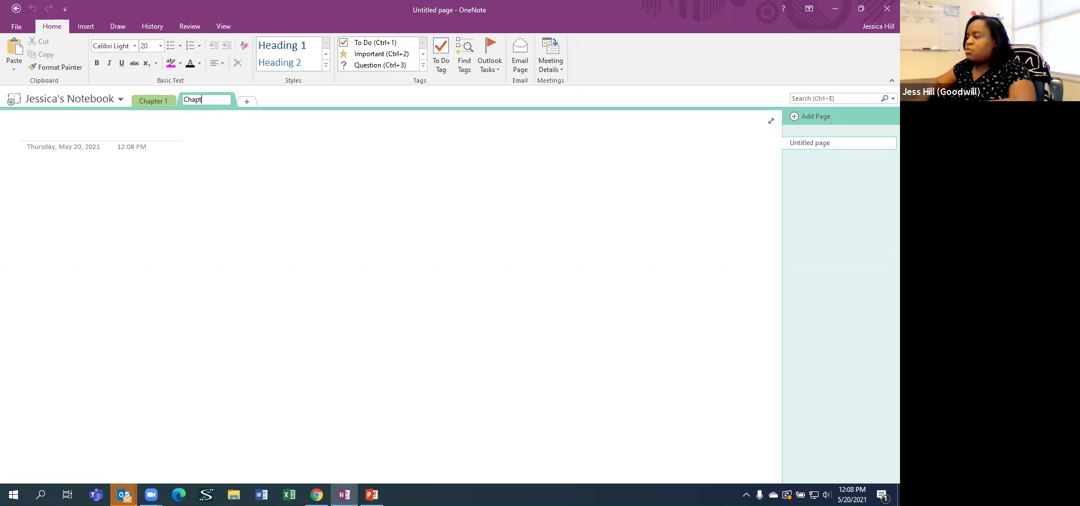
pyautogui.write('er 3')
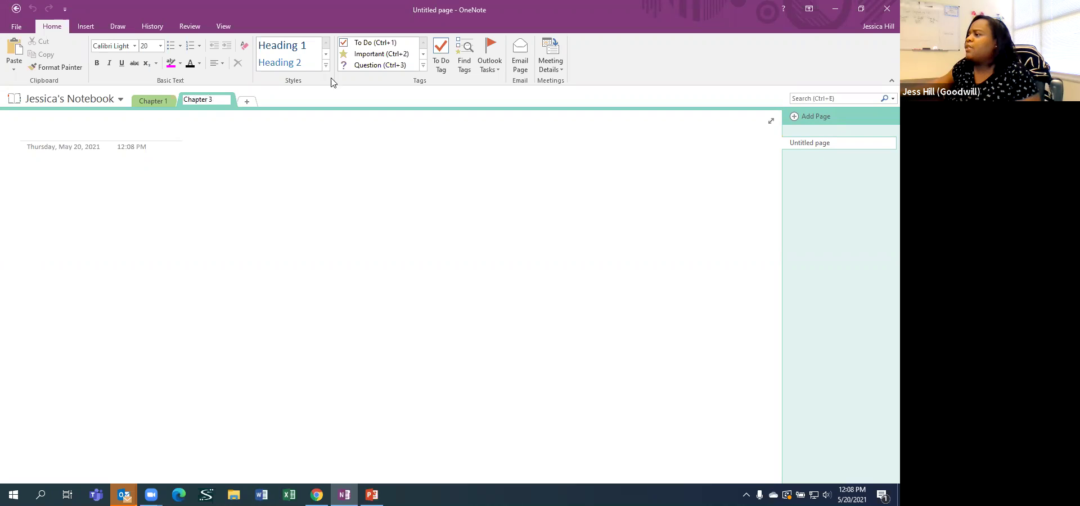
# Add a third section to the notebook and try to name it Chapter 3 as well
pyautogui.click(248, 102)
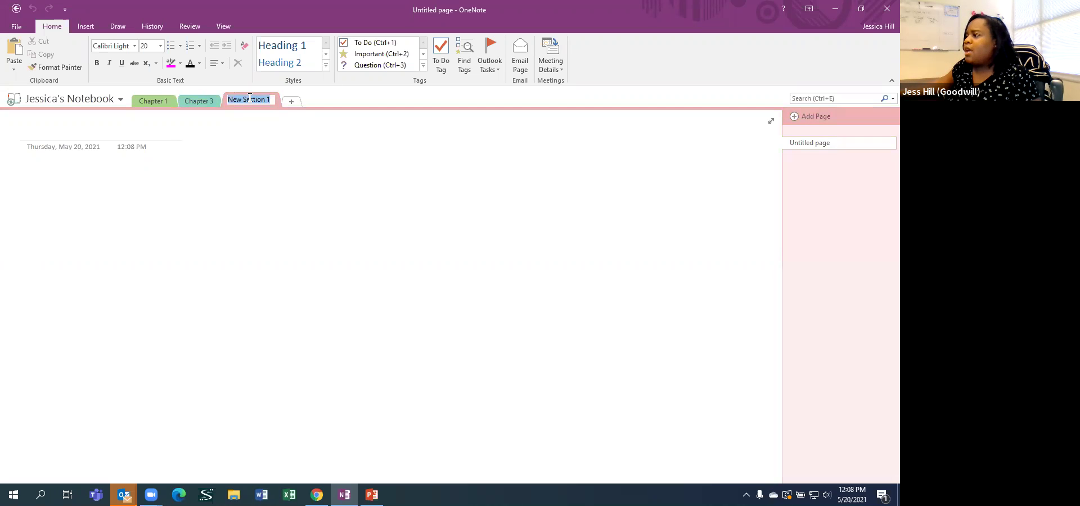
pyautogui.write('Cha')
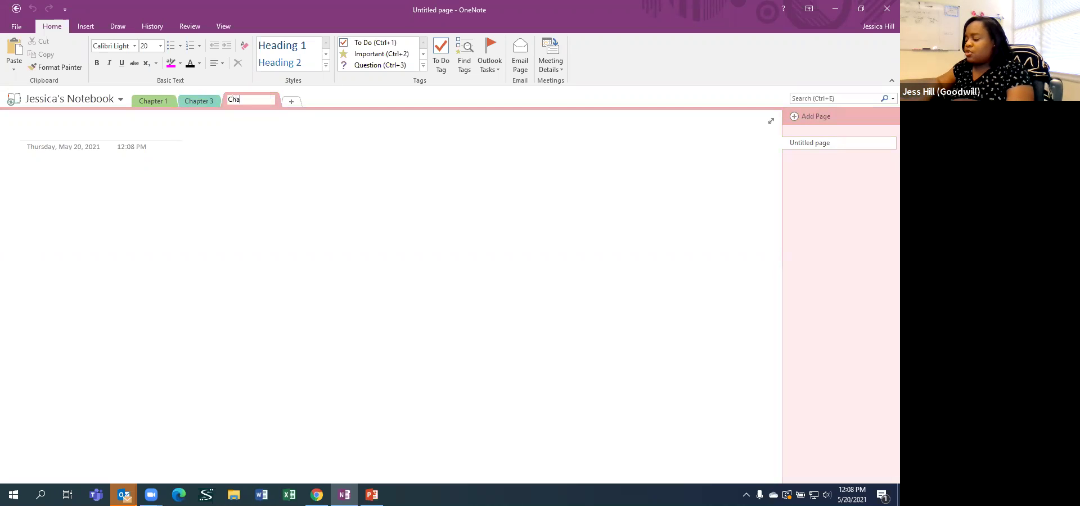
pyautogui.write('pter 3')
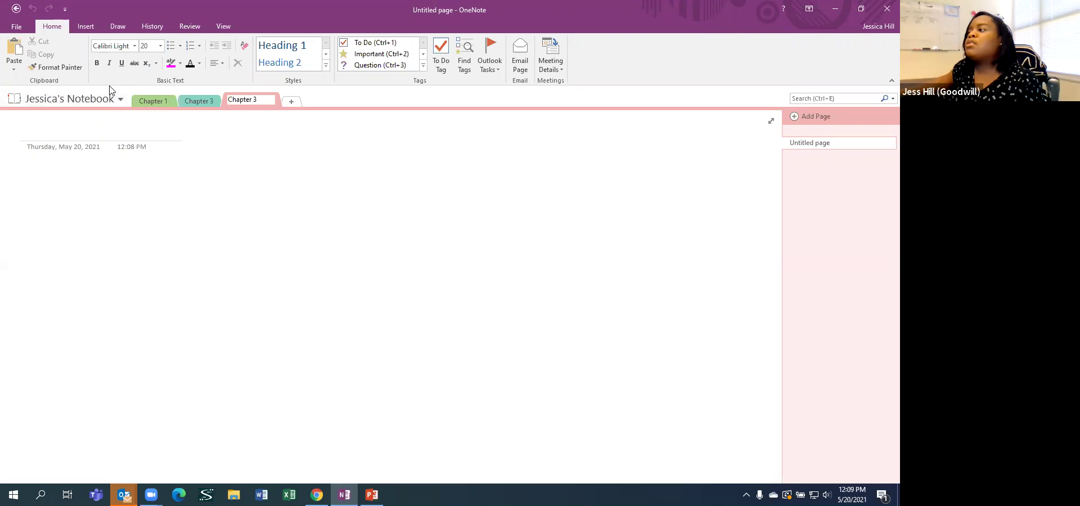
pyautogui.click(160, 101)
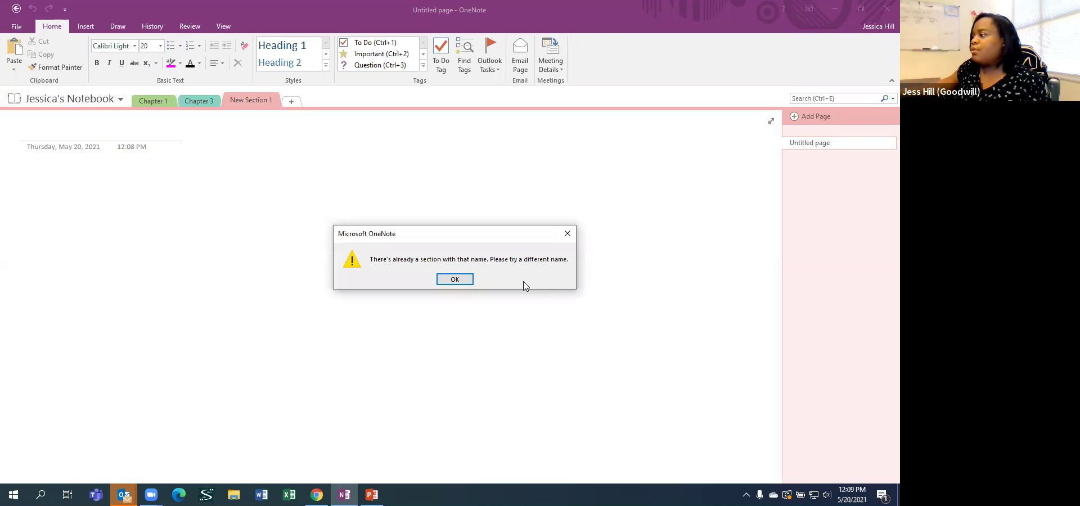
pyautogui.click(443, 283)
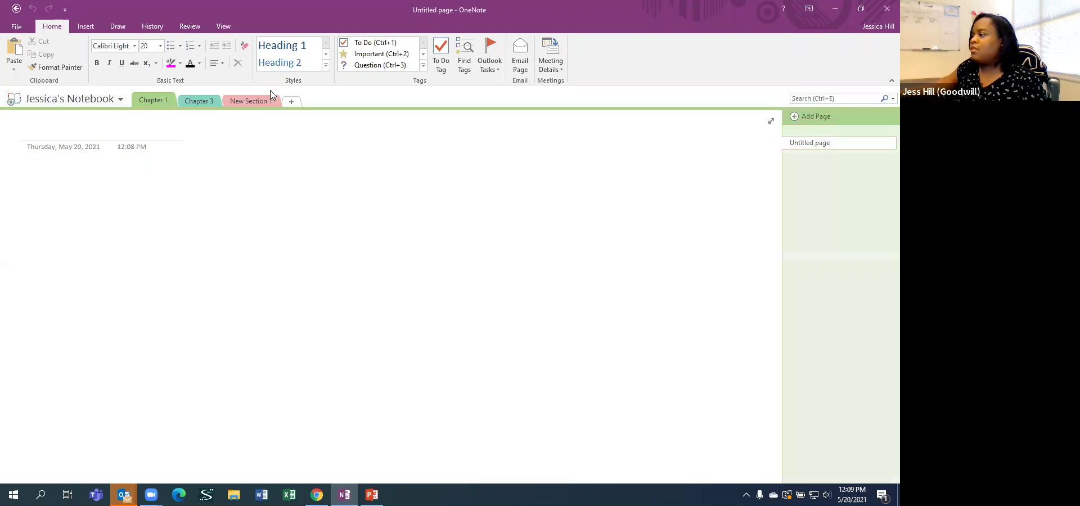
# Rename the New Section 1 section to Chapter 2 and move it between Chapter 1 and Chapter 3
pyautogui.doubleClick(249, 105)
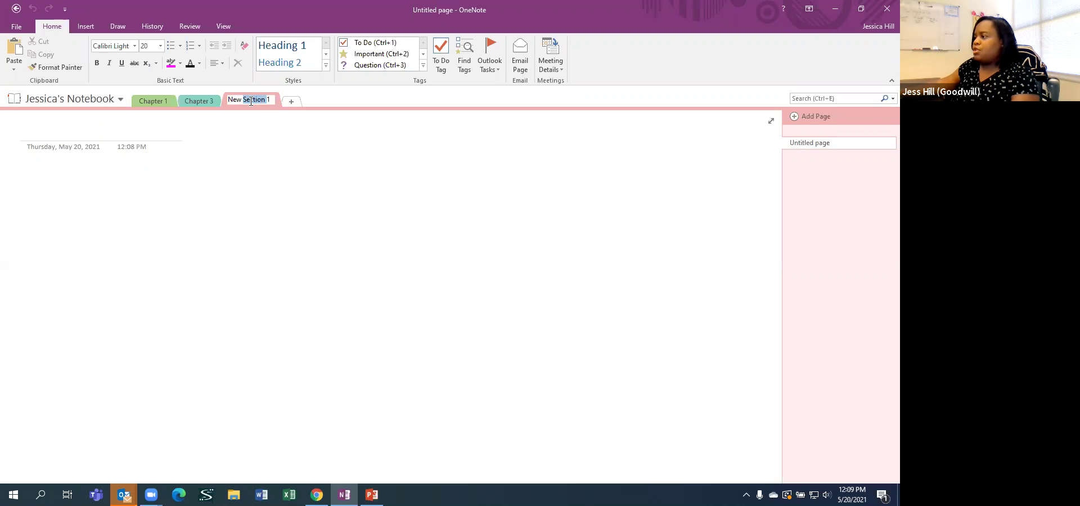
pyautogui.moveTo(273, 100); pyautogui.dragTo(188, 90)
pyautogui.write('Chapter 2')
pyautogui.press('Return')
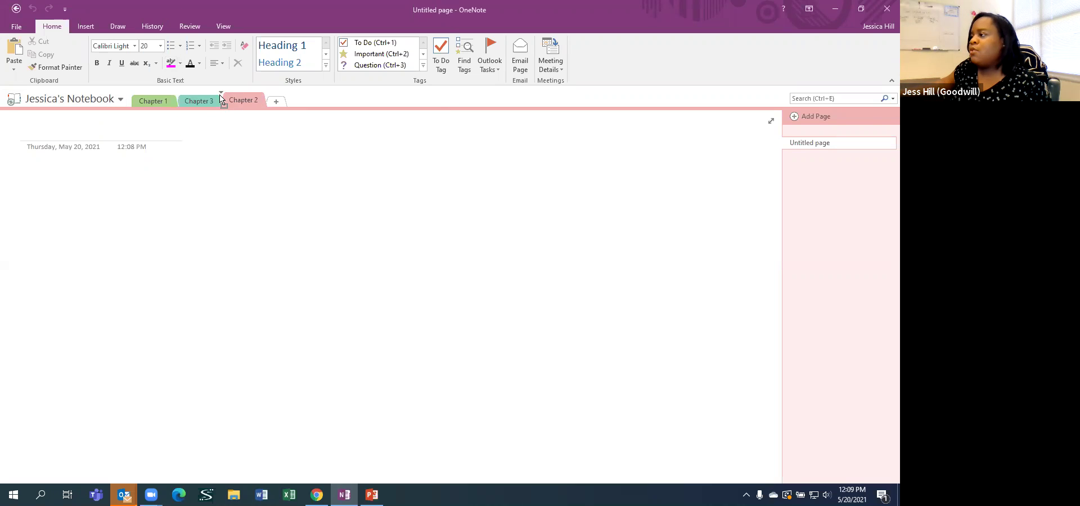
pyautogui.moveTo(241, 97); pyautogui.dragTo(184, 98)
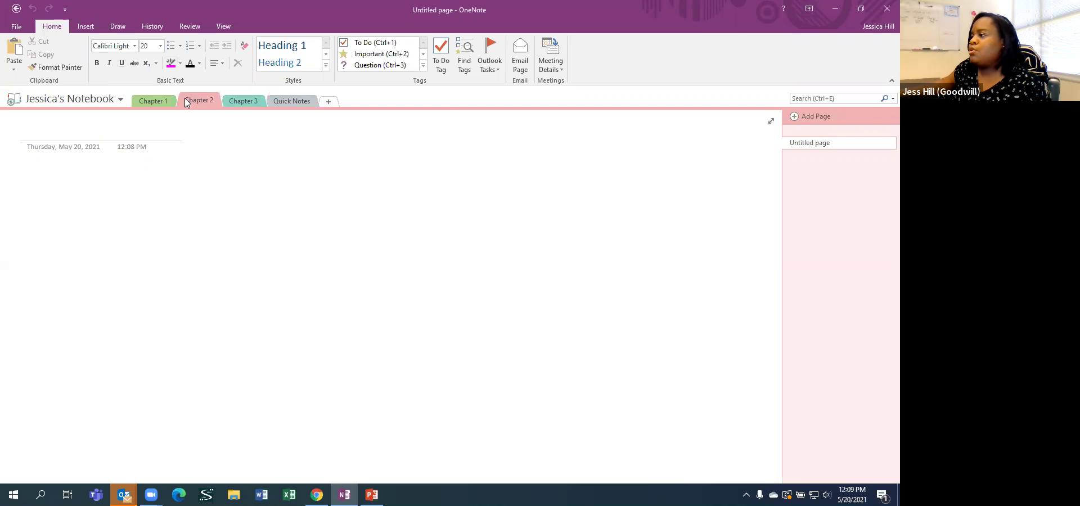
# Open the Chapter 1 section and activate the Type tool for entering text on its page
pyautogui.click(155, 100)
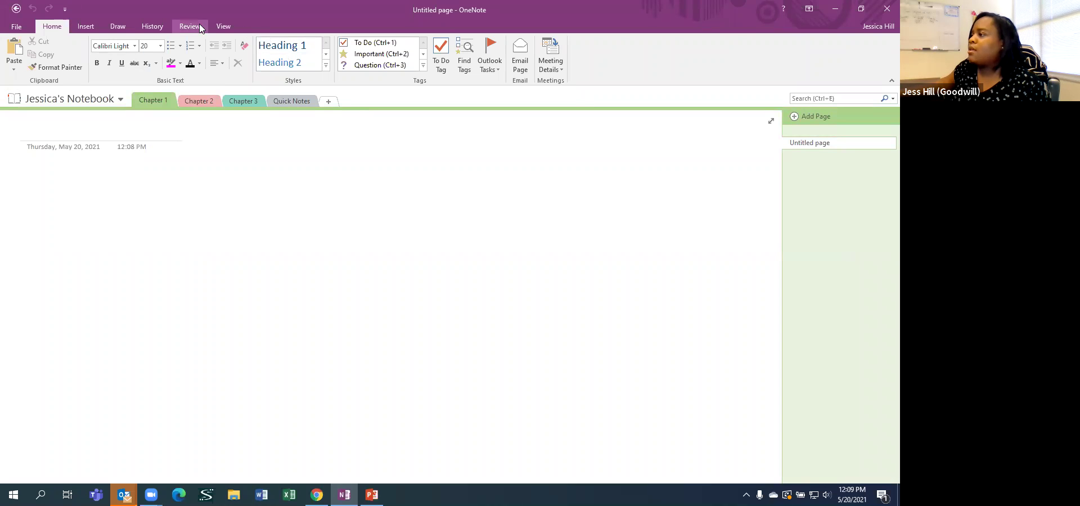
pyautogui.click(118, 27)
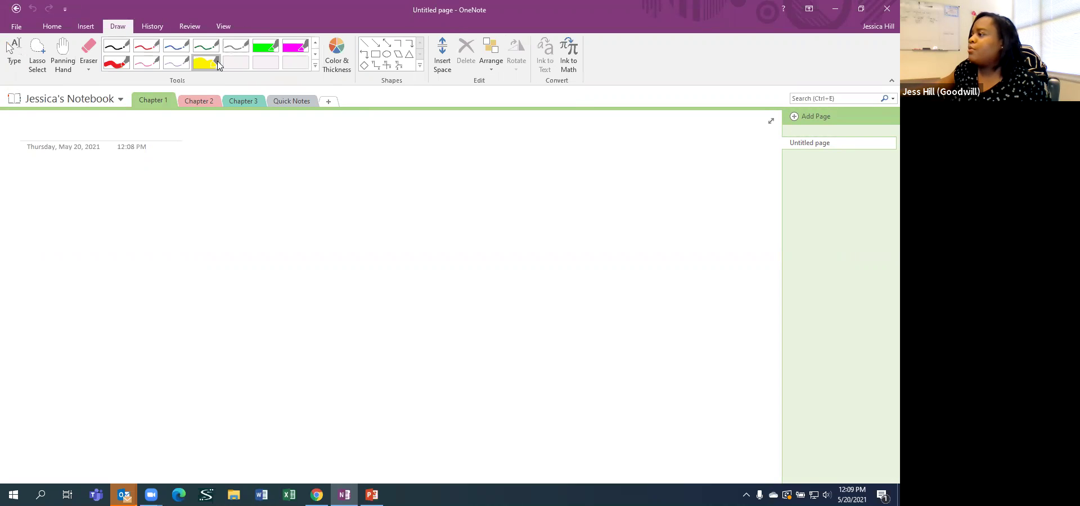
pyautogui.click(11, 49)
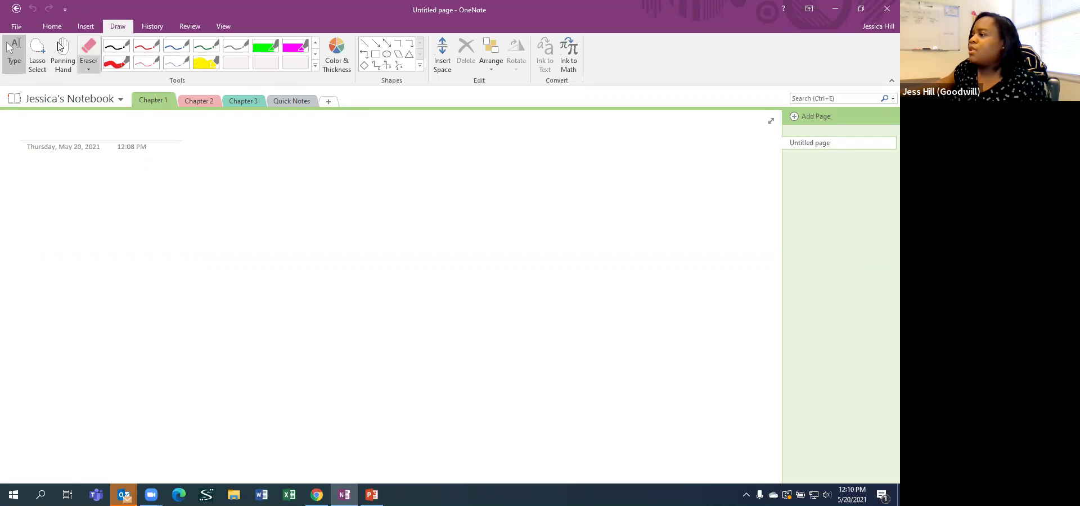
pyautogui.click(52, 26)
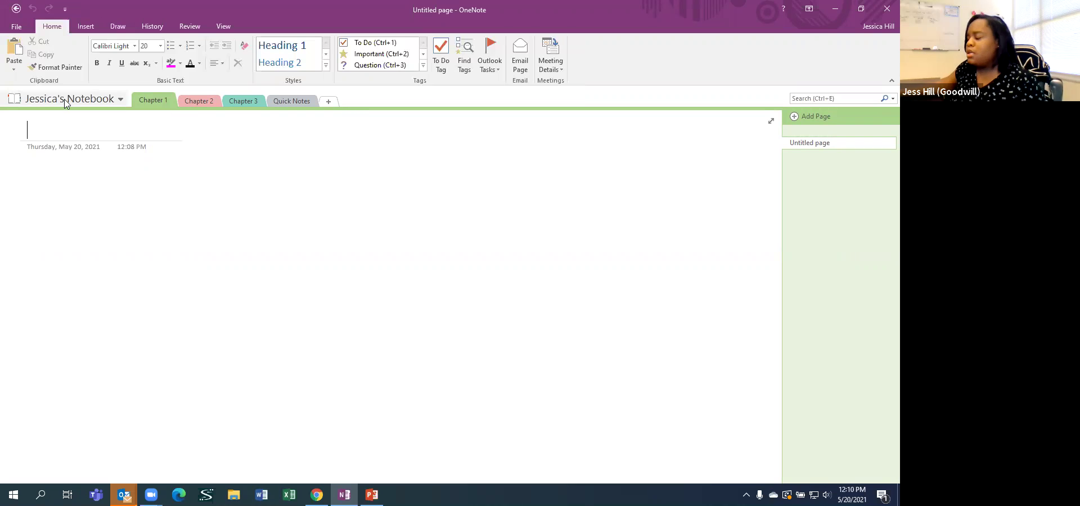
# Give the untitled page in Chapter 1 the title Tech Thursday
pyautogui.write('tEC')
pyautogui.press('BackSpace')
pyautogui.press('BackSpace')
pyautogui.press('BackSpace')
pyautogui.write('Tec')
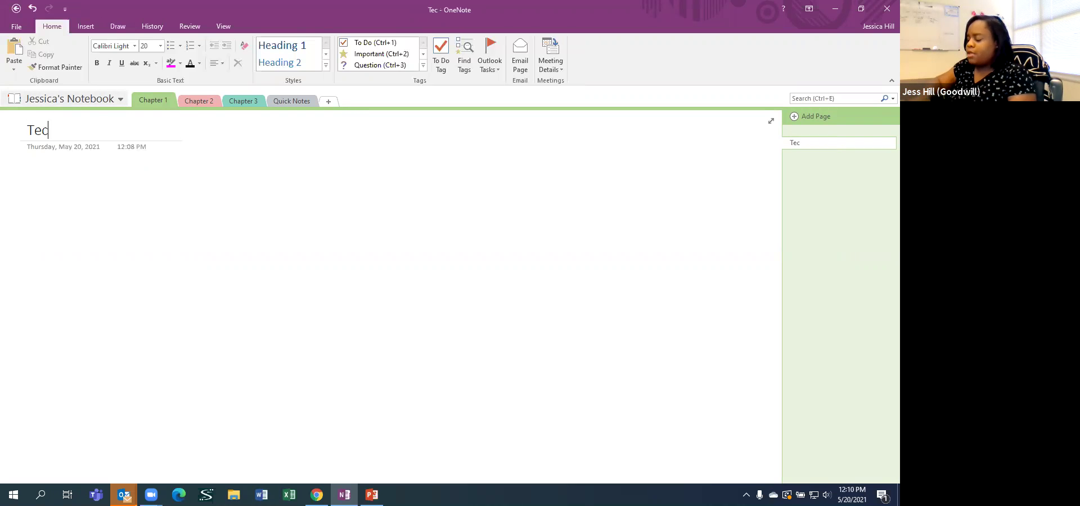
pyautogui.write('h Thursday')
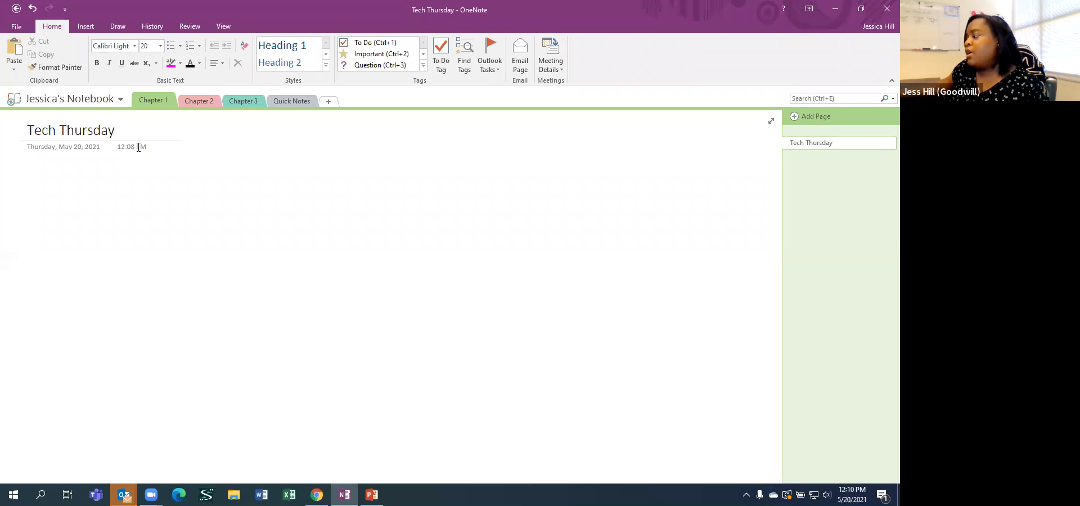
# Delete the date and the time stamp beneath the Tech Thursday page title
pyautogui.click(76, 150)
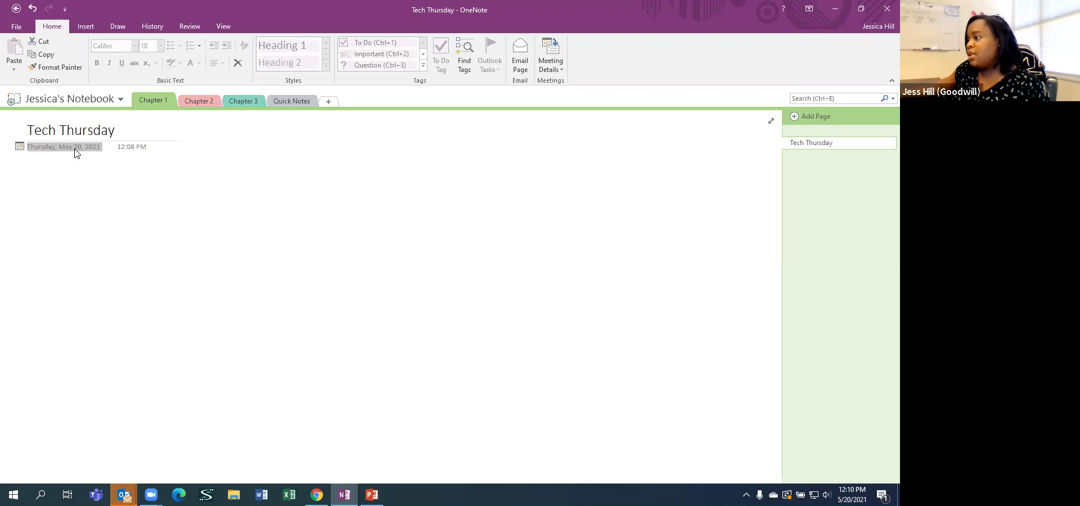
pyautogui.rightClick(76, 151)
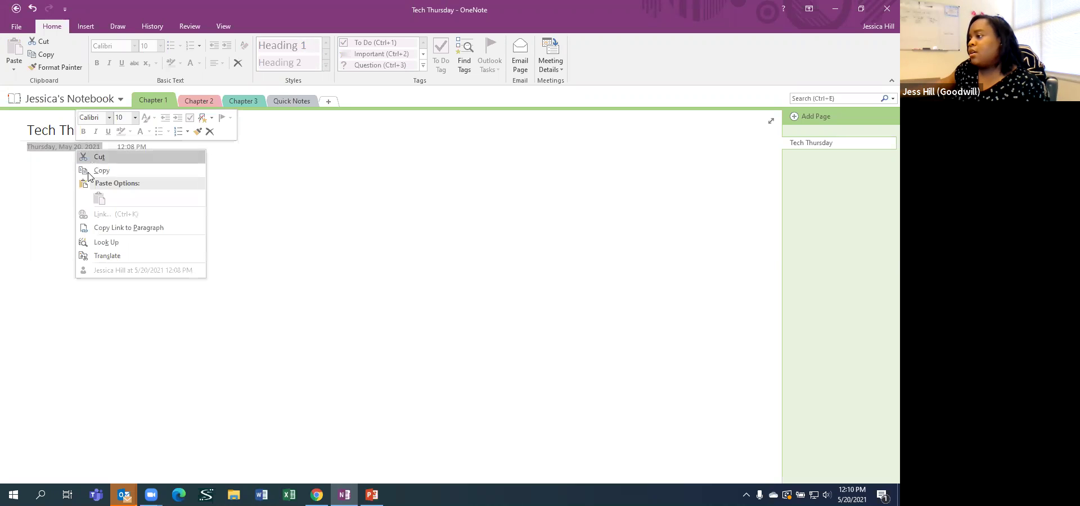
pyautogui.click(114, 168)
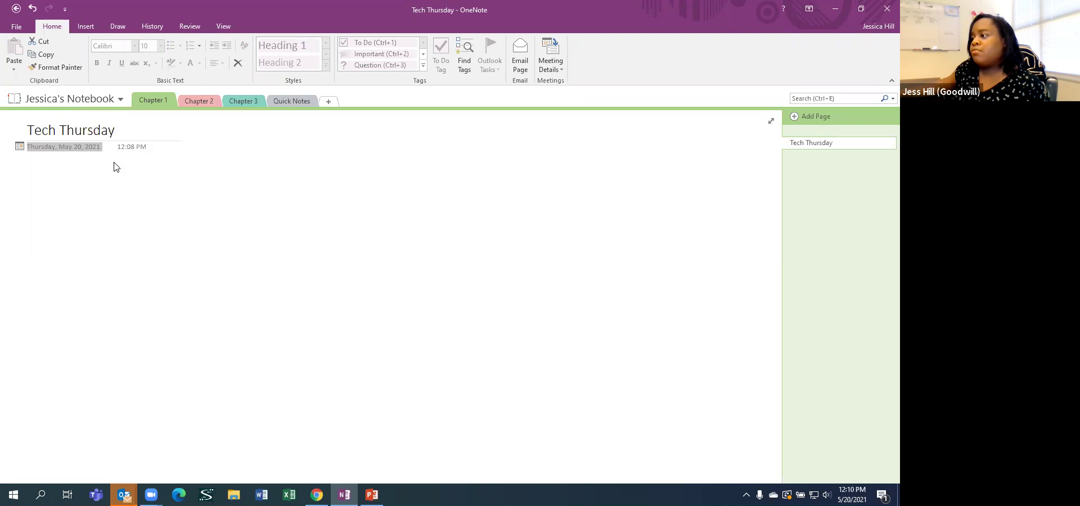
pyautogui.press('Delete')
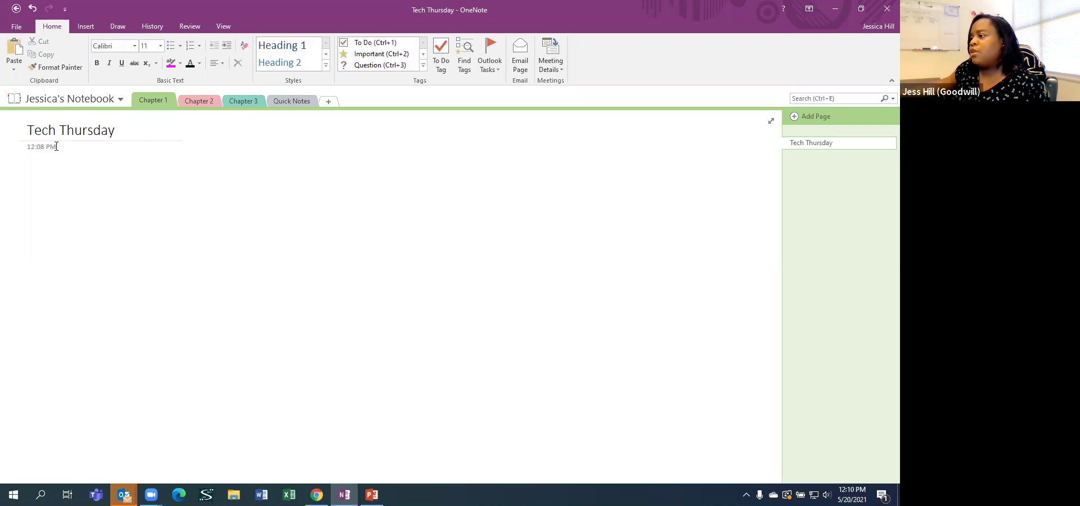
pyautogui.click(56, 147)
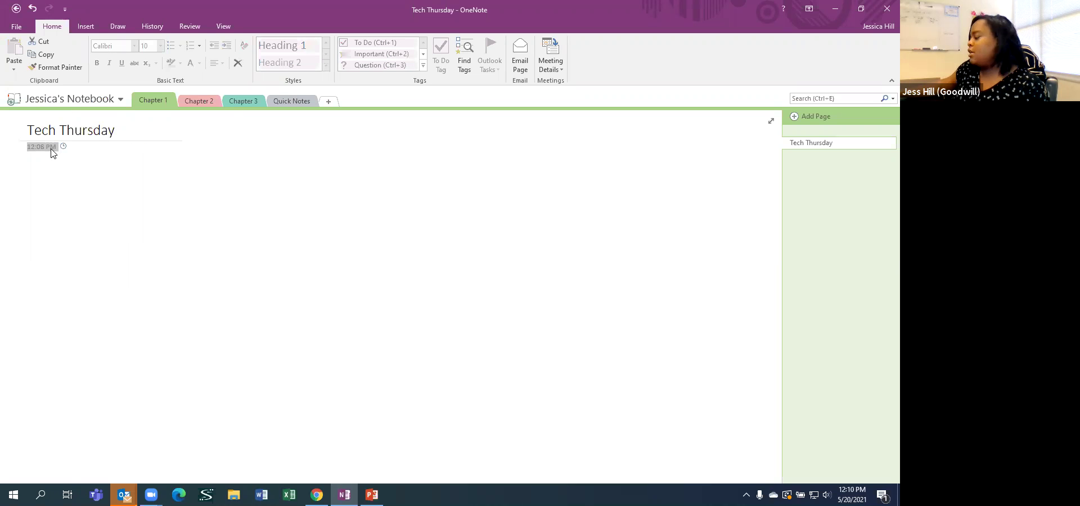
pyautogui.press('Delete')
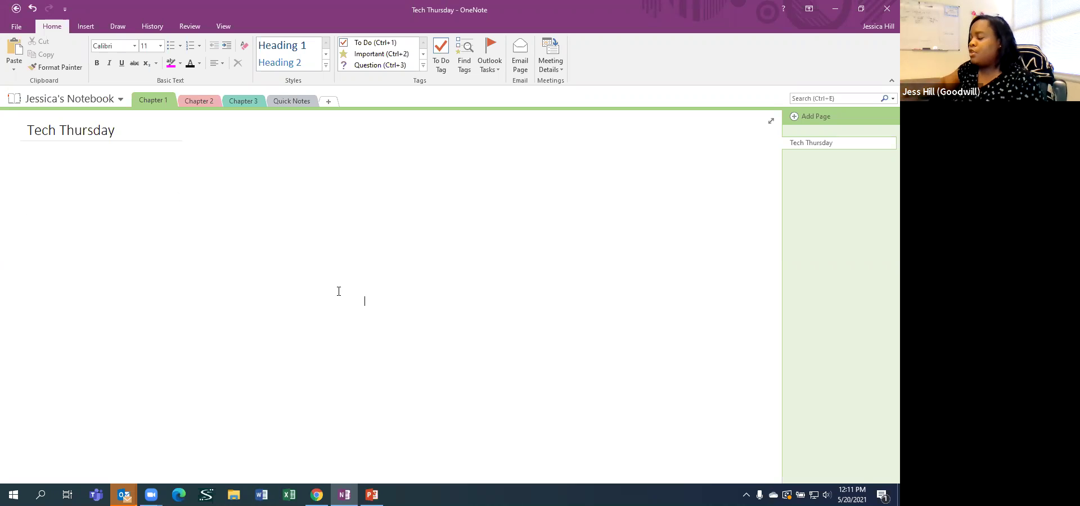
# Place the text "Notes" near the middle of the page and "Notes 1" in its upper-right area
pyautogui.click(366, 304)
pyautogui.write('Notes')
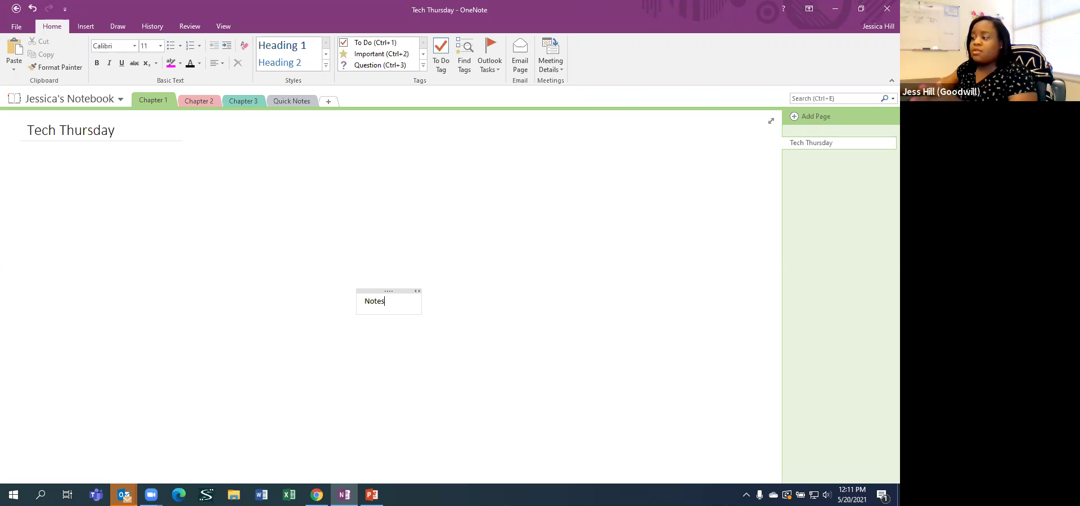
pyautogui.click(642, 147)
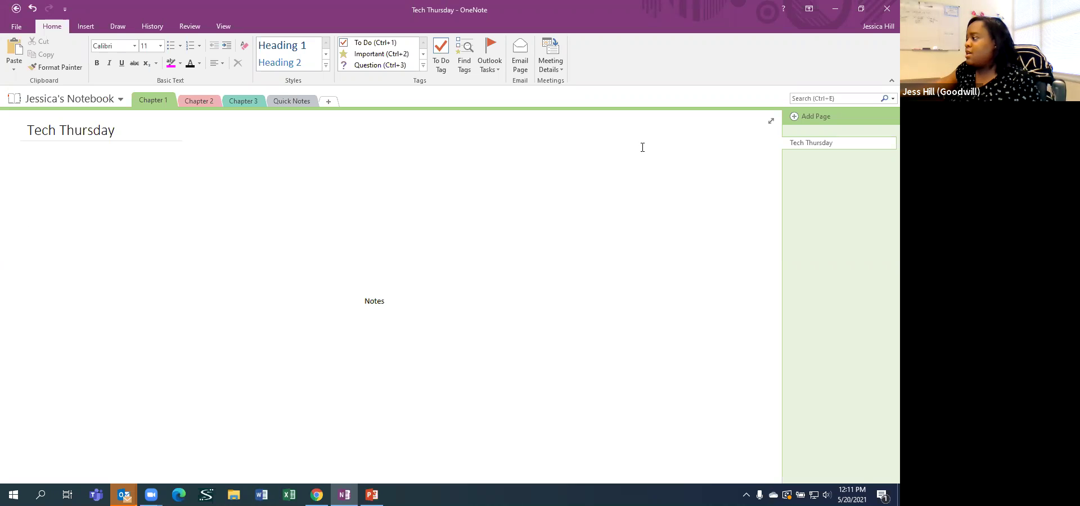
pyautogui.write('Notes 1')
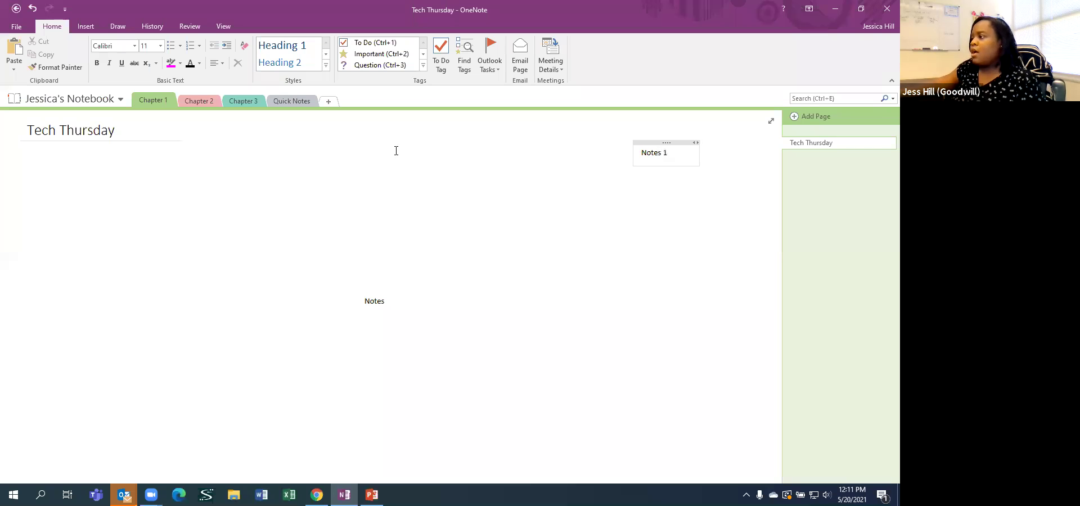
pyautogui.click(200, 214)
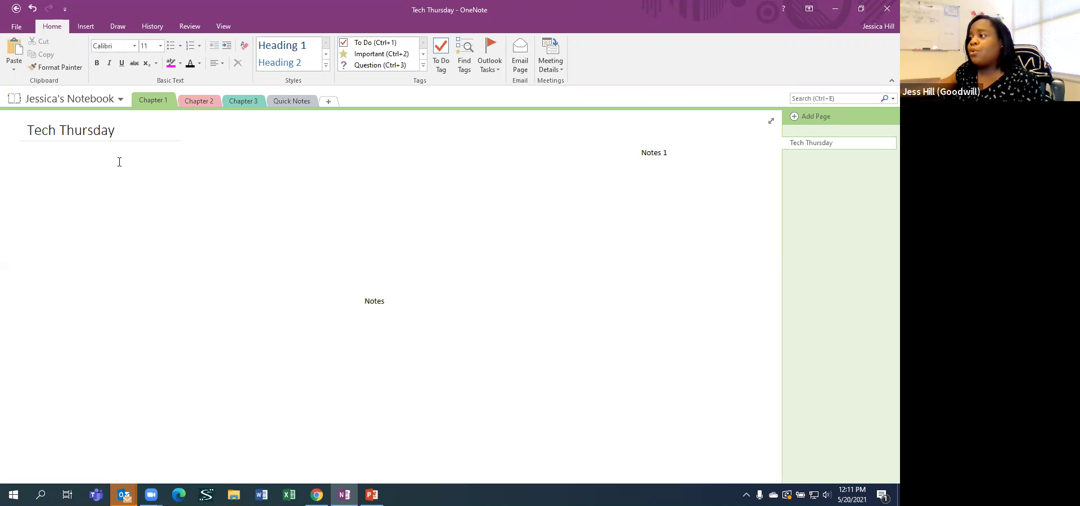
# Add the text "Notes 3" in a separate note container just below the page title
pyautogui.click(68, 167)
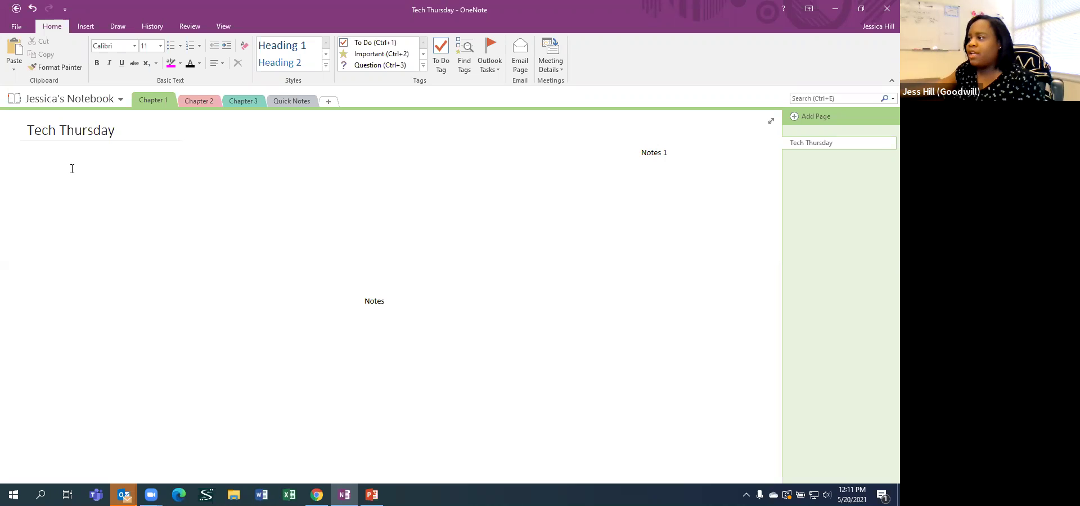
pyautogui.write('Notes 3')
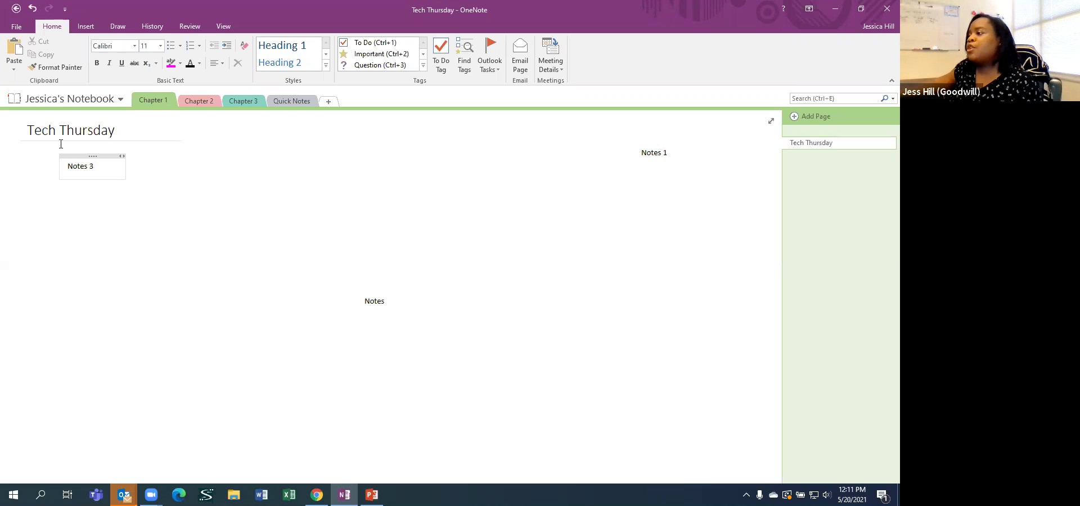
pyautogui.click(200, 288)
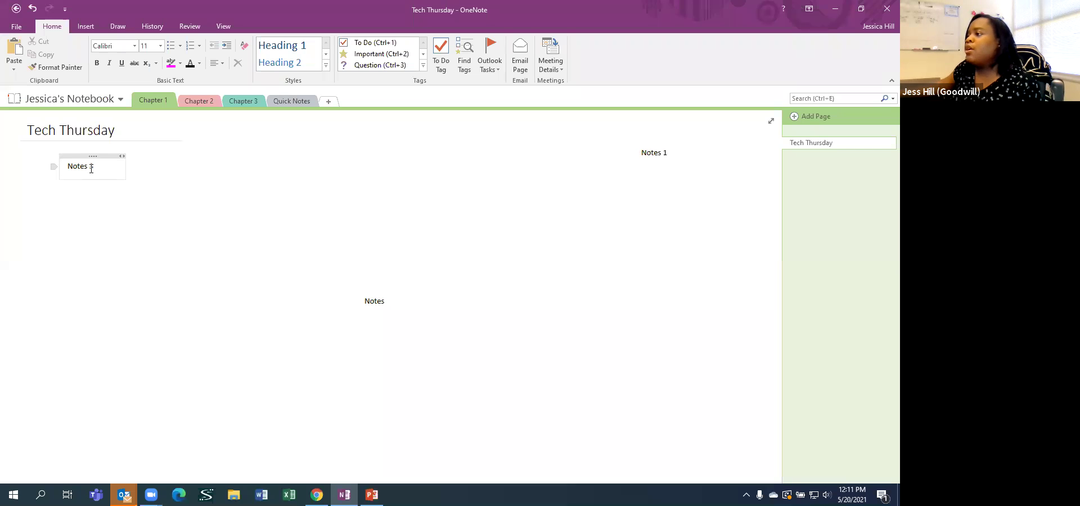
# Format the "Notes 3" text as bold Arial Black at size 22
pyautogui.moveTo(96, 167); pyautogui.dragTo(59, 166)
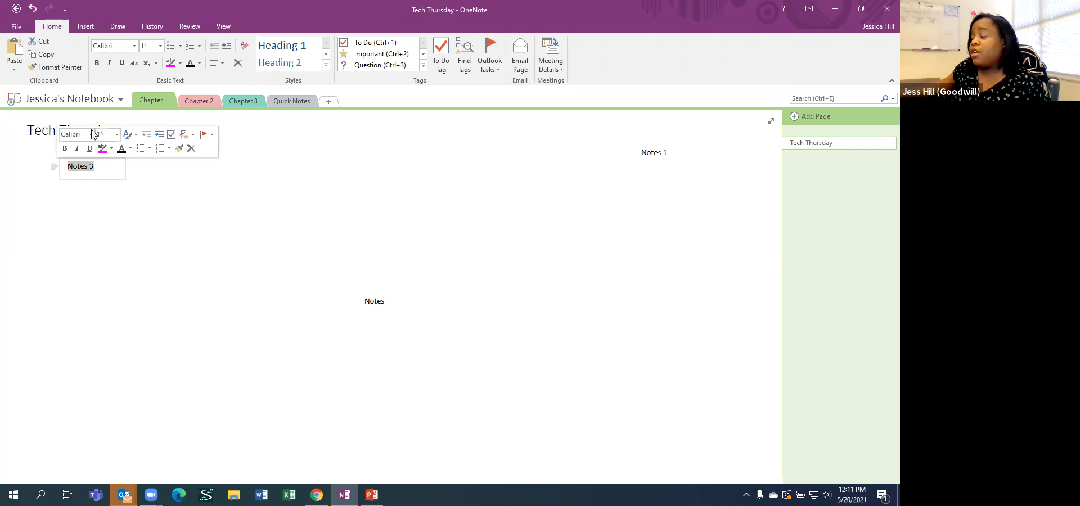
pyautogui.click(99, 65)
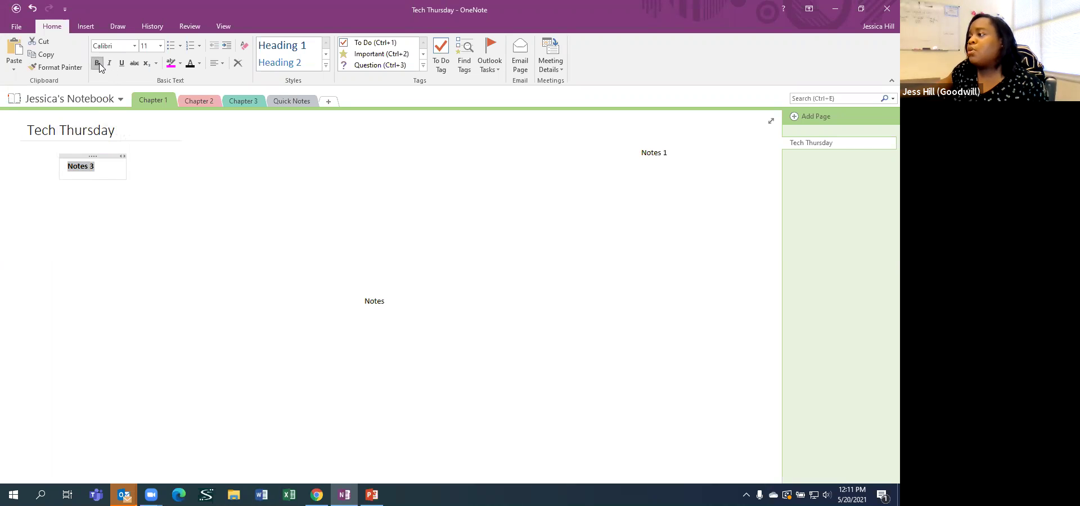
pyautogui.click(135, 46)
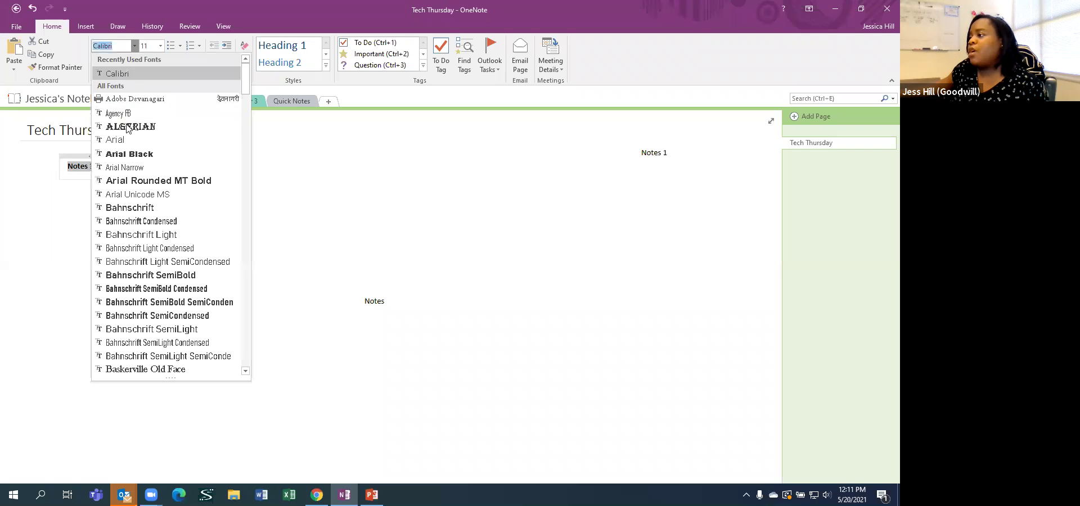
pyautogui.click(130, 154)
pyautogui.click(162, 46)
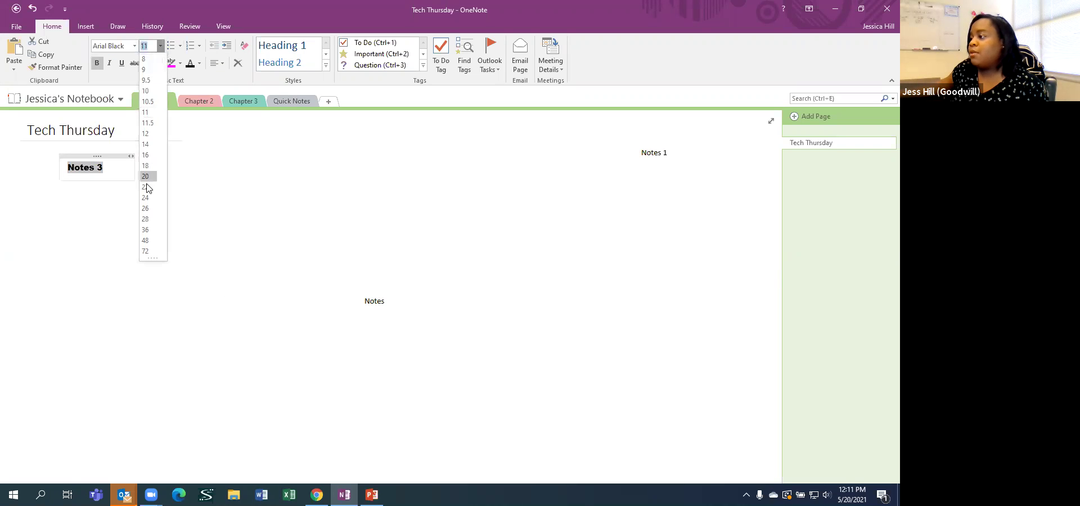
pyautogui.click(147, 183)
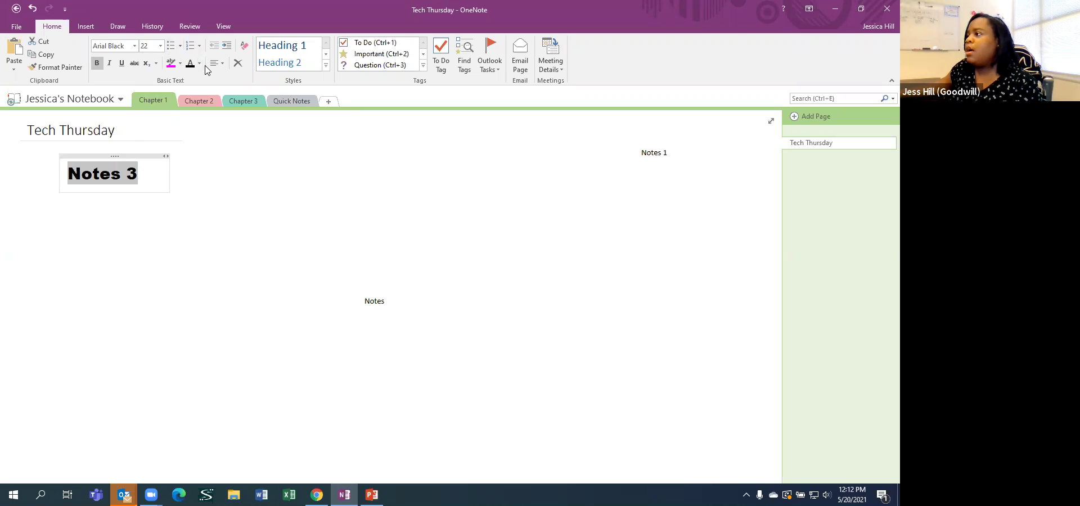
# Turn the "Notes 3" line into a numbered list item and center it within its container
pyautogui.click(172, 47)
pyautogui.click(190, 45)
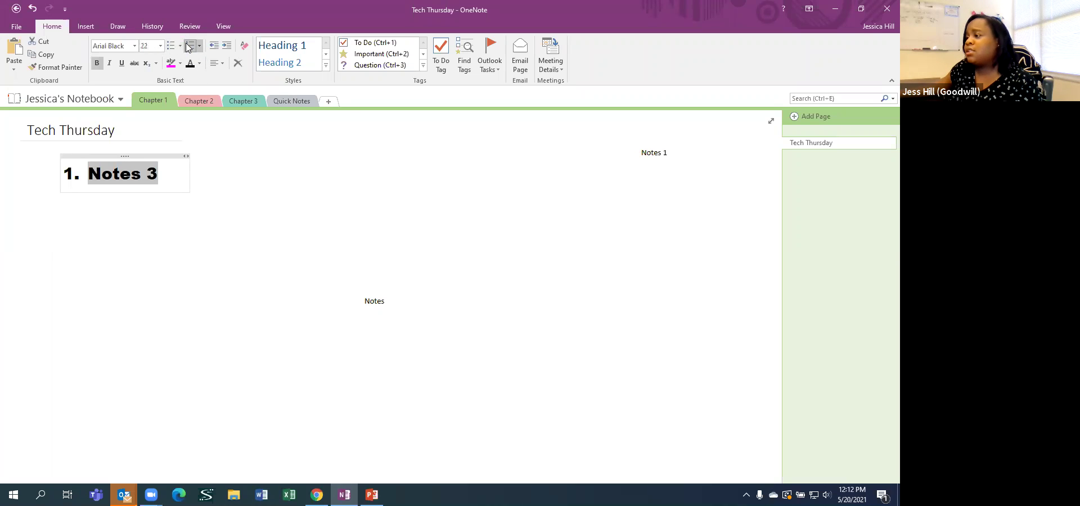
pyautogui.click(216, 64)
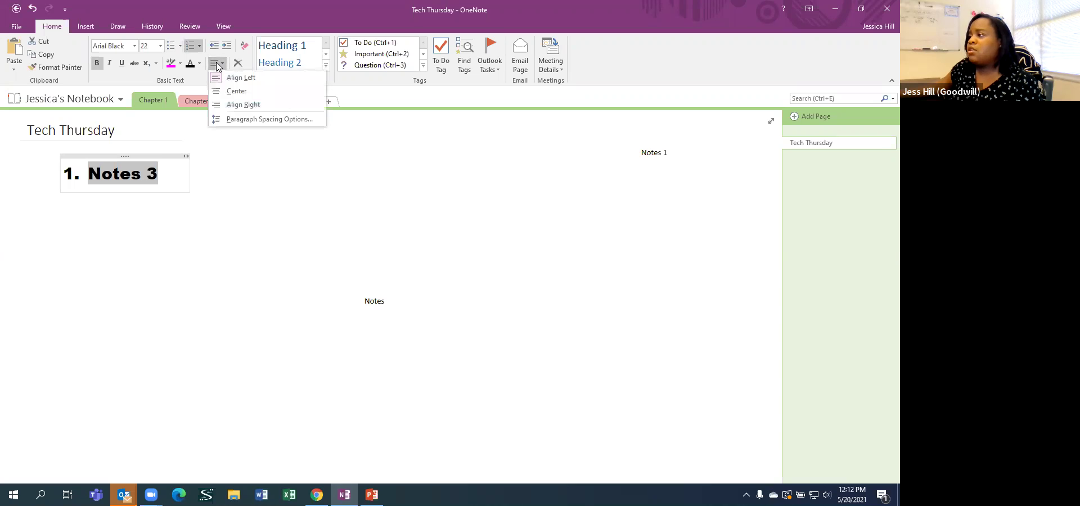
pyautogui.click(231, 90)
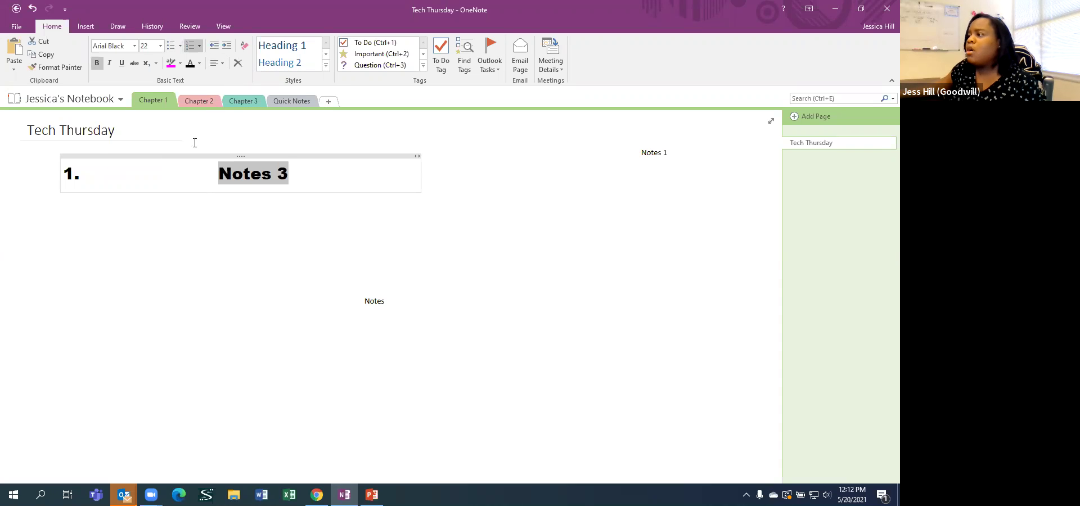
# Highlight the "Notes 3" text in cyan
pyautogui.click(180, 63)
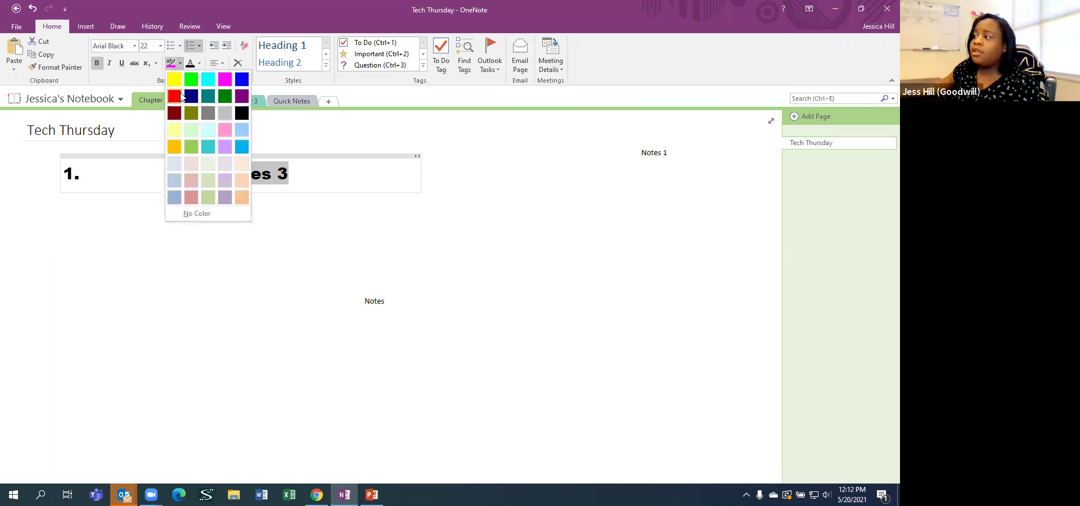
pyautogui.click(208, 79)
pyautogui.click(193, 237)
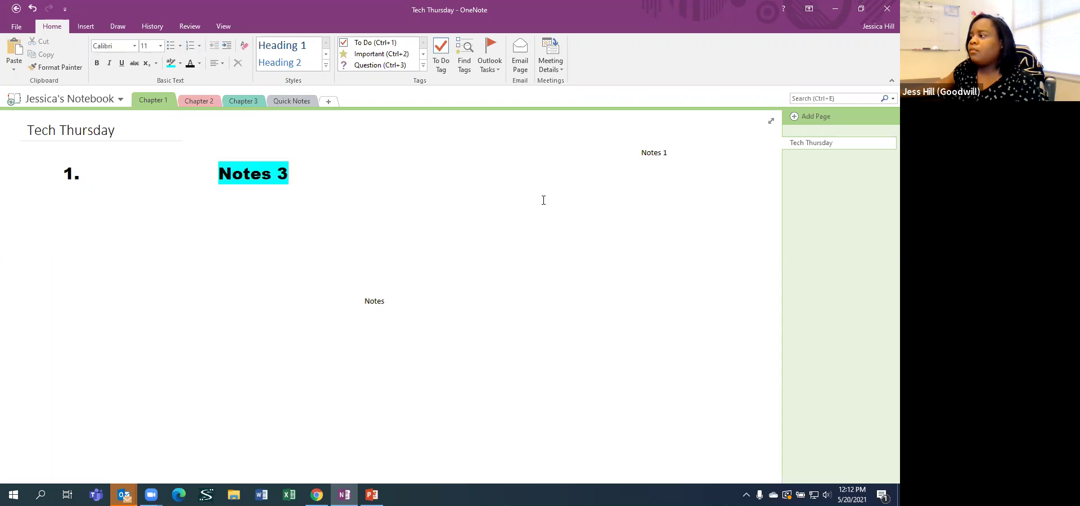
# Move the "Notes 3" container slightly down and to the left, and bring the "Notes 1" container lower and closer to the page's middle
pyautogui.click(277, 156)
pyautogui.moveTo(258, 163); pyautogui.dragTo(230, 167)
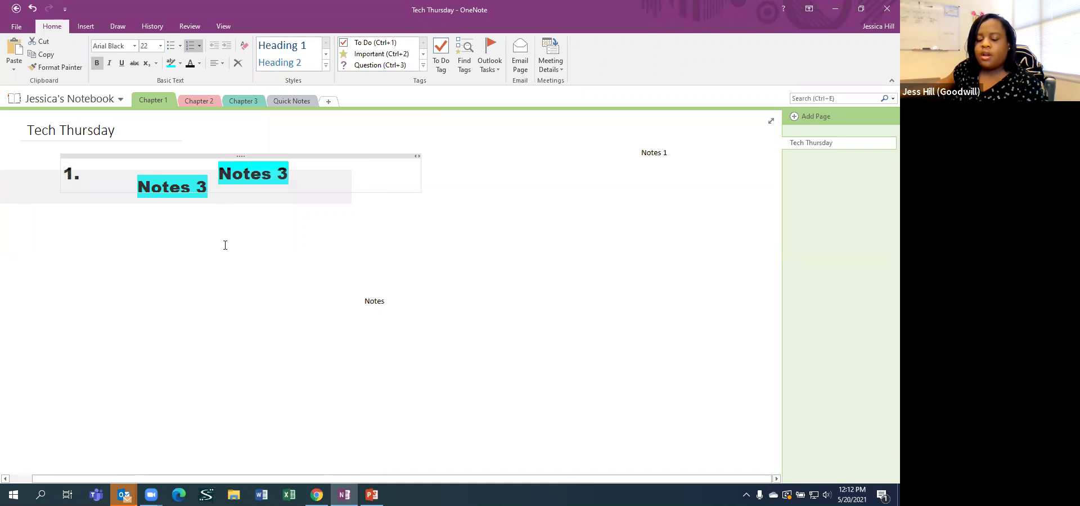
pyautogui.click(392, 234)
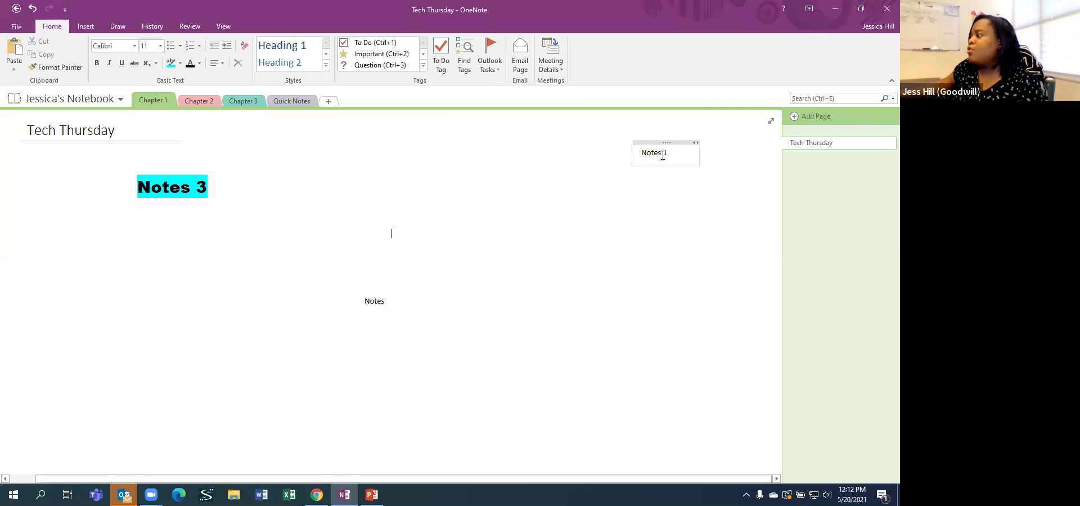
pyautogui.moveTo(667, 140); pyautogui.dragTo(511, 180)
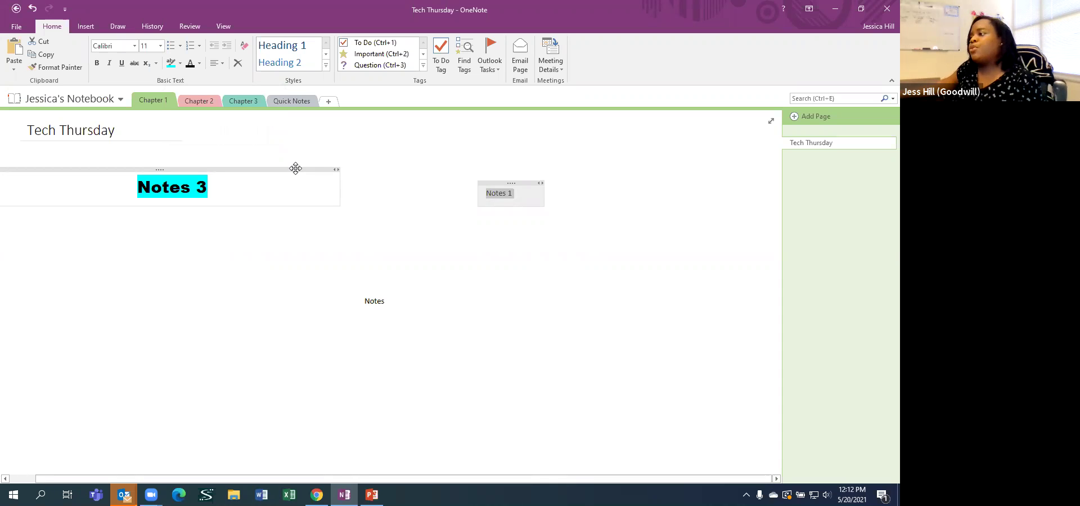
pyautogui.moveTo(535, 182); pyautogui.dragTo(588, 184)
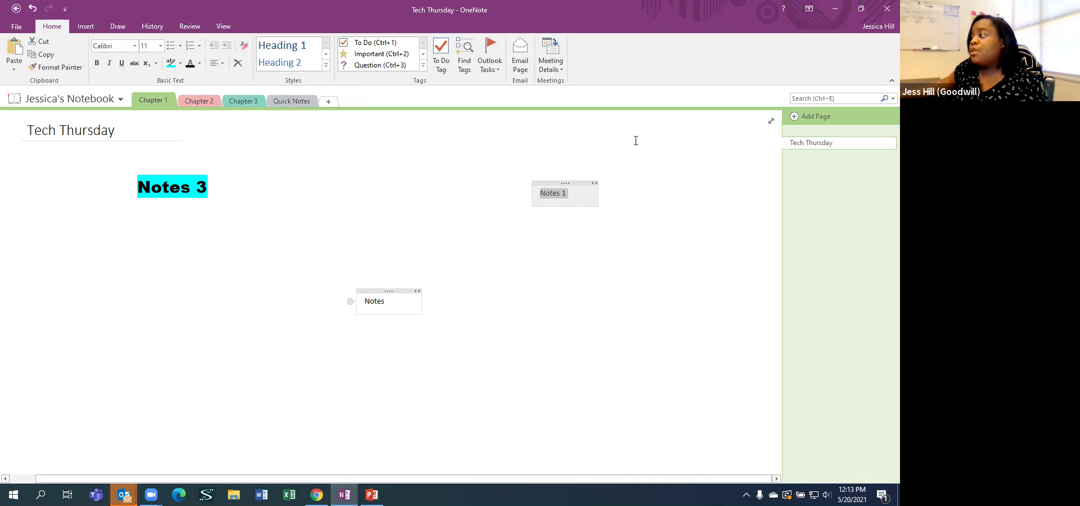
# Copy the formatting of "Notes 3" onto the "Notes" text with Format Painter, and shift the "Notes" container down and to the left
pyautogui.click(164, 171)
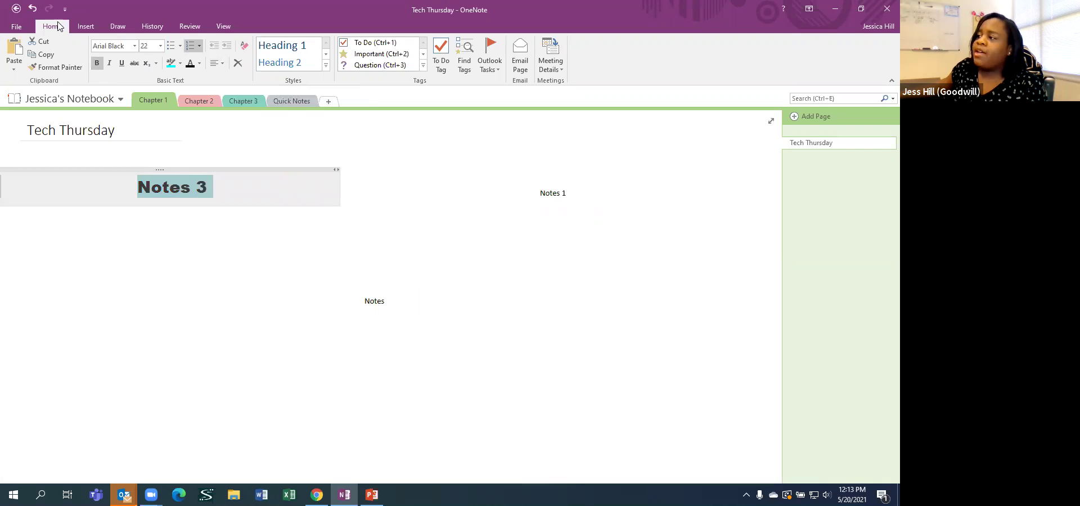
pyautogui.click(64, 68)
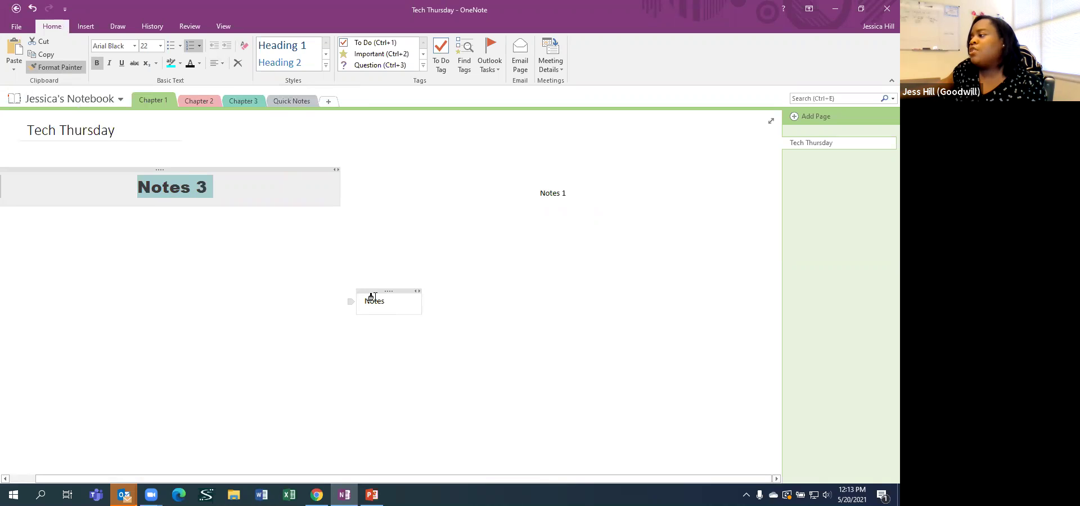
pyautogui.click(371, 299)
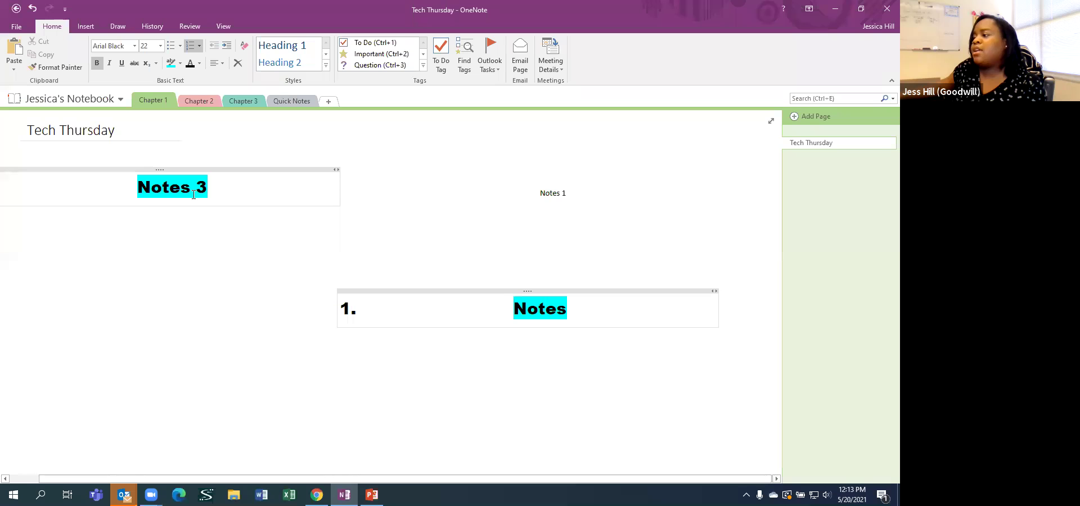
pyautogui.moveTo(487, 290); pyautogui.dragTo(394, 298)
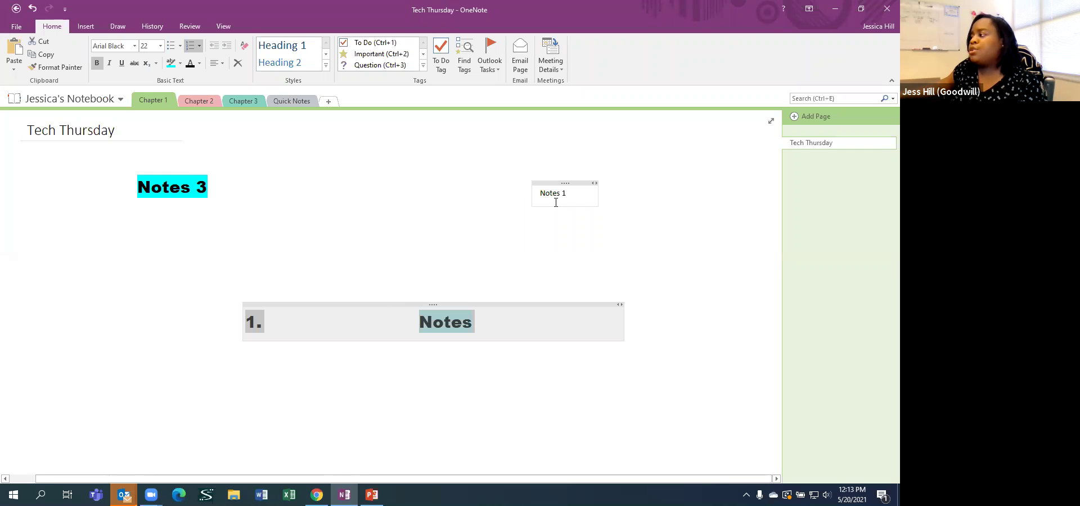
# Copy the formatting of the "Notes" container onto the word "Notes" in "Notes 1" with Format Painter
pyautogui.click(454, 304)
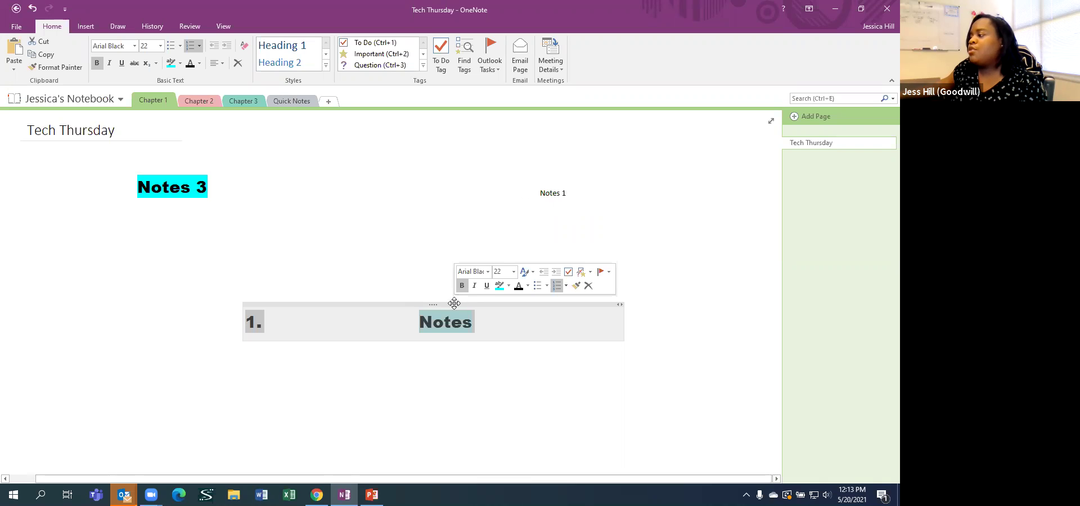
pyautogui.click(70, 74)
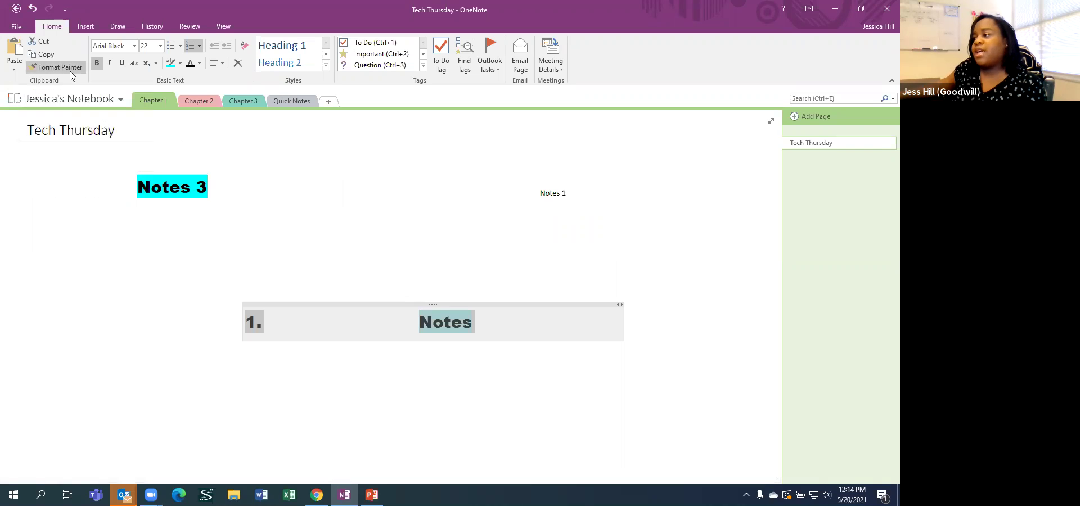
pyautogui.click(542, 191)
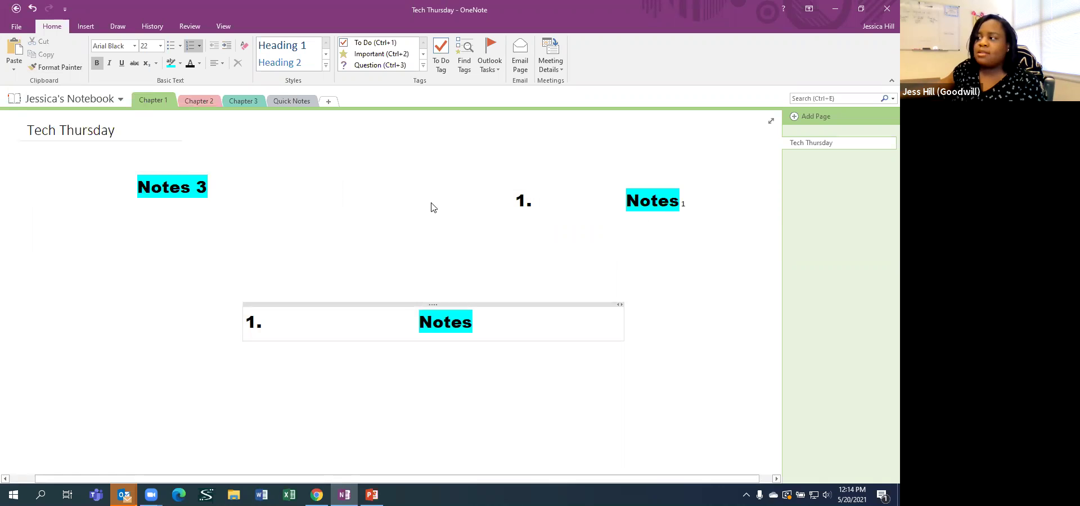
# Rearrange the three note containers into a stack below the page title, in the order "Notes 3", "Notes", "Notes 1"
pyautogui.moveTo(282, 168); pyautogui.dragTo(297, 171)
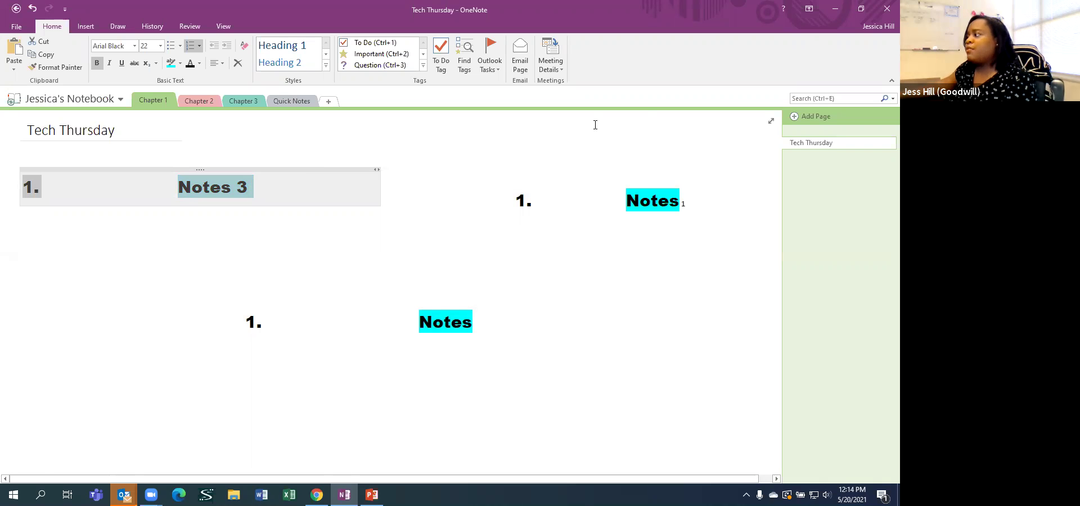
pyautogui.click(647, 192)
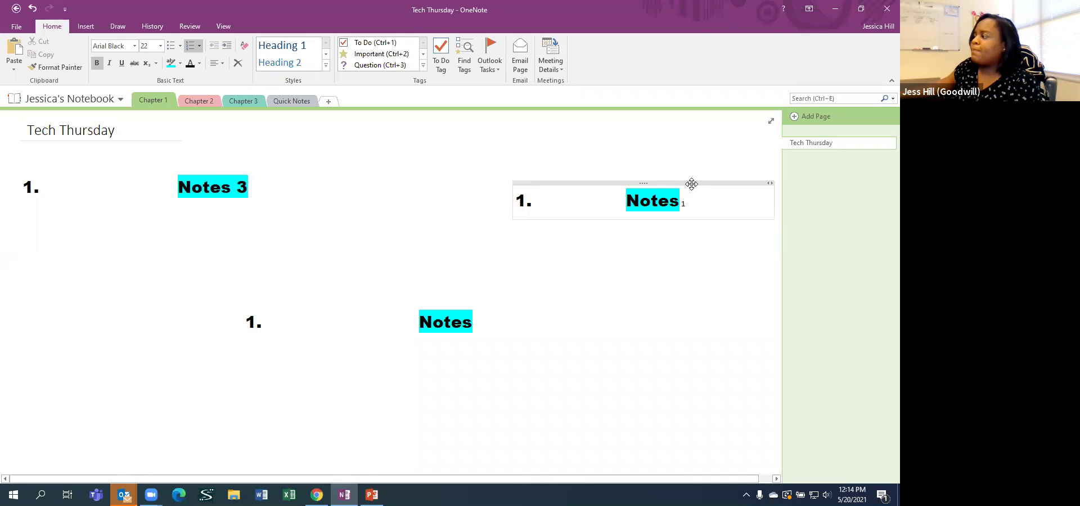
pyautogui.click(248, 378)
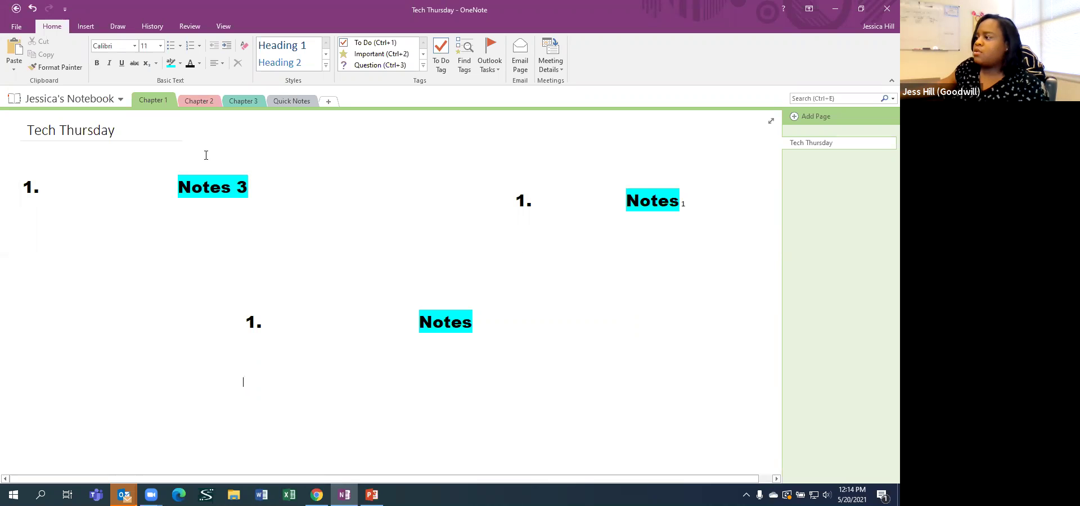
pyautogui.moveTo(201, 163); pyautogui.dragTo(176, 163)
pyautogui.click(414, 329)
pyautogui.moveTo(435, 302); pyautogui.dragTo(112, 221)
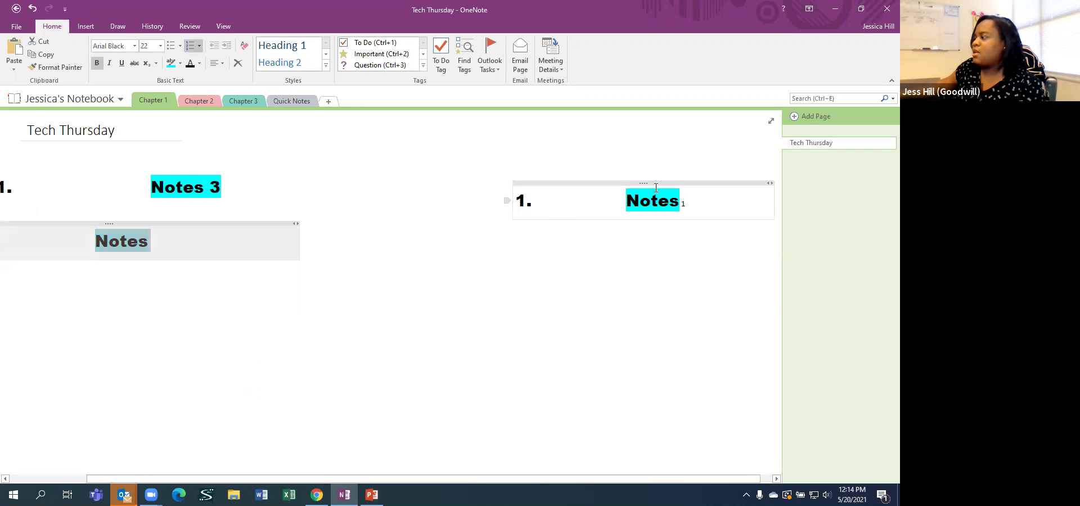
pyautogui.moveTo(658, 181); pyautogui.dragTo(241, 225)
pyautogui.moveTo(544, 183); pyautogui.dragTo(58, 273)
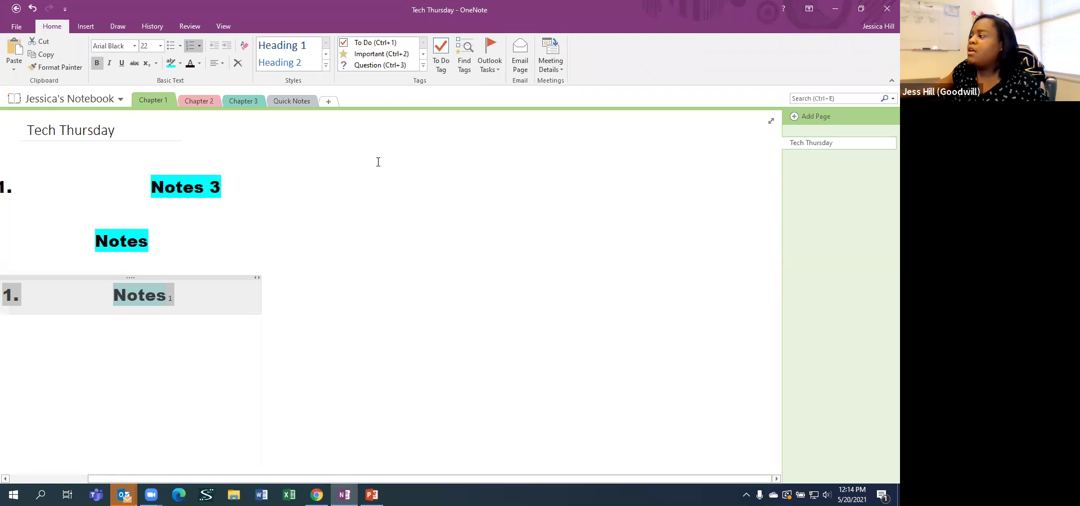
# Add a three-line note beside the stacked notes reading "Send reports", "Create audit sheet" and "Email" followed by a person's first name
pyautogui.click(414, 151)
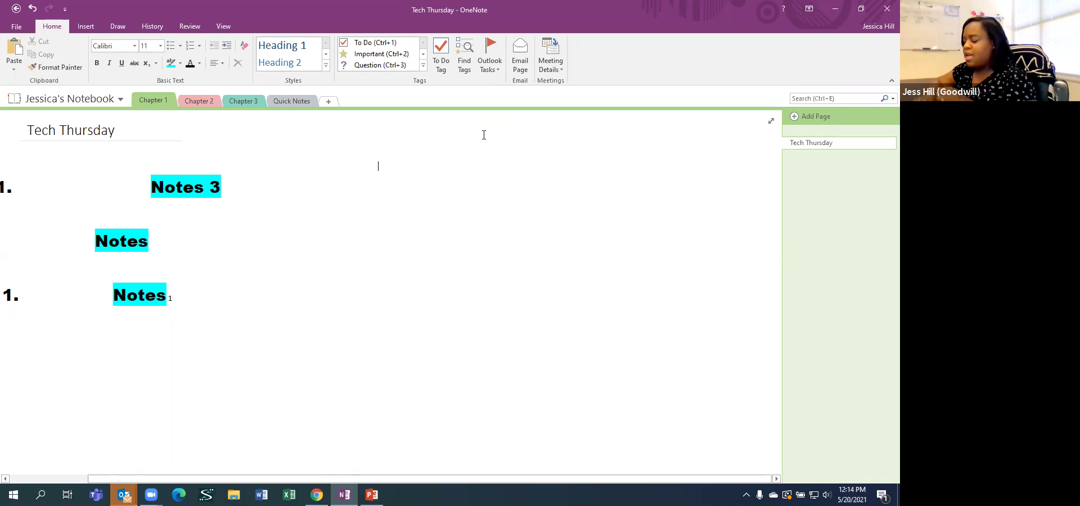
pyautogui.click(377, 163)
pyautogui.write('S')
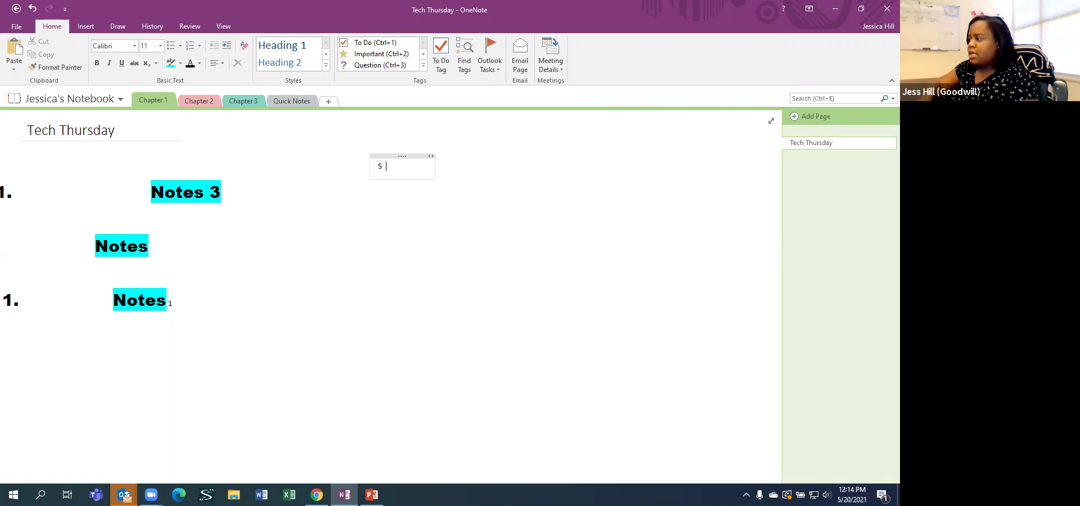
pyautogui.write('end reports')
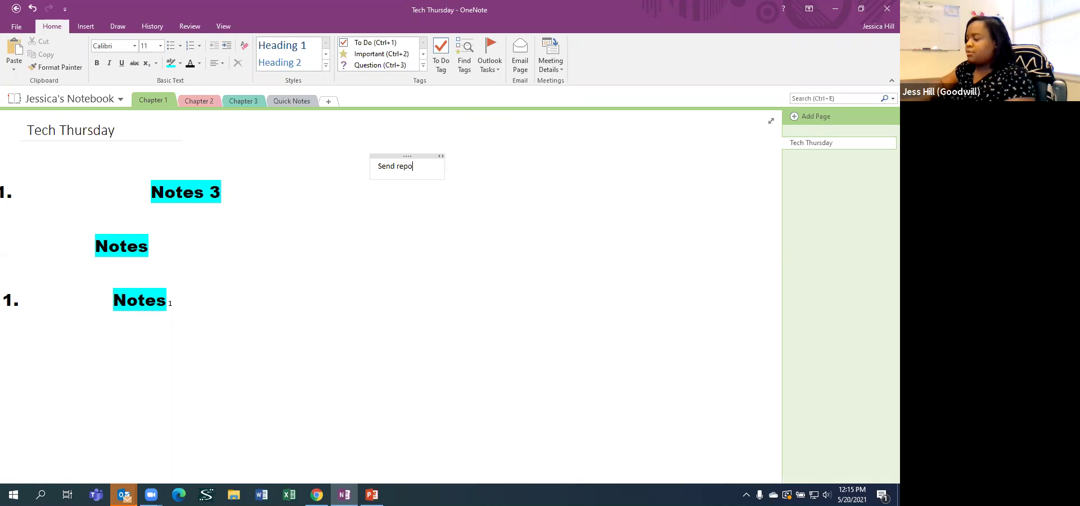
pyautogui.press('Return')
pyautogui.write('Create audi')
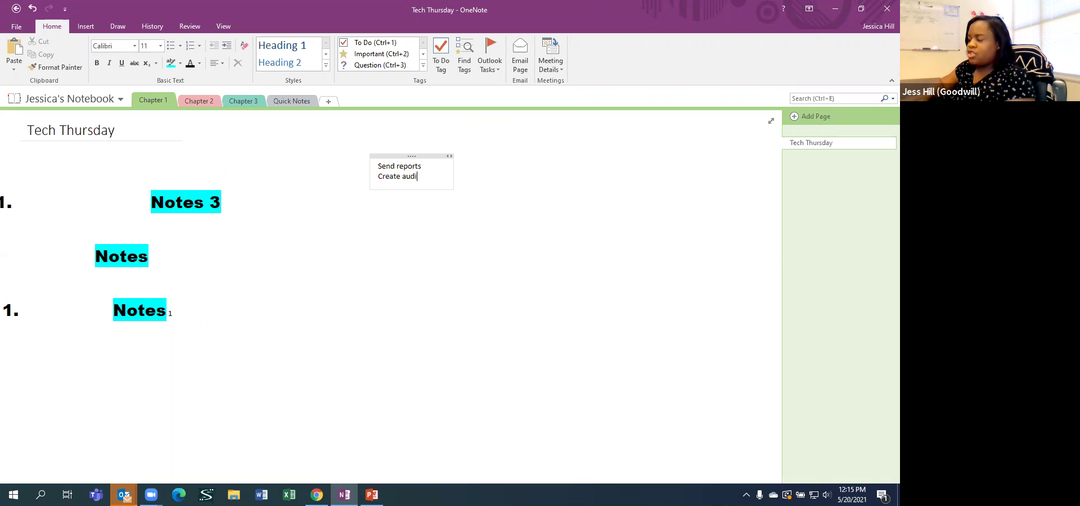
pyautogui.write('t sheet')
pyautogui.press('Return')
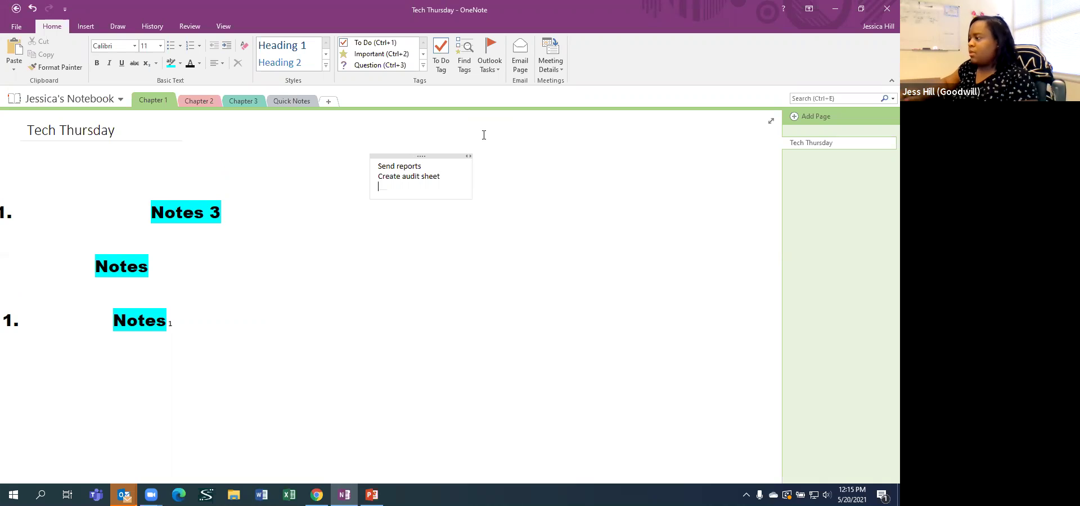
pyautogui.write('Emi')
pyautogui.write('ail')
pyautogui.write(' John')
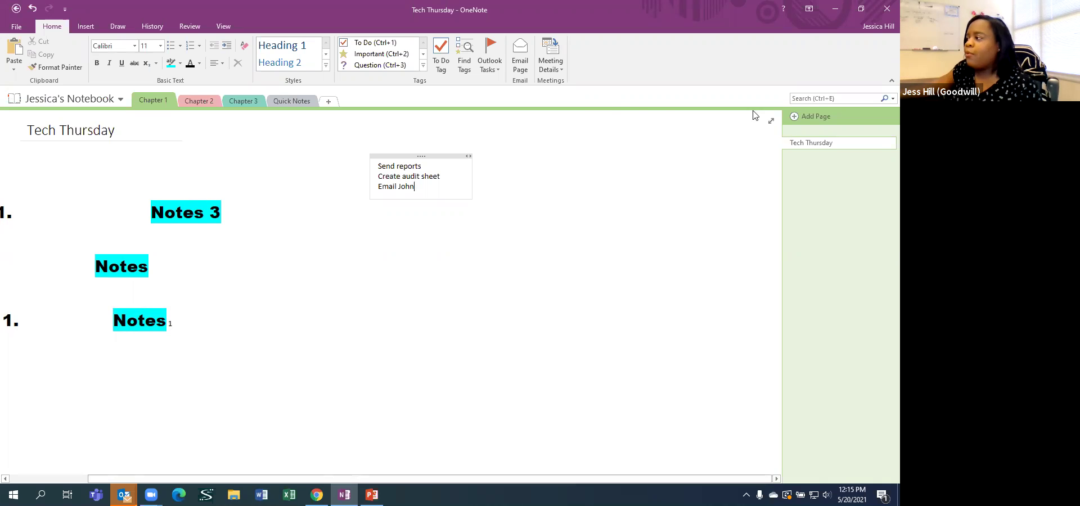
# Move the three-line task note down and to the left, and tag all its lines as To Do
pyautogui.moveTo(412, 155); pyautogui.dragTo(376, 171)
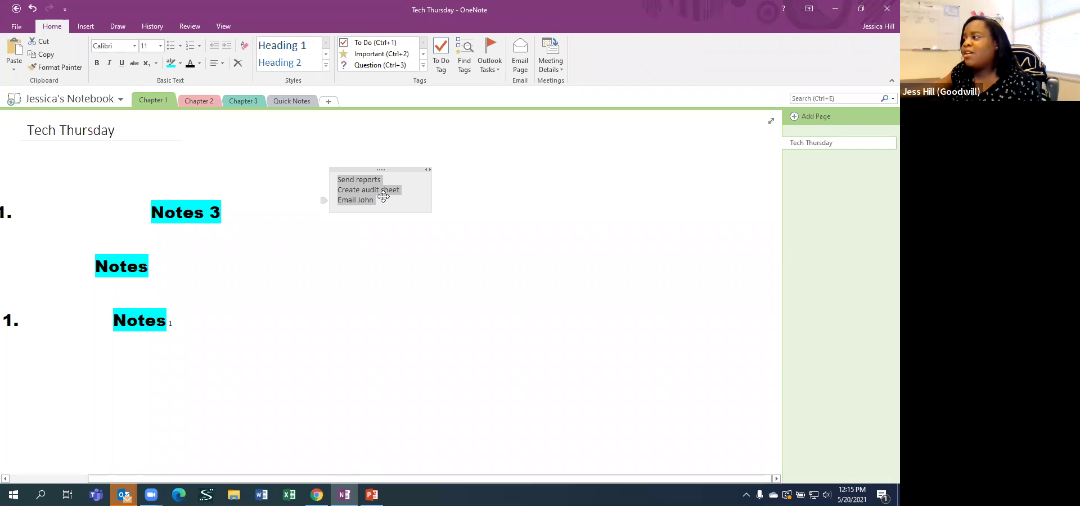
pyautogui.click(376, 200)
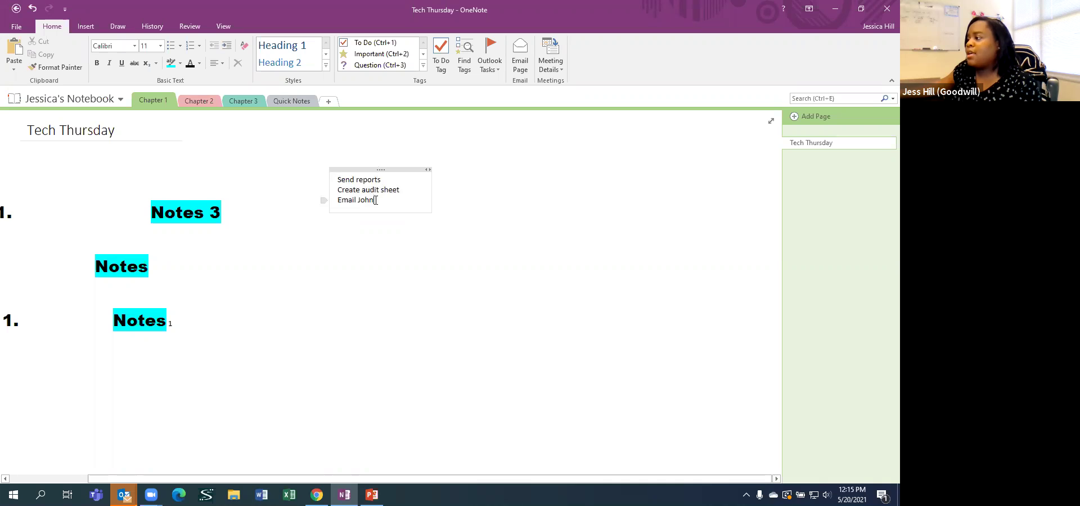
pyautogui.click(338, 169)
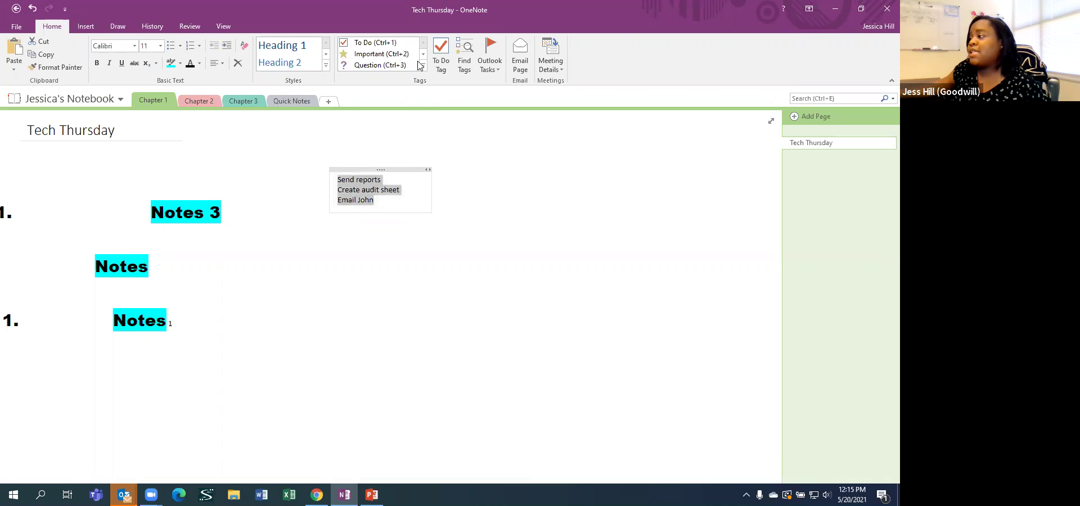
pyautogui.click(369, 47)
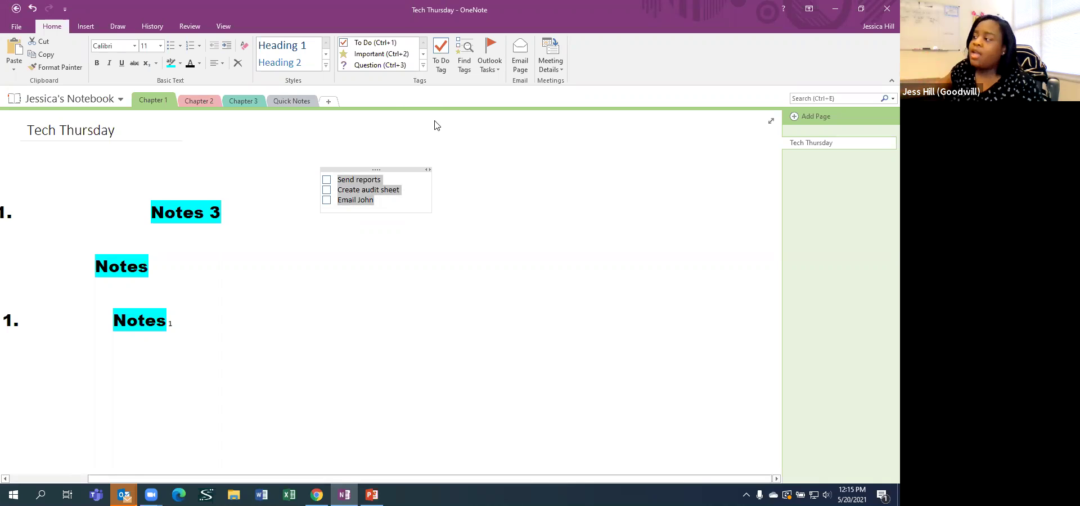
# Check off all three To Do items in the task note
pyautogui.click(327, 180)
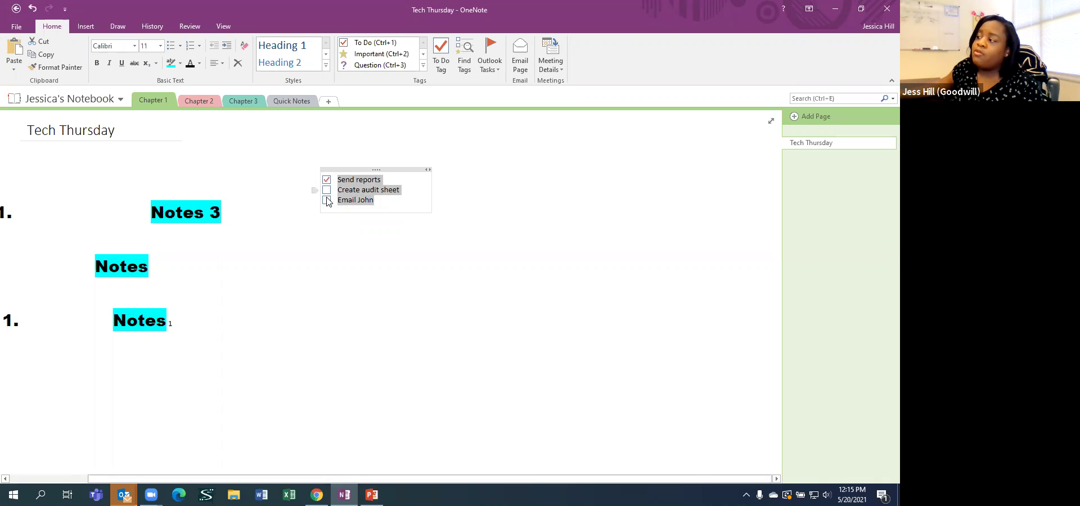
pyautogui.click(327, 190)
pyautogui.click(327, 200)
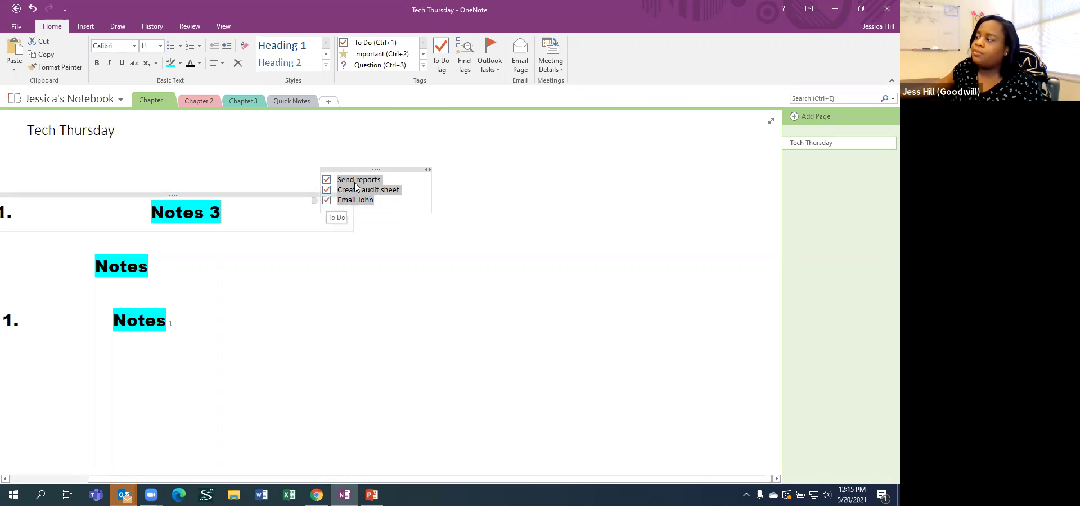
# Move the task note up and to the right, and uncheck all three of its To Do items
pyautogui.moveTo(403, 159); pyautogui.dragTo(443, 145)
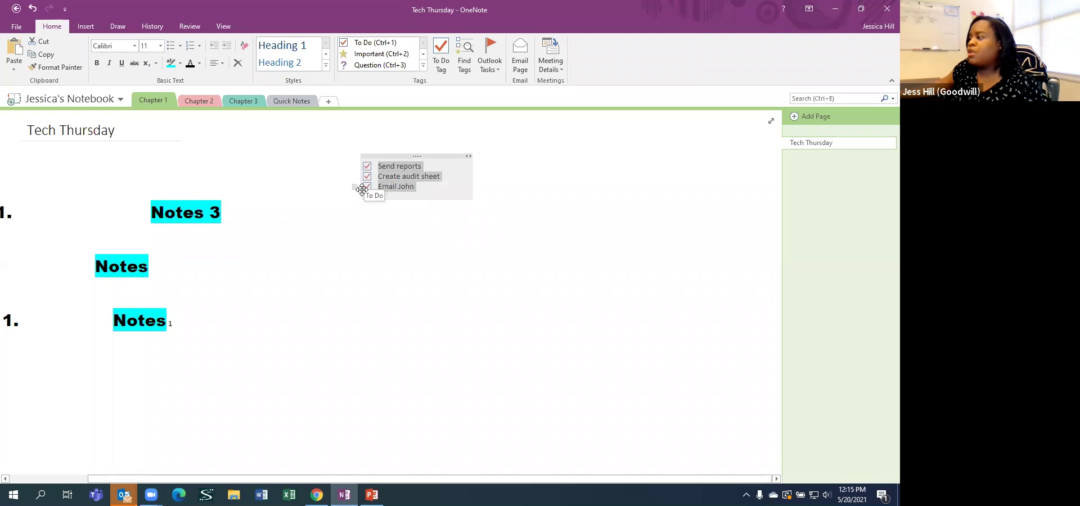
pyautogui.click(367, 186)
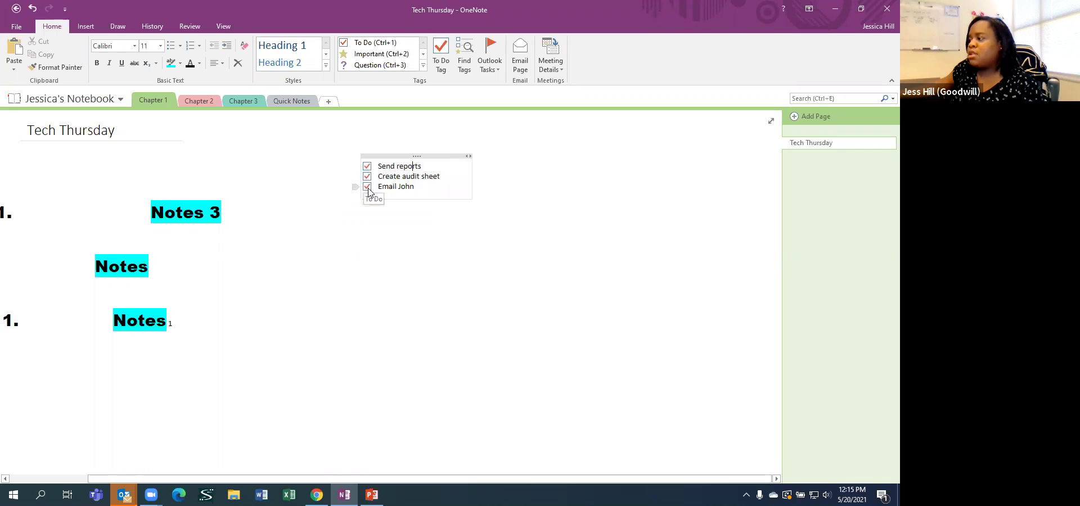
pyautogui.click(366, 176)
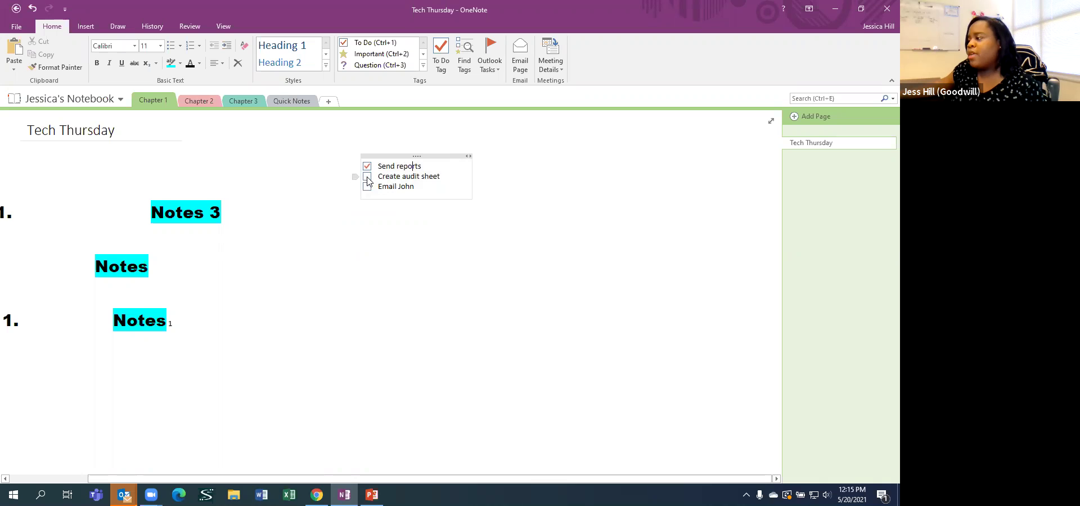
pyautogui.click(366, 166)
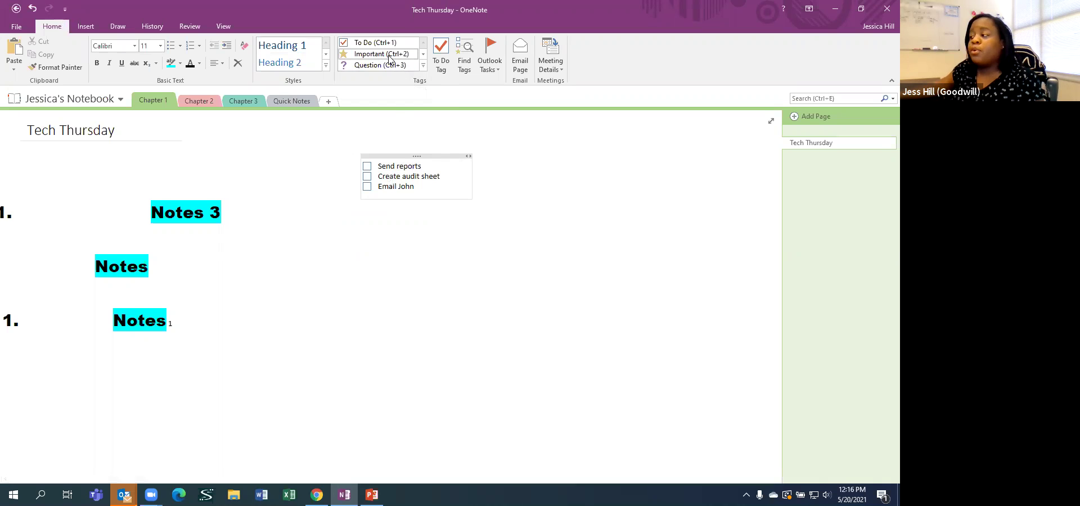
# Tag the three task lines as Important and remove their To Do tags
pyautogui.click(417, 186)
pyautogui.moveTo(419, 187); pyautogui.dragTo(349, 142)
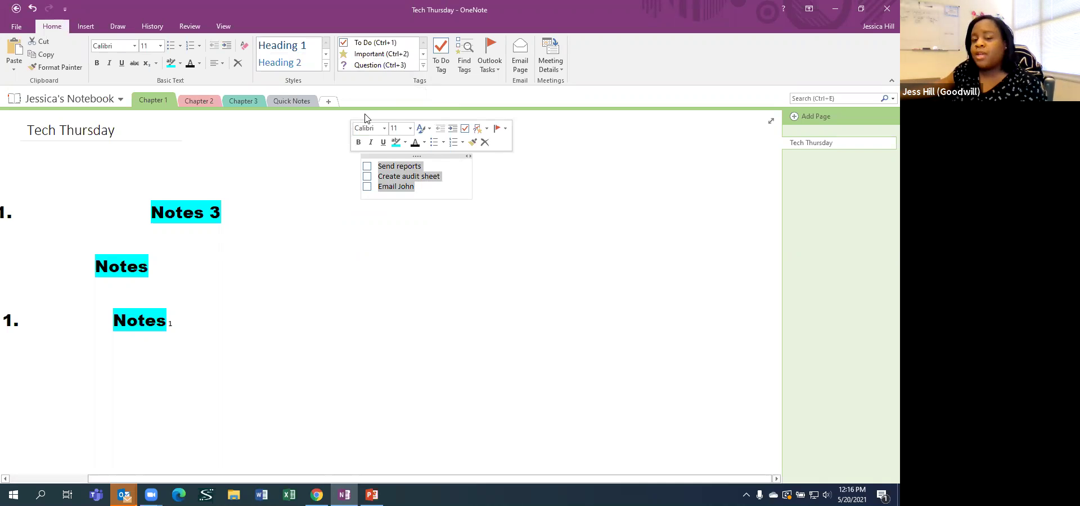
pyautogui.click(380, 54)
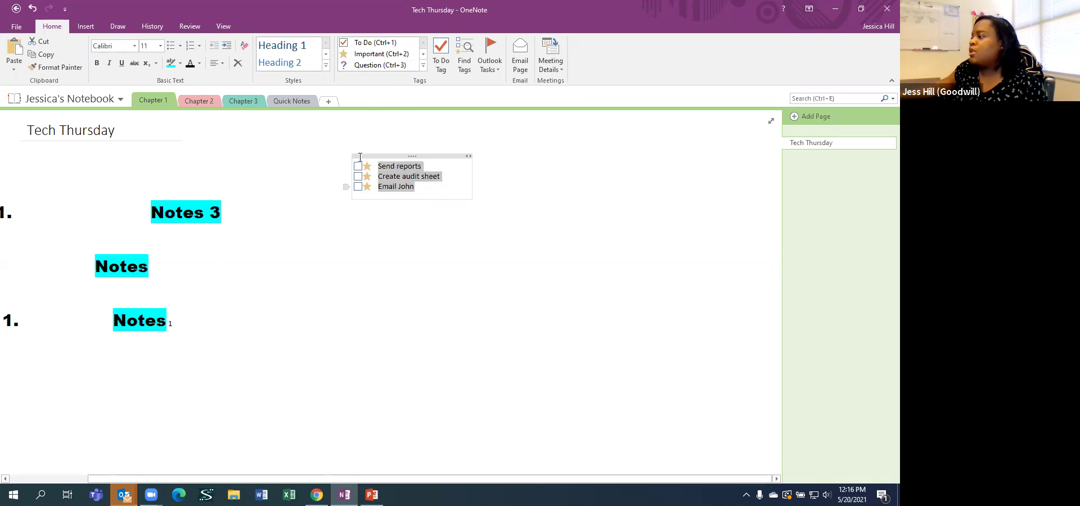
pyautogui.click(370, 42)
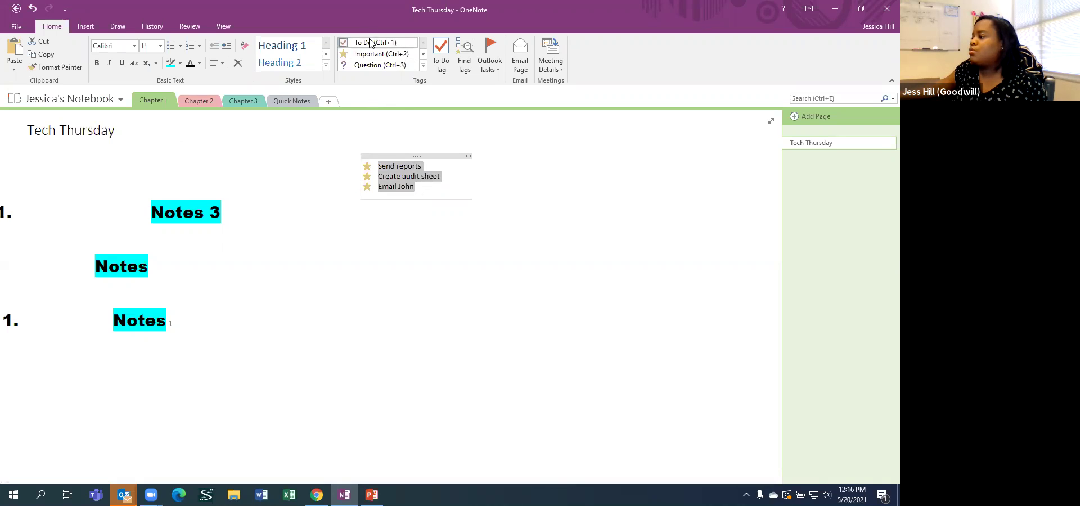
pyautogui.click(404, 206)
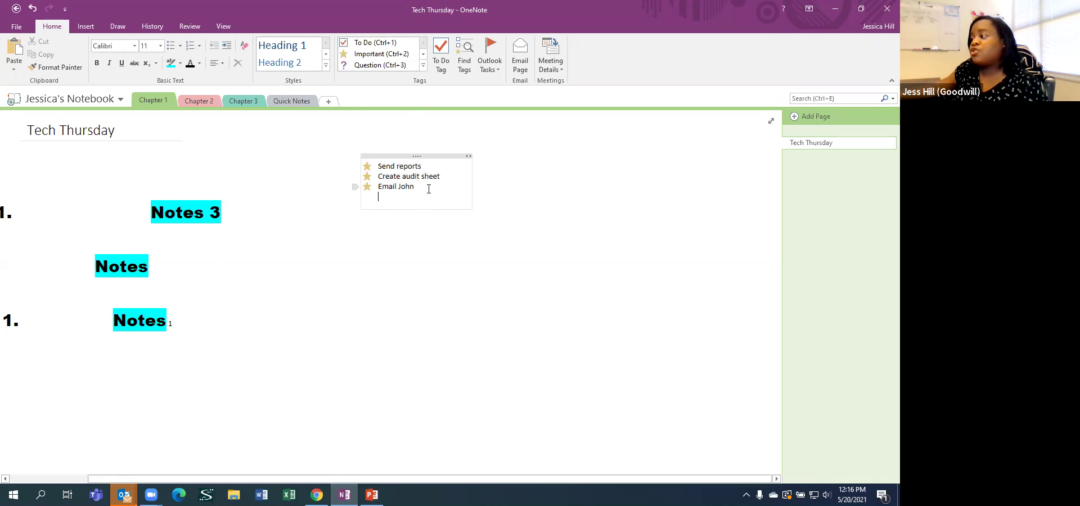
# Add a note to the right of the task list reading "Ask", a person's first name and "about reports?", and tag it as Question
pyautogui.click(560, 192)
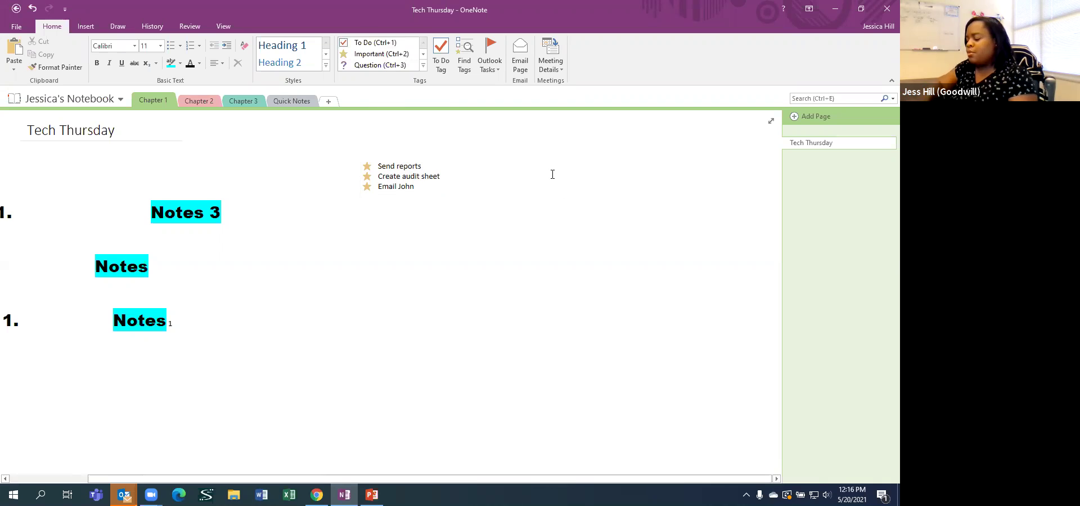
pyautogui.write('A')
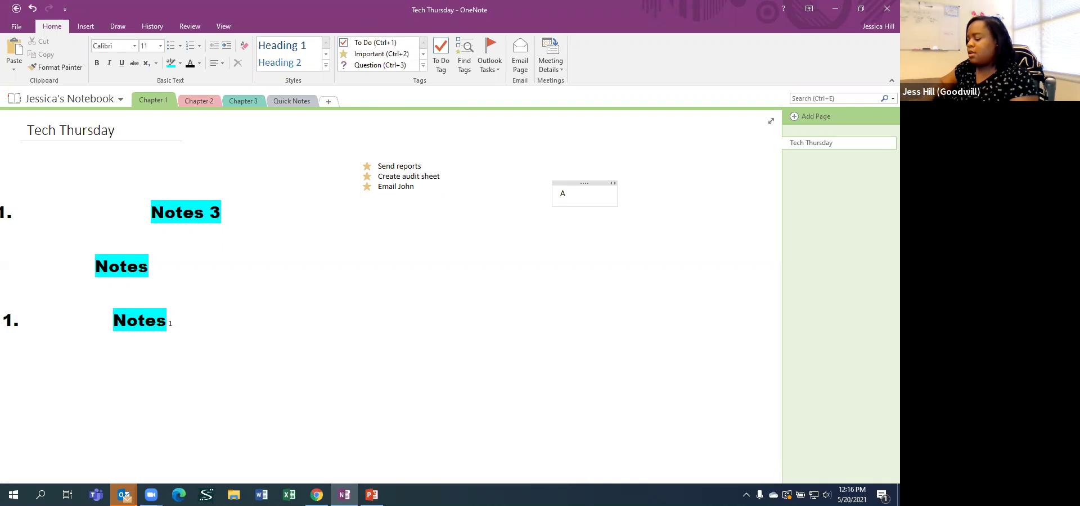
pyautogui.write('sk R')
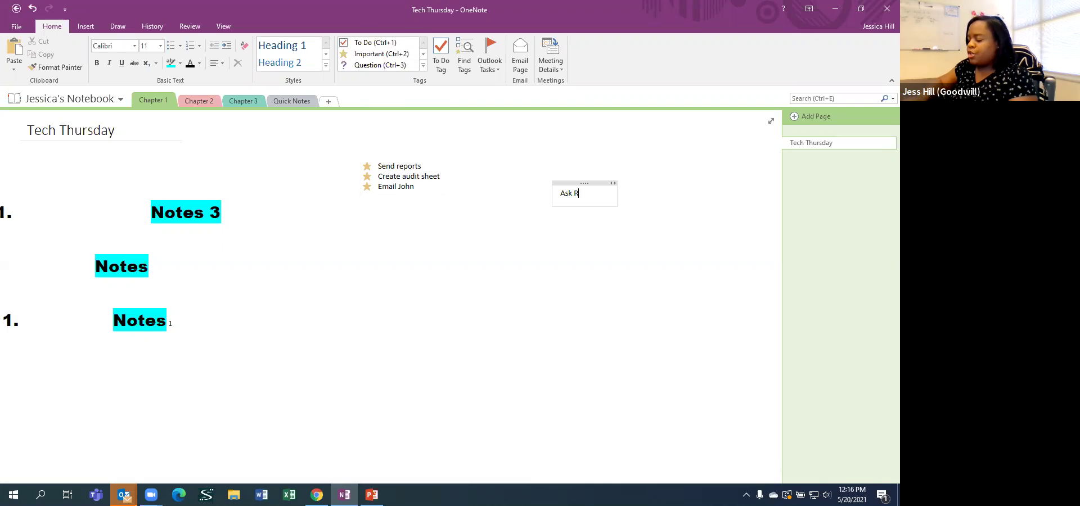
pyautogui.write('ichar')
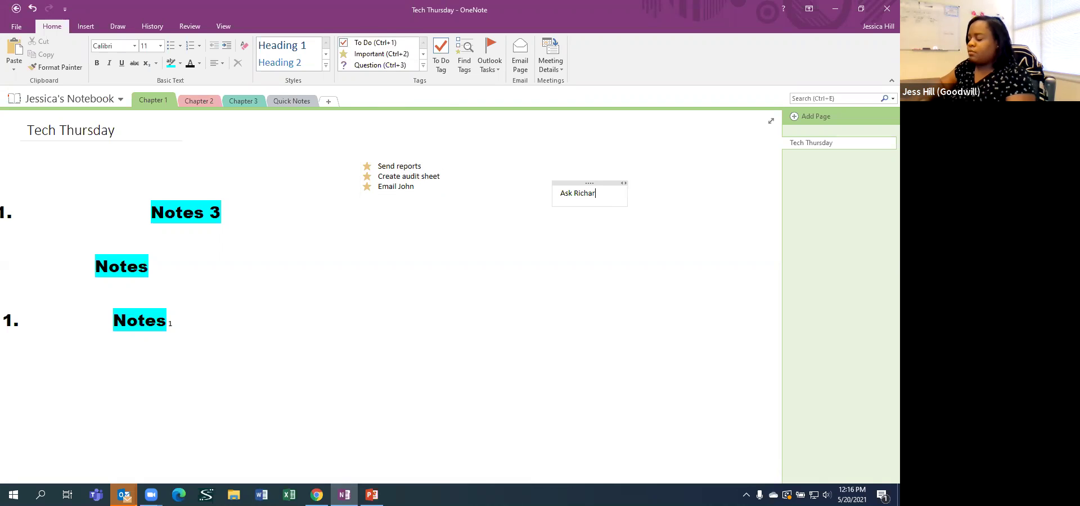
pyautogui.write('d about')
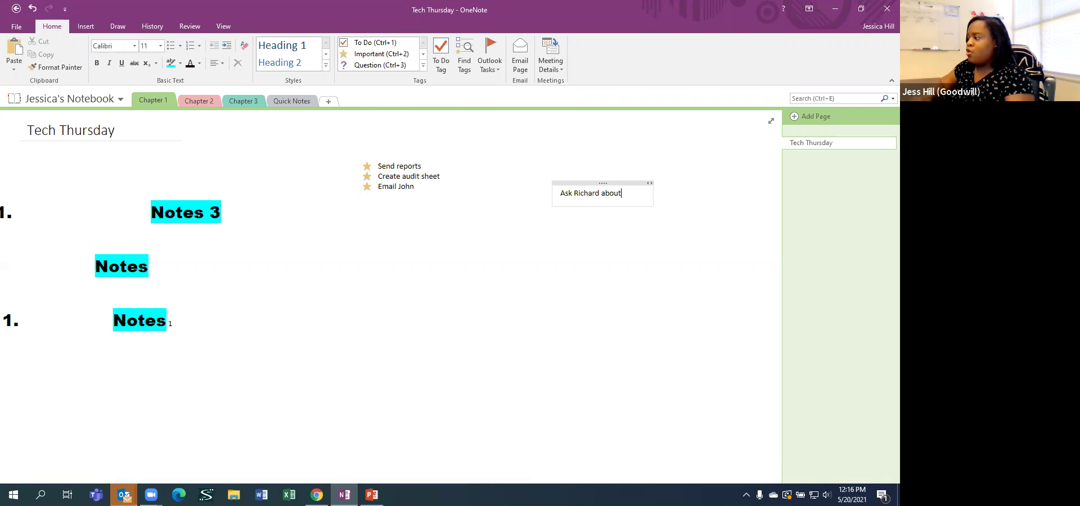
pyautogui.write(' reports')
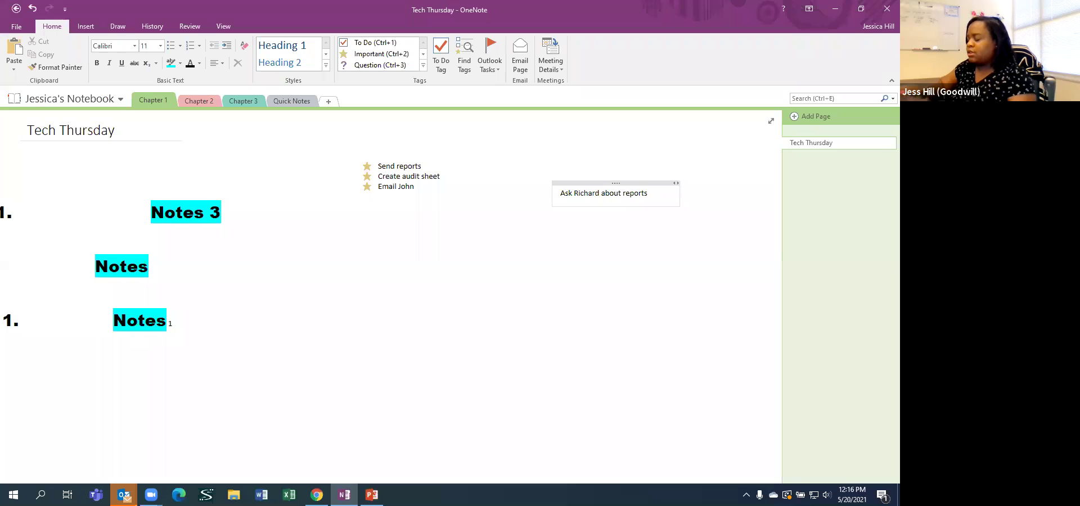
pyautogui.write('?')
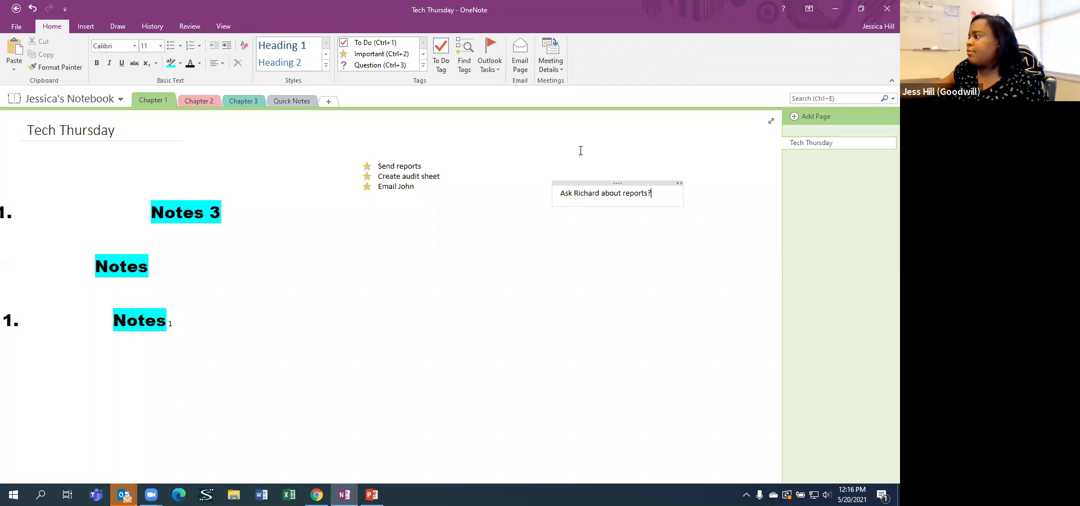
pyautogui.click(598, 181)
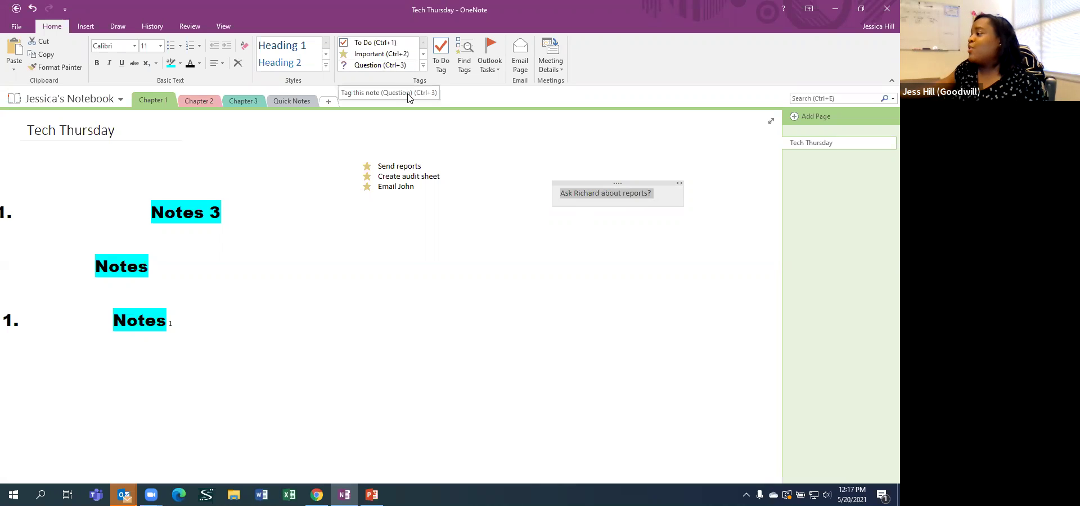
pyautogui.click(395, 67)
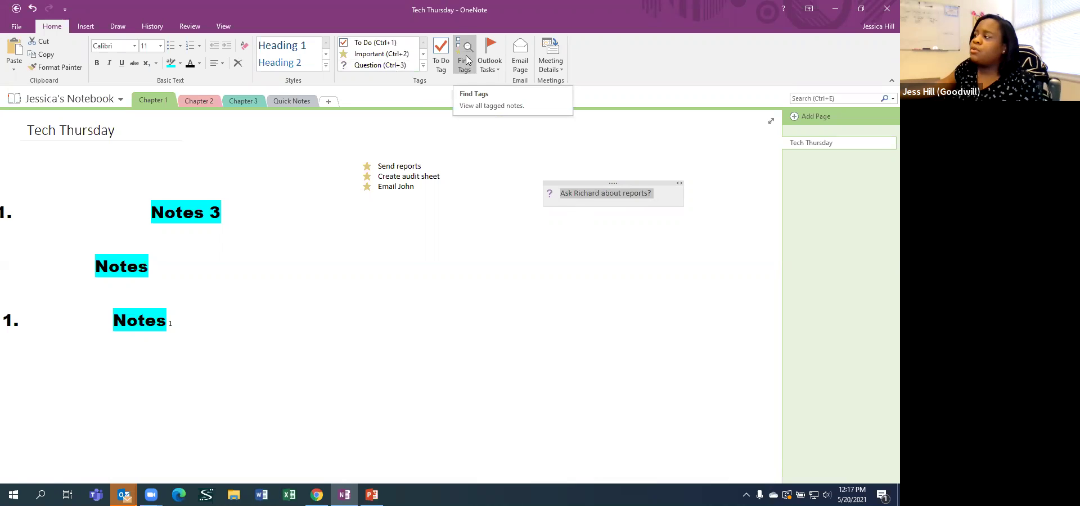
# Add the Idea tag to the note about asking for reports, alongside its Question tag
pyautogui.click(423, 55)
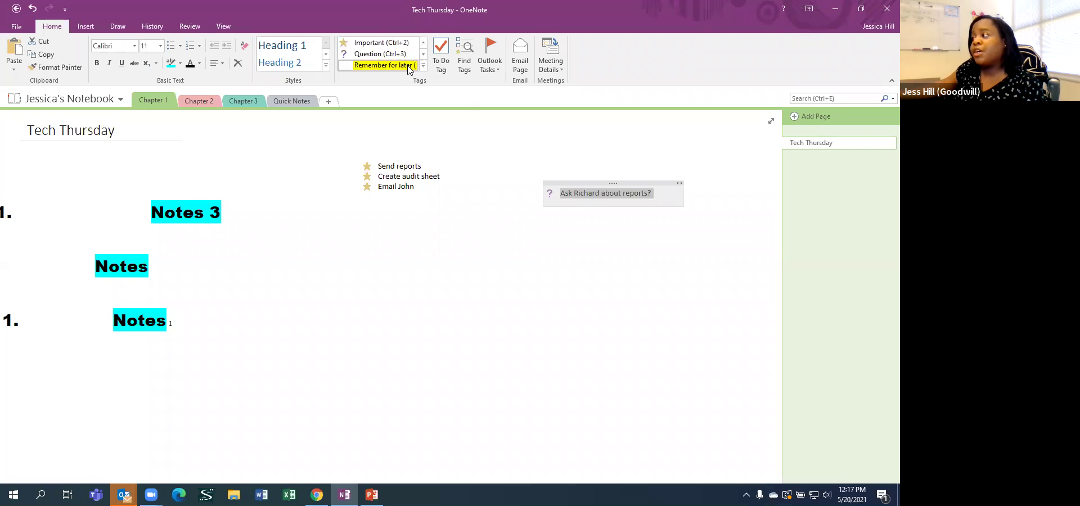
pyautogui.click(423, 55)
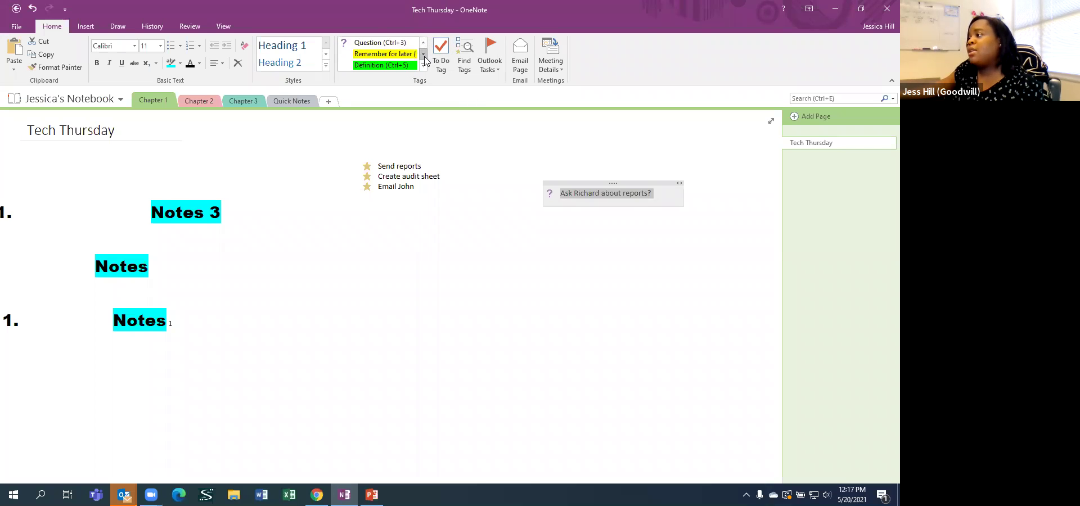
pyautogui.click(423, 56)
pyautogui.click(424, 56)
pyautogui.click(424, 57)
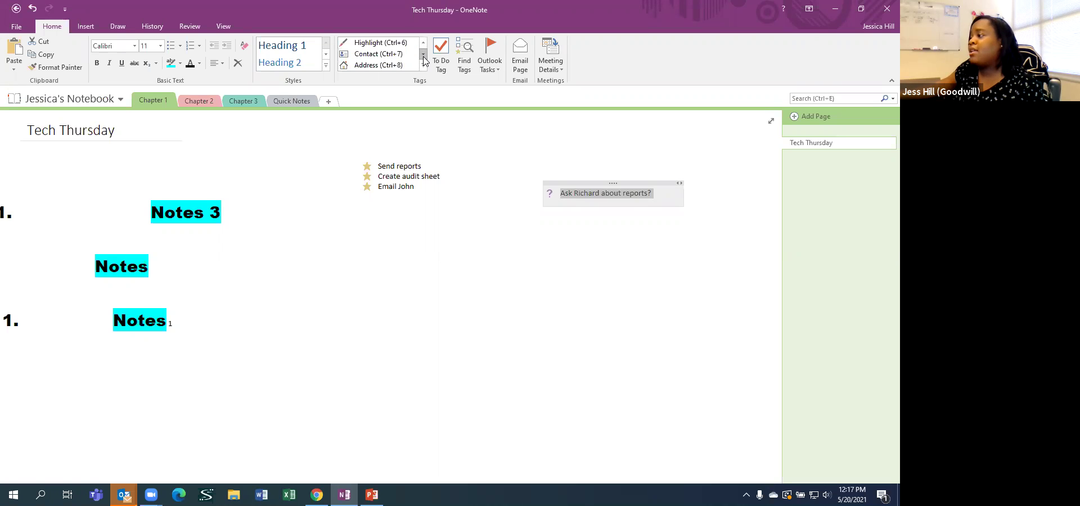
pyautogui.click(424, 57)
pyautogui.click(424, 56)
pyautogui.click(423, 57)
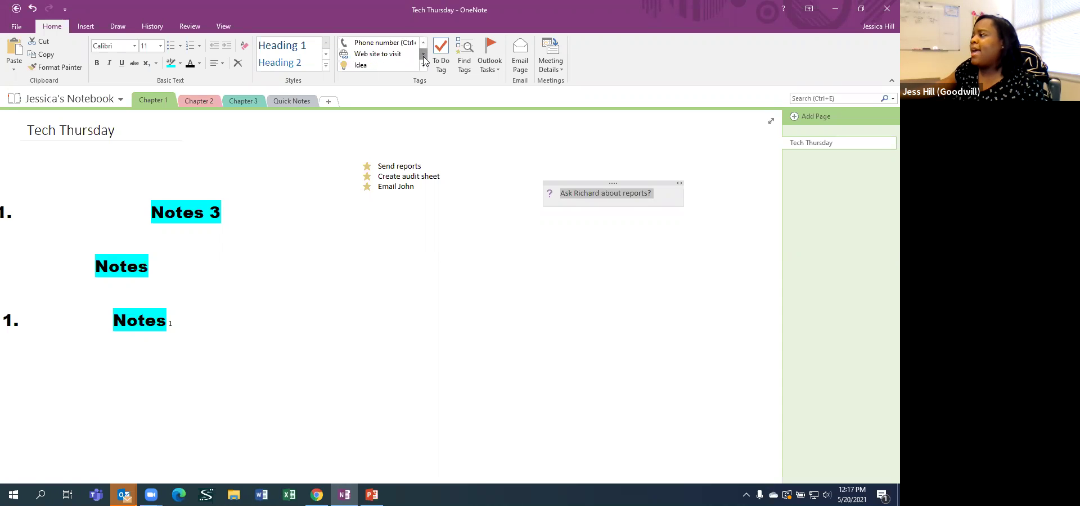
pyautogui.click(397, 66)
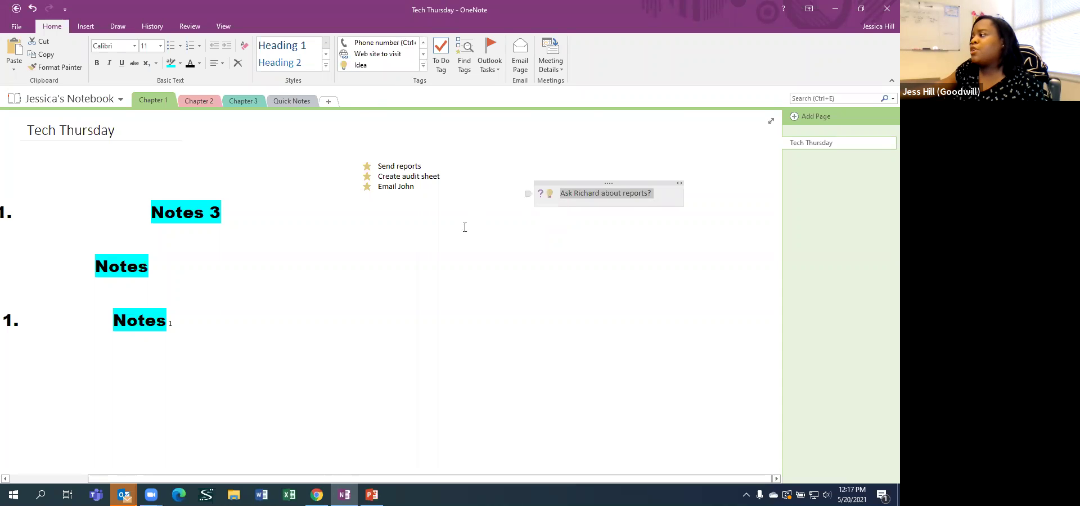
# Add a note tagged as Idea below the task list reading "New Google Form"
pyautogui.click(416, 253)
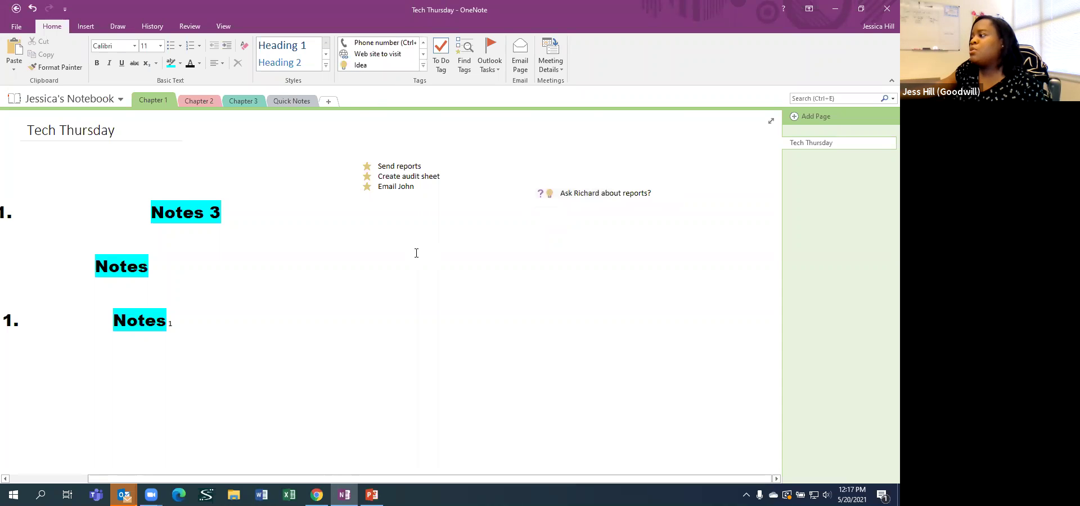
pyautogui.click(365, 65)
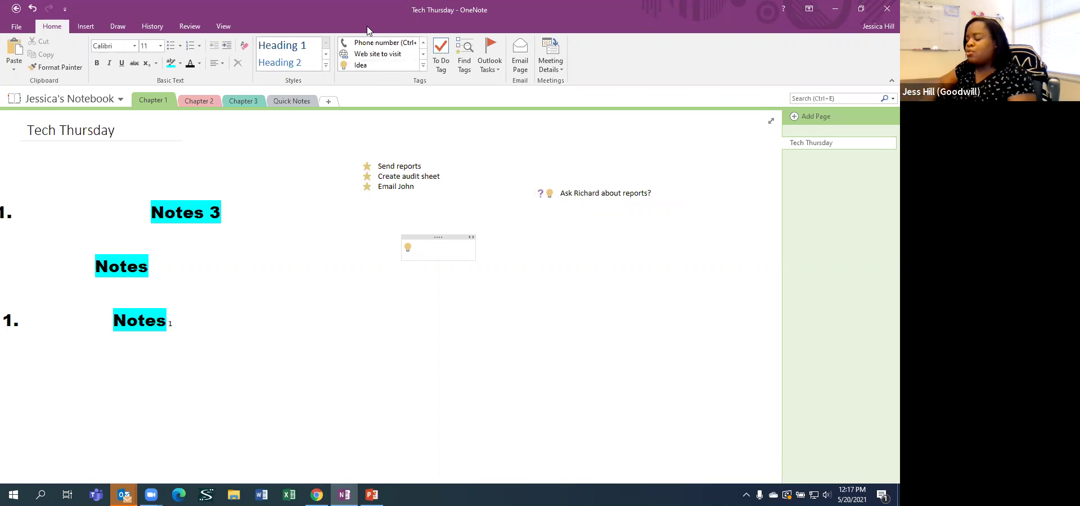
pyautogui.write('New ')
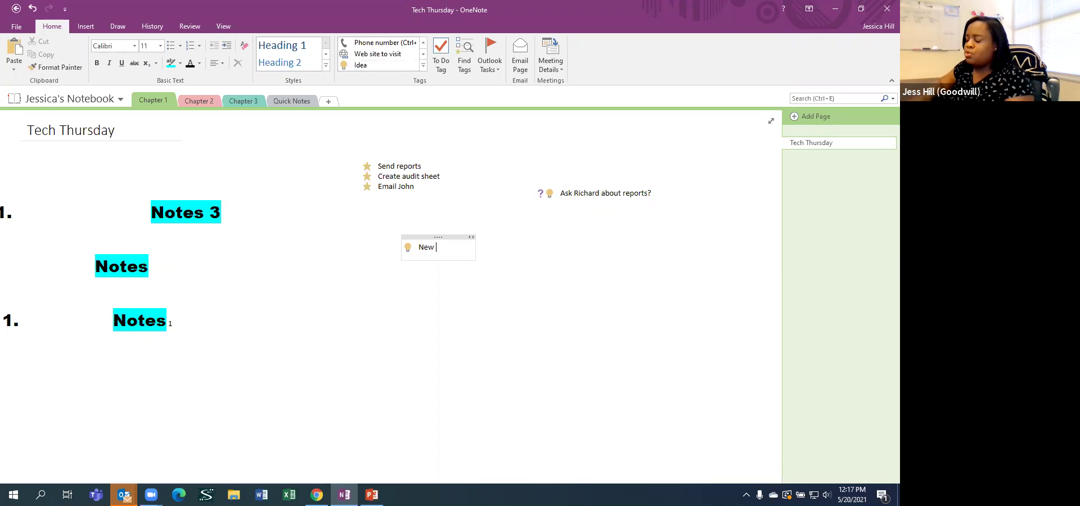
pyautogui.write('Google')
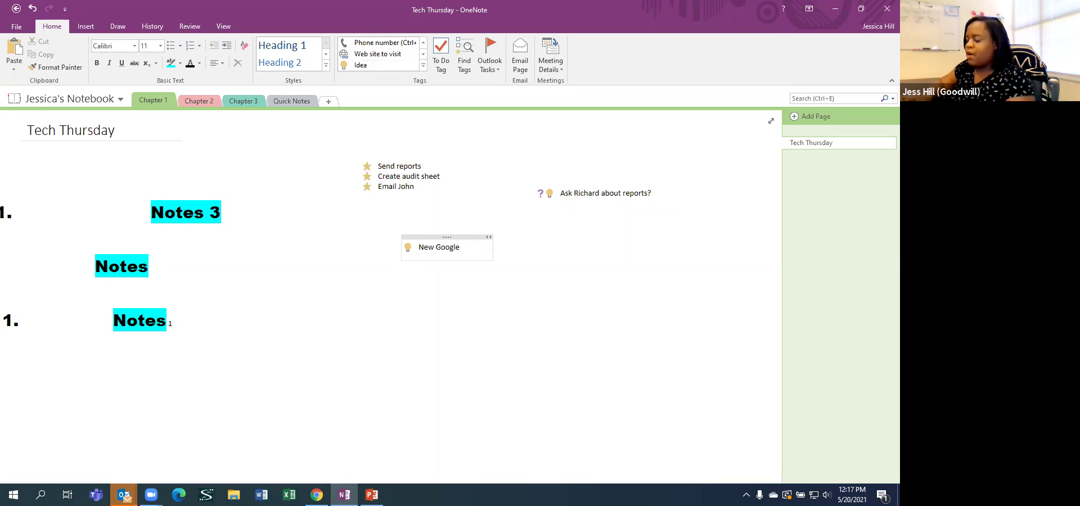
pyautogui.write(' Form')
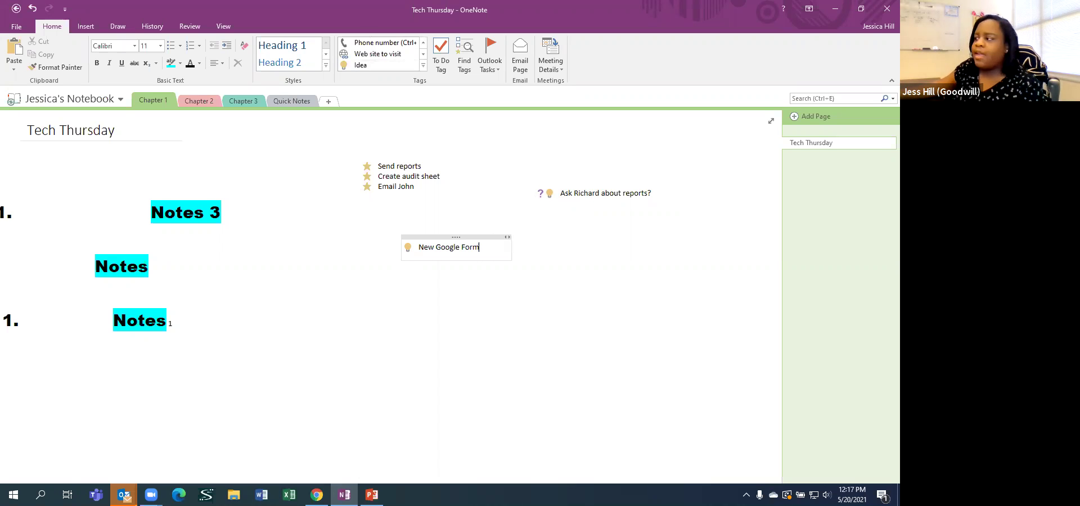
# Leave the "New Google Form" note and open the summary of all tagged notes
pyautogui.click(568, 270)
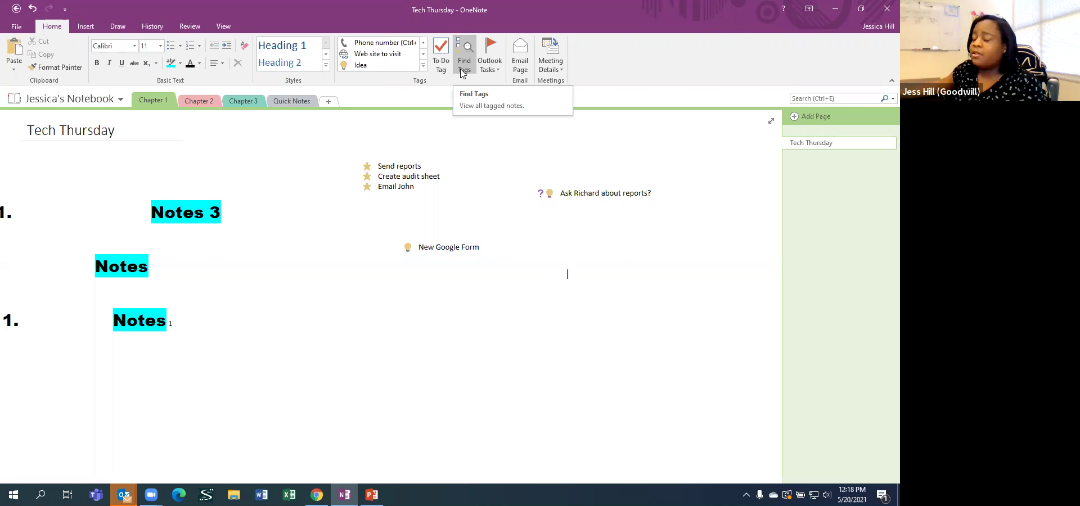
pyautogui.click(461, 69)
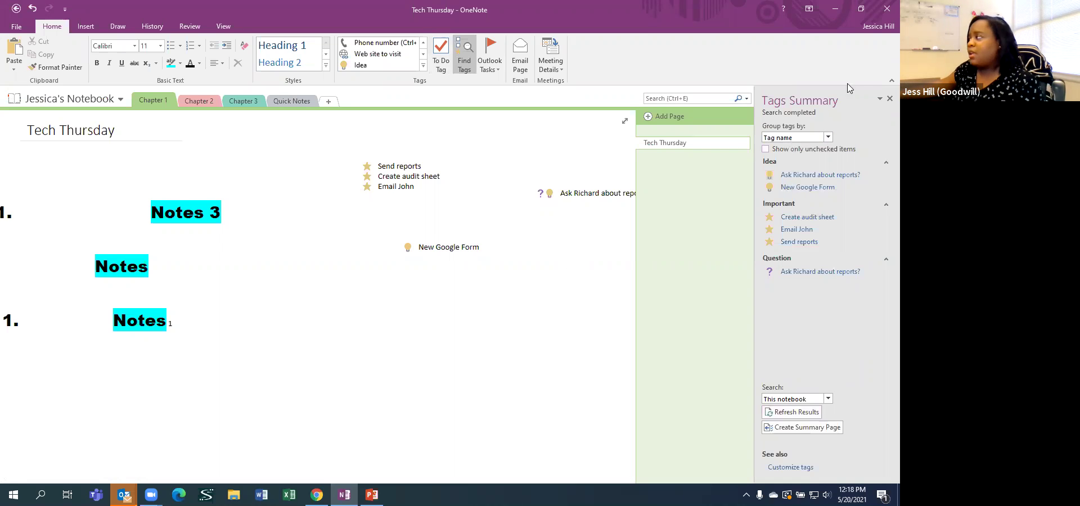
# Close the tags summary and add a note reading "Train interns in CC", flagged as an Outlook task for Tomorrow
pyautogui.click(883, 99)
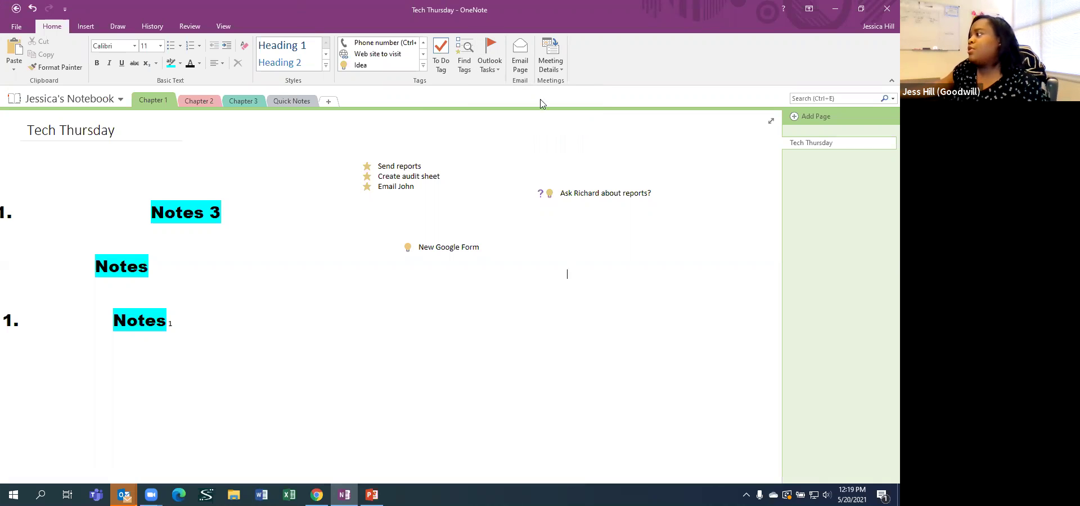
pyautogui.click(497, 65)
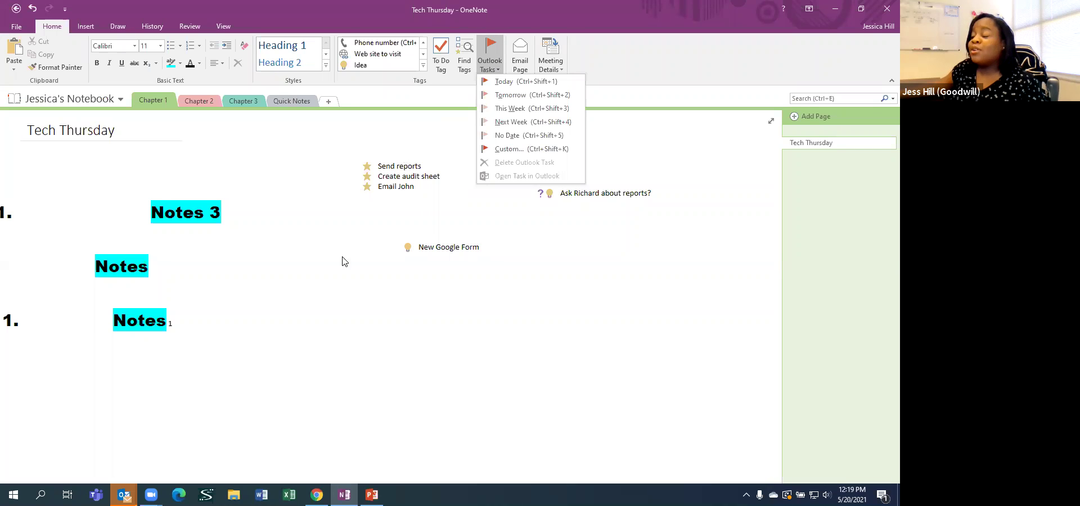
pyautogui.click(511, 94)
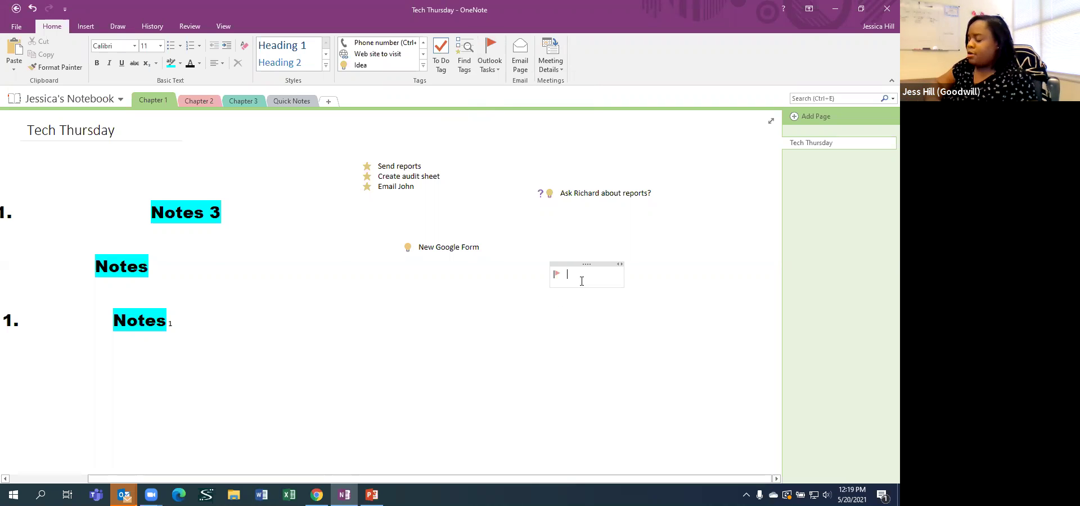
pyautogui.write('Train in')
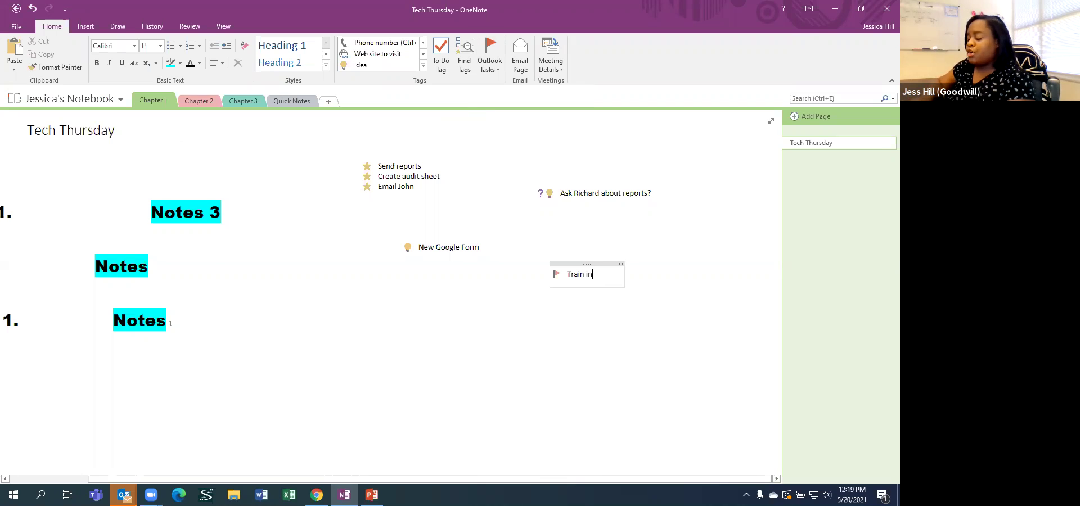
pyautogui.write('terns in CC')
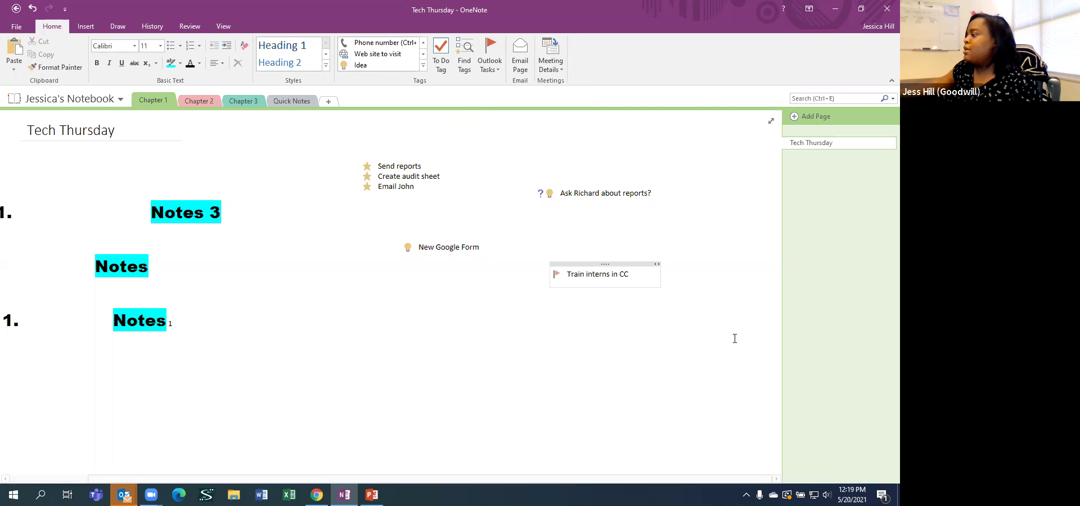
# Select the "Train interns in CC" note and open its linked task in Outlook to view it
pyautogui.click(619, 263)
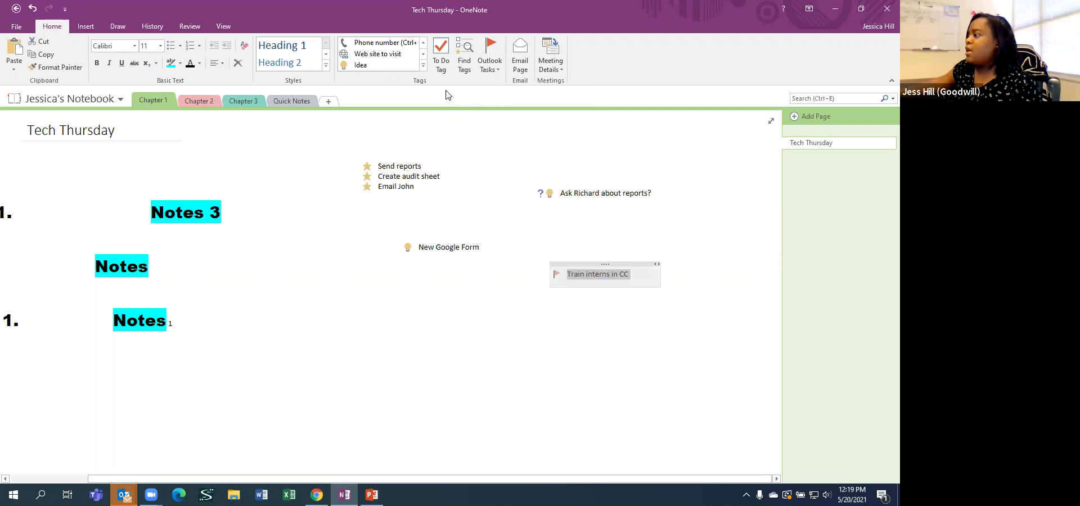
pyautogui.click(499, 69)
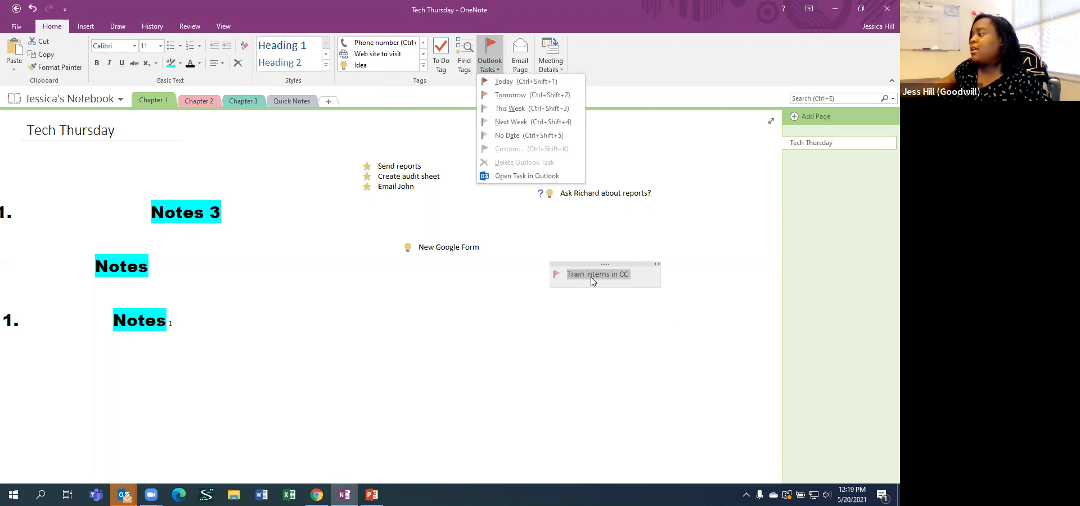
pyautogui.click(529, 176)
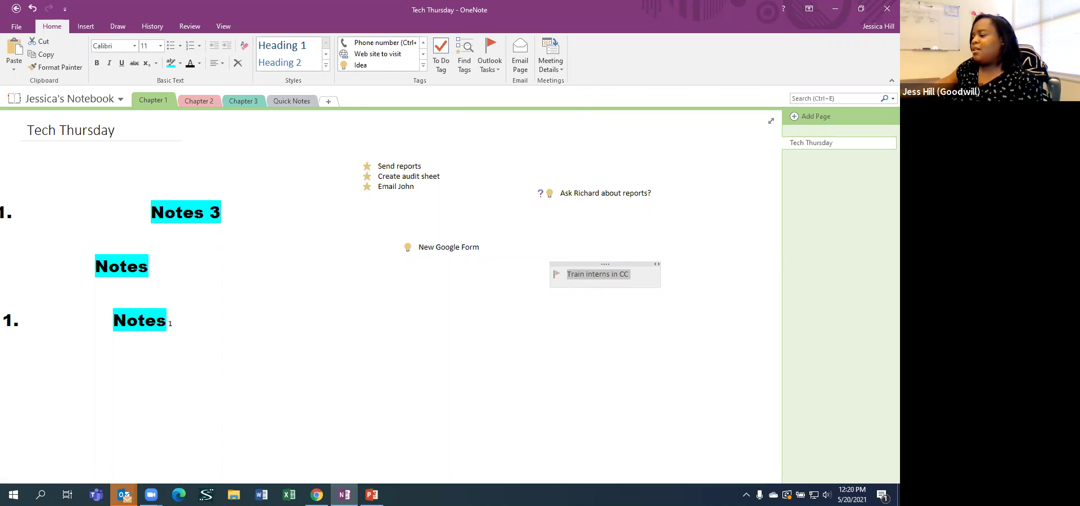
pyautogui.moveTo(124, 495)
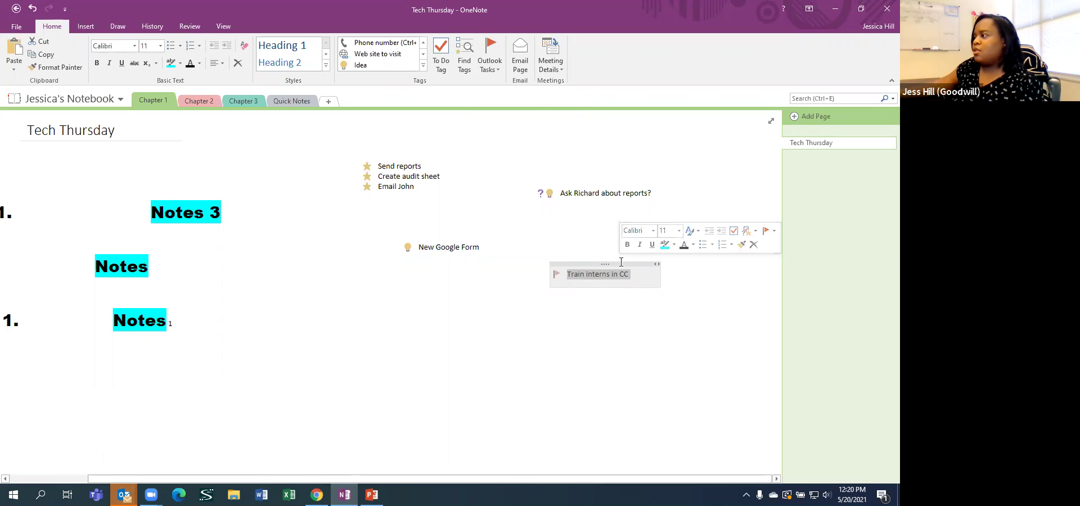
pyautogui.click(489, 66)
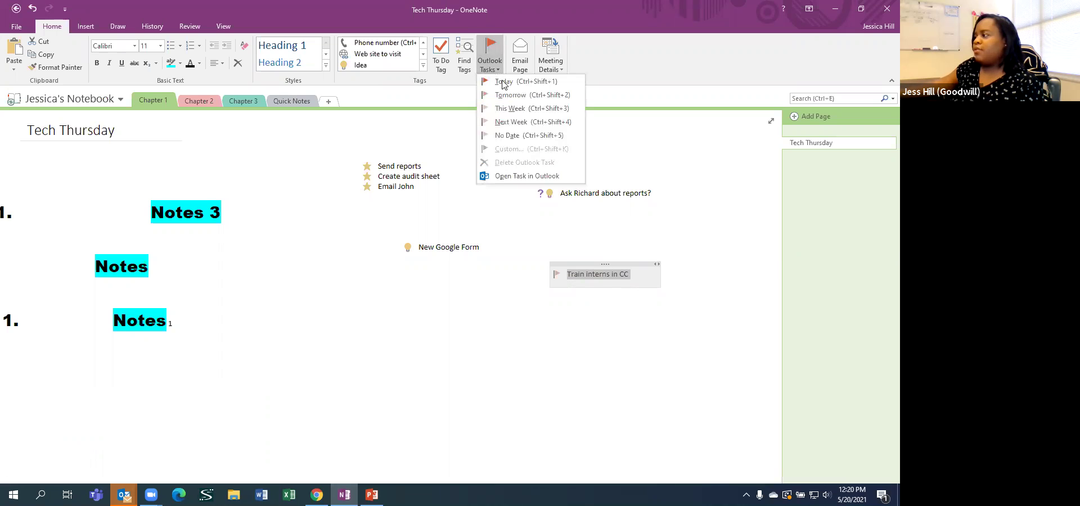
pyautogui.click(514, 170)
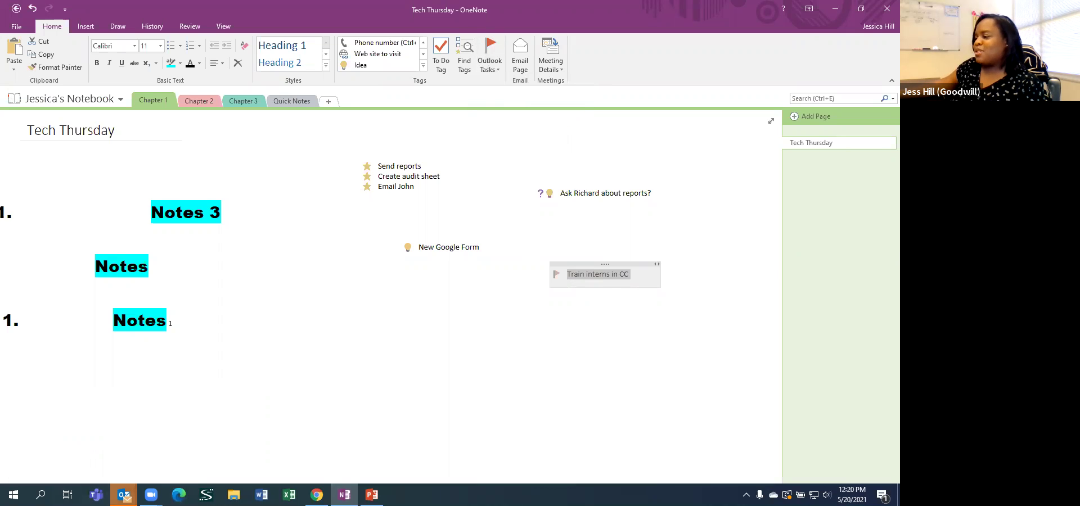
pyautogui.moveTo(124, 495)
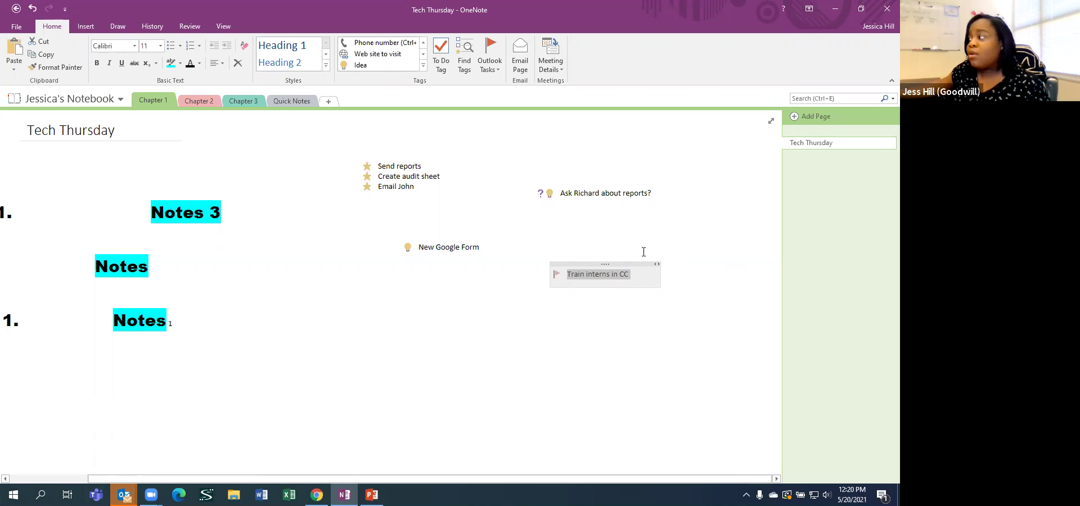
pyautogui.moveTo(124, 495)
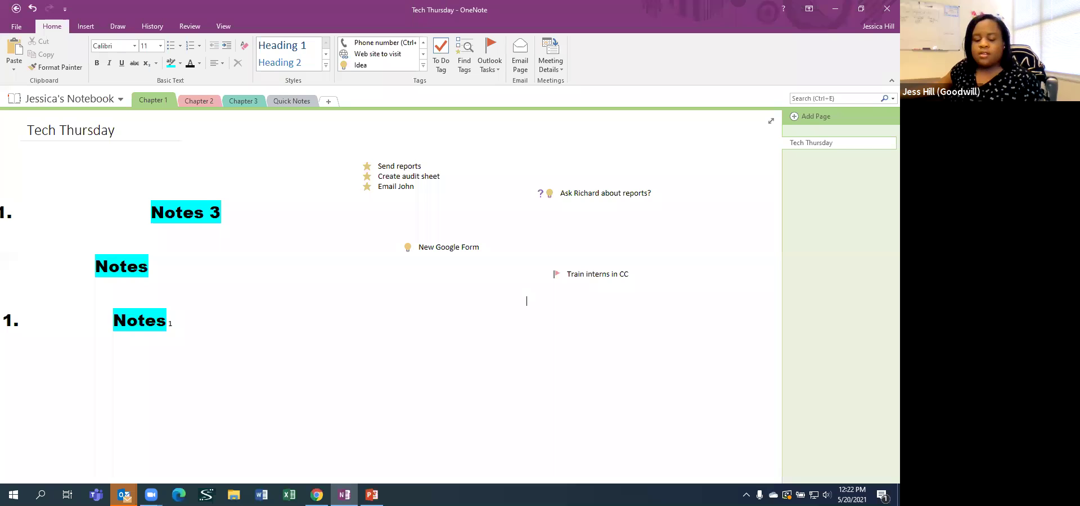
pyautogui.click(201, 104)
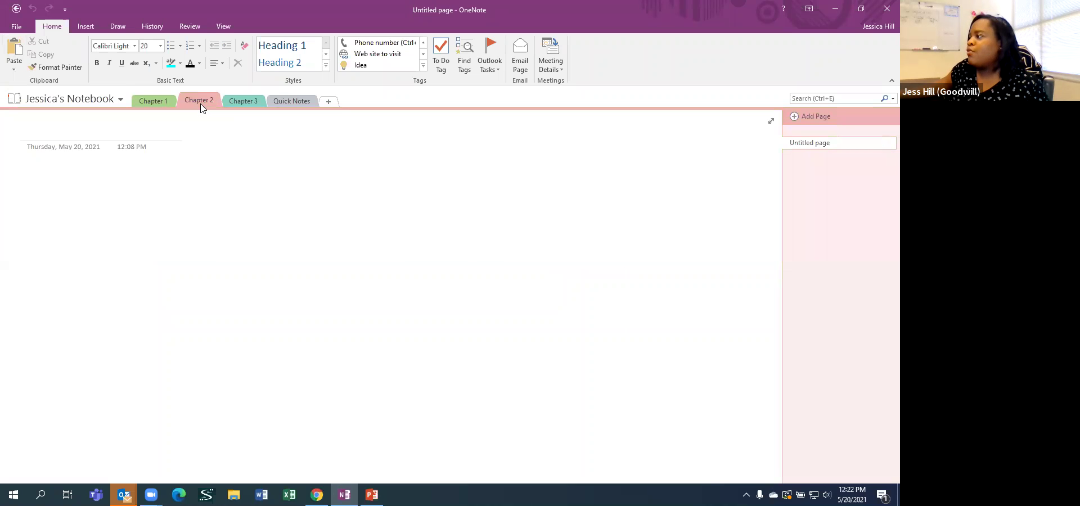
pyautogui.click(157, 106)
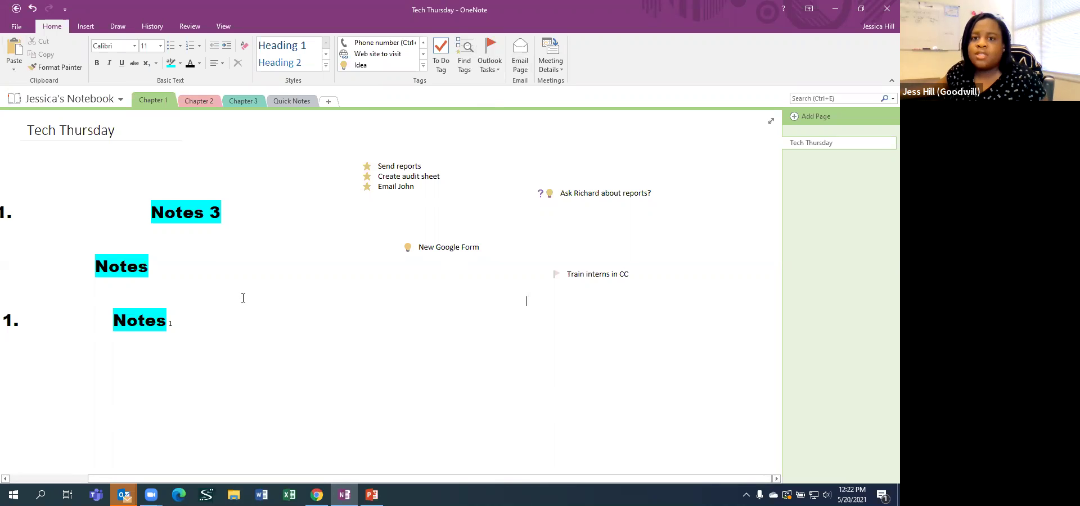
# Create an e-mail draft from the Tech Thursday page, go to its recipient field, and return to the notebook without sending
pyautogui.click(517, 72)
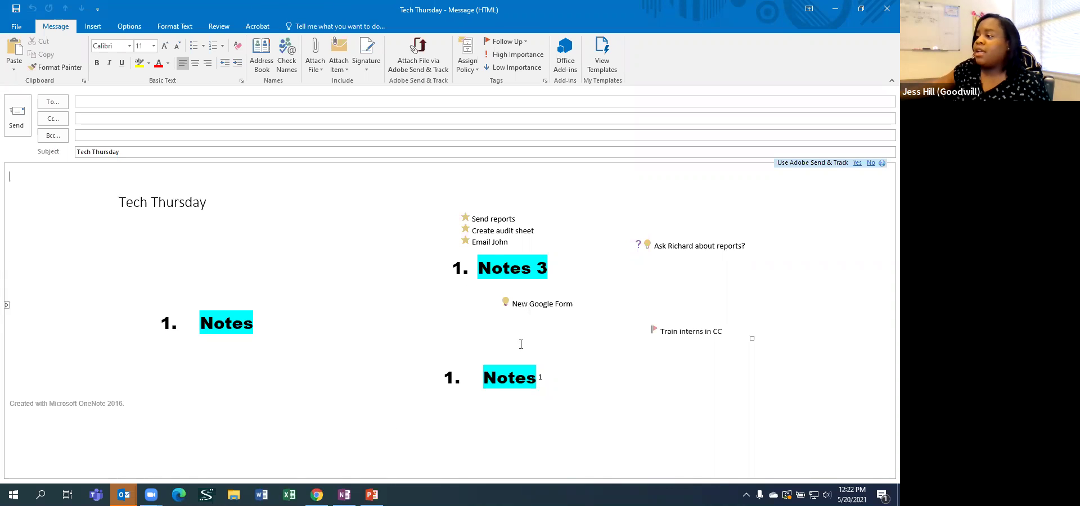
pyautogui.click(84, 100)
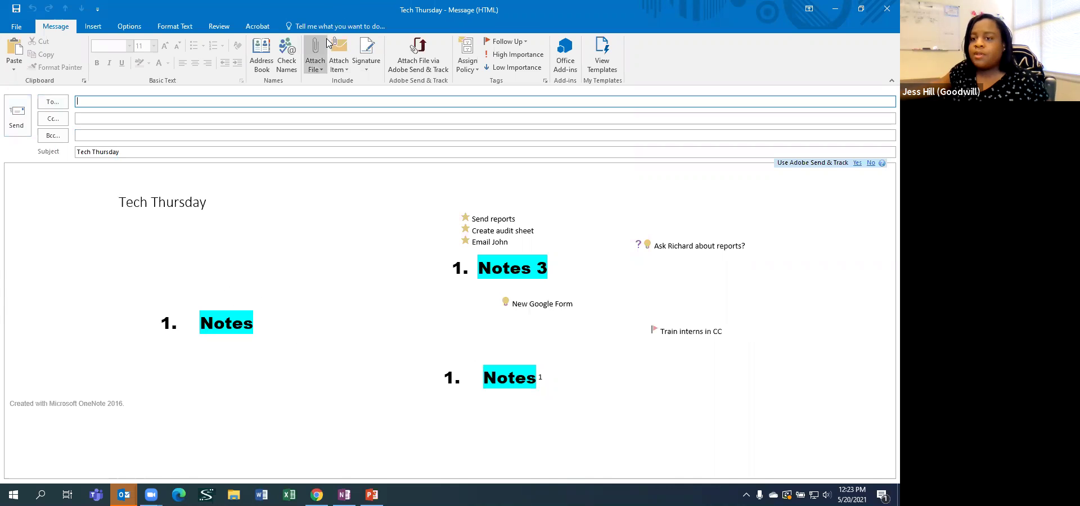
pyautogui.click(833, 9)
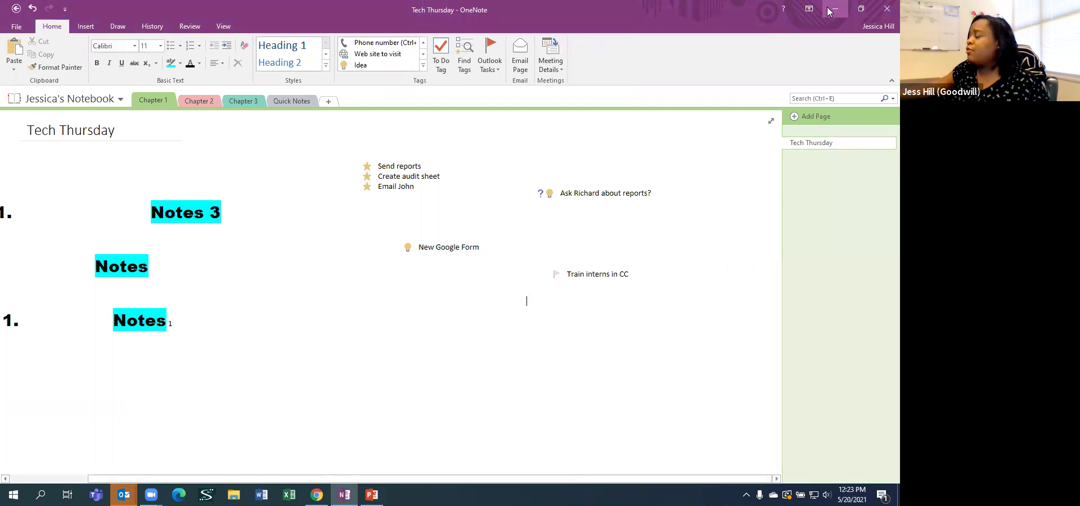
# Insert the meeting details of today's "Google Drive Lab 1" meeting into the Tech Thursday page
pyautogui.click(367, 347)
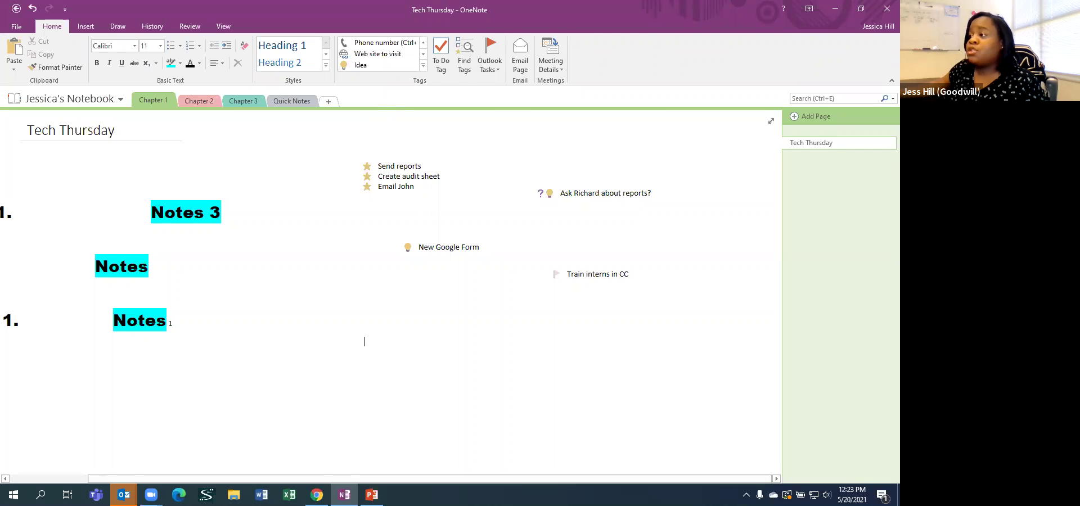
pyautogui.click(557, 71)
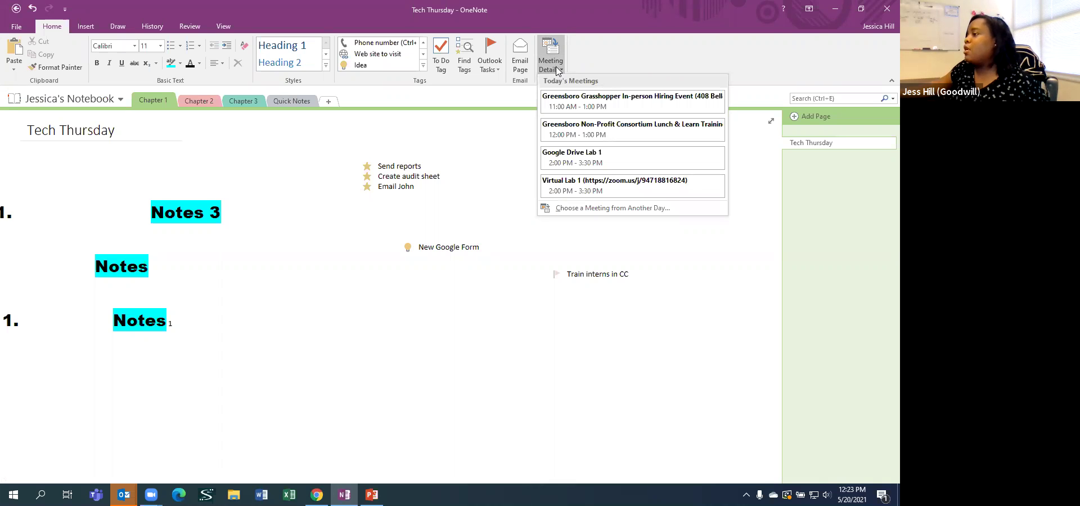
pyautogui.click(556, 158)
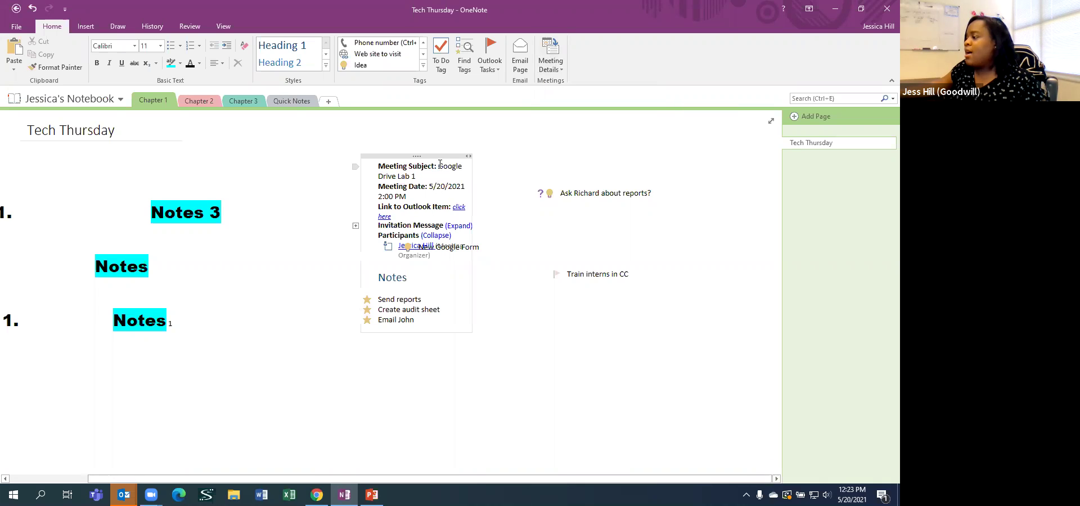
# Move the meeting details block below the "New Google Form" note and expand its invitation message
pyautogui.moveTo(437, 156); pyautogui.dragTo(368, 278)
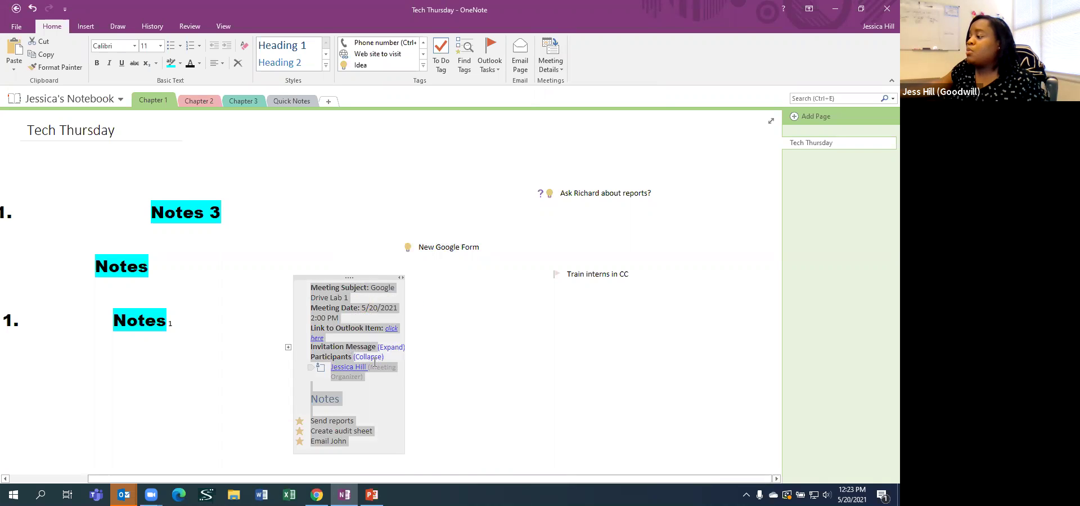
pyautogui.click(288, 346)
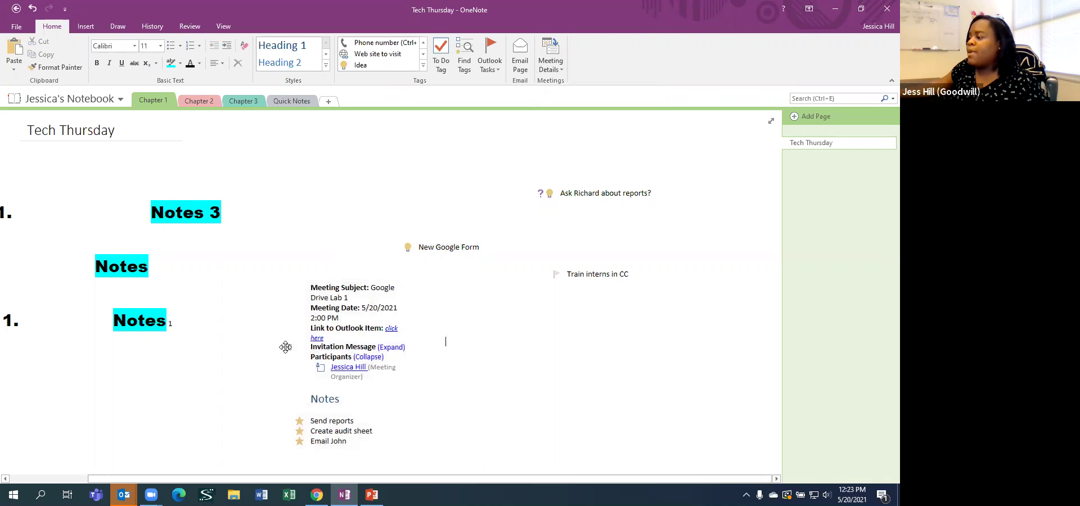
pyautogui.doubleClick(289, 346)
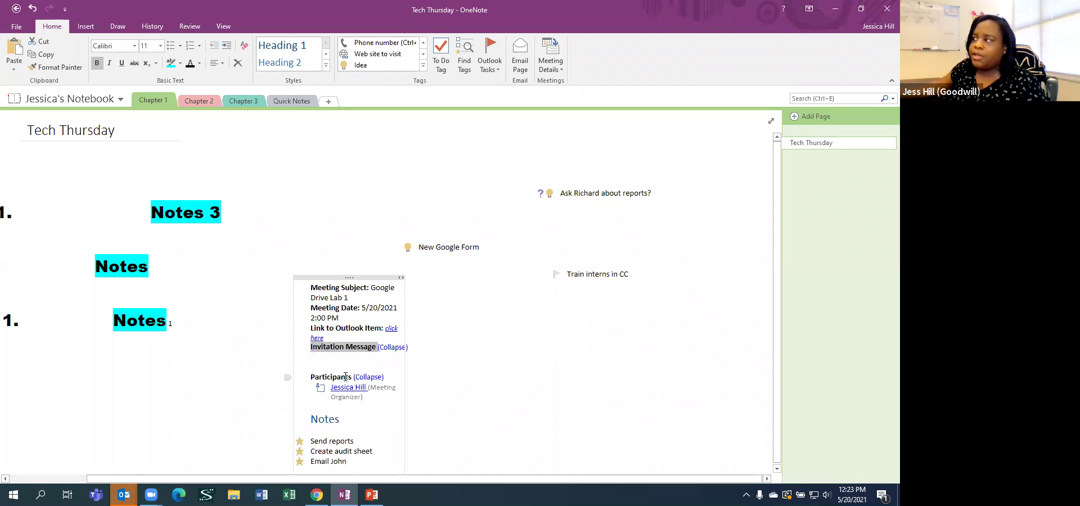
# Title the untitled page in the Chapter 2 section "Chapter 2" and place the text cursor below the title
pyautogui.click(205, 101)
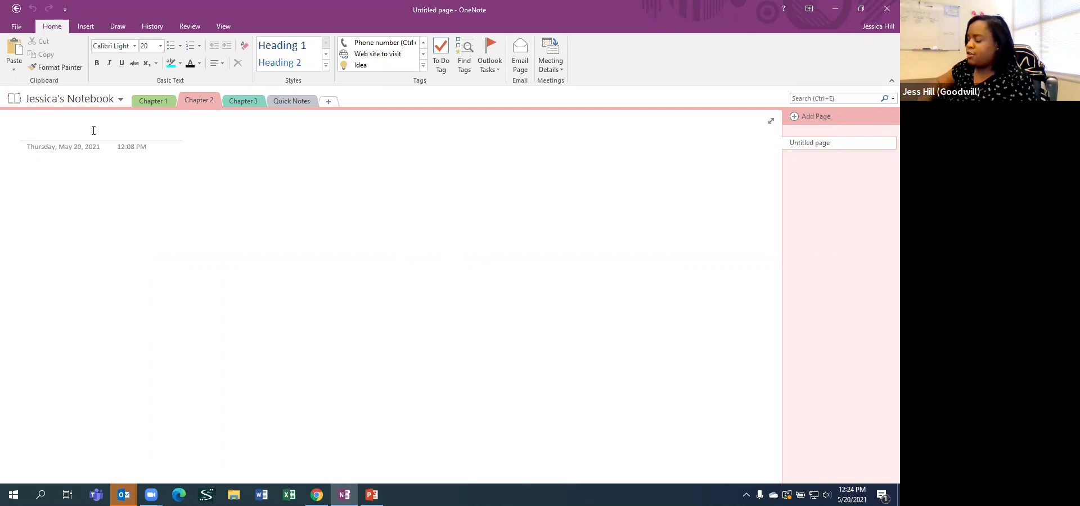
pyautogui.write('Chap')
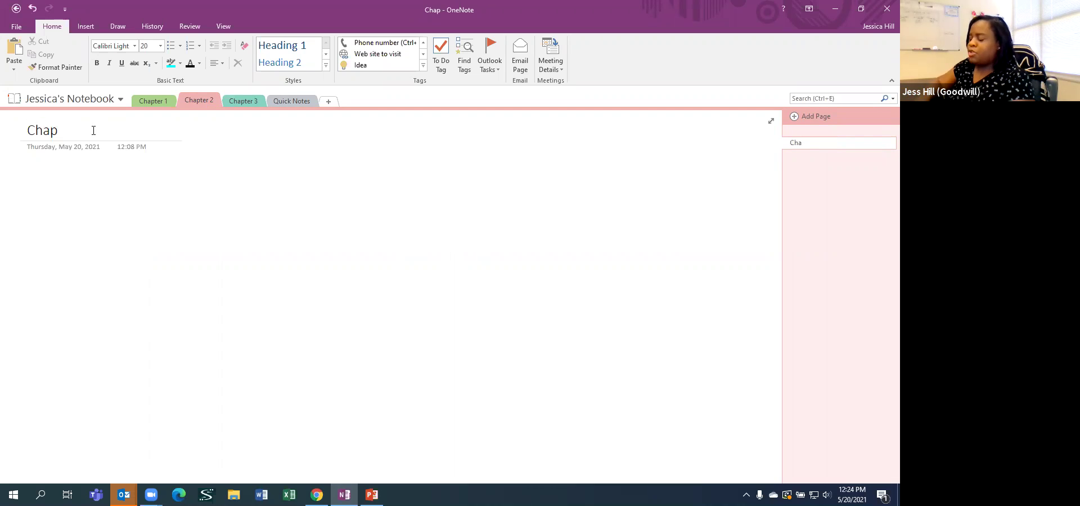
pyautogui.write('ter 2')
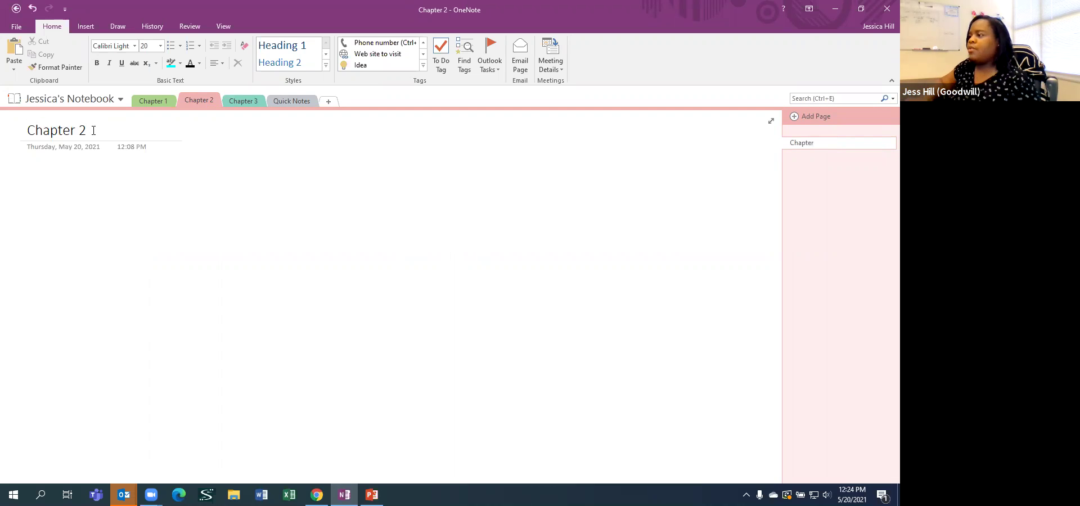
pyautogui.click(81, 197)
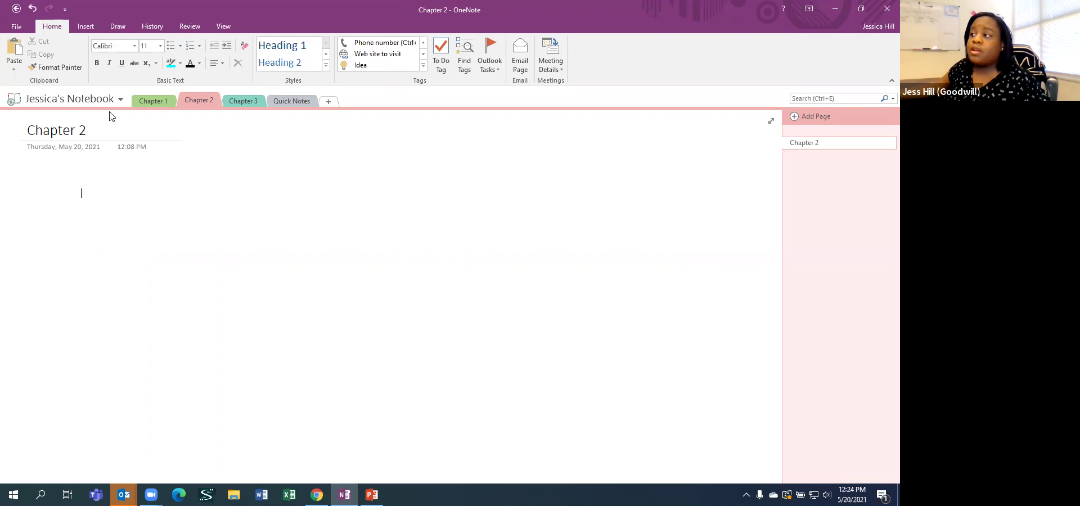
# Insert a table with four columns and two rows below the Chapter 2 page title
pyautogui.click(88, 28)
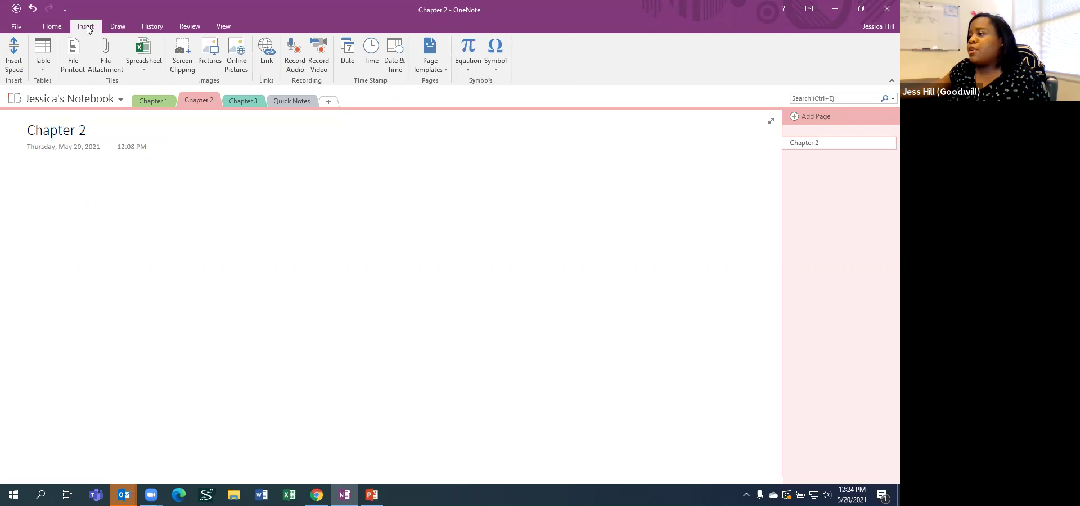
pyautogui.click(45, 67)
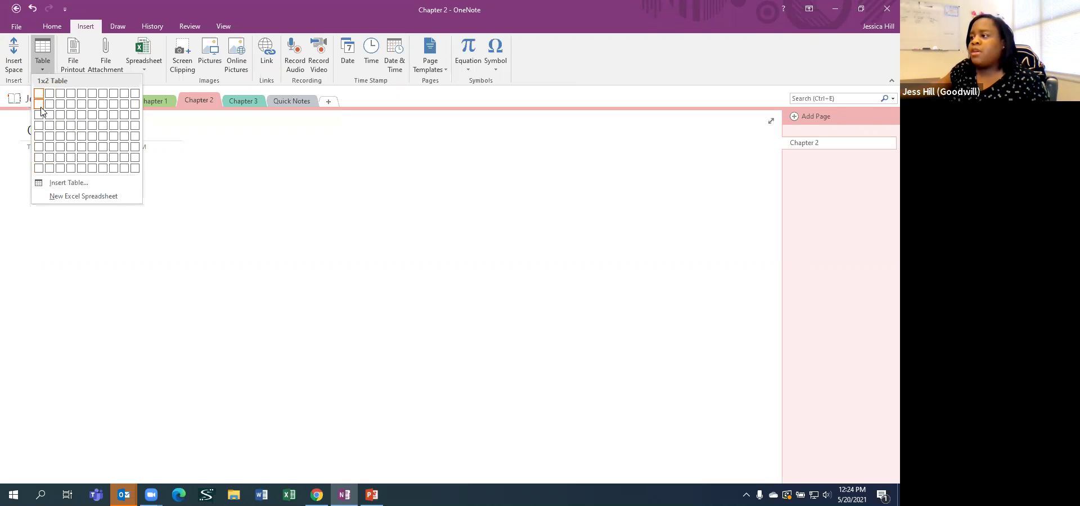
pyautogui.click(70, 107)
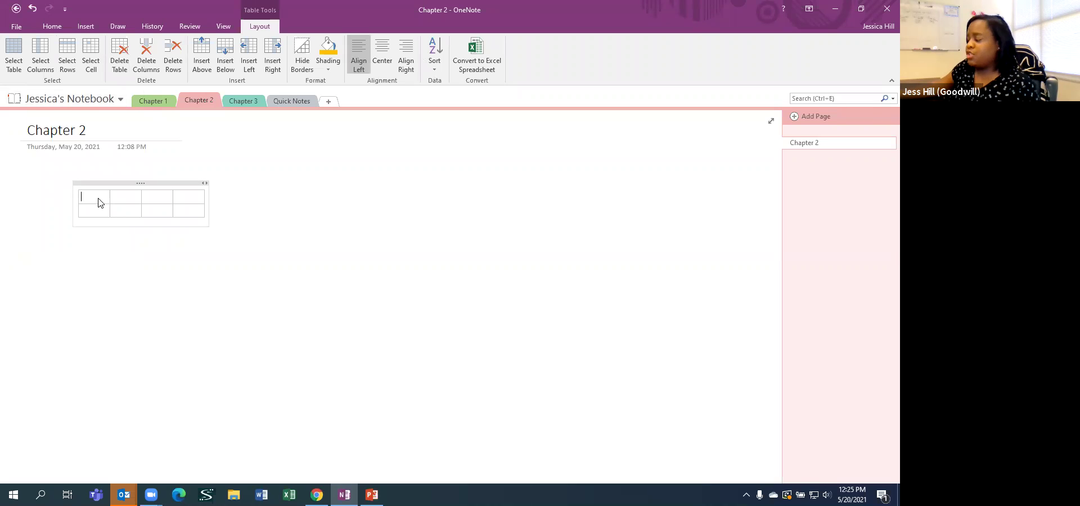
# Enter "Notes" in the table's first cell and 1, 2, 3 and 4 across its second row, and leave the table
pyautogui.write('Notes')
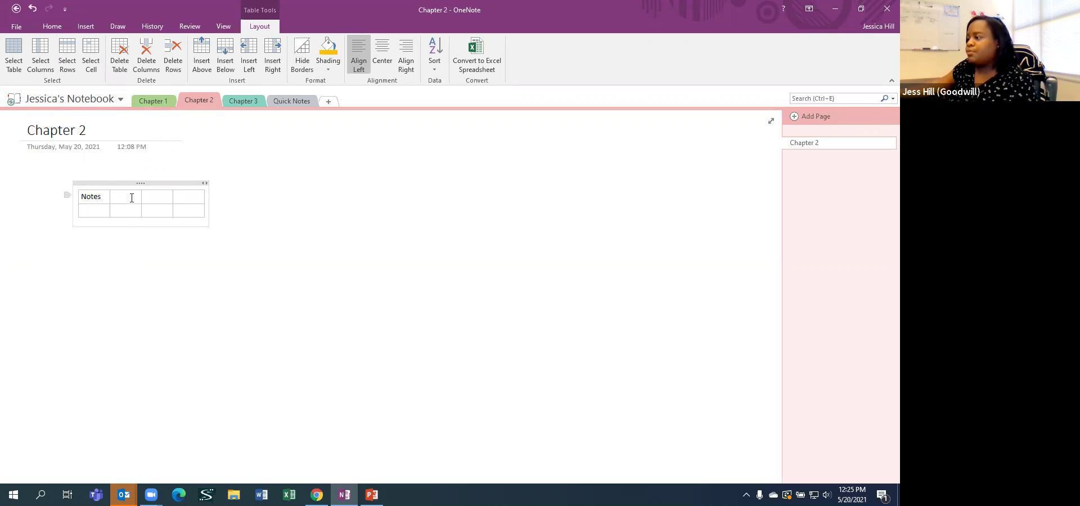
pyautogui.click(100, 210)
pyautogui.write('1')
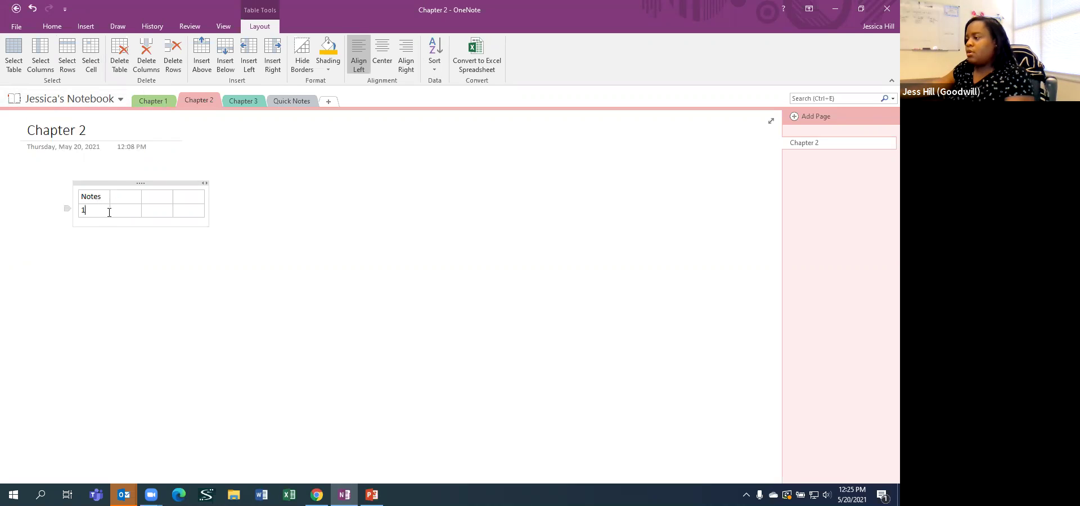
pyautogui.click(125, 211)
pyautogui.write('2')
pyautogui.click(155, 208)
pyautogui.write('3')
pyautogui.click(190, 211)
pyautogui.write('4')
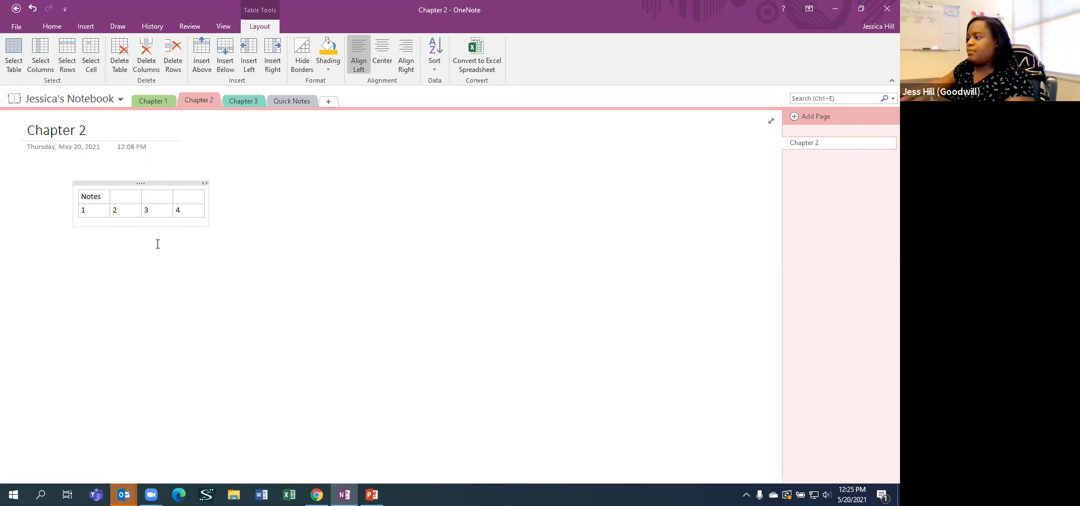
pyautogui.click(136, 260)
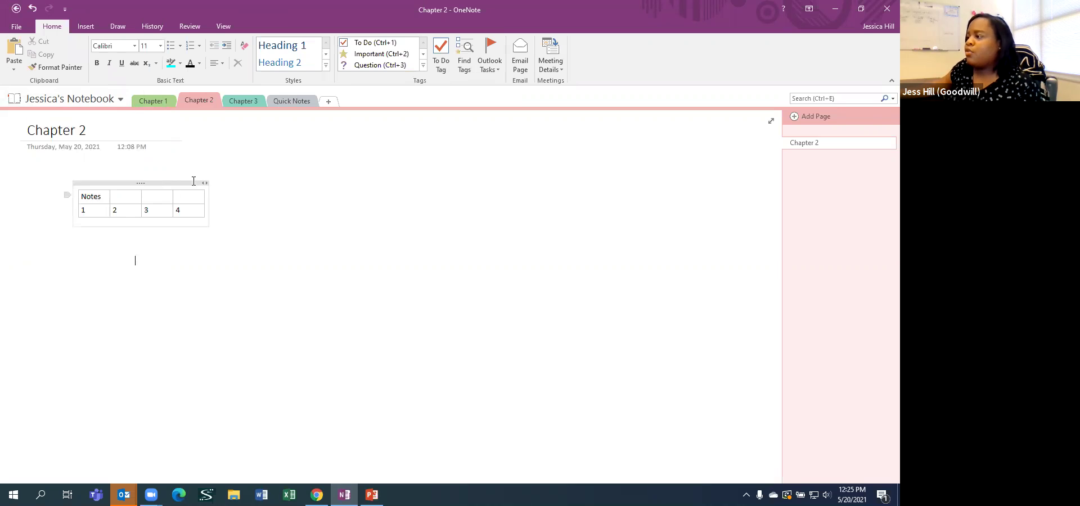
# Align the table with the page title on the Chapter 2 page and hide its borders
pyautogui.moveTo(187, 185); pyautogui.dragTo(131, 175)
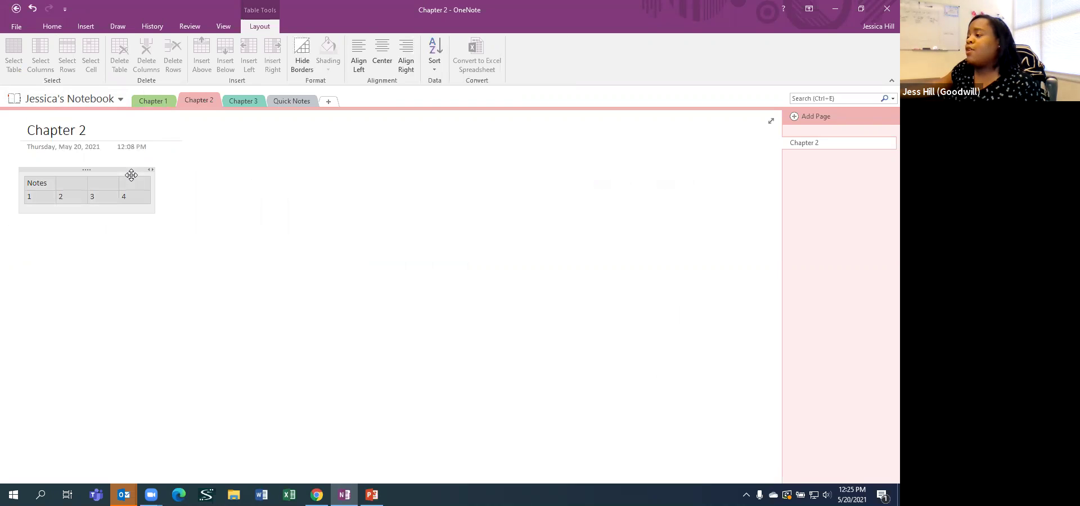
pyautogui.click(131, 179)
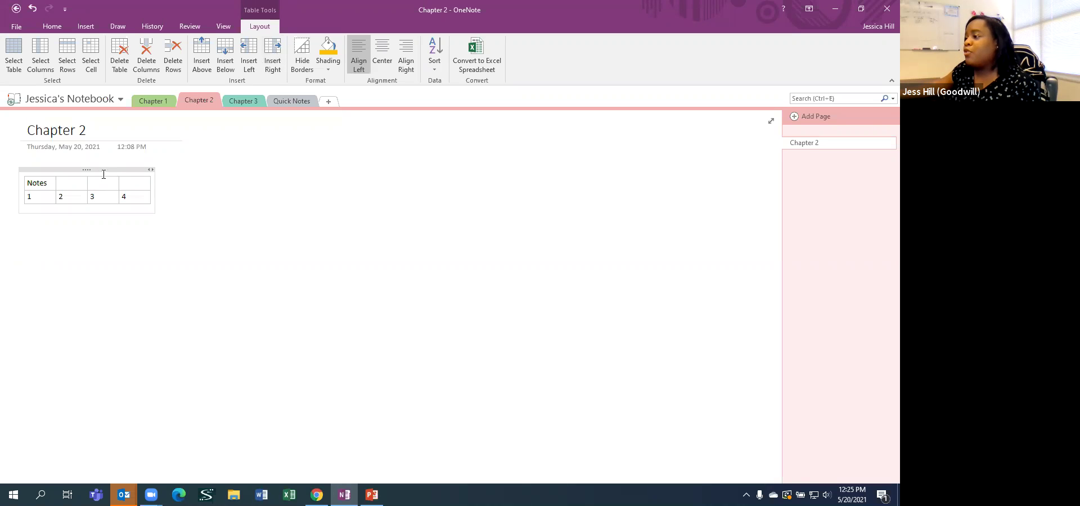
pyautogui.click(103, 172)
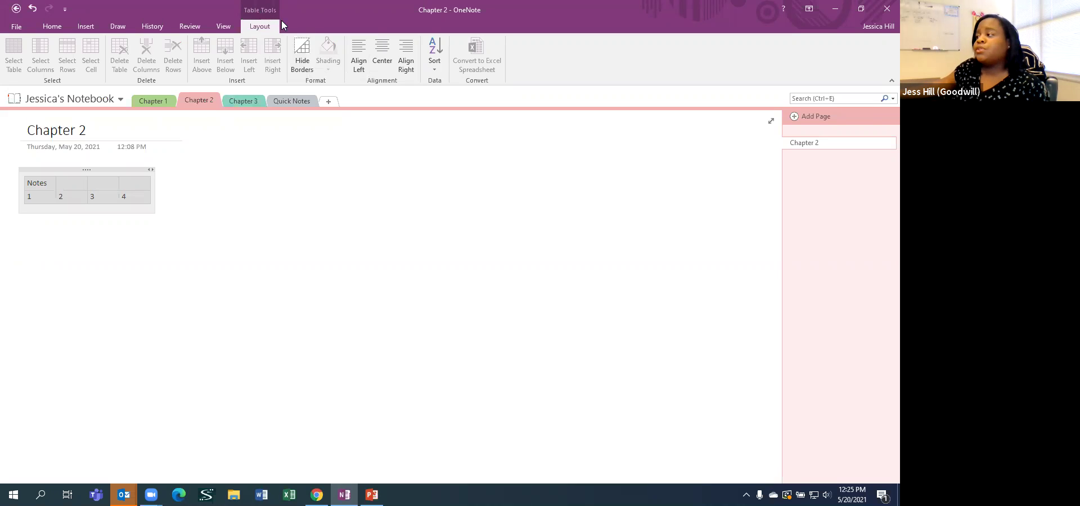
pyautogui.click(302, 53)
pyautogui.click(241, 243)
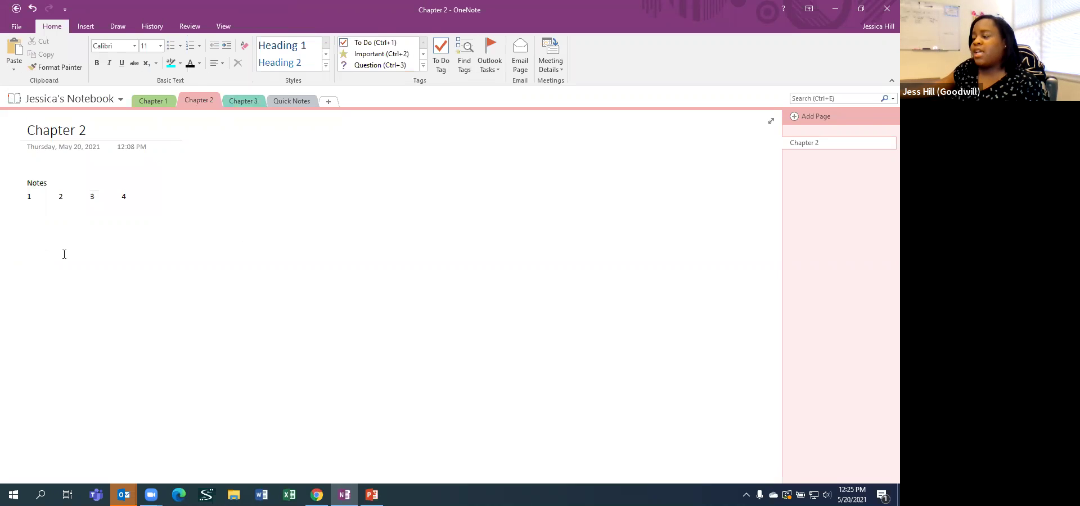
# Enter 1 in each of the three empty cells after "Notes" in the table's first row, and leave the table
pyautogui.click(58, 182)
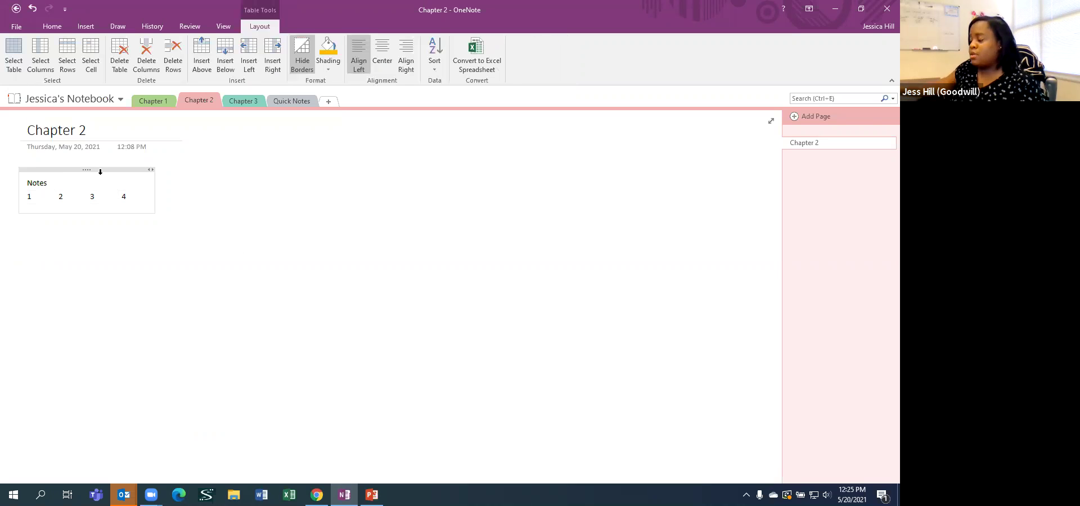
pyautogui.write('1')
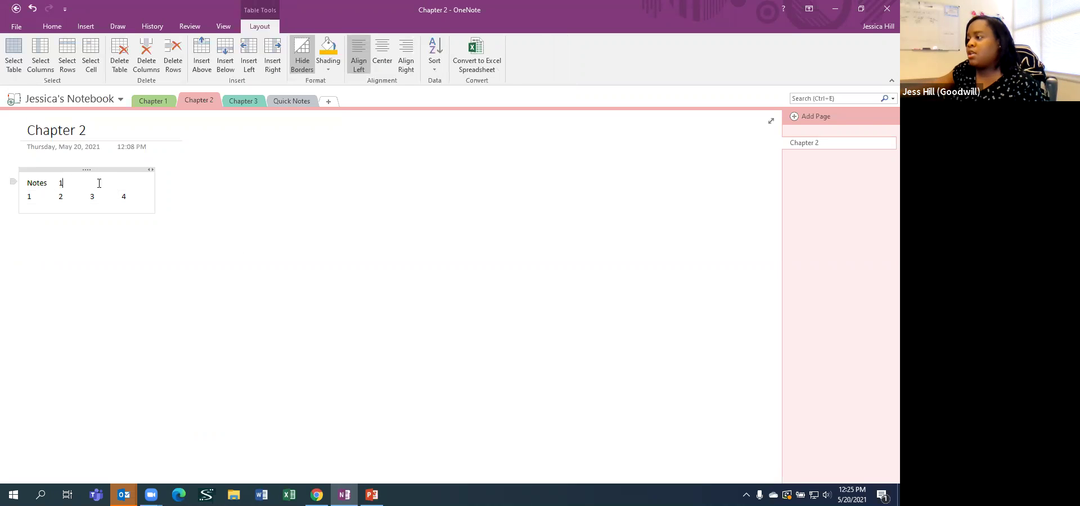
pyautogui.click(97, 183)
pyautogui.write('1')
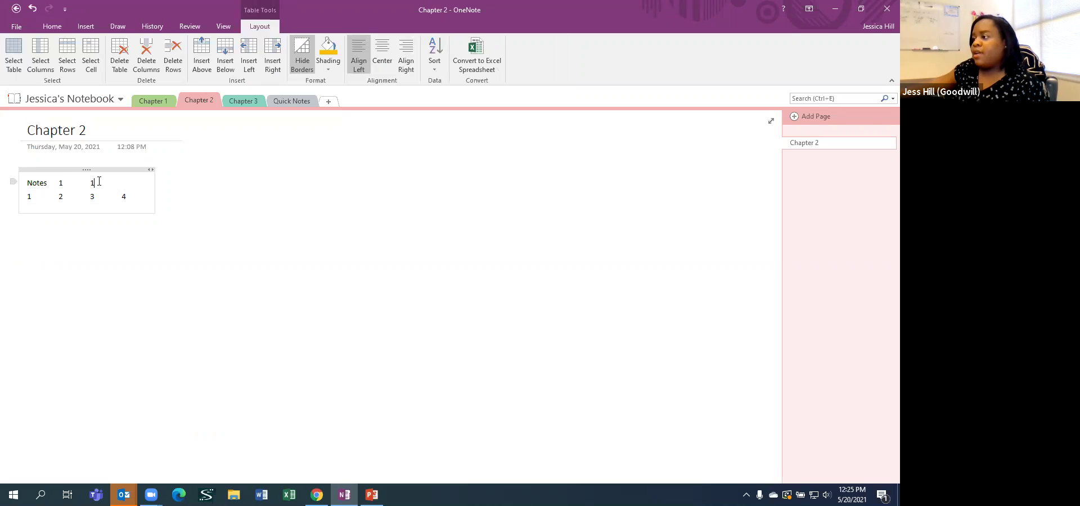
pyautogui.click(118, 182)
pyautogui.write('1')
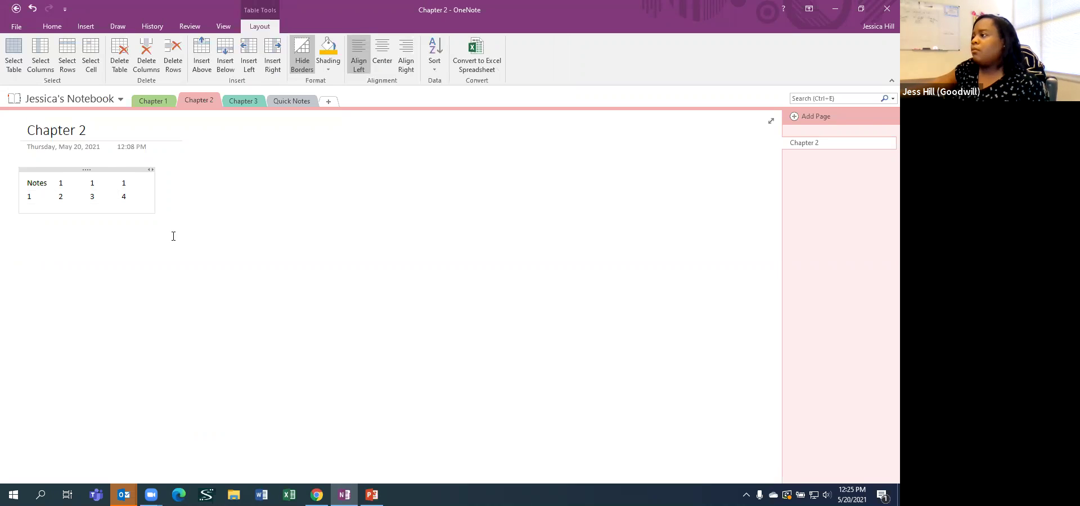
pyautogui.click(173, 238)
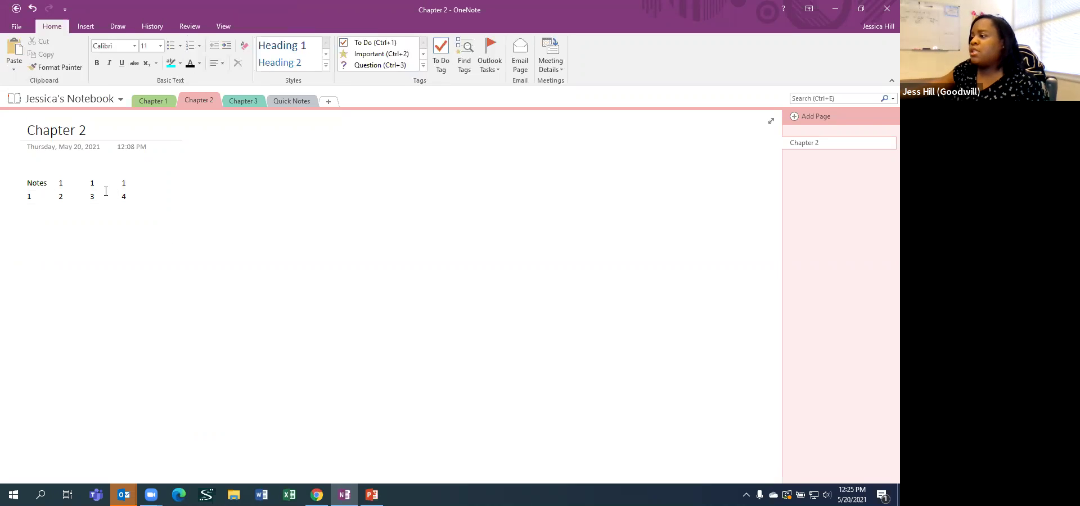
pyautogui.click(14, 194)
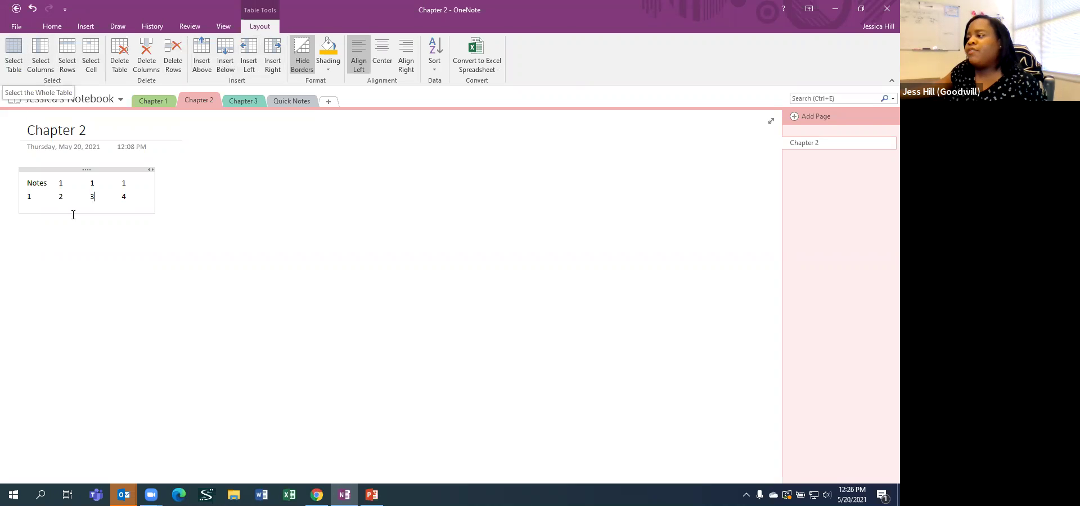
pyautogui.click(120, 170)
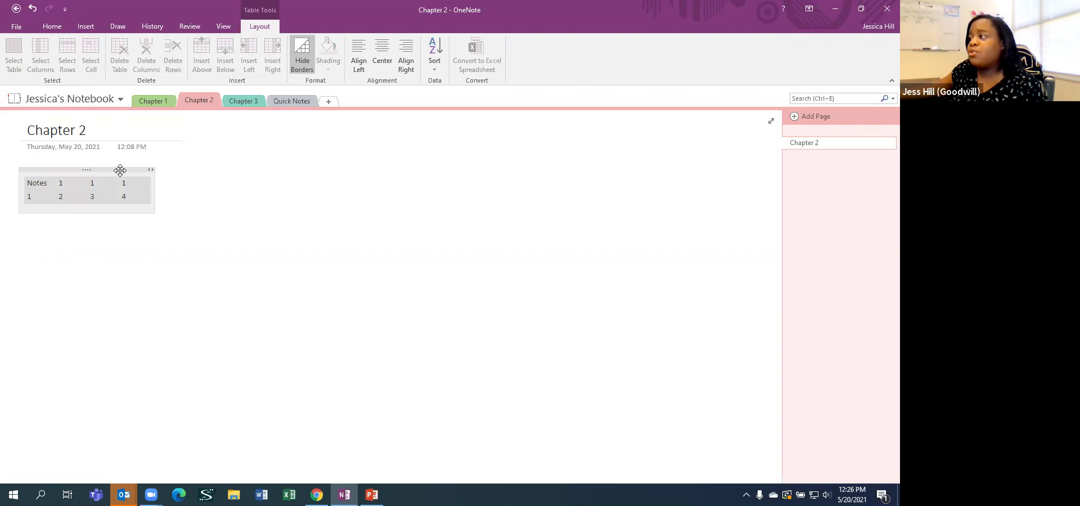
pyautogui.click(160, 241)
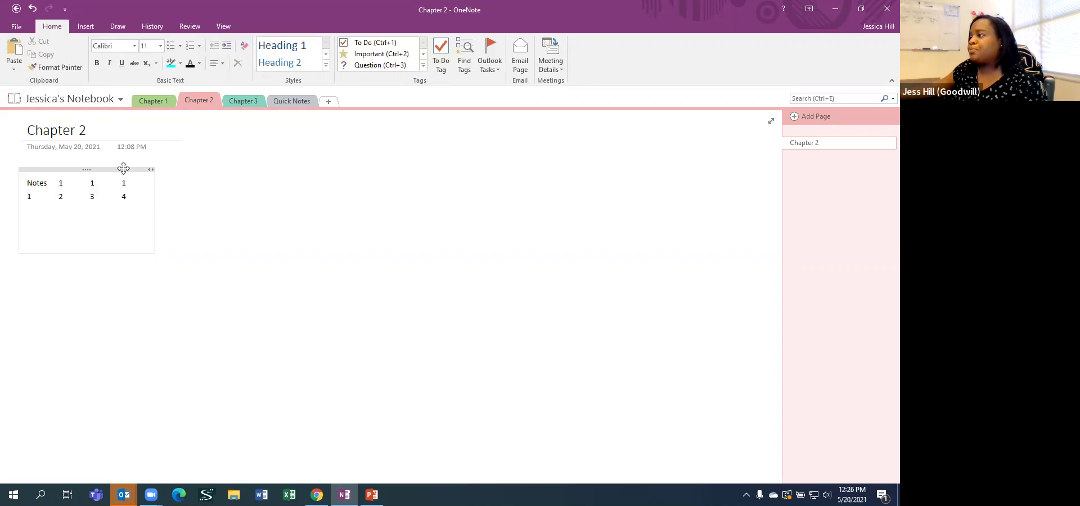
pyautogui.click(123, 168)
pyautogui.click(256, 179)
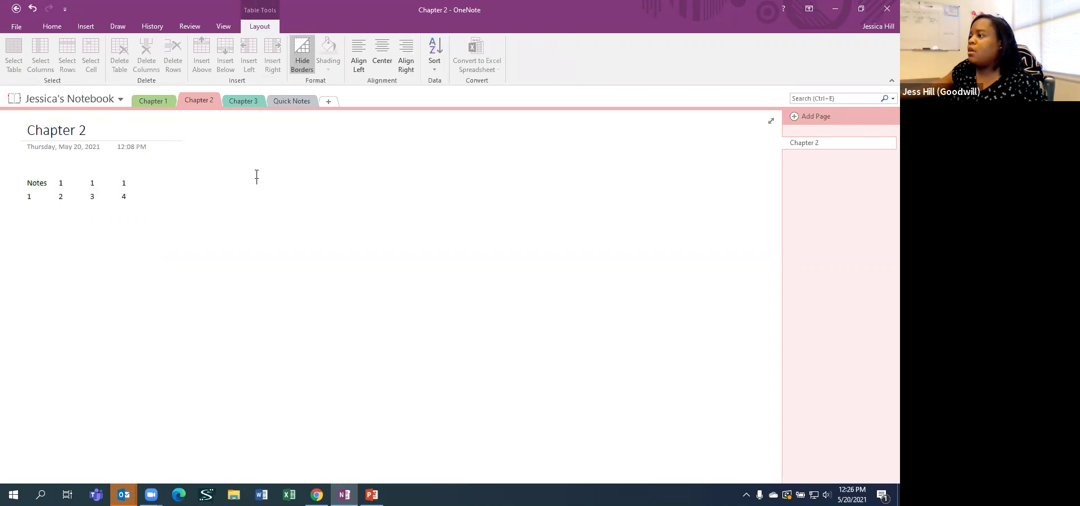
# Insert the Word document "Ex 6 603L" from the Downloads folder as a file printout on the Chapter 2 page
pyautogui.click(86, 28)
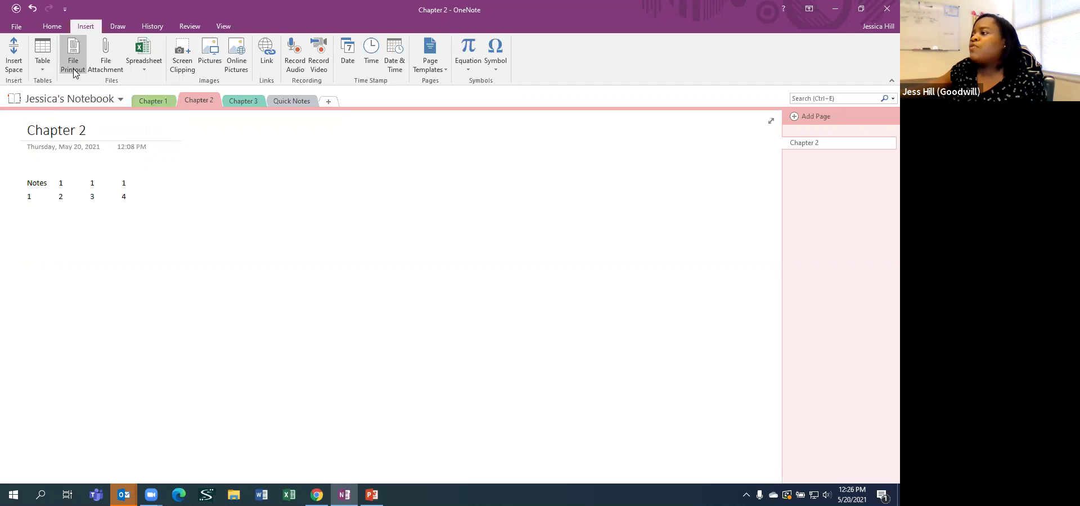
pyautogui.click(74, 67)
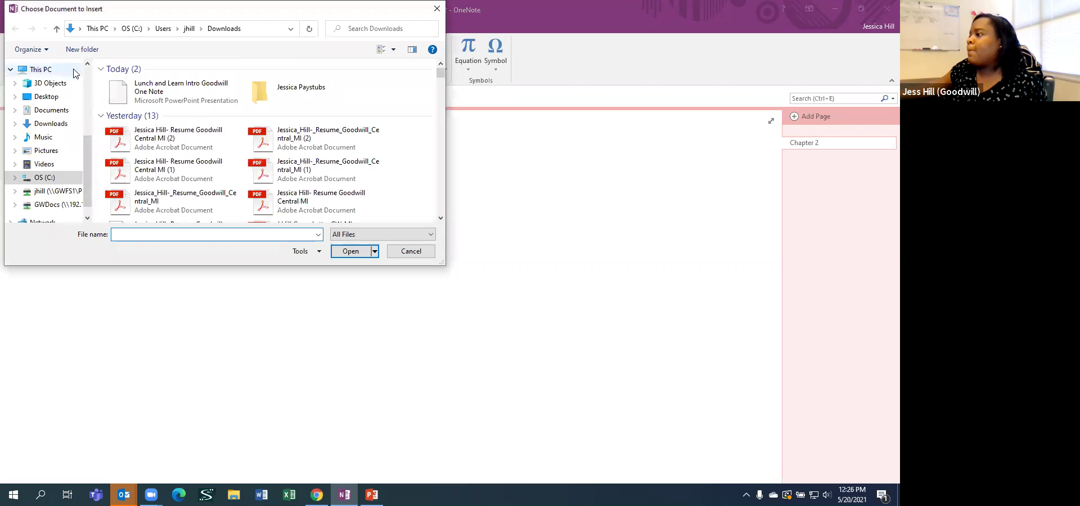
pyautogui.scroll(-2, 299, 176)
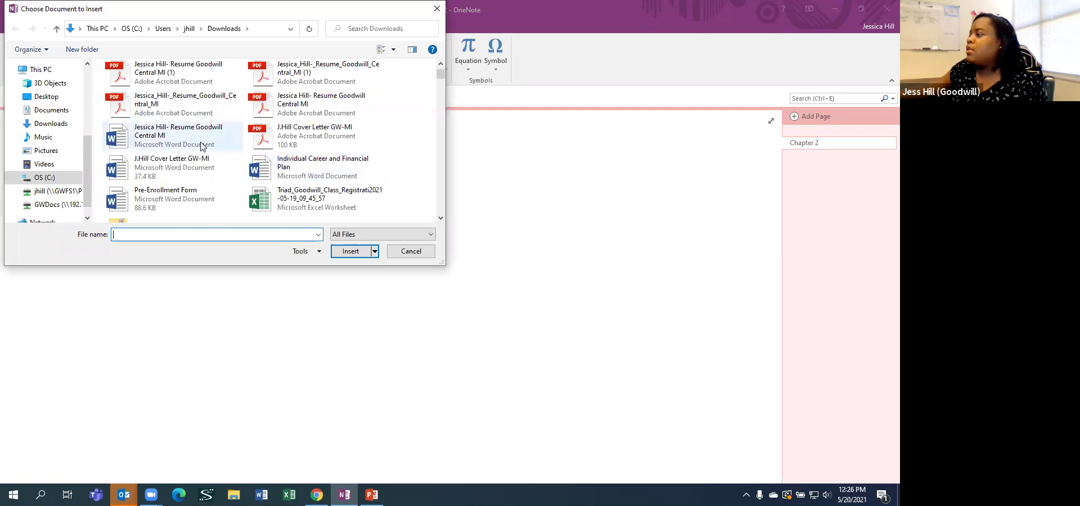
pyautogui.scroll(-5, 201, 146)
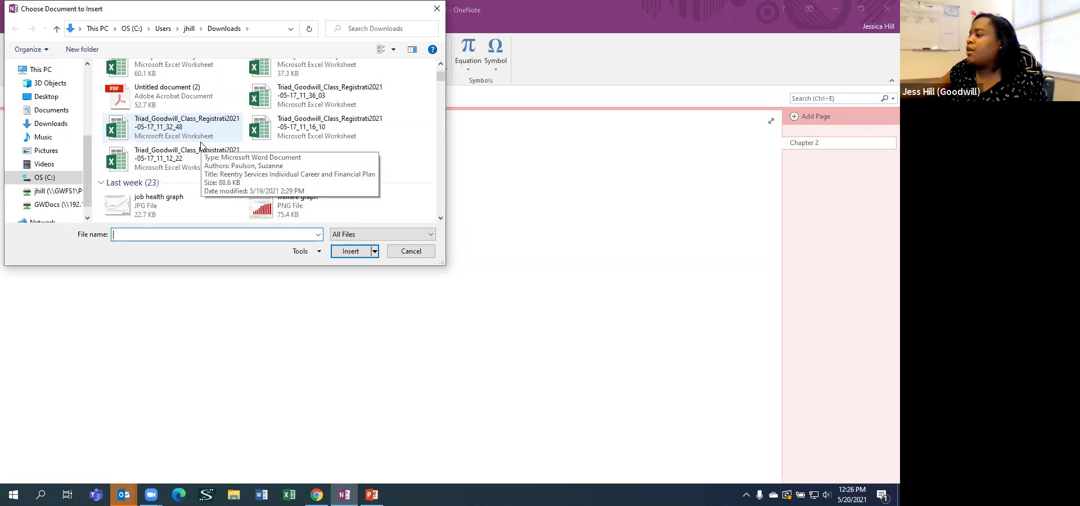
pyautogui.scroll(-4, 201, 146)
pyautogui.scroll(-3, 197, 142)
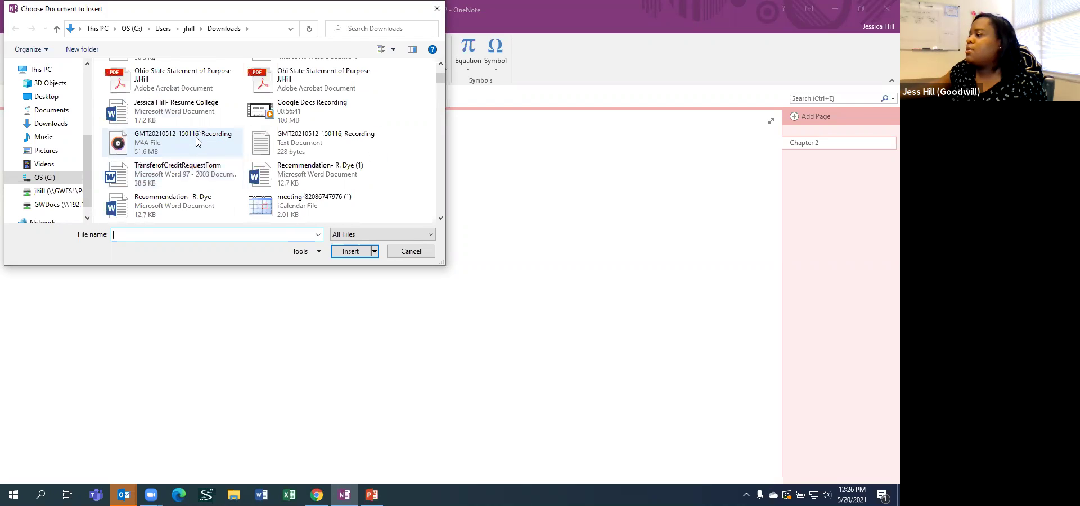
pyautogui.scroll(-3, 197, 142)
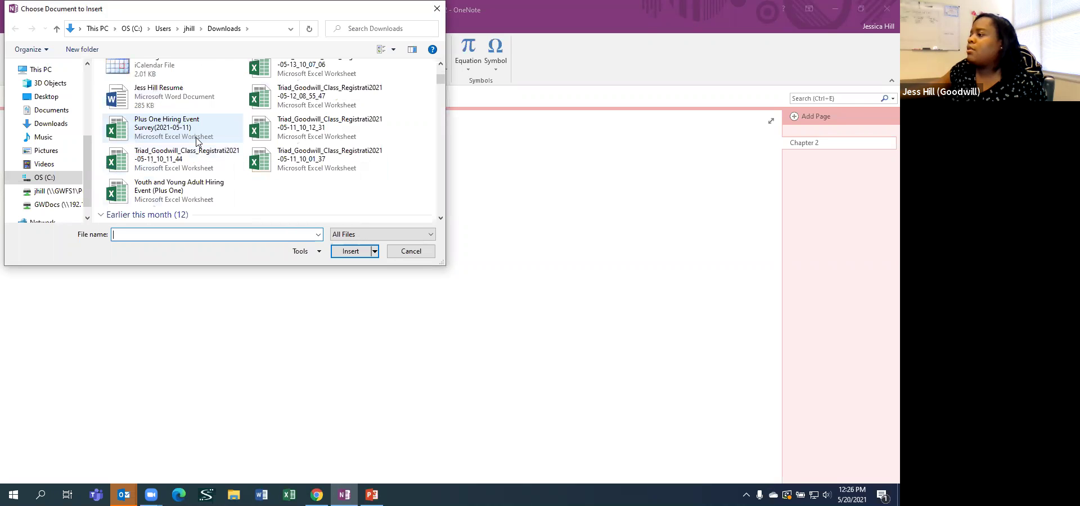
pyautogui.scroll(-3, 190, 118)
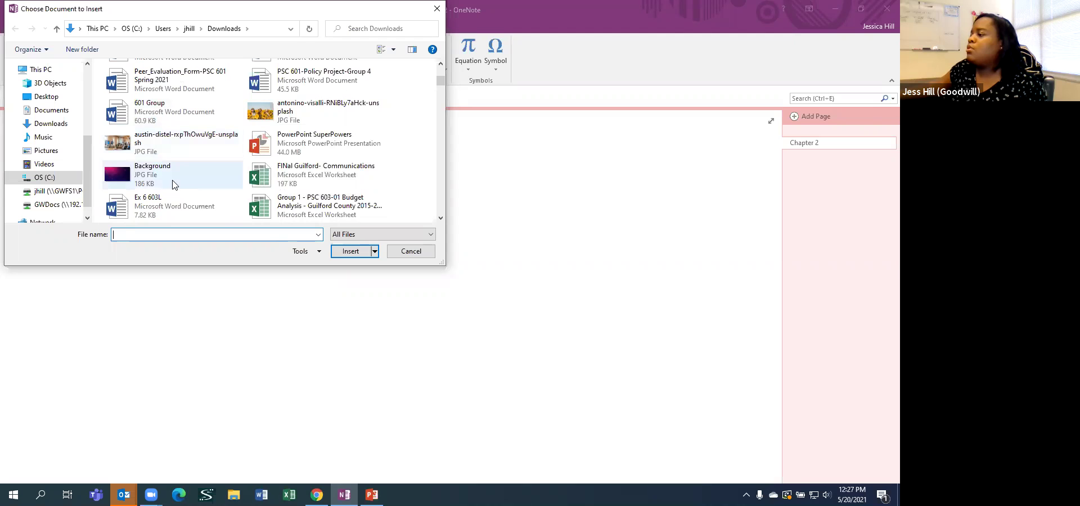
pyautogui.doubleClick(161, 212)
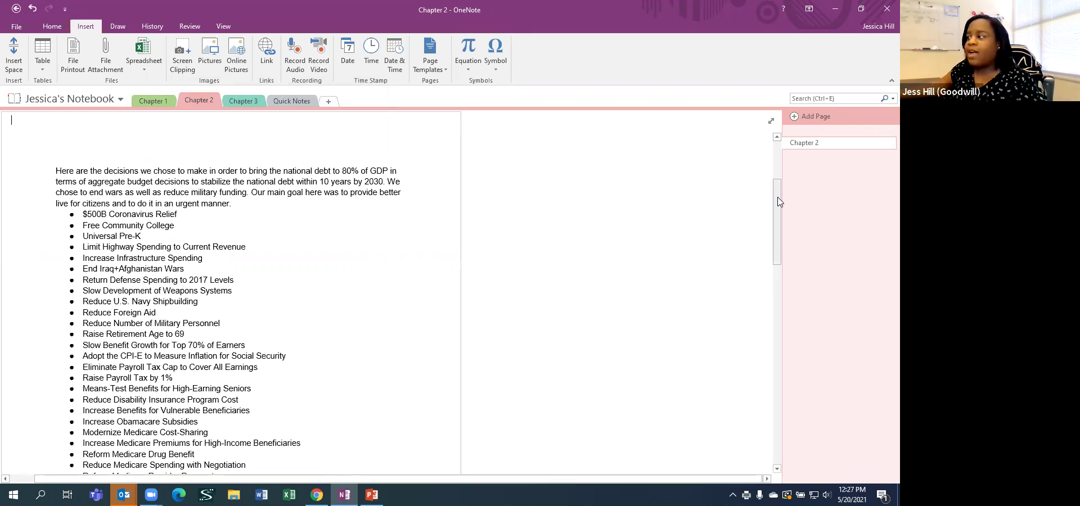
# Look through the pages of the inserted document printout and return to the beginning of the Chapter 2 page
pyautogui.moveTo(779, 201); pyautogui.dragTo(777, 134)
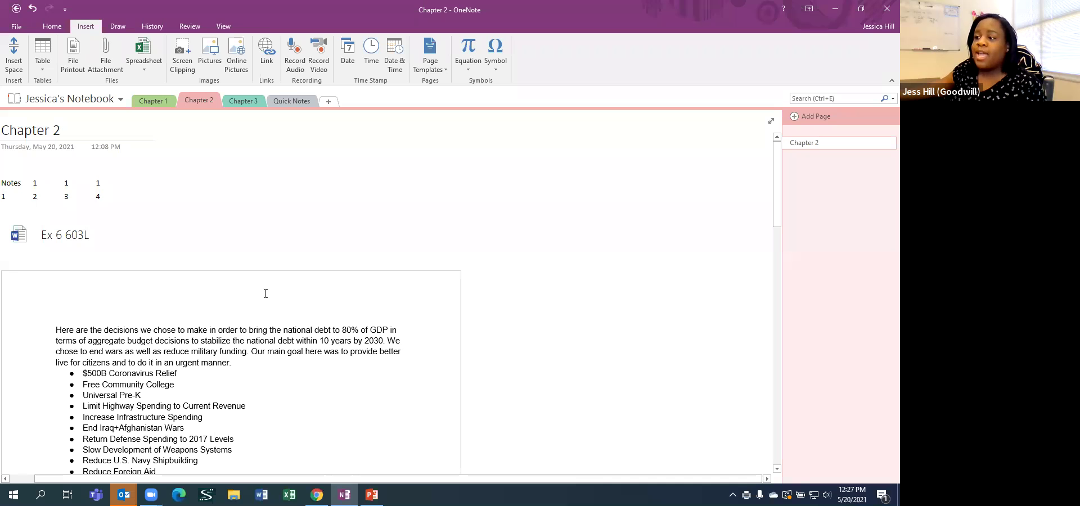
pyautogui.scroll(-2, 222, 313)
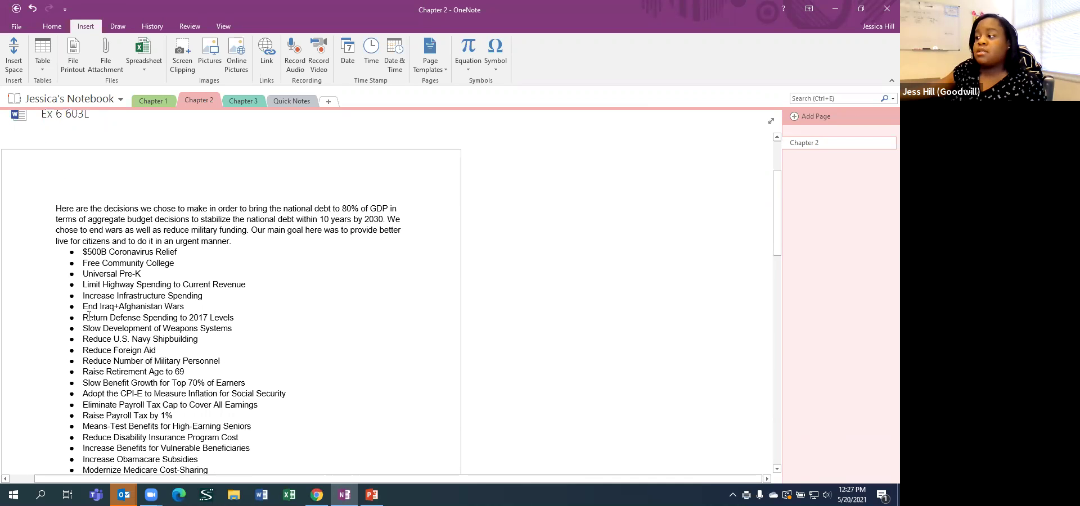
pyautogui.scroll(-3, 360, 310)
pyautogui.scroll(-10, 354, 315)
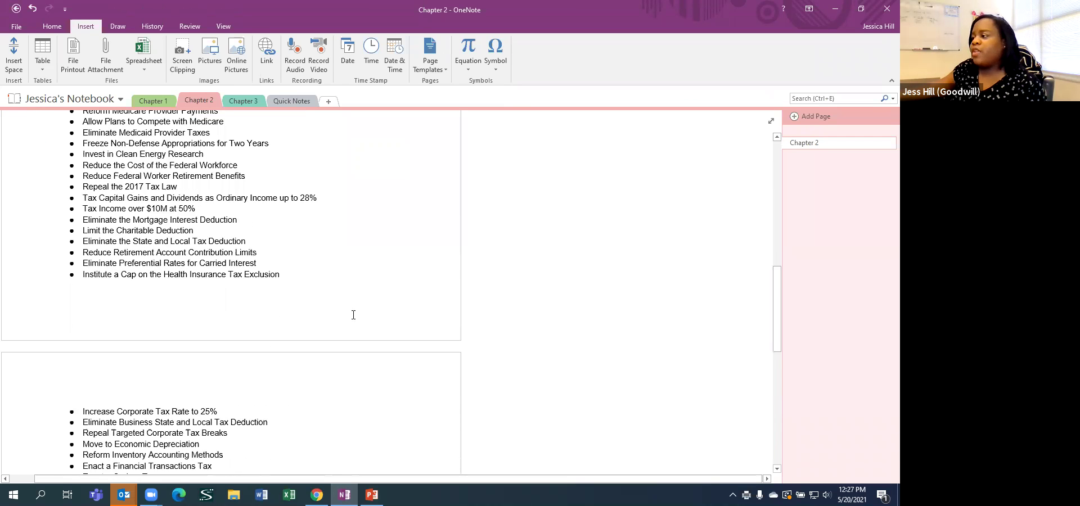
pyautogui.scroll(3, 328, 328)
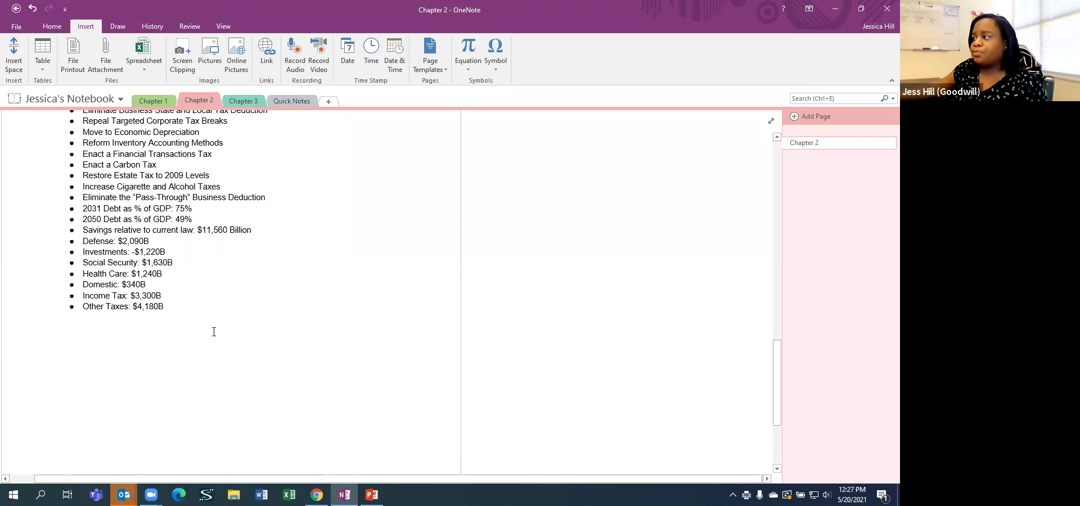
pyautogui.scroll(8, 212, 330)
pyautogui.scroll(9, 212, 355)
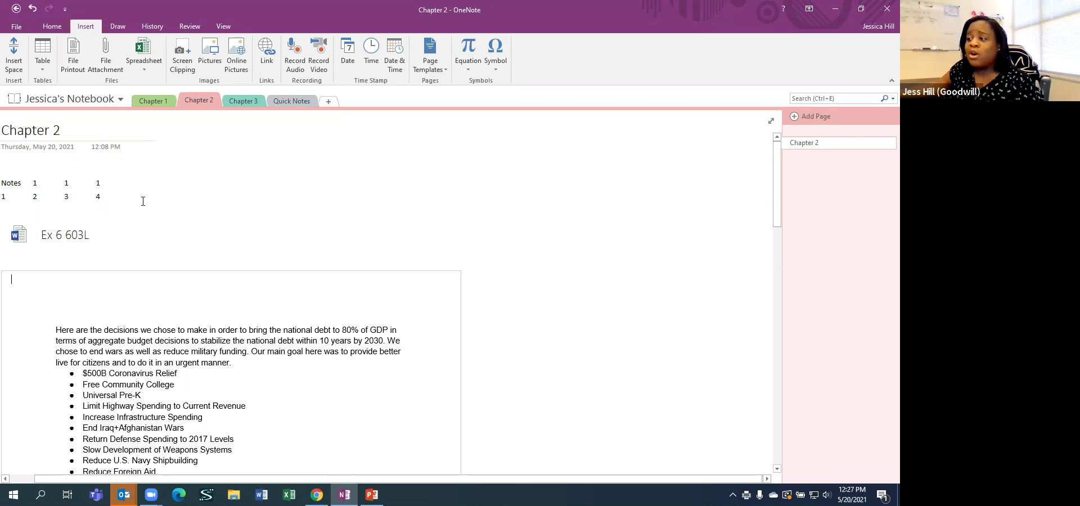
# Attach the Word document "601 Group" from Downloads as a file in the blank area, and move its icon closer to the "Ex 6 603L" file
pyautogui.click(339, 219)
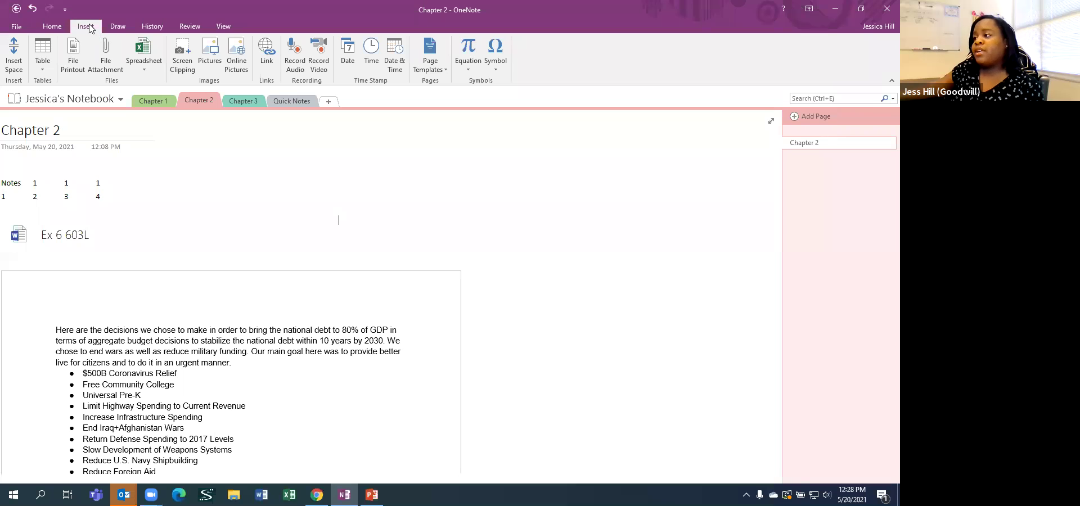
pyautogui.click(112, 71)
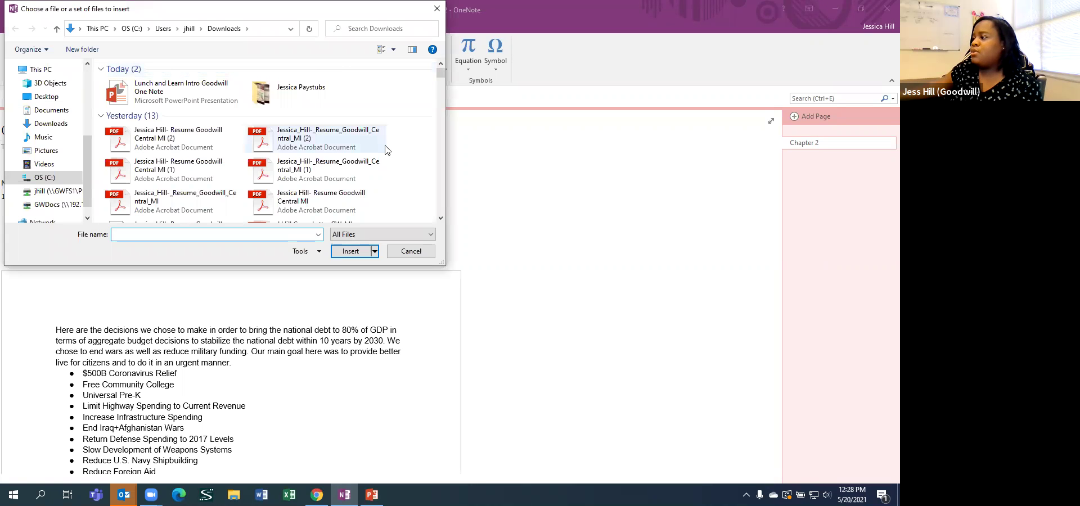
pyautogui.scroll(-8, 379, 146)
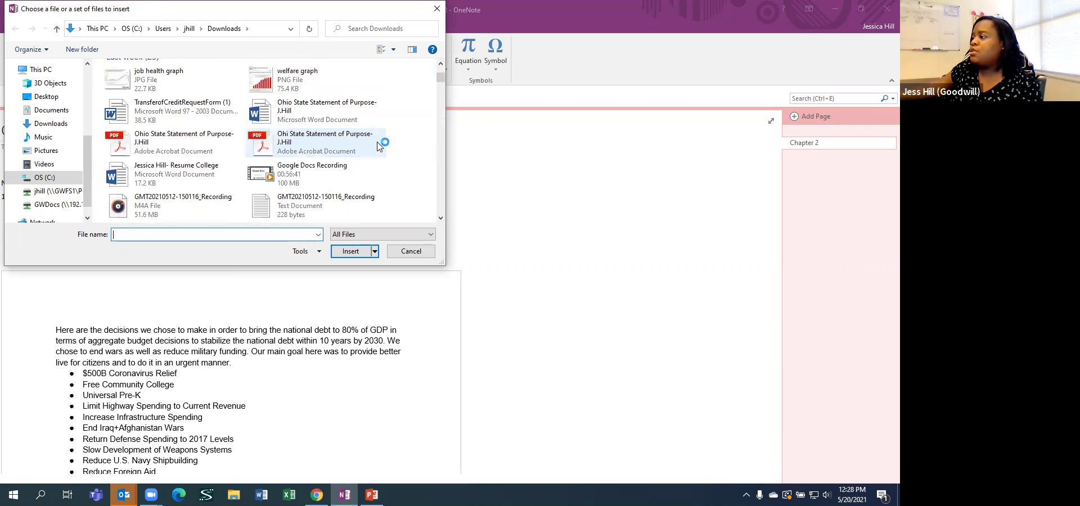
pyautogui.scroll(-5, 375, 140)
pyautogui.scroll(-3, 318, 127)
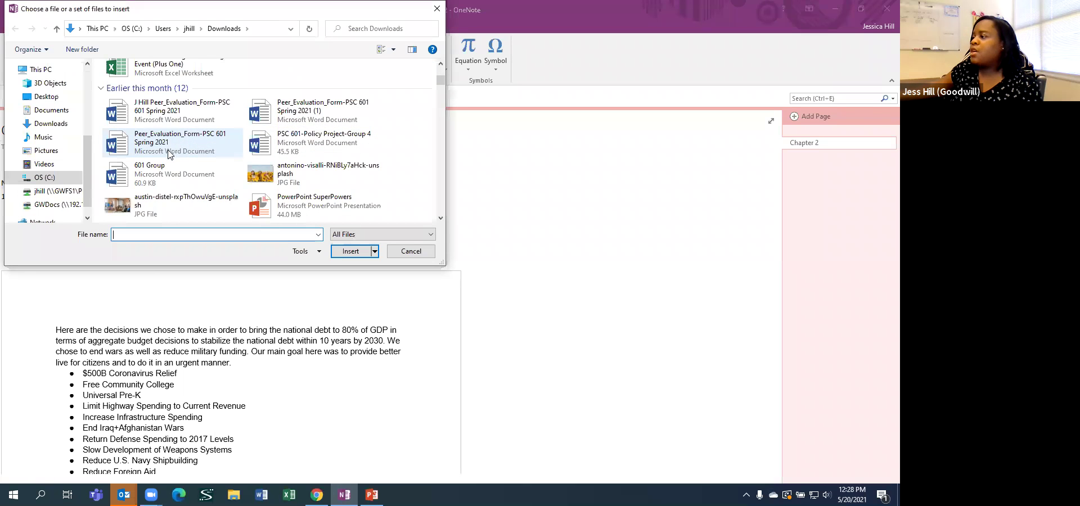
pyautogui.doubleClick(177, 180)
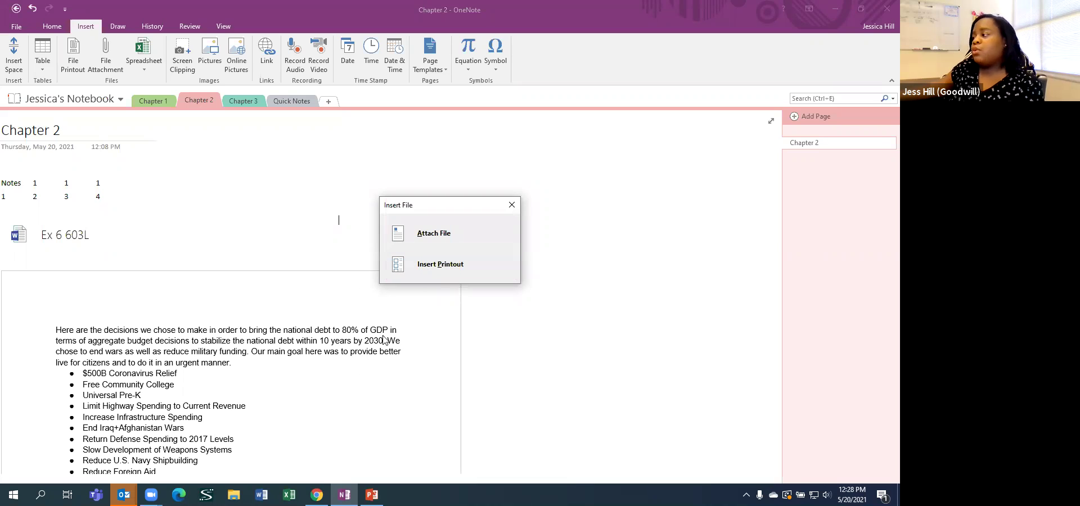
pyautogui.click(457, 243)
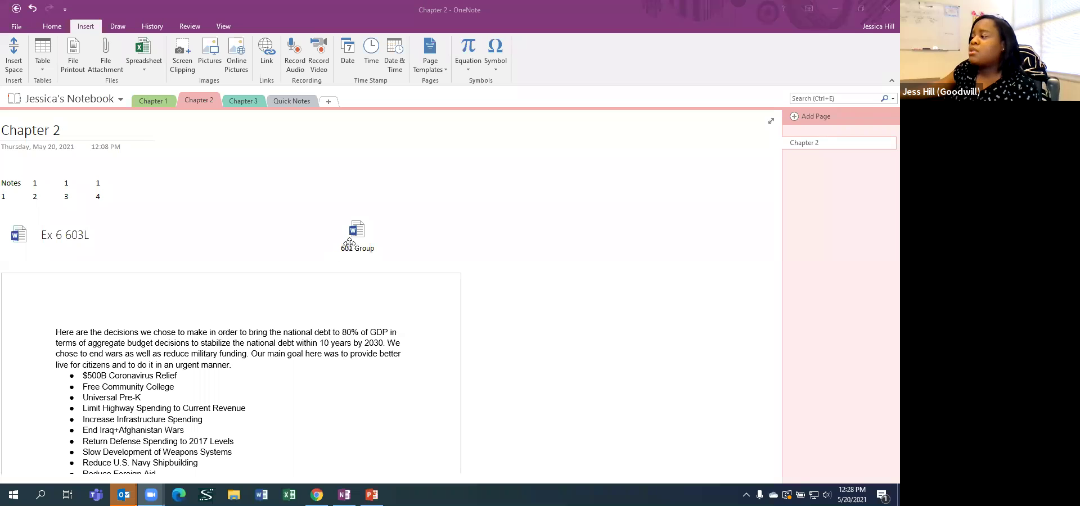
pyautogui.moveTo(358, 240); pyautogui.dragTo(235, 227)
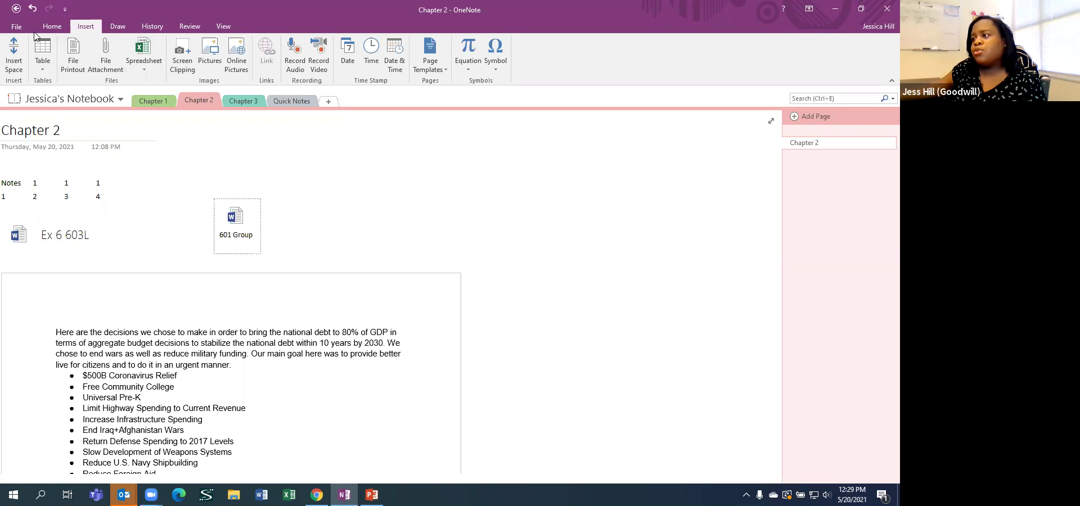
# Open the notebook's sharing options for inviting people
pyautogui.click(17, 27)
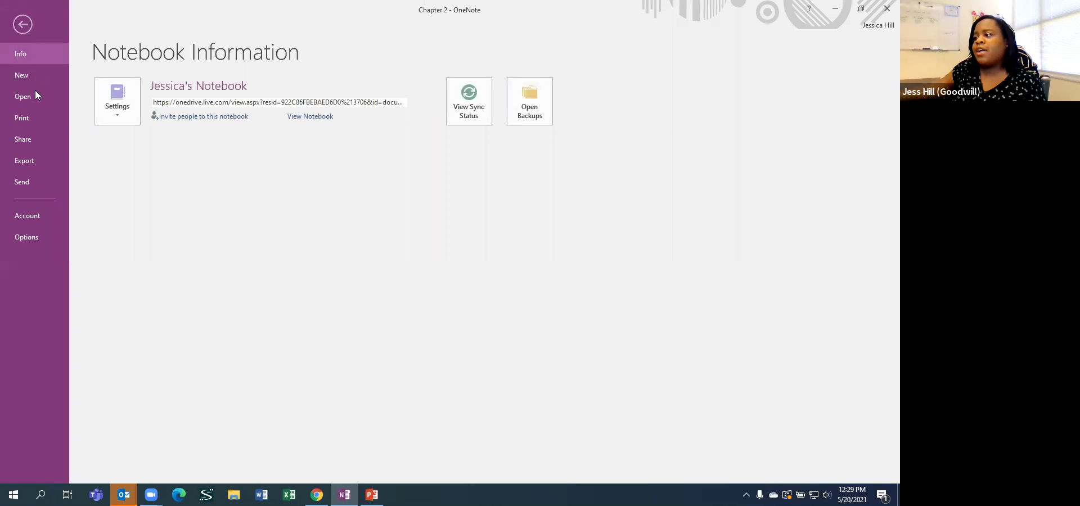
pyautogui.click(43, 141)
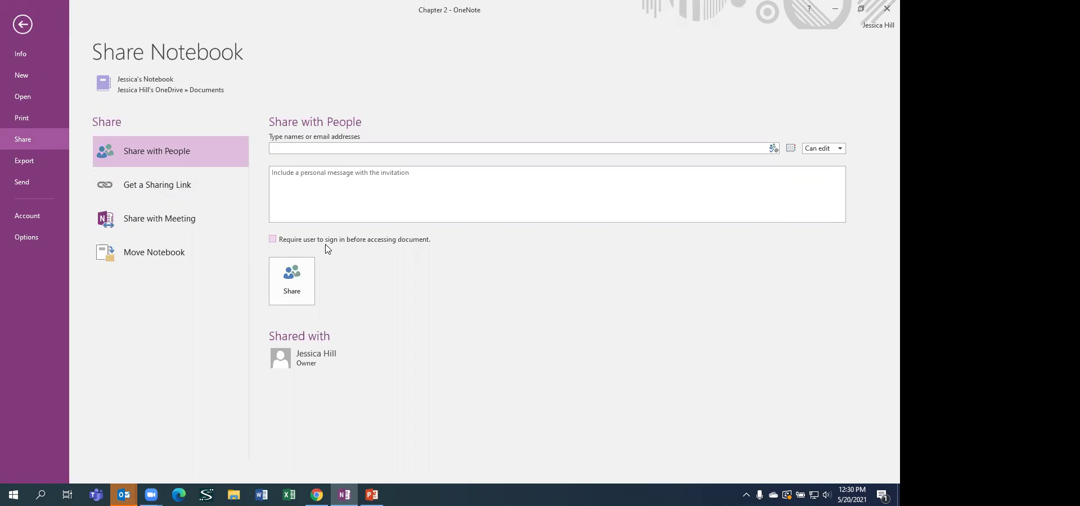
# Return to the Chapter 2 page and delete the document printout and the "601 Group" attachment
pyautogui.click(27, 23)
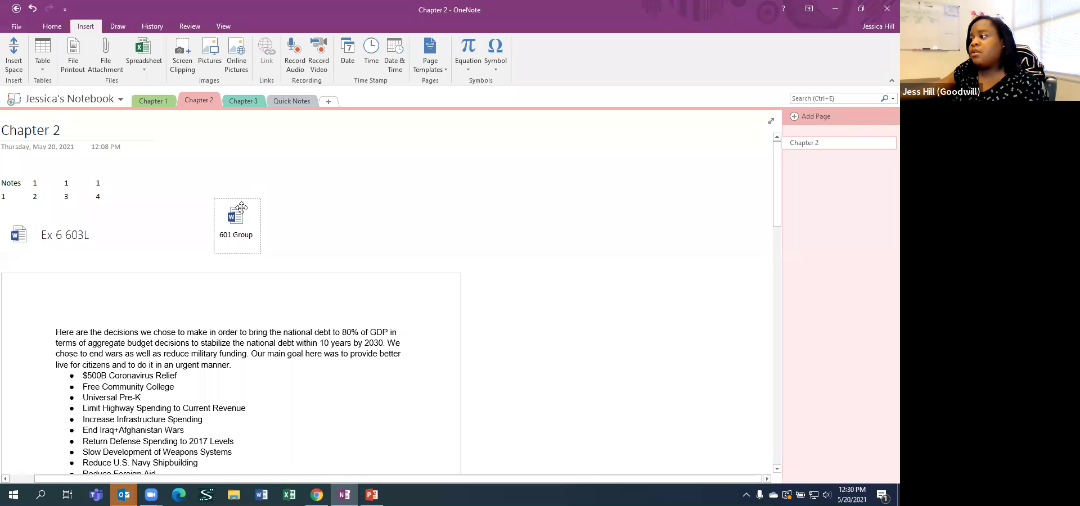
pyautogui.click(239, 161)
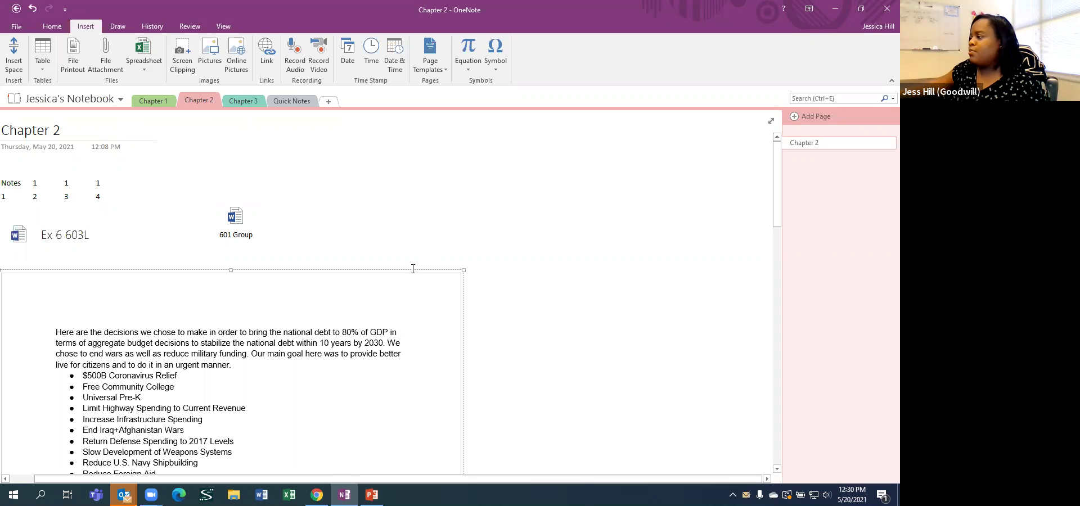
pyautogui.click(340, 275)
pyautogui.press('Delete')
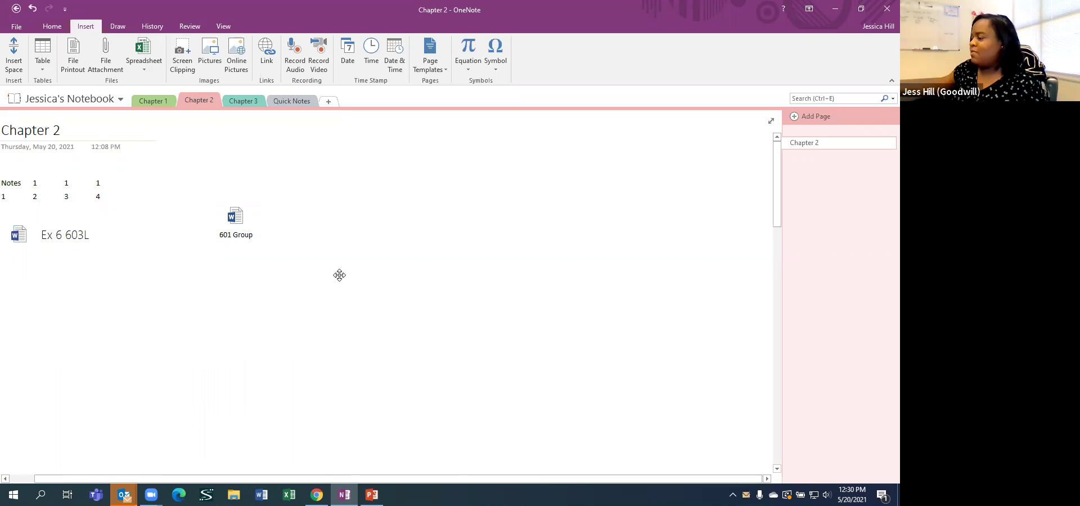
pyautogui.click(236, 216)
pyautogui.press('Delete')
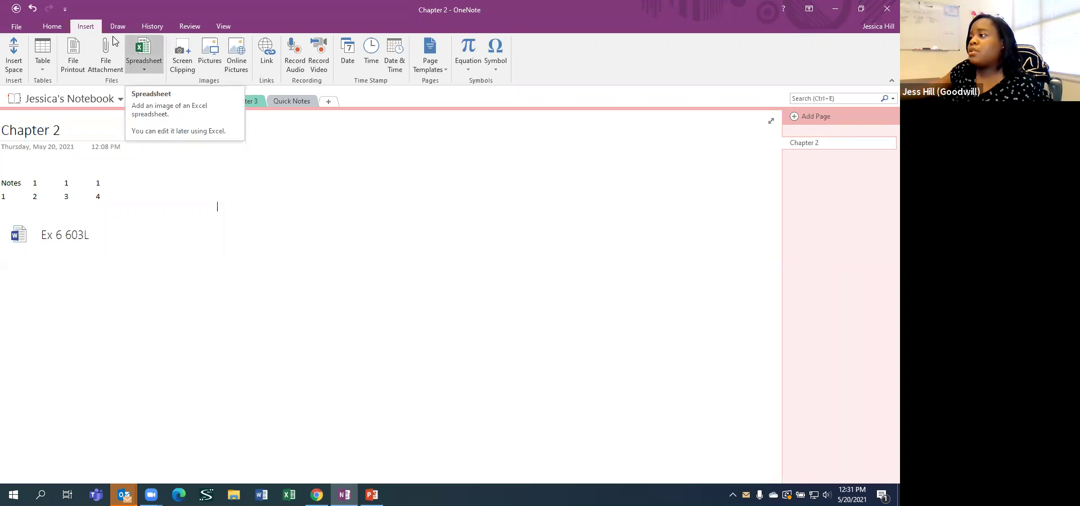
# Start inserting an existing Excel spreadsheet and look through the workbooks in the Downloads folder
pyautogui.click(144, 71)
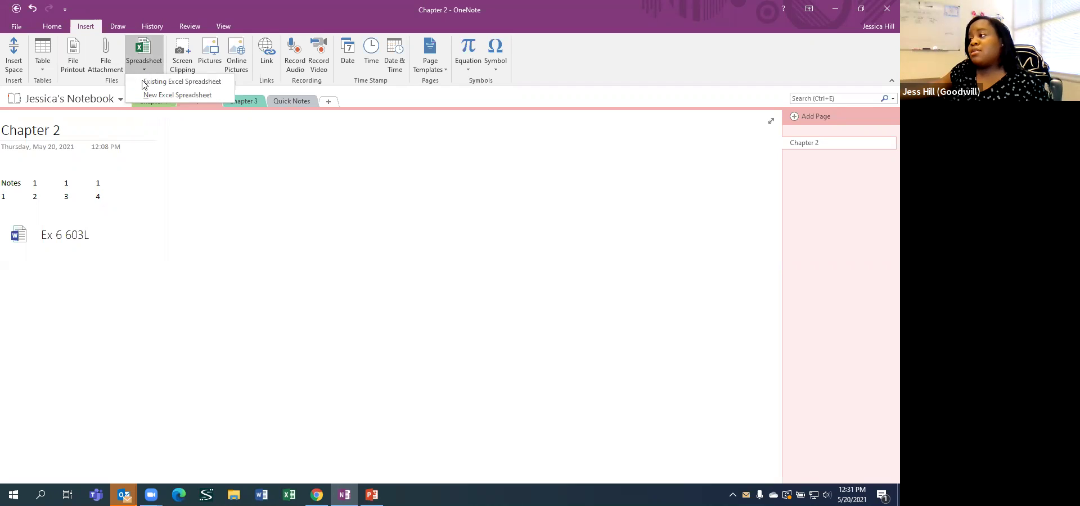
pyautogui.click(141, 81)
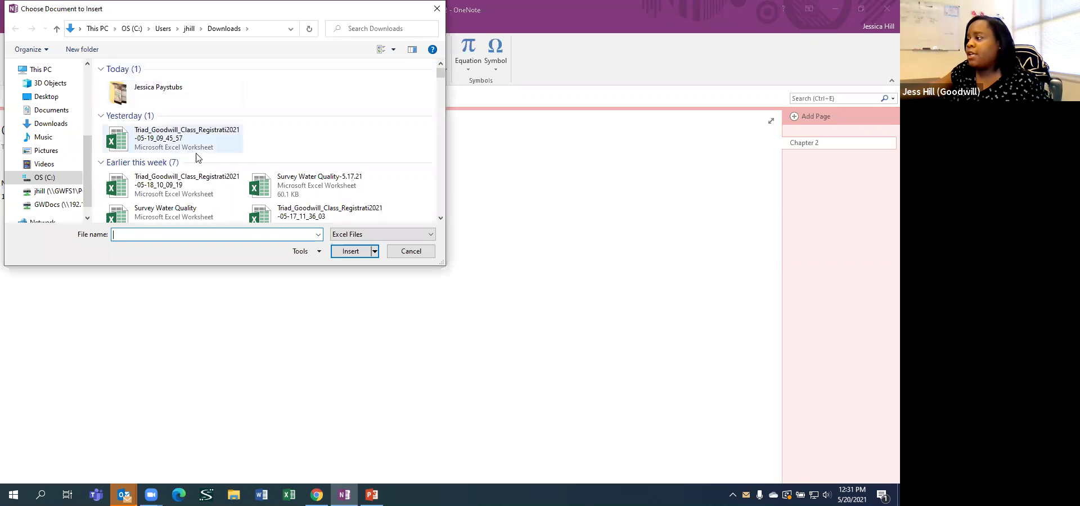
pyautogui.scroll(-4, 209, 152)
pyautogui.scroll(-5, 210, 152)
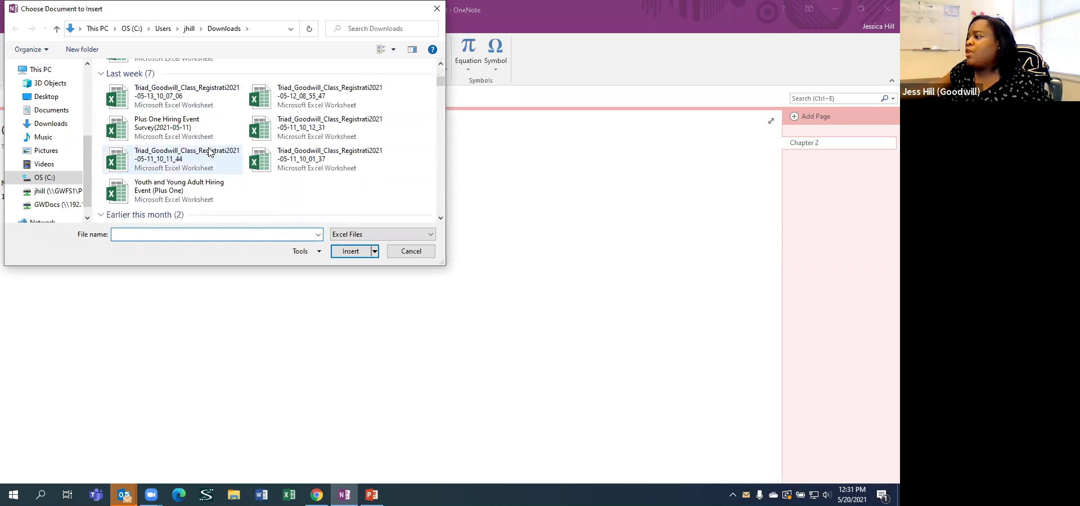
pyautogui.scroll(-4, 210, 152)
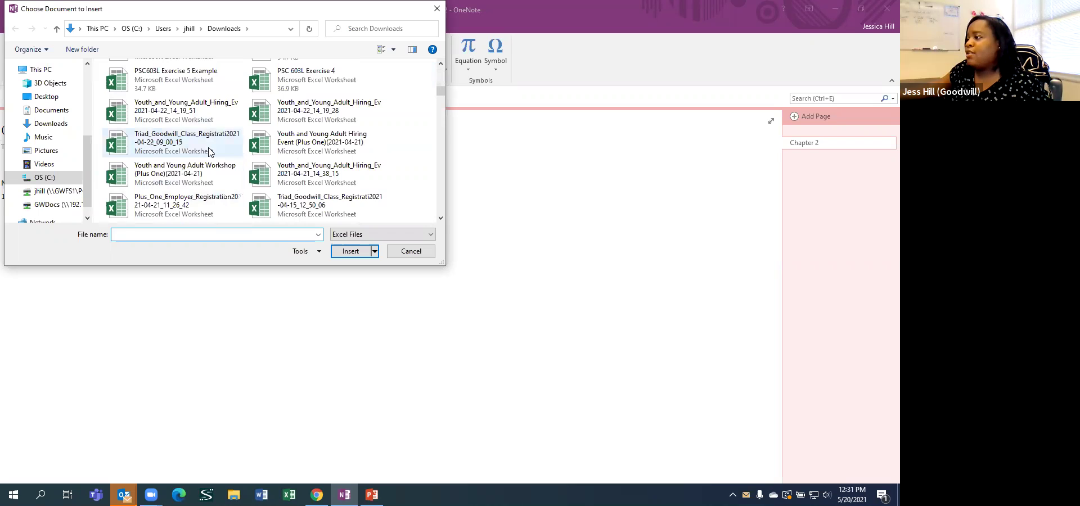
pyautogui.scroll(-10, 210, 152)
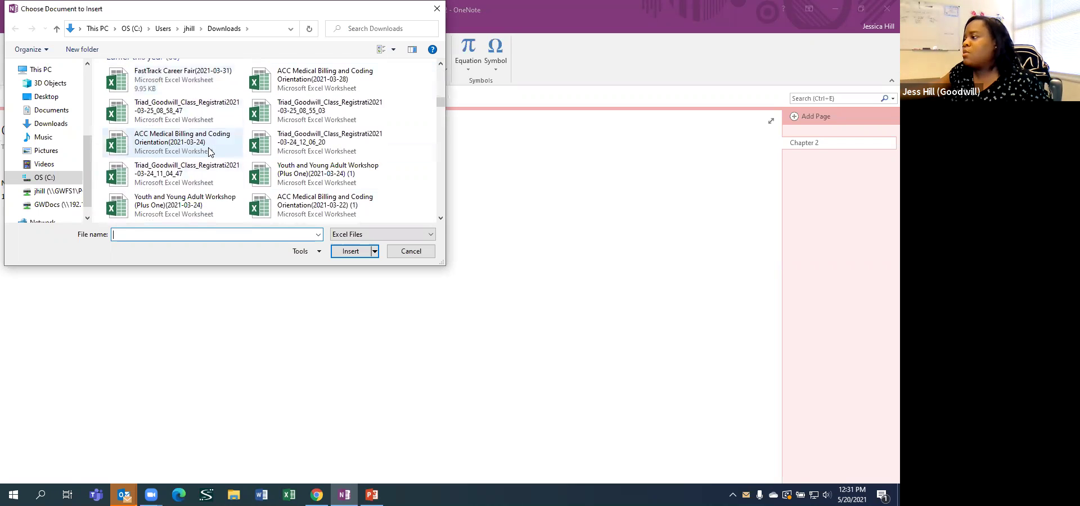
pyautogui.scroll(-10, 210, 152)
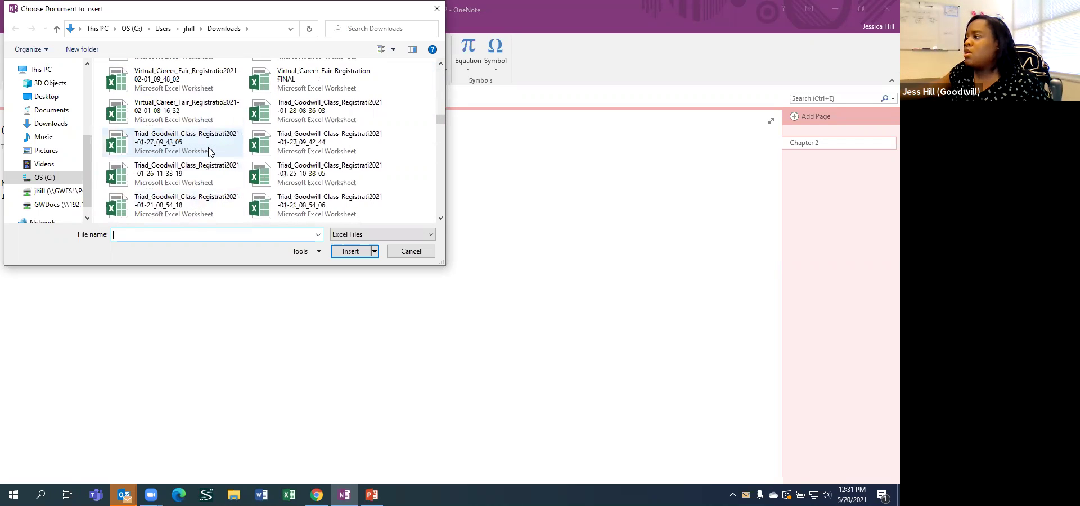
pyautogui.scroll(-4, 209, 152)
pyautogui.scroll(15, 210, 152)
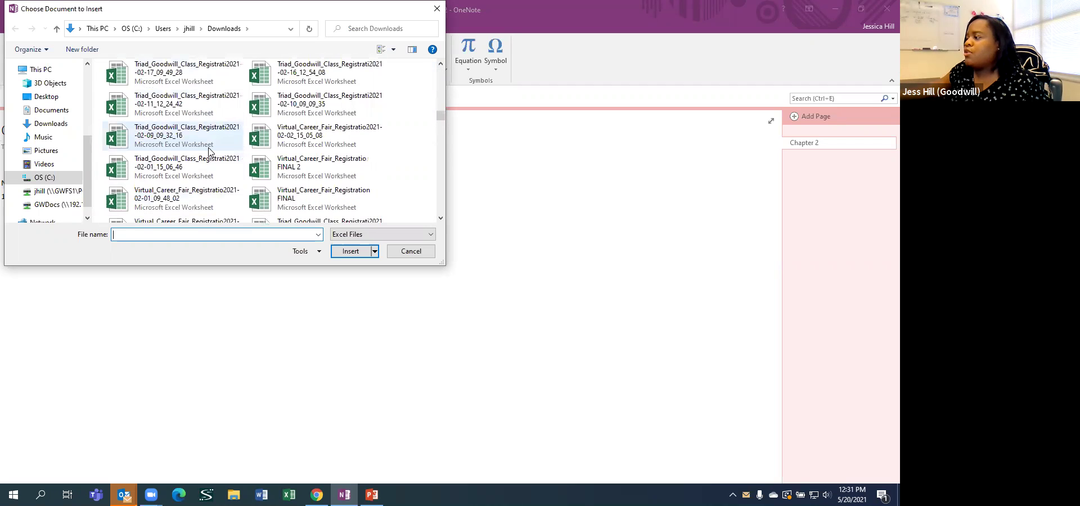
pyautogui.scroll(5, 209, 152)
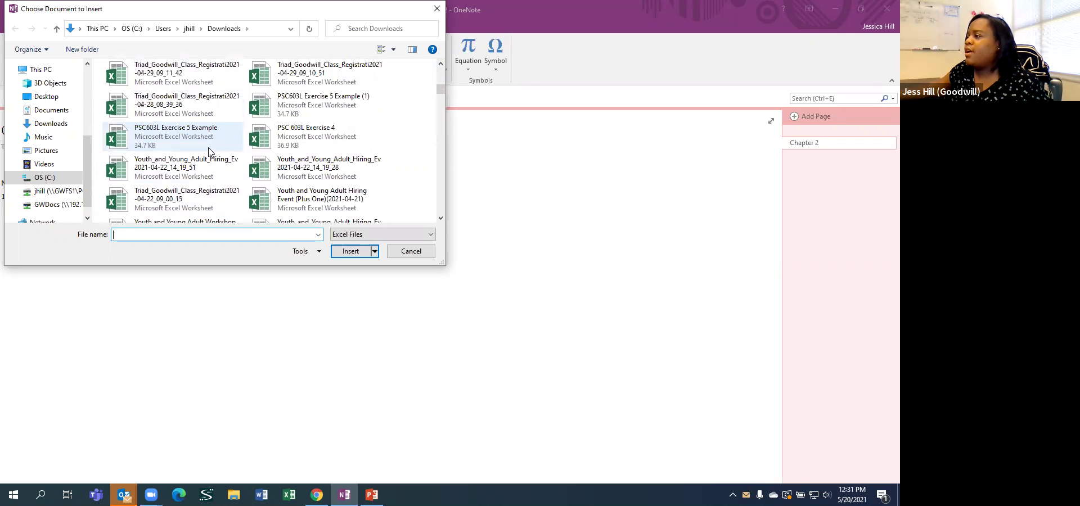
pyautogui.scroll(4, 209, 152)
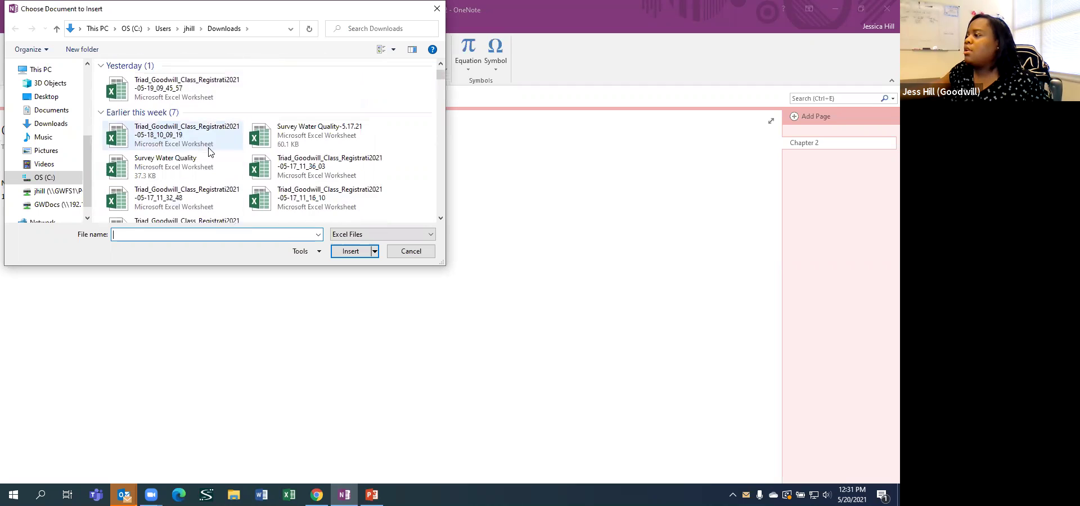
pyautogui.scroll(-4, 209, 152)
pyautogui.scroll(-12, 209, 151)
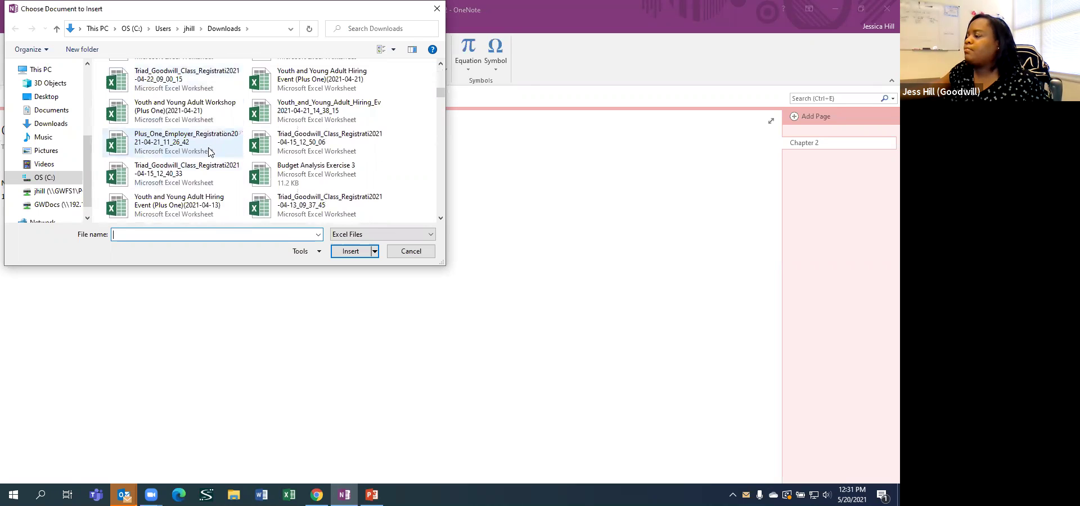
pyautogui.scroll(-6, 209, 152)
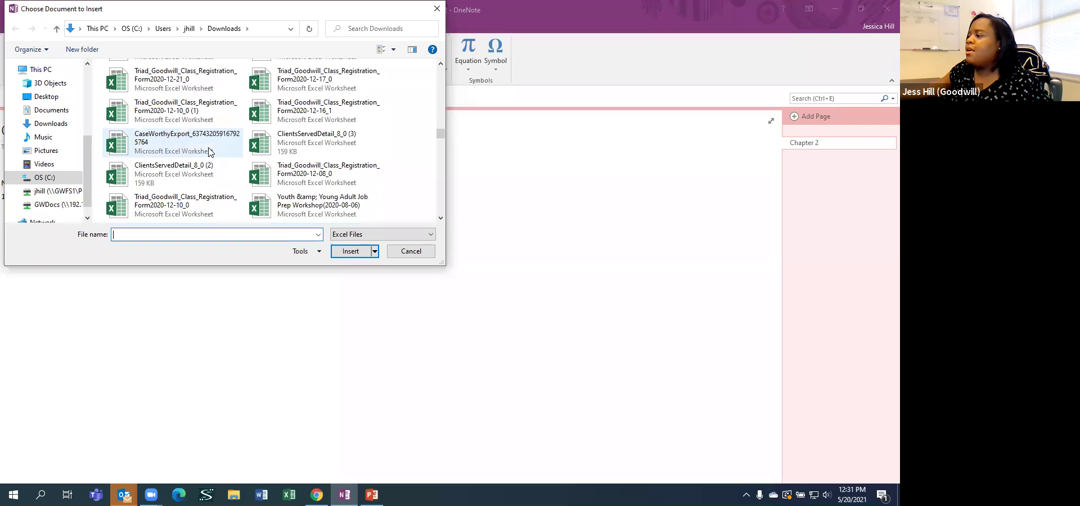
pyautogui.scroll(-5, 209, 151)
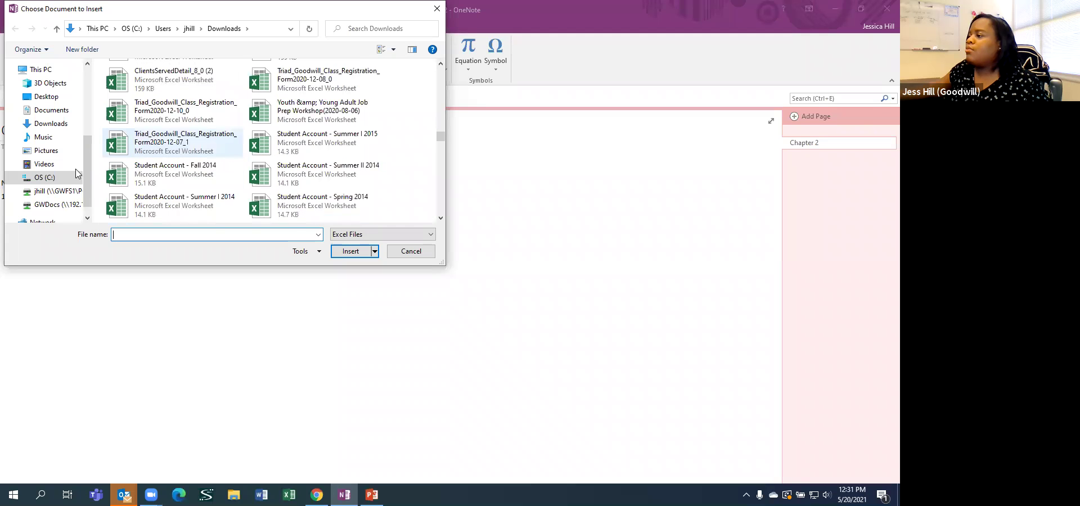
# Insert the workbook "Guilford- Communications Ex 5" from the Documents folder into the Chapter 2 page as a spreadsheet
pyautogui.click(40, 186)
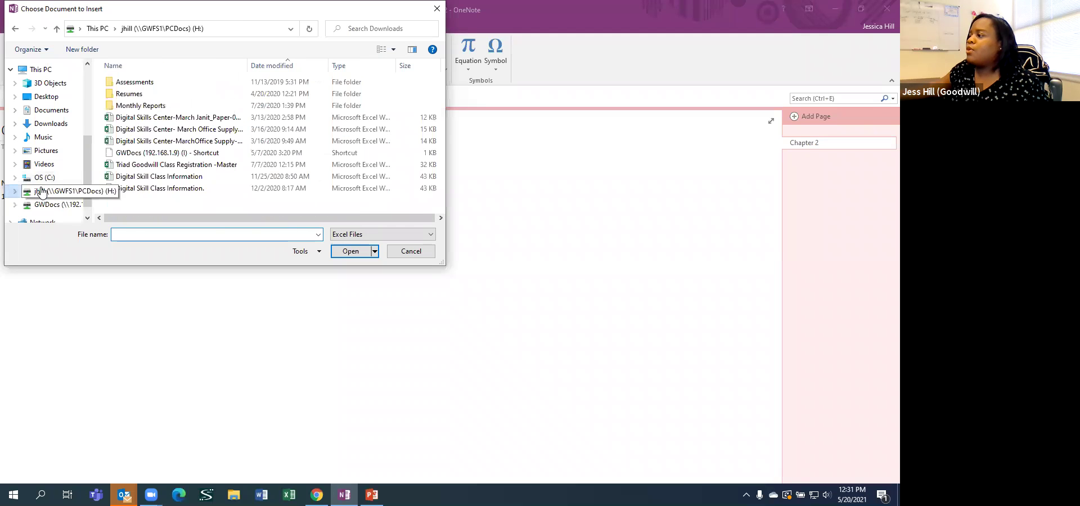
pyautogui.click(66, 205)
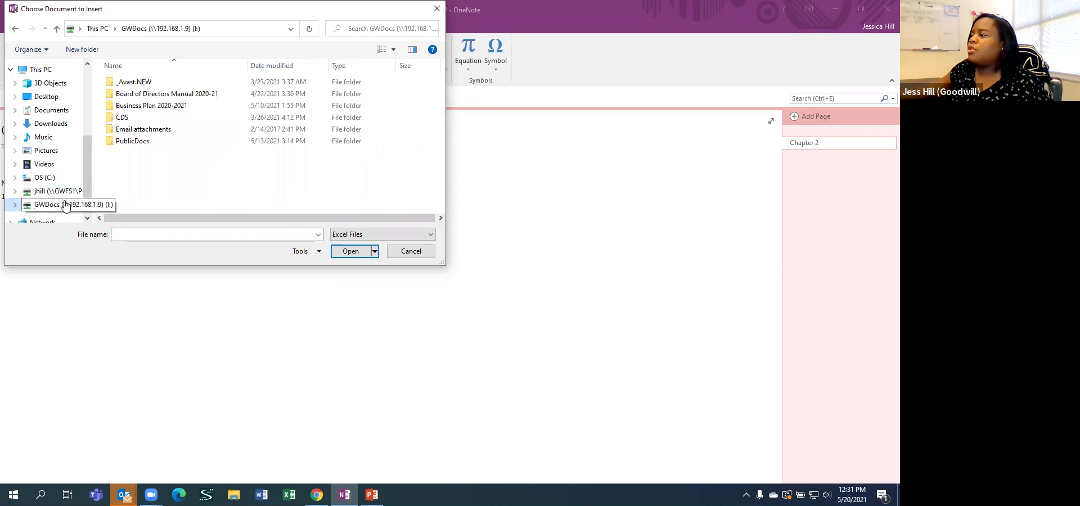
pyautogui.click(65, 109)
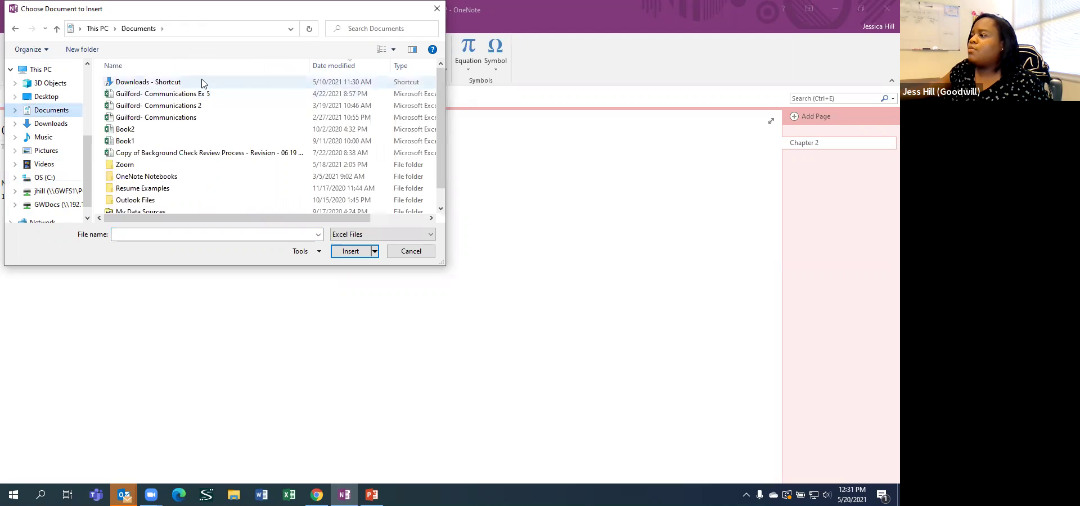
pyautogui.doubleClick(199, 99)
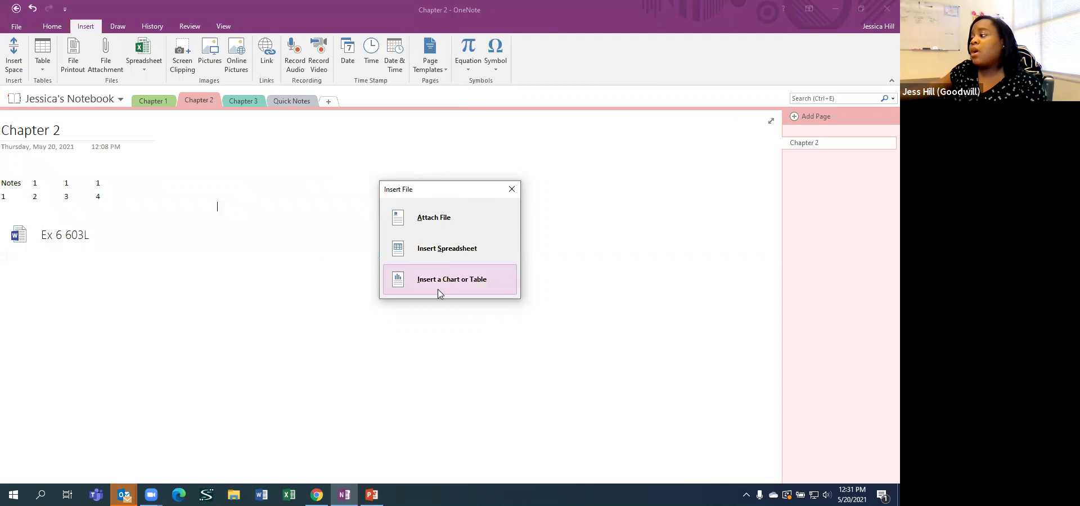
pyautogui.click(452, 256)
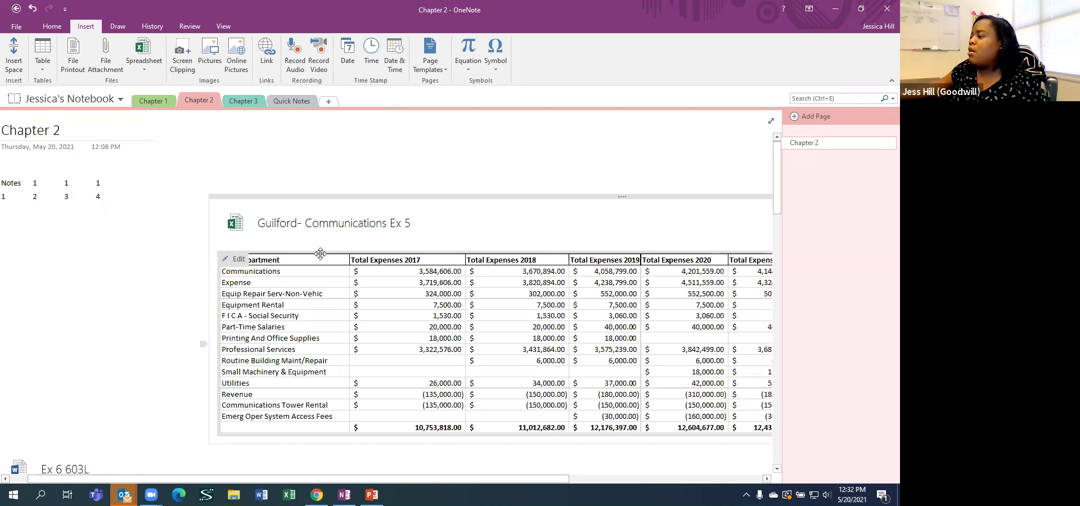
pyautogui.moveTo(311, 285)
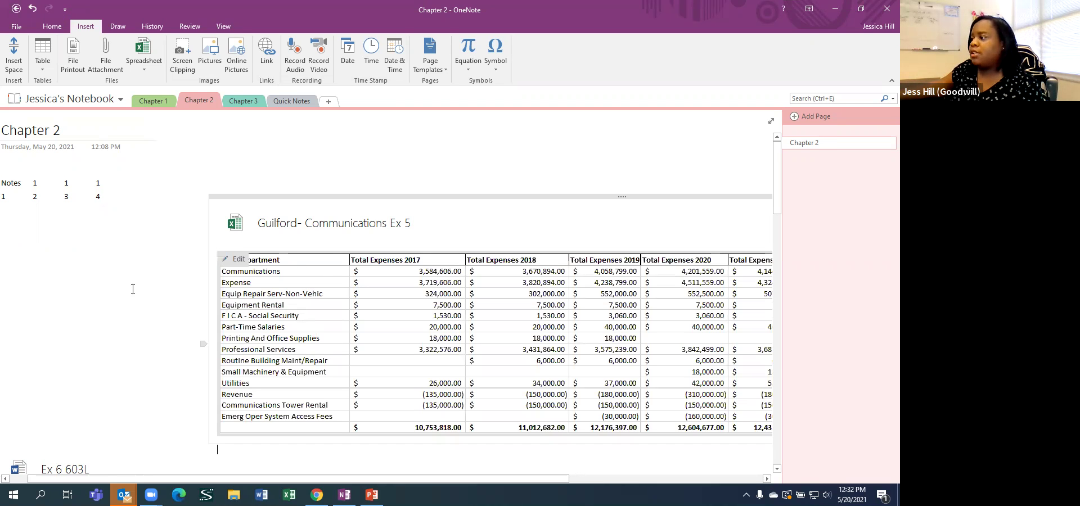
# Insert the existing workbook "Guilford- Communications 2" from Documents as an attached file, and move its icon below the Notes table
pyautogui.click(137, 64)
pyautogui.click(151, 83)
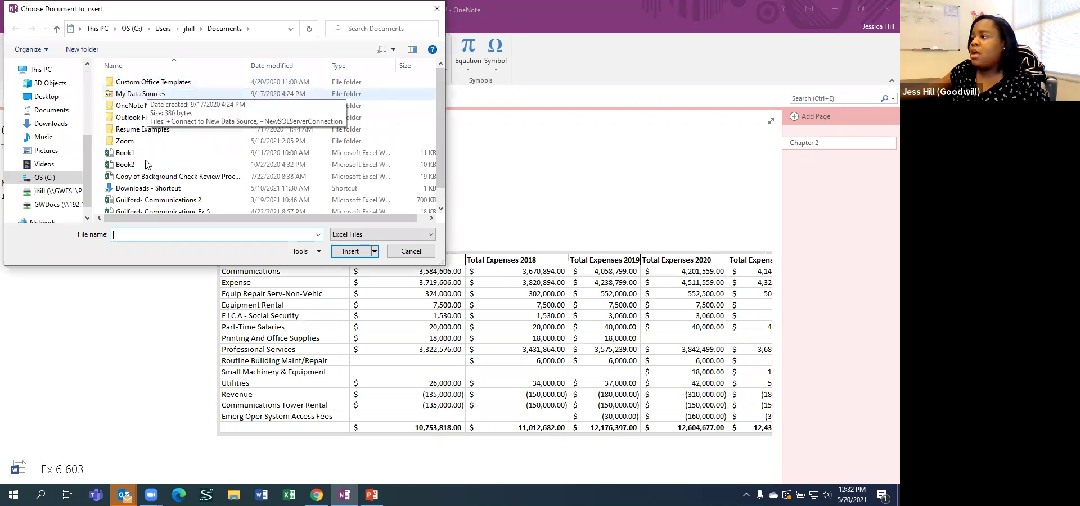
pyautogui.doubleClick(163, 200)
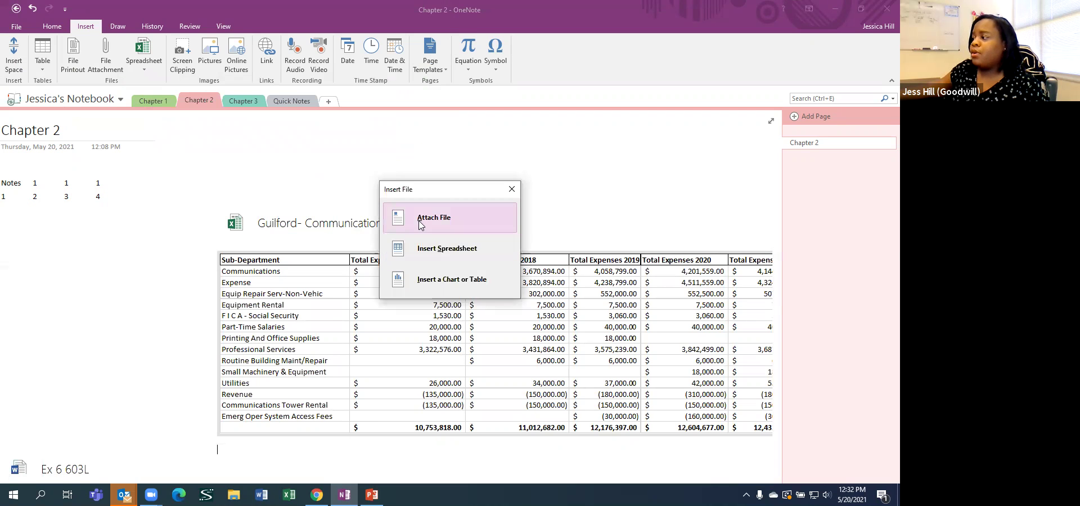
pyautogui.click(419, 225)
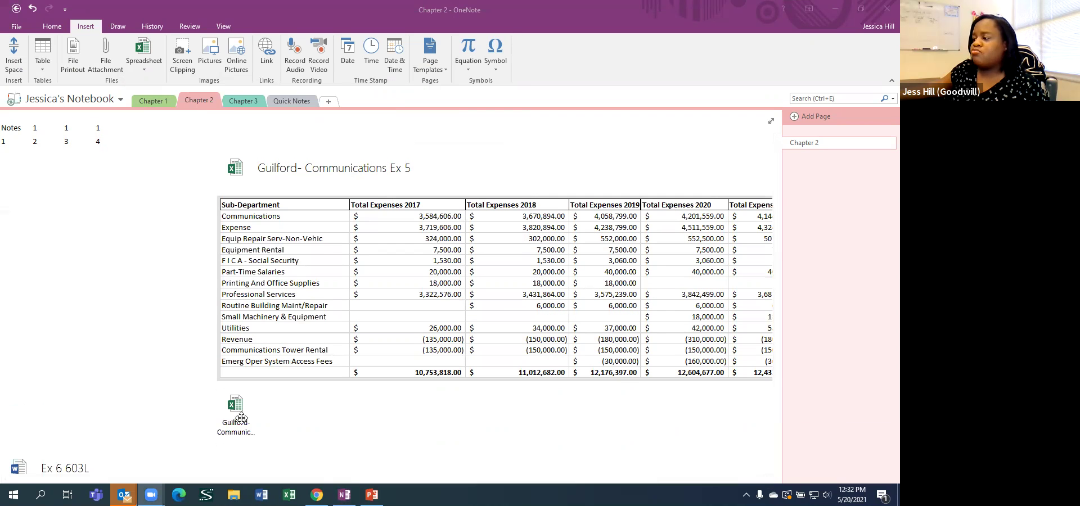
pyautogui.moveTo(240, 419); pyautogui.dragTo(82, 224)
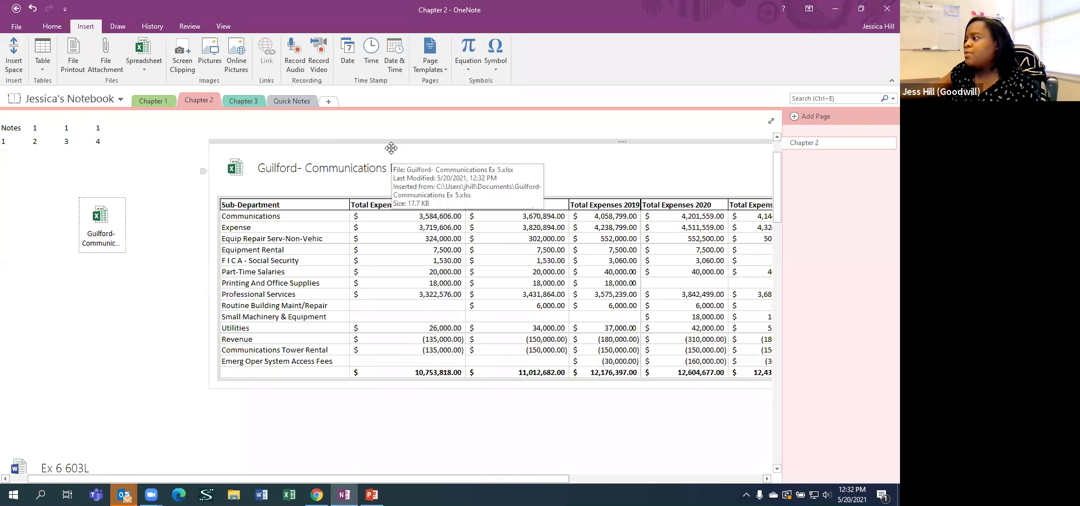
# Move the "Guilford- Communications Ex 5" spreadsheet closer to the attached Excel file's icon
pyautogui.moveTo(385, 145); pyautogui.dragTo(335, 144)
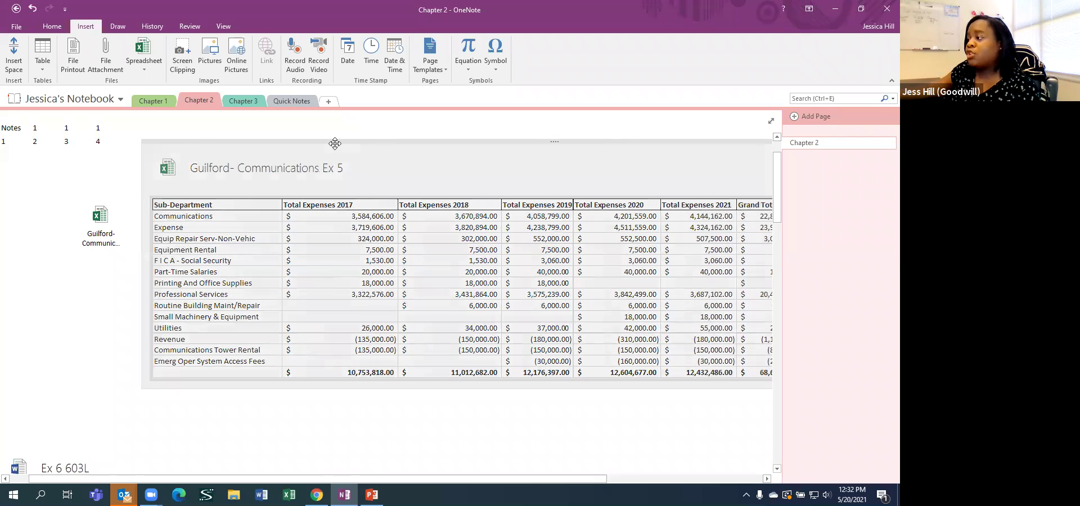
pyautogui.click(100, 220)
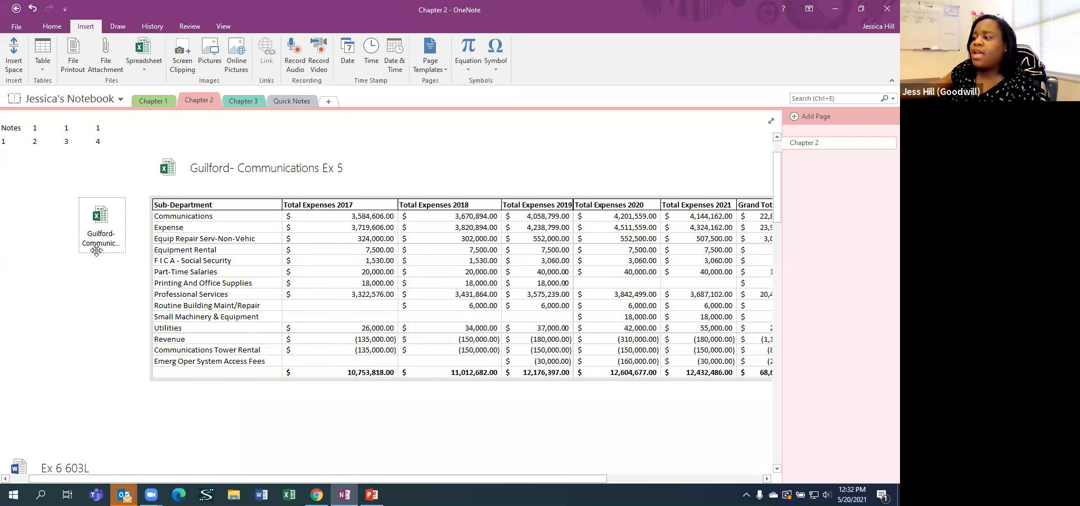
pyautogui.click(271, 181)
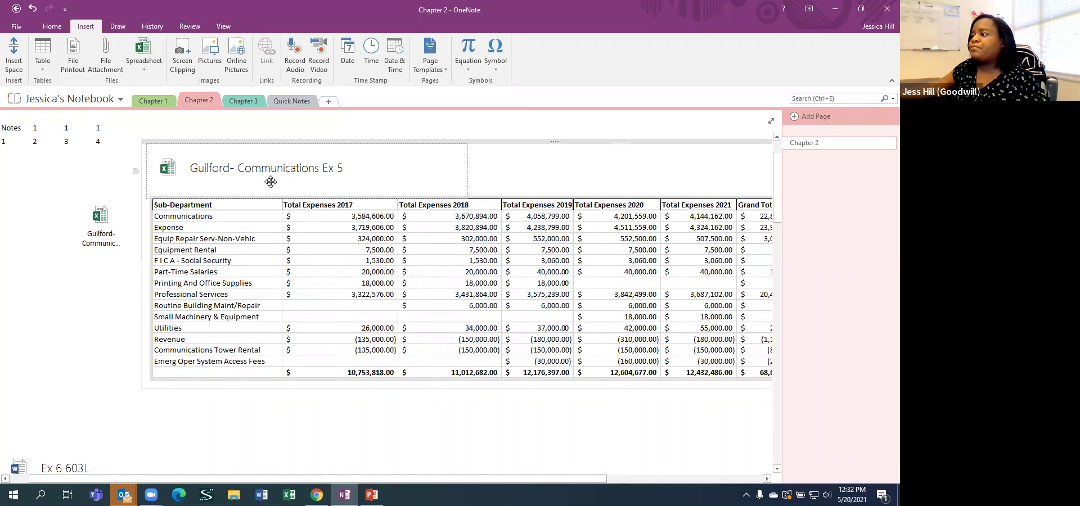
# Delete the inserted "Guilford- Communications Ex 5" spreadsheet and the attached Excel file from the Chapter 2 page
pyautogui.click(221, 146)
pyautogui.press('Delete')
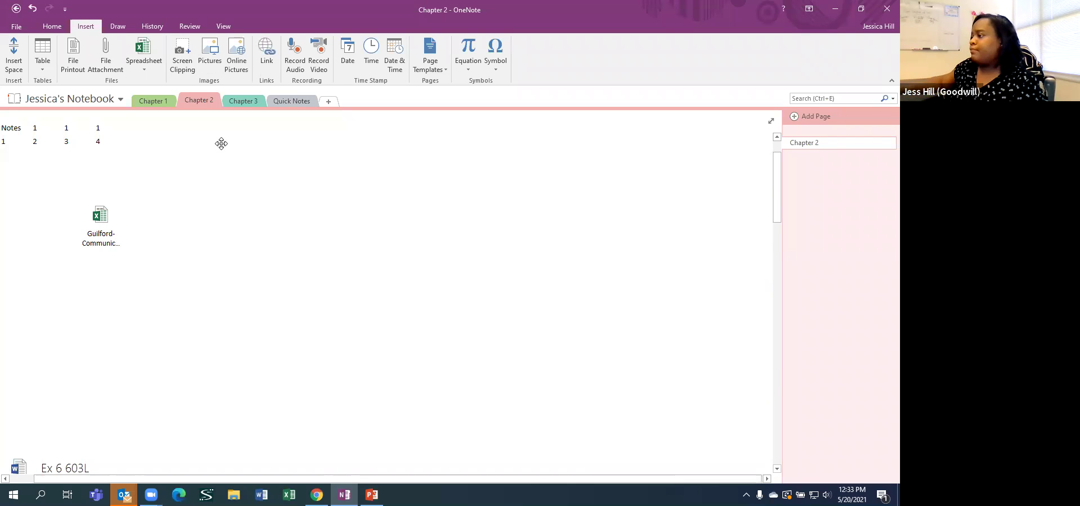
pyautogui.click(107, 224)
pyautogui.press('Delete')
# Delete the Notes table from the Chapter 2 page
pyautogui.click(110, 141)
pyautogui.click(107, 114)
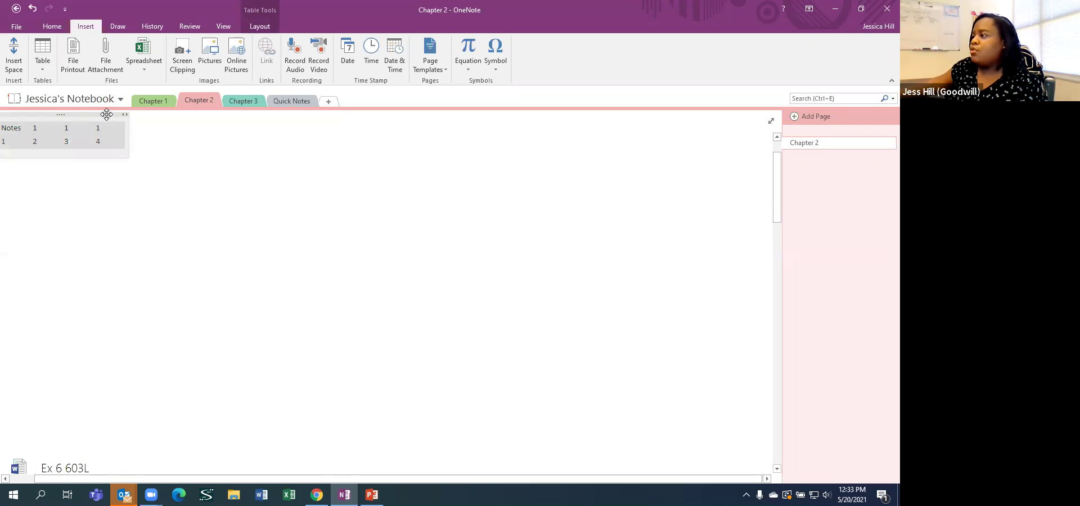
pyautogui.press('Delete')
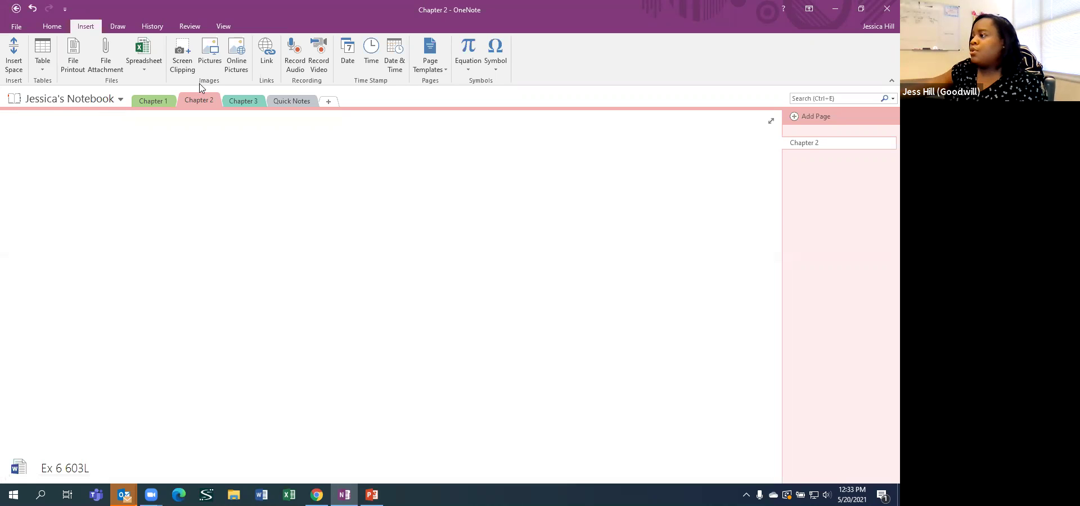
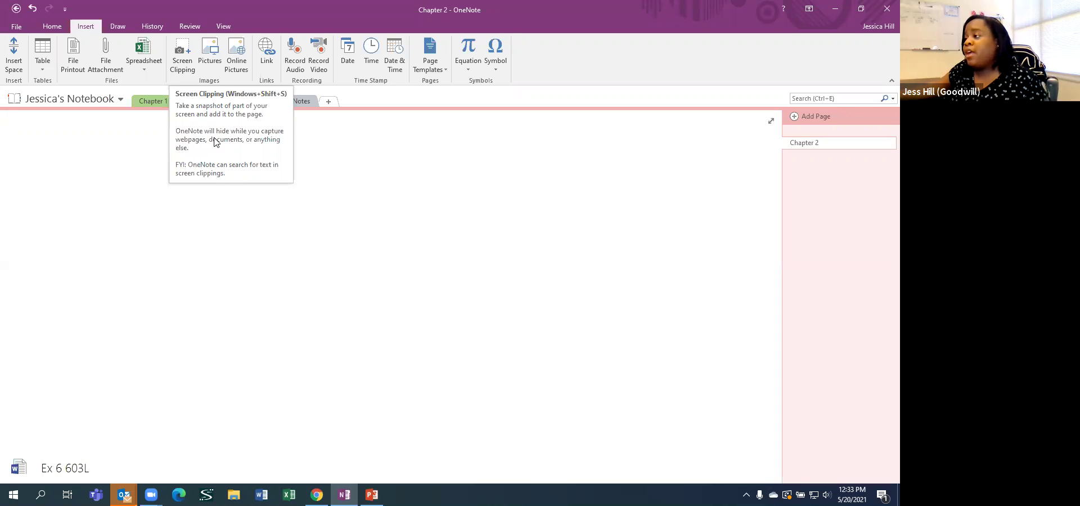
# Insert a screen clipping of the slide title "What is OneNote?" from the open presentation into the Chapter 2 page
pyautogui.click(176, 70)
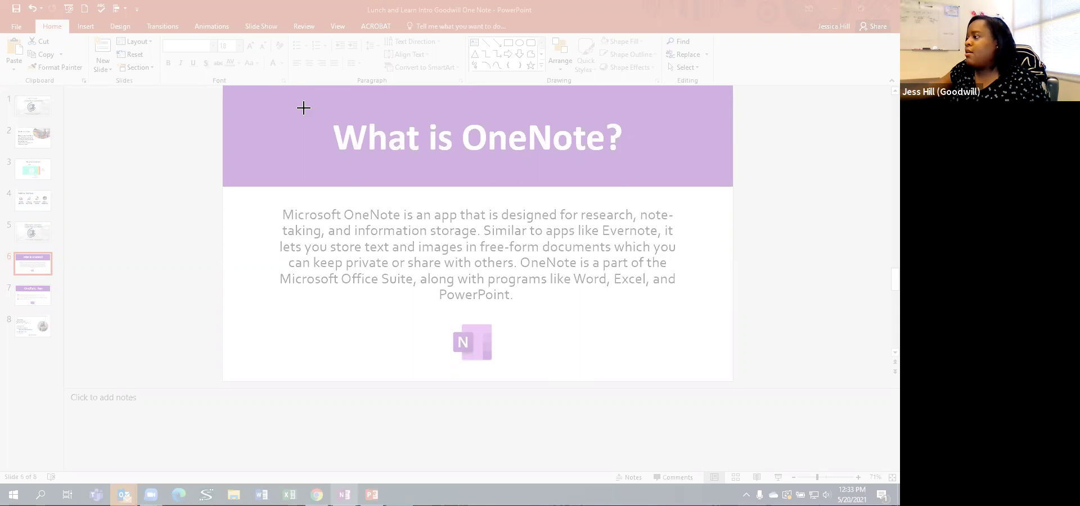
pyautogui.moveTo(304, 108); pyautogui.dragTo(368, 117)
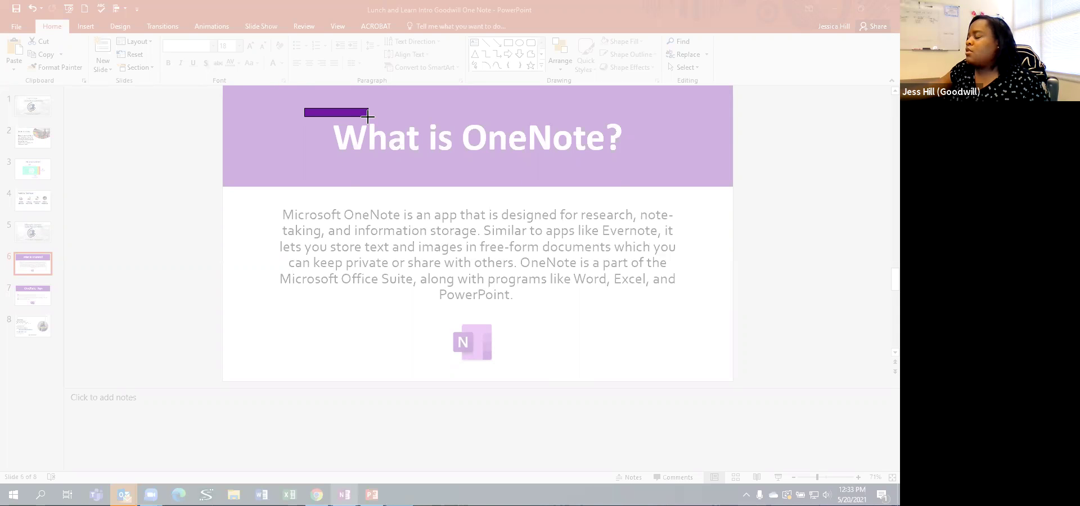
pyautogui.moveTo(368, 116); pyautogui.dragTo(639, 175)
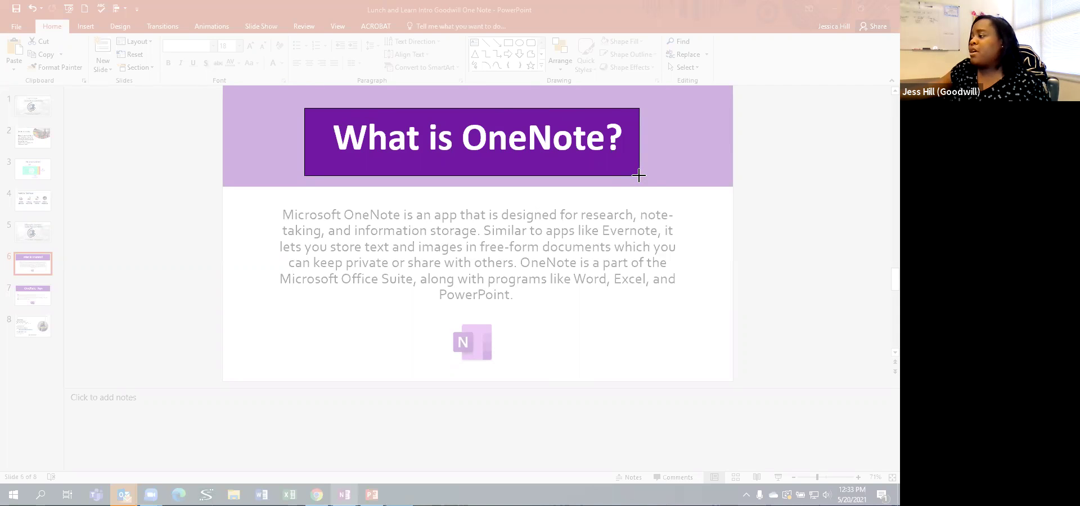
pyautogui.moveTo(638, 176); pyautogui.dragTo(638, 176)
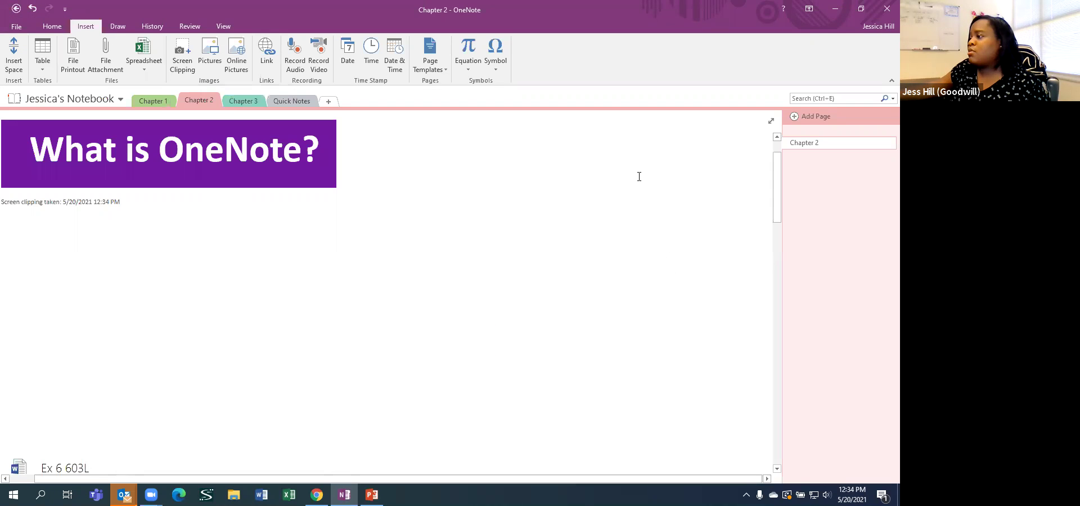
# Move the "What is OneNote?" clipping away from the page margin and slightly lower on the Chapter 2 page
pyautogui.click(212, 117)
pyautogui.moveTo(217, 133); pyautogui.dragTo(420, 133)
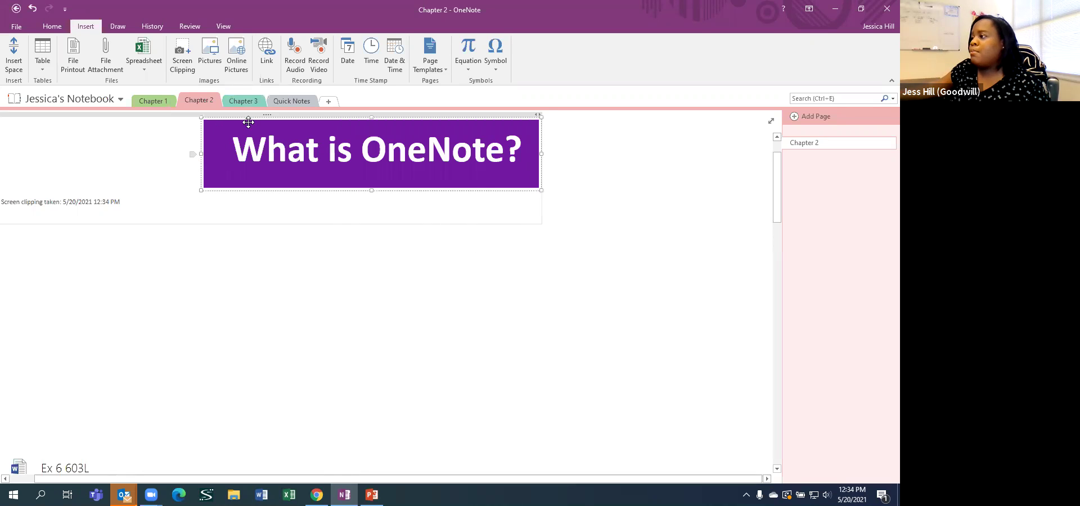
pyautogui.moveTo(258, 116); pyautogui.dragTo(163, 141)
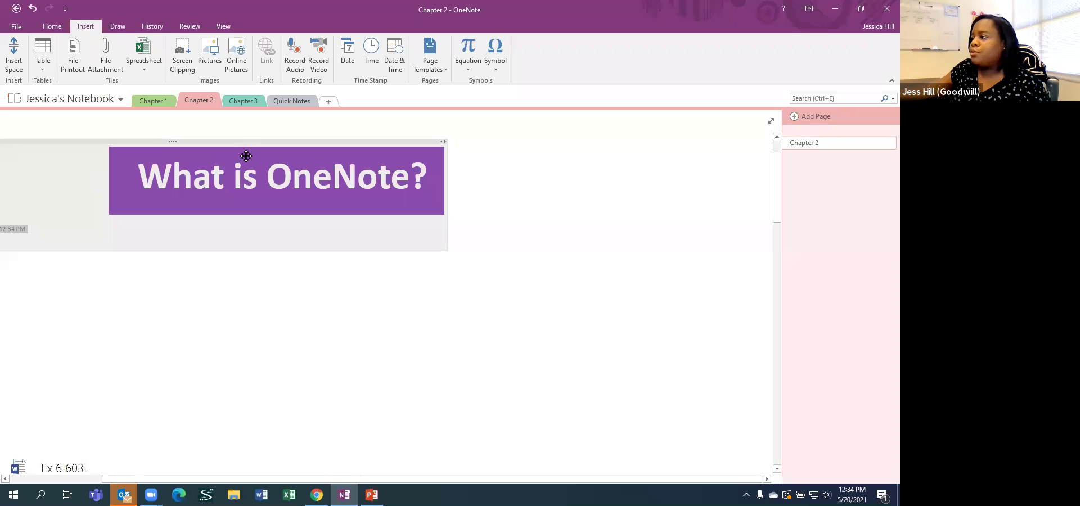
pyautogui.click(257, 297)
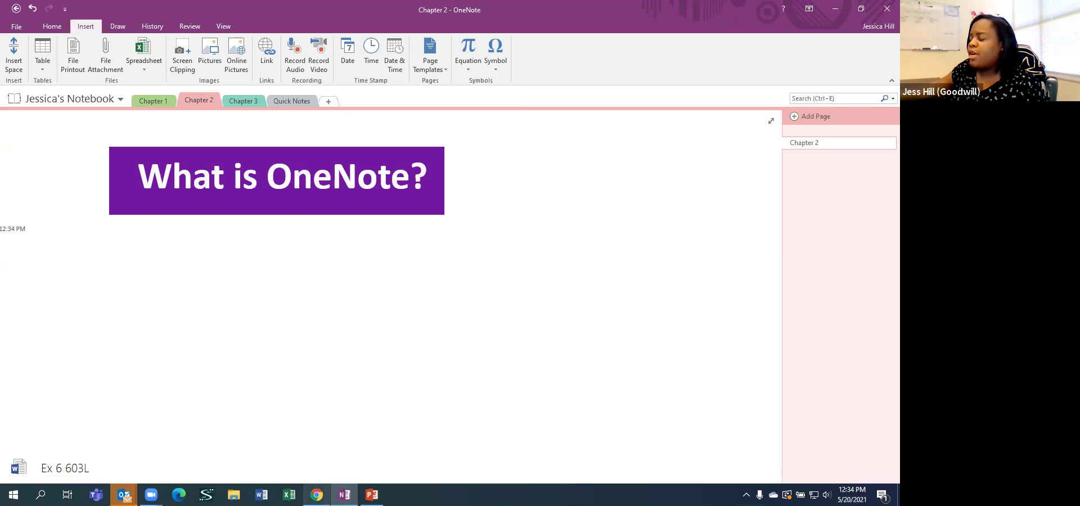
# Bring up Chrome's Google new tab page behind OneNote and insert a screen clipping of its logo, search box and shortcuts
pyautogui.click(316, 495)
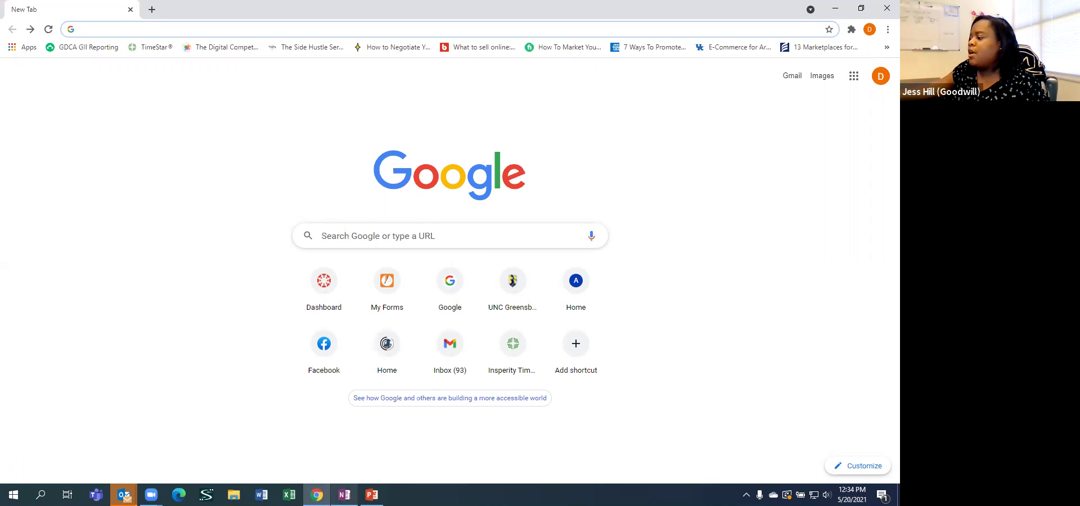
pyautogui.click(346, 464)
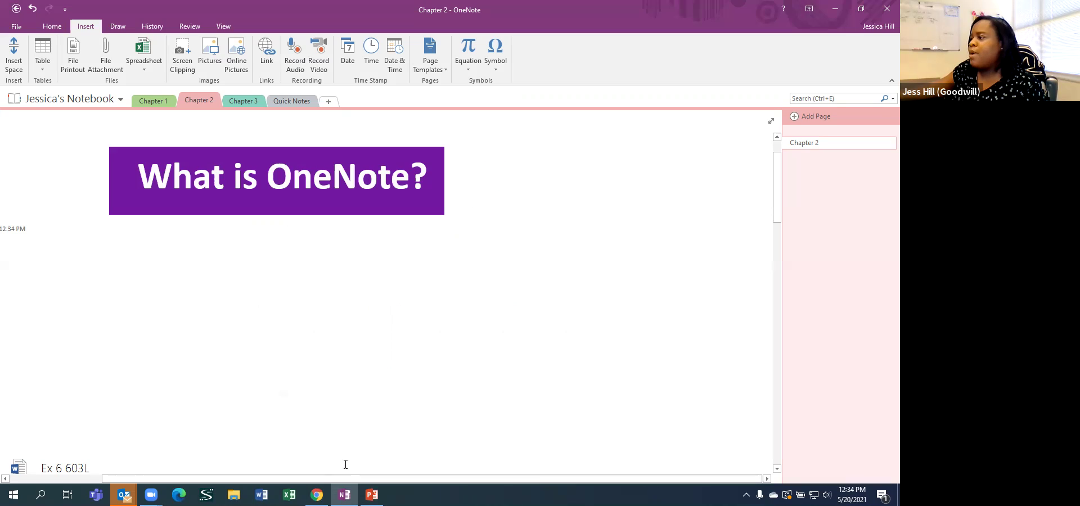
pyautogui.click(182, 56)
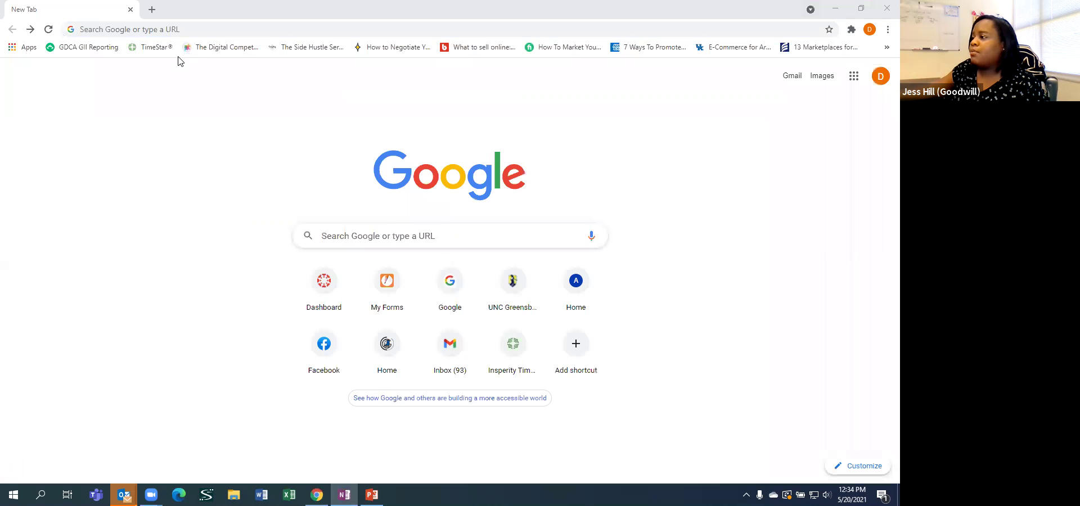
pyautogui.moveTo(154, 98); pyautogui.dragTo(678, 439)
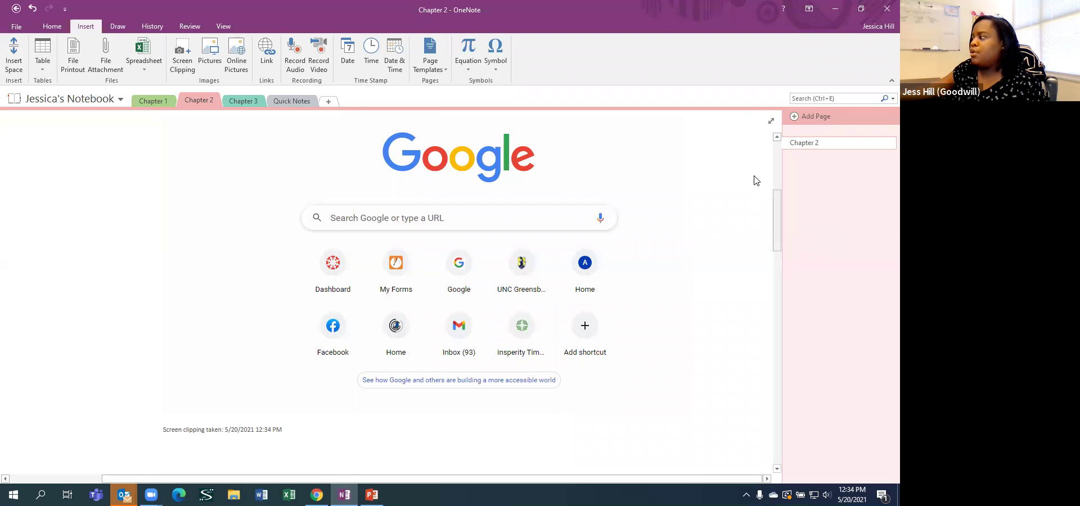
# Move the "What is OneNote?" clipping up, closer to the Chapter 2 page title
pyautogui.scroll(5, 753, 172)
pyautogui.click(311, 206)
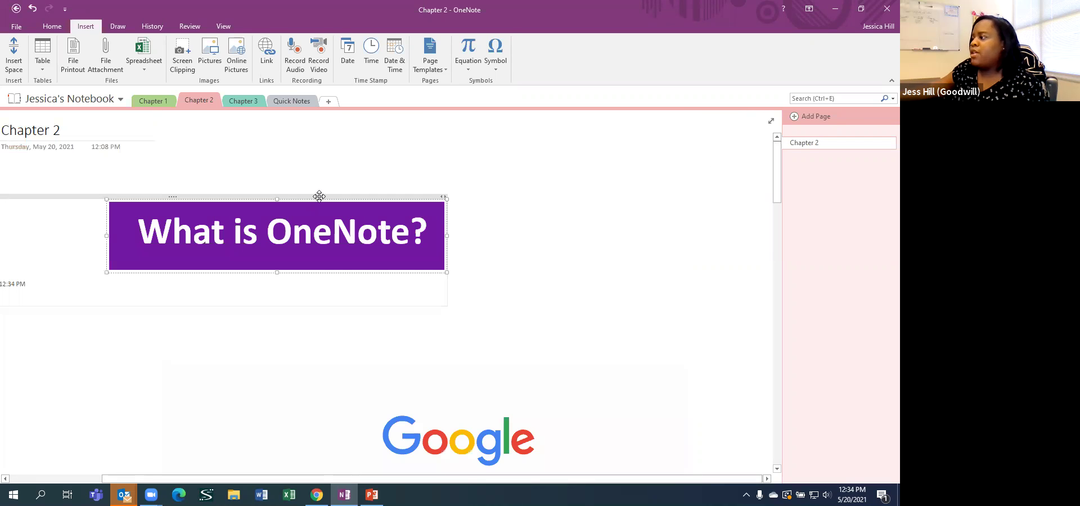
pyautogui.moveTo(315, 182); pyautogui.dragTo(308, 175)
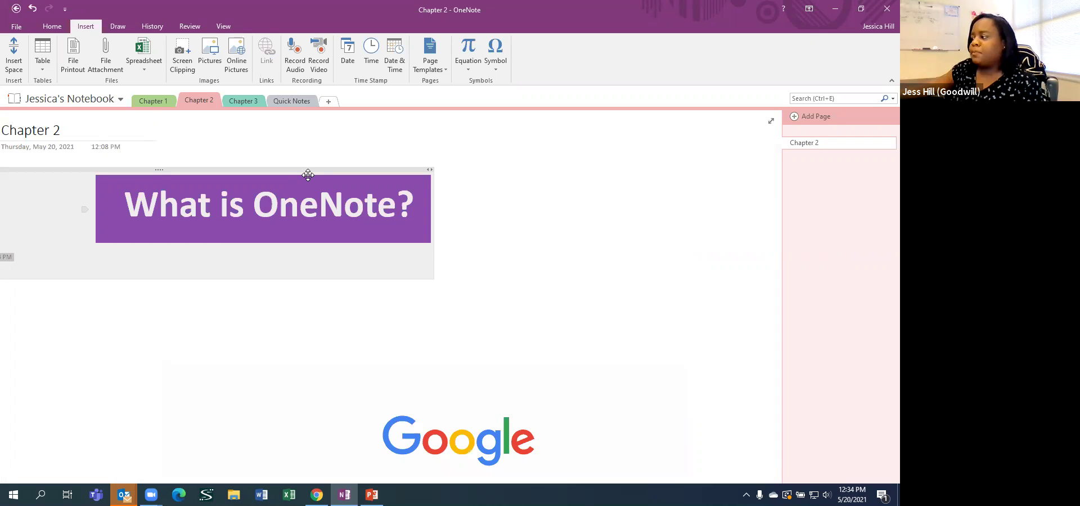
# Delete the Google and "What is OneNote?" screen clippings from the Chapter 2 page
pyautogui.click(442, 368)
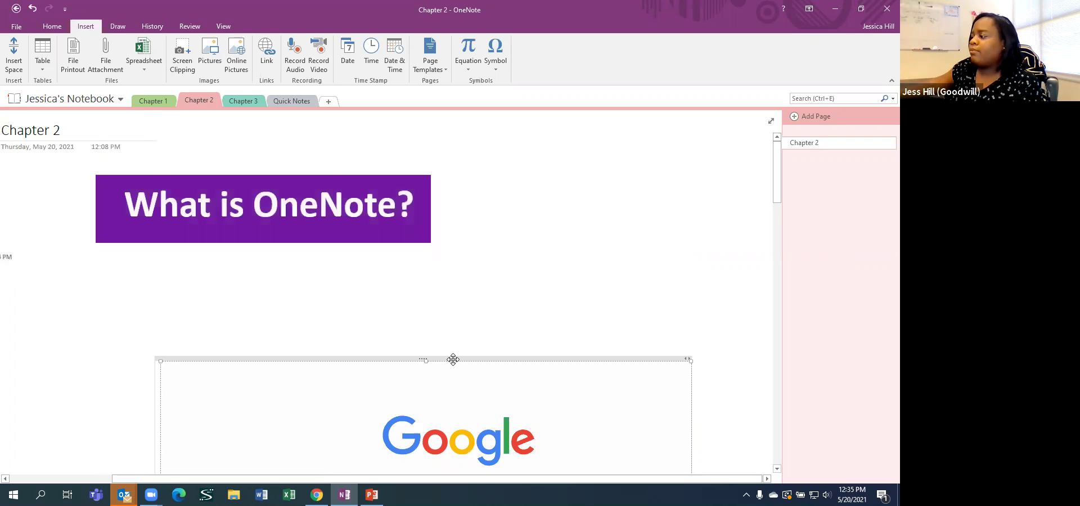
pyautogui.click(453, 359)
pyautogui.press('Delete')
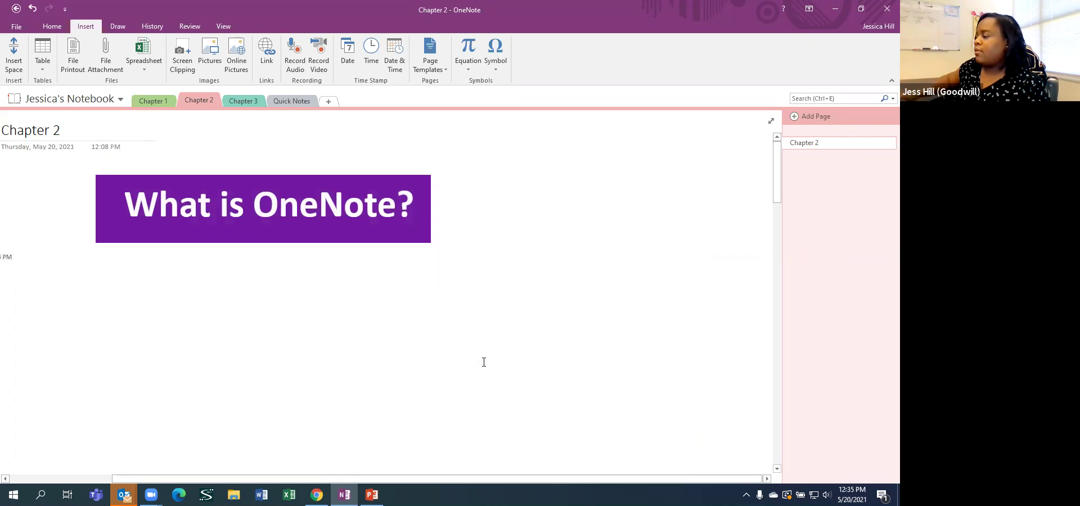
pyautogui.click(233, 167)
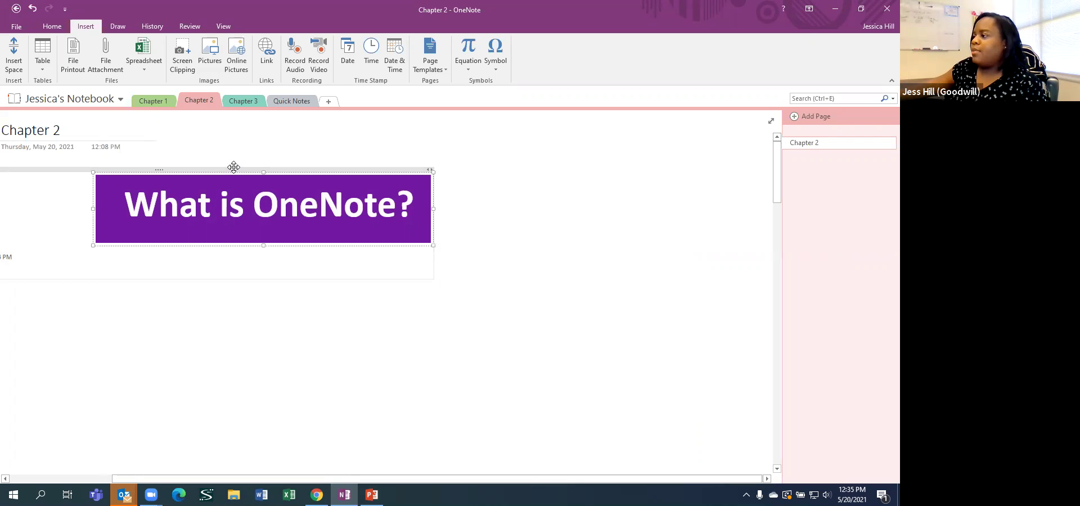
pyautogui.click(233, 167)
pyautogui.press('Delete')
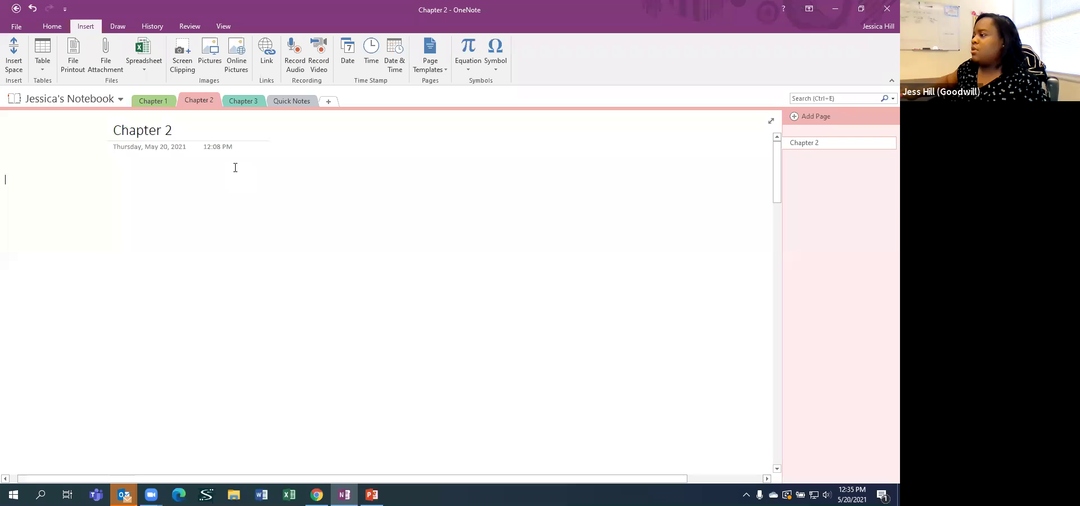
# Insert the picture "mission-forward-1" from the Digital Skills-Marketing Photos folder into the Chapter 2 page
pyautogui.click(211, 62)
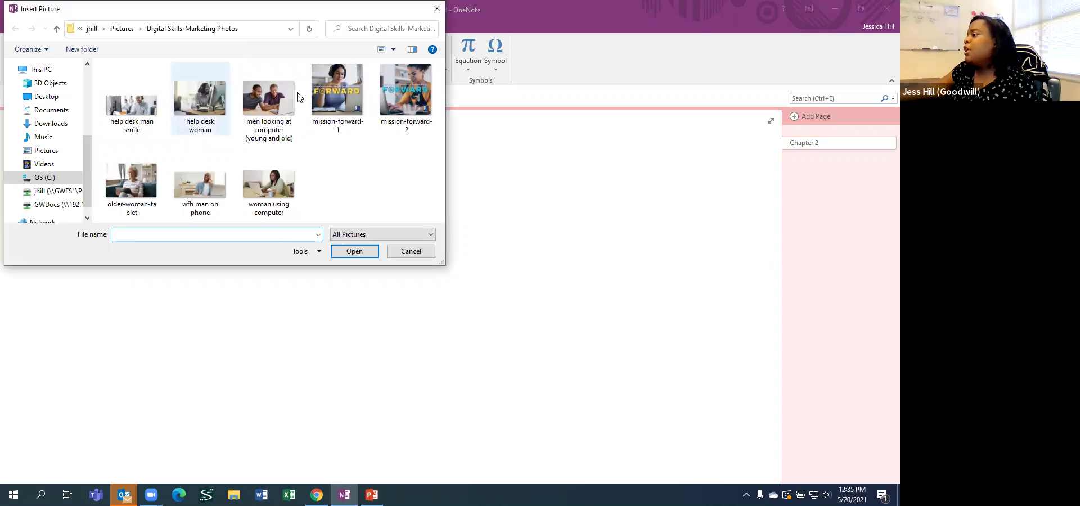
pyautogui.doubleClick(333, 92)
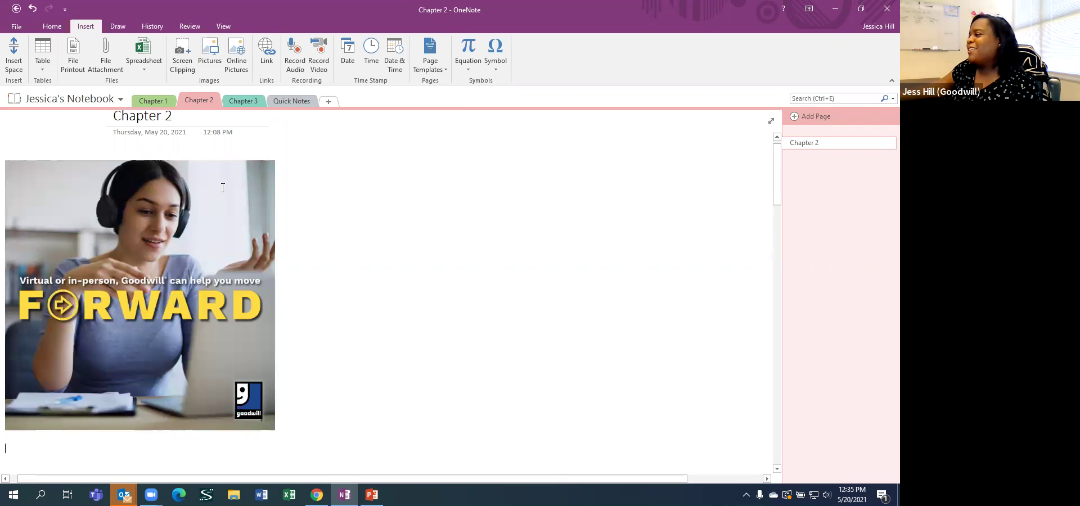
# Shrink the "Forward" picture to about half its inserted size and place it near the page's edge below the Chapter 2 title
pyautogui.click(240, 182)
pyautogui.moveTo(277, 152); pyautogui.dragTo(151, 287)
pyautogui.moveTo(636, 261); pyautogui.dragTo(339, 302)
pyautogui.moveTo(326, 311); pyautogui.dragTo(360, 223)
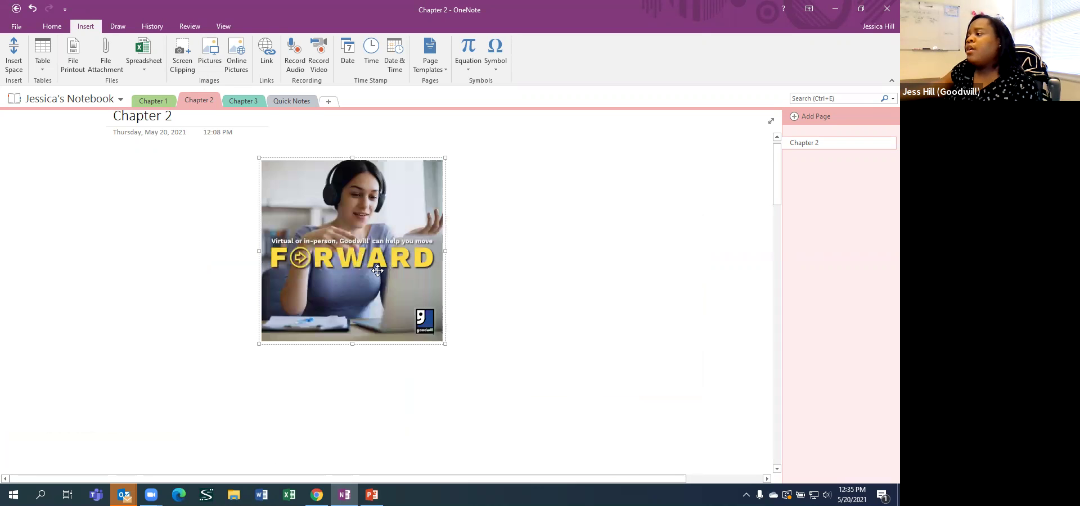
pyautogui.moveTo(377, 275); pyautogui.dragTo(134, 261)
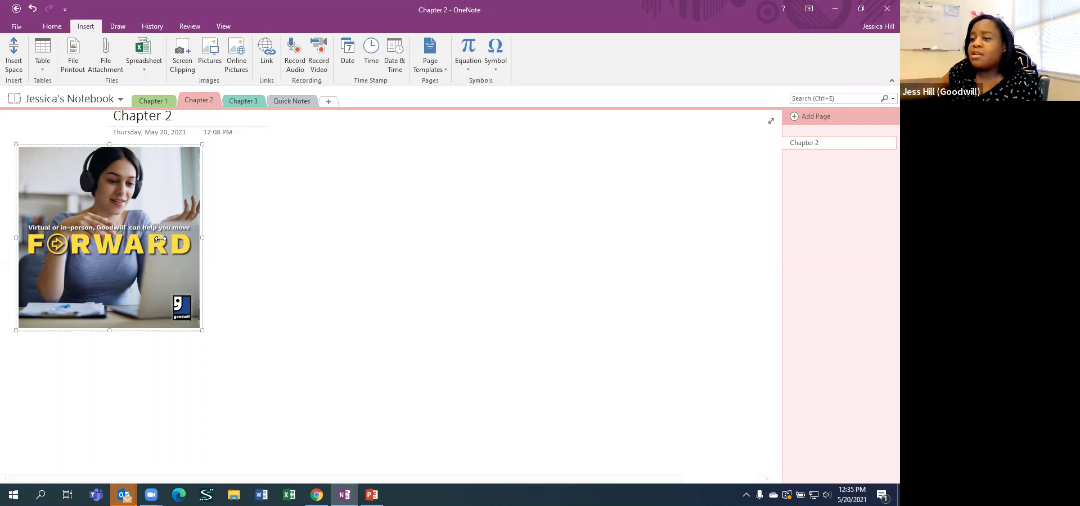
pyautogui.moveTo(202, 144); pyautogui.dragTo(160, 187)
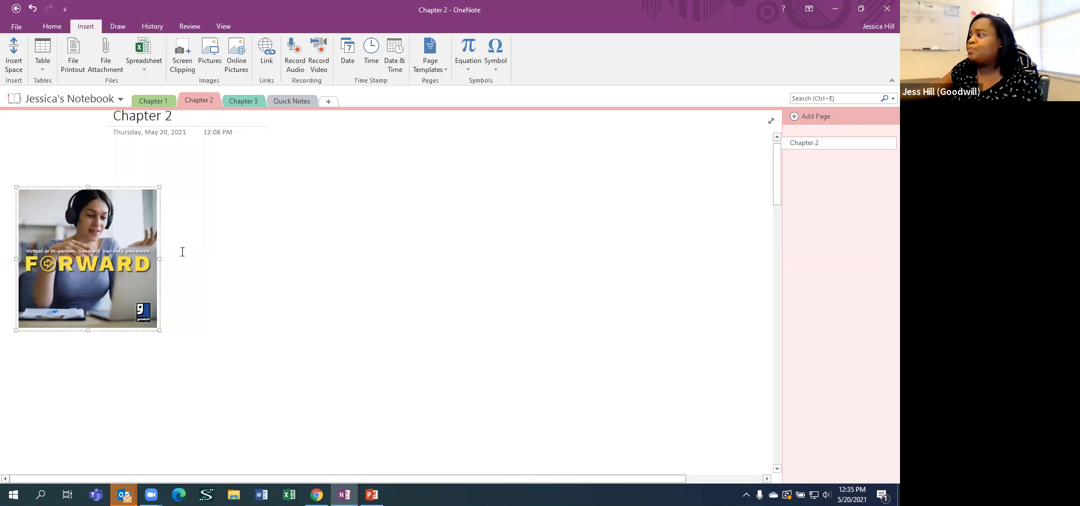
# Search Bing online pictures for "penguins" and insert the image of two adults with a chick beside the "Forward" picture
pyautogui.click(212, 237)
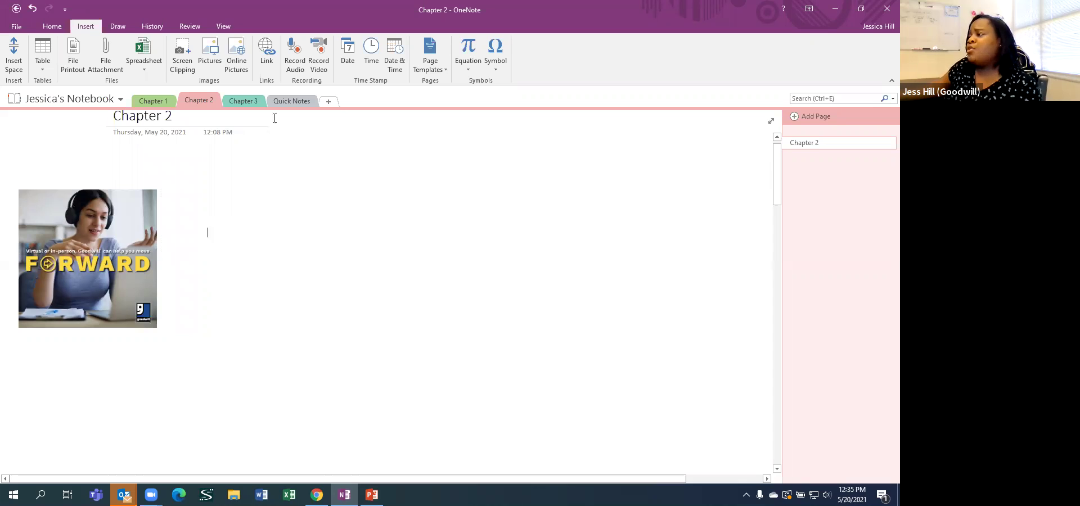
pyautogui.click(244, 54)
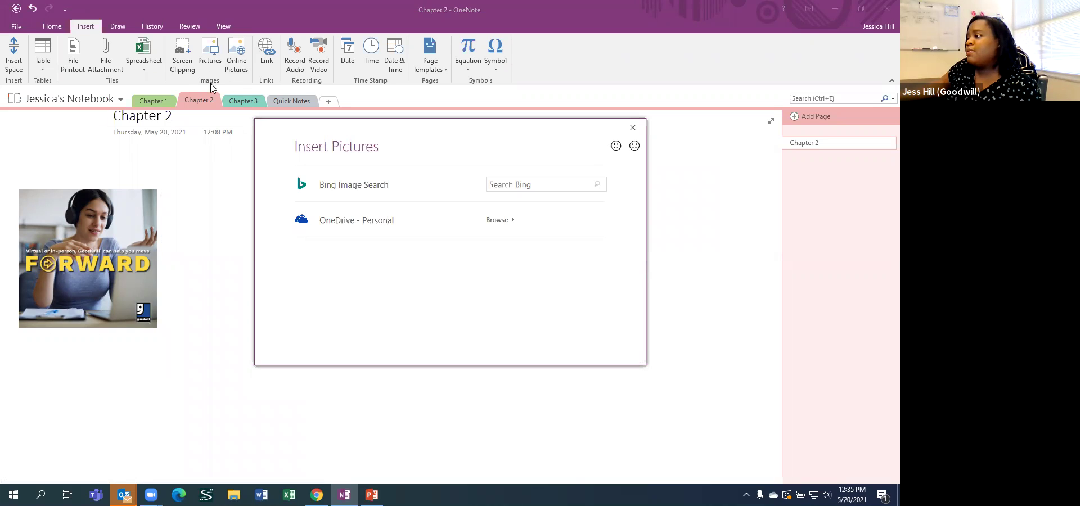
pyautogui.click(518, 182)
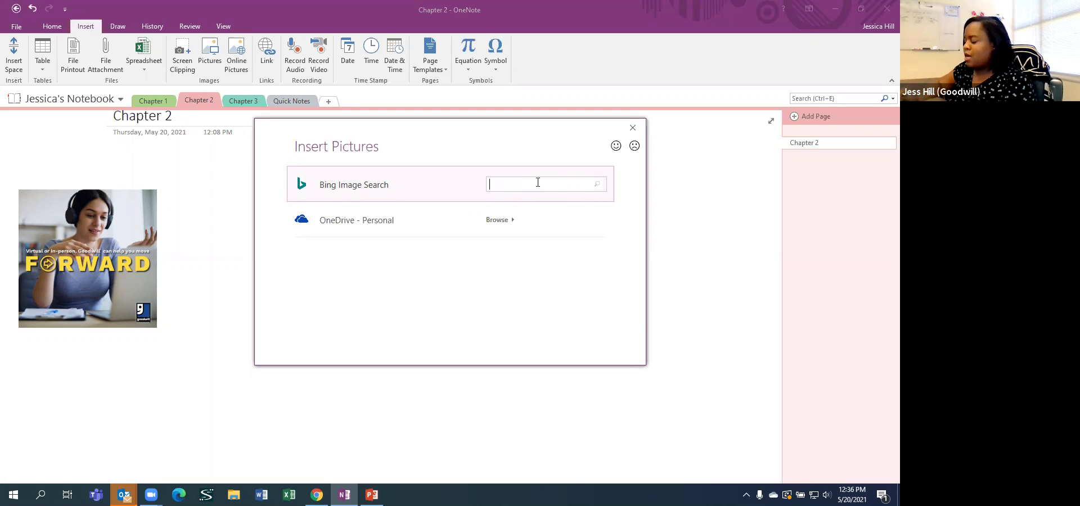
pyautogui.write('penguins')
pyautogui.press('Return')
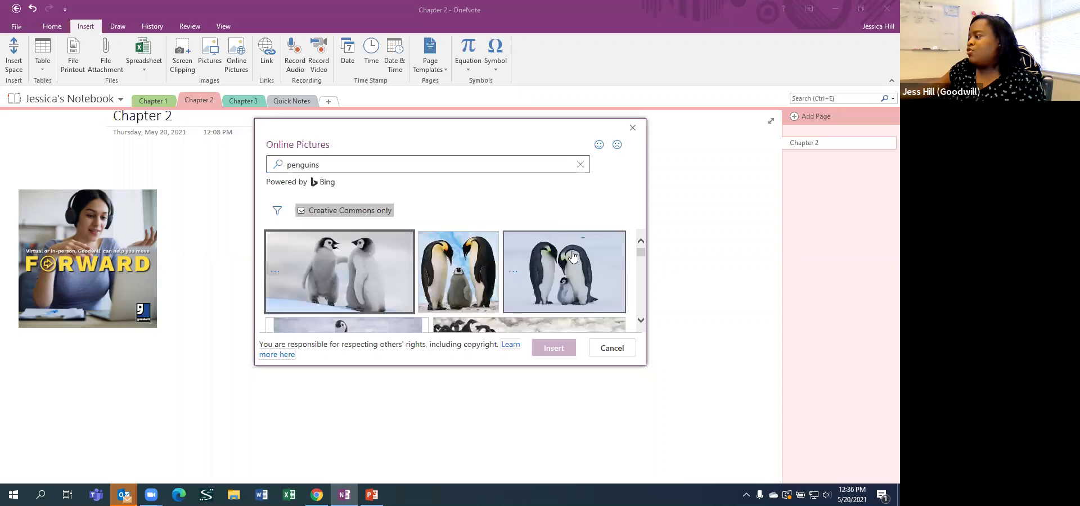
pyautogui.click(572, 256)
pyautogui.click(553, 349)
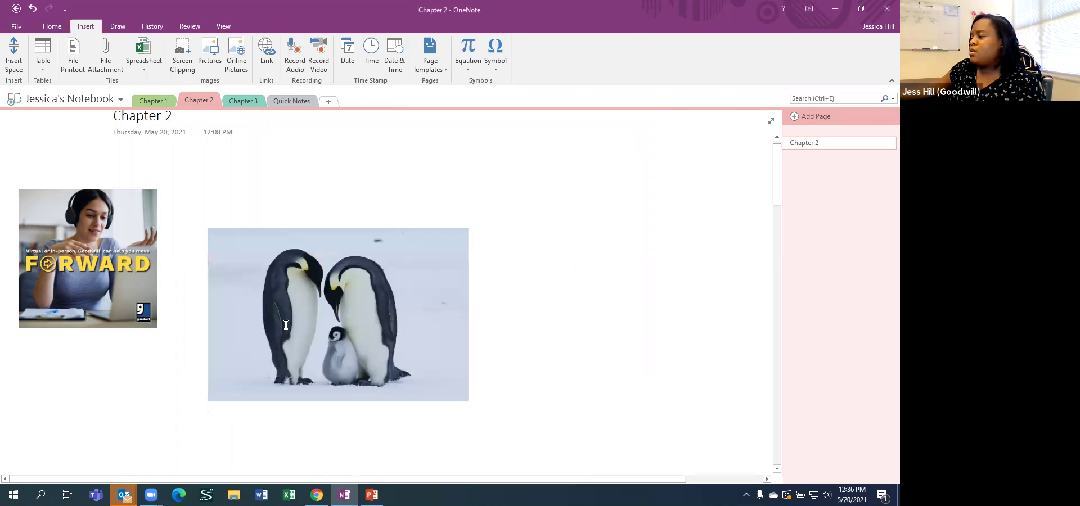
# Shrink the penguin picture to less than half its size and place it directly below the "Forward" picture
pyautogui.moveTo(309, 291); pyautogui.dragTo(309, 227)
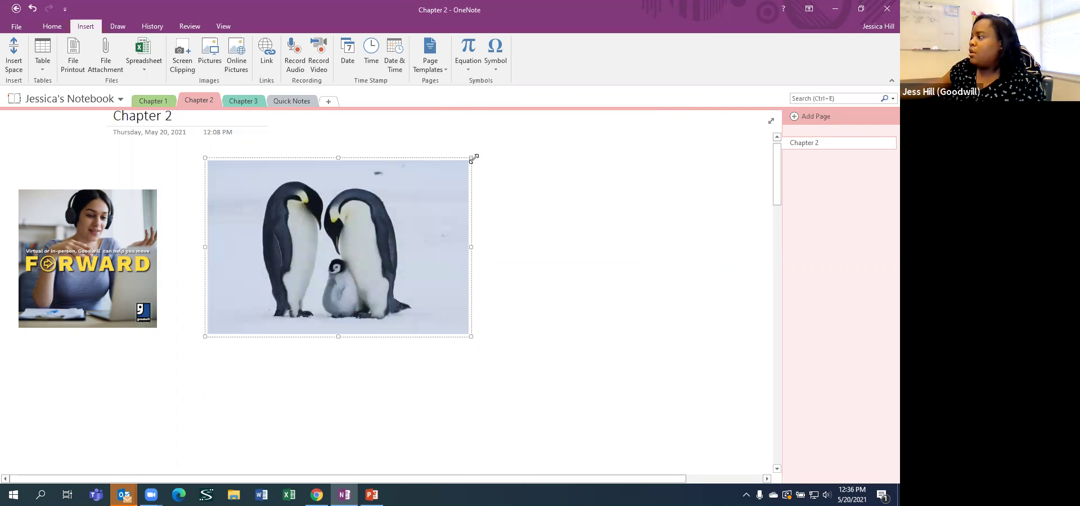
pyautogui.moveTo(465, 163); pyautogui.dragTo(316, 262)
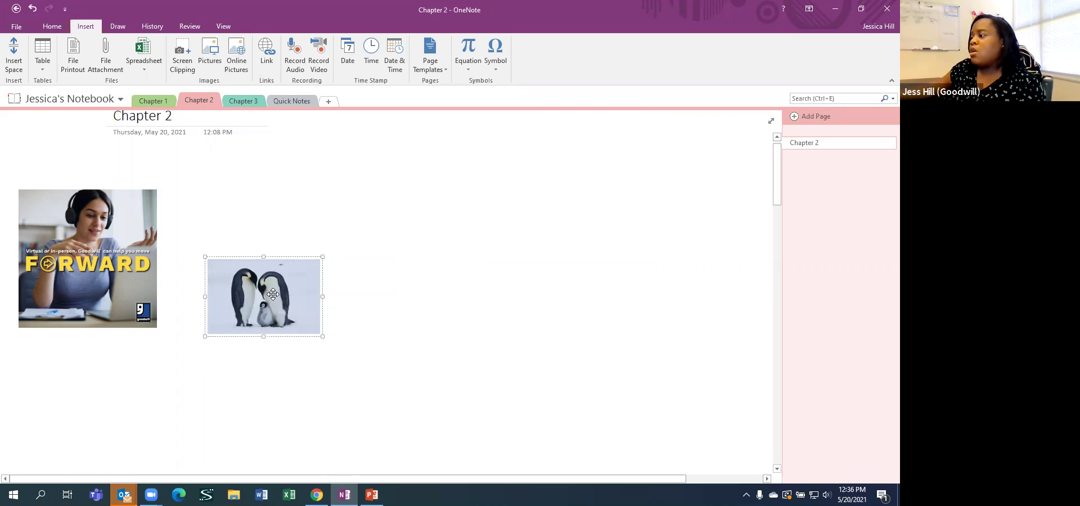
pyautogui.moveTo(272, 294); pyautogui.dragTo(91, 383)
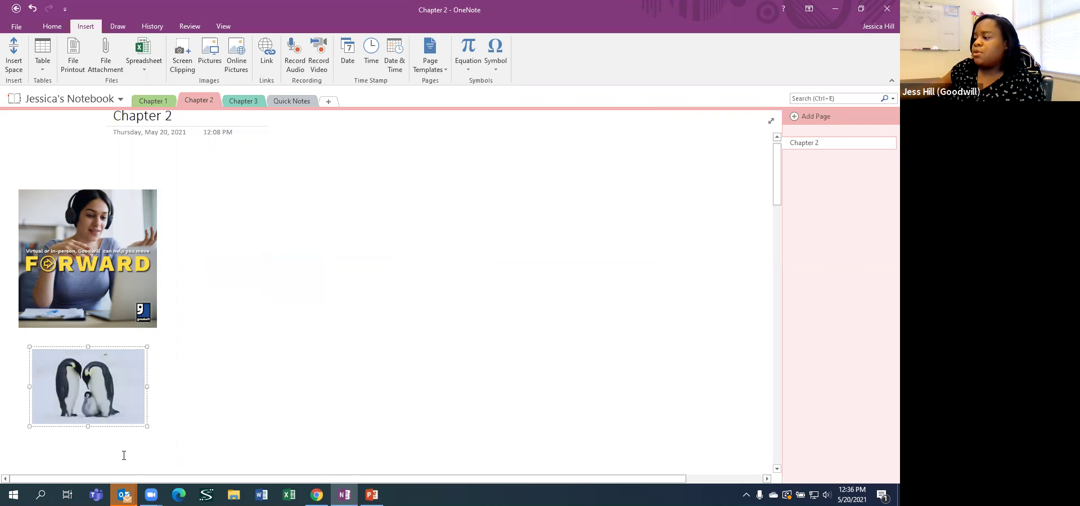
pyautogui.click(322, 356)
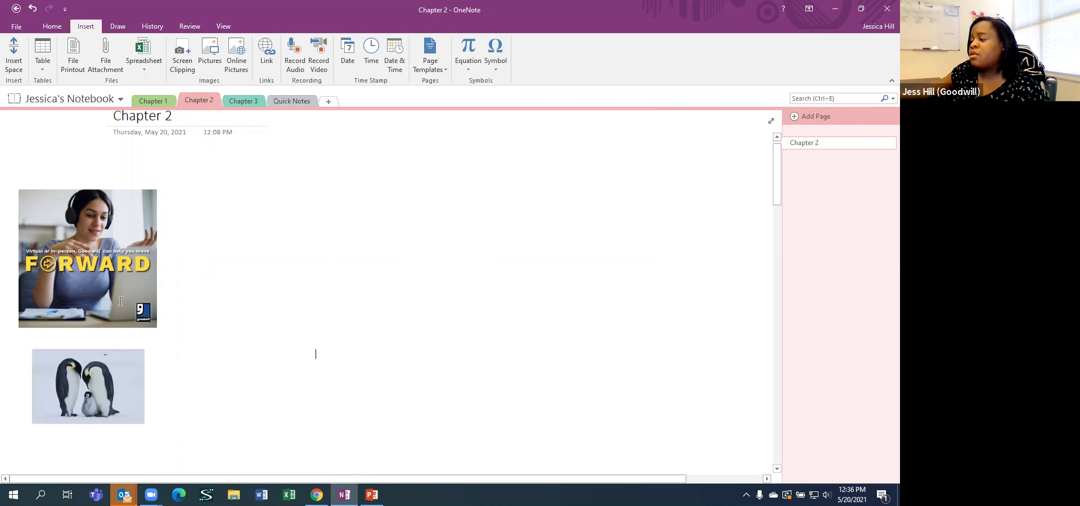
pyautogui.click(90, 226)
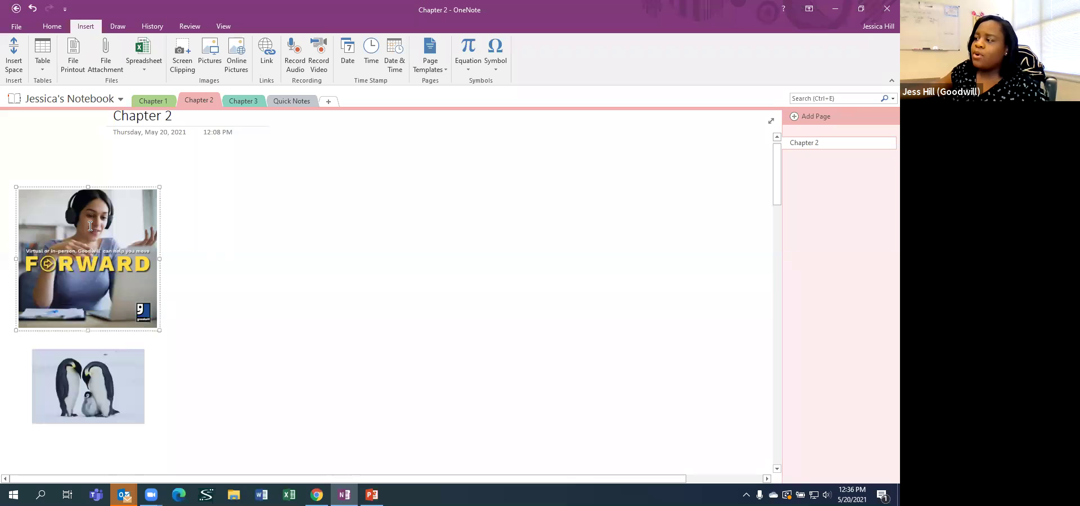
pyautogui.click(234, 231)
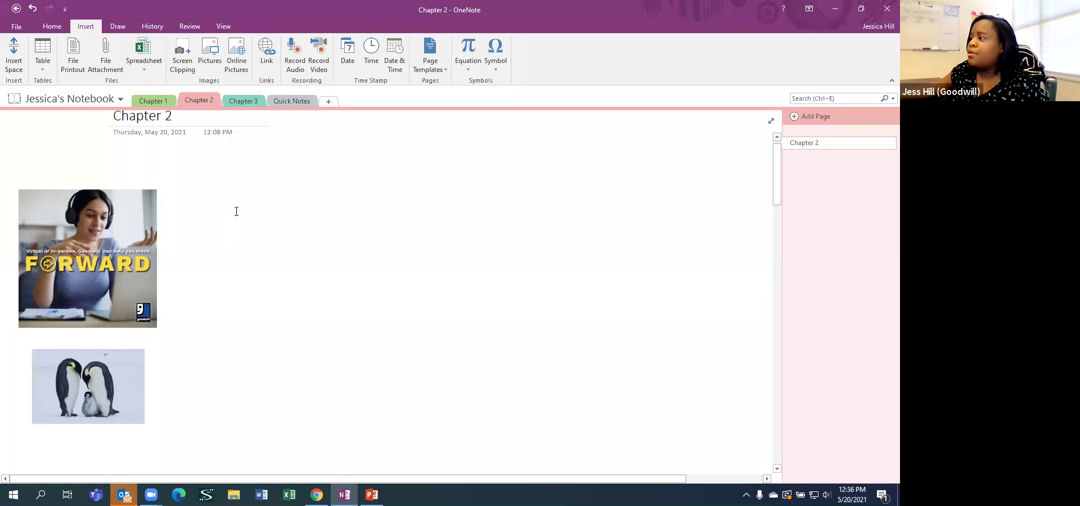
pyautogui.click(265, 53)
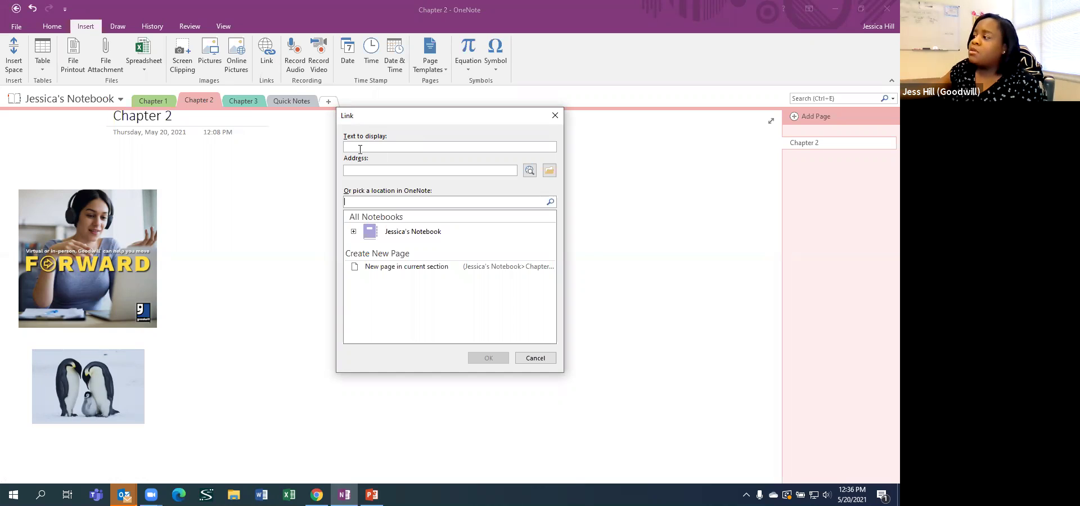
pyautogui.click(409, 145)
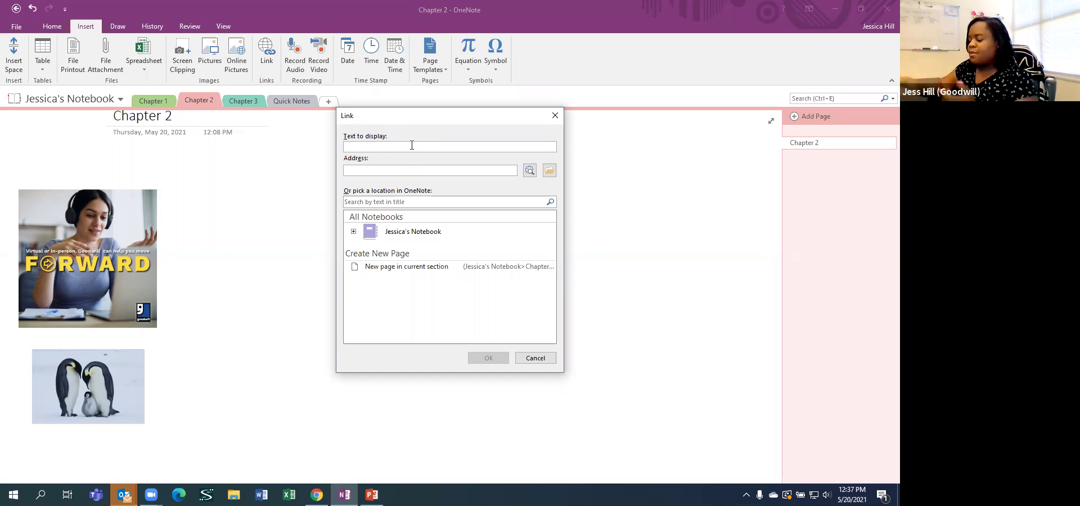
pyautogui.write('Virtu')
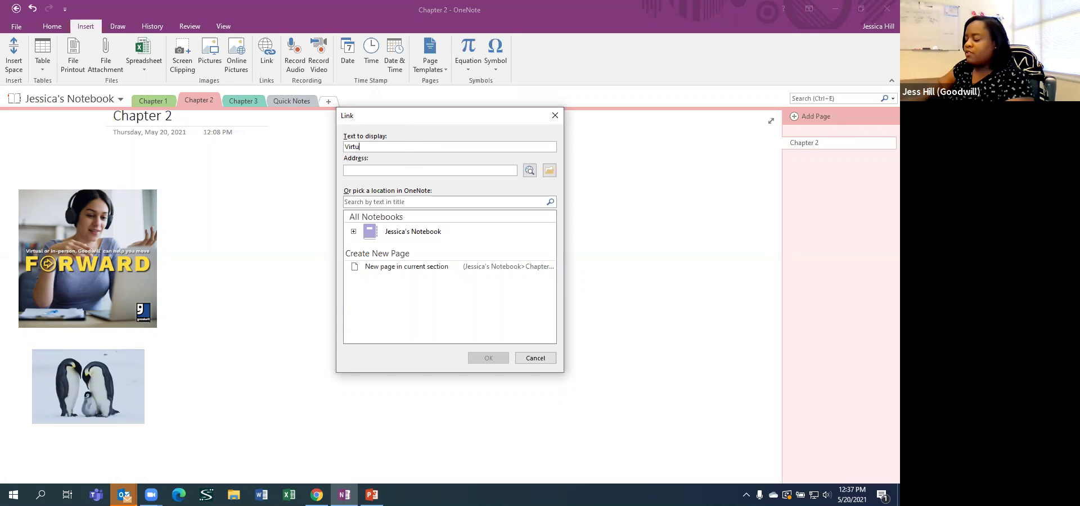
pyautogui.write('al Services')
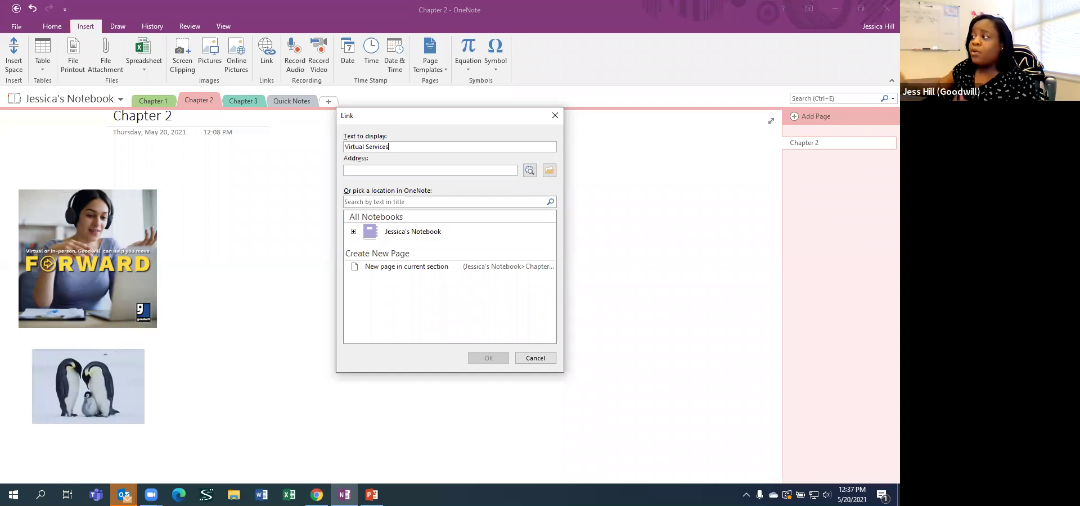
pyautogui.click(447, 170)
pyautogui.write('www.triadggodwill')
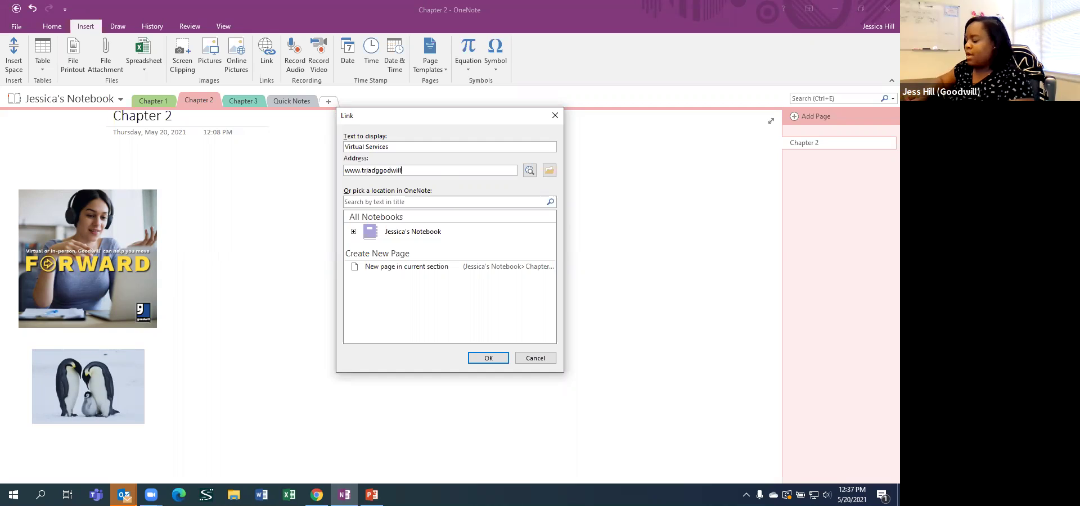
pyautogui.write('.org/vir')
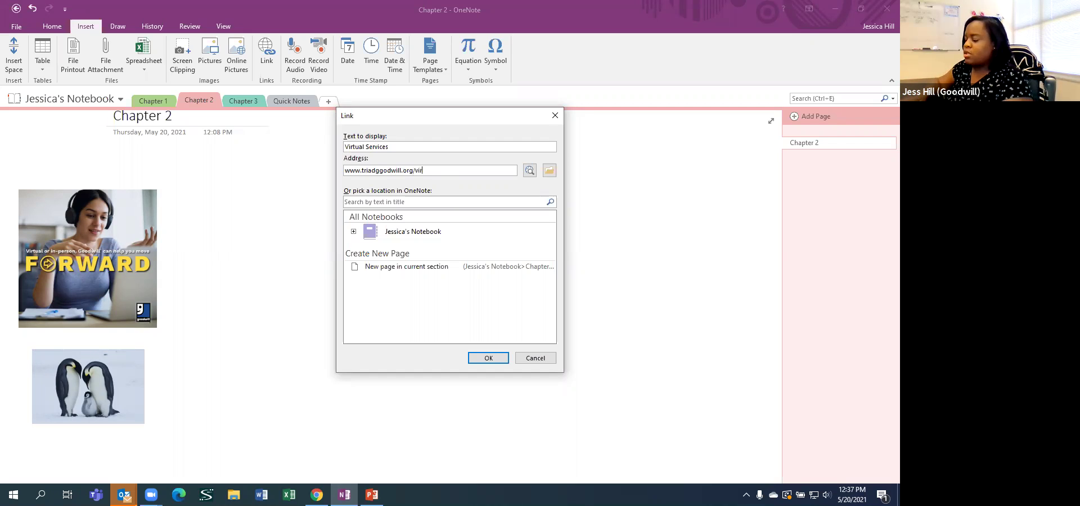
pyautogui.write('tual')
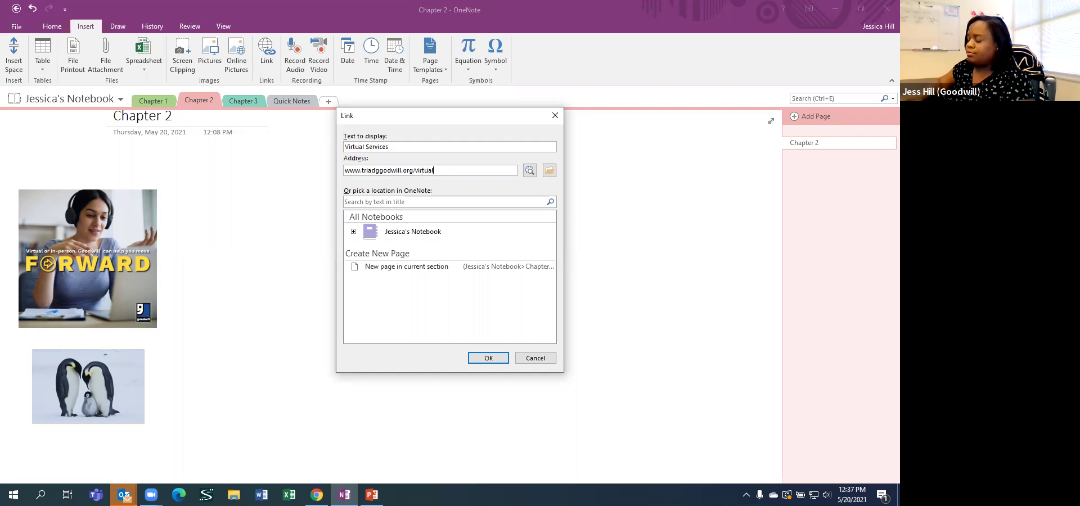
pyautogui.write('-service')
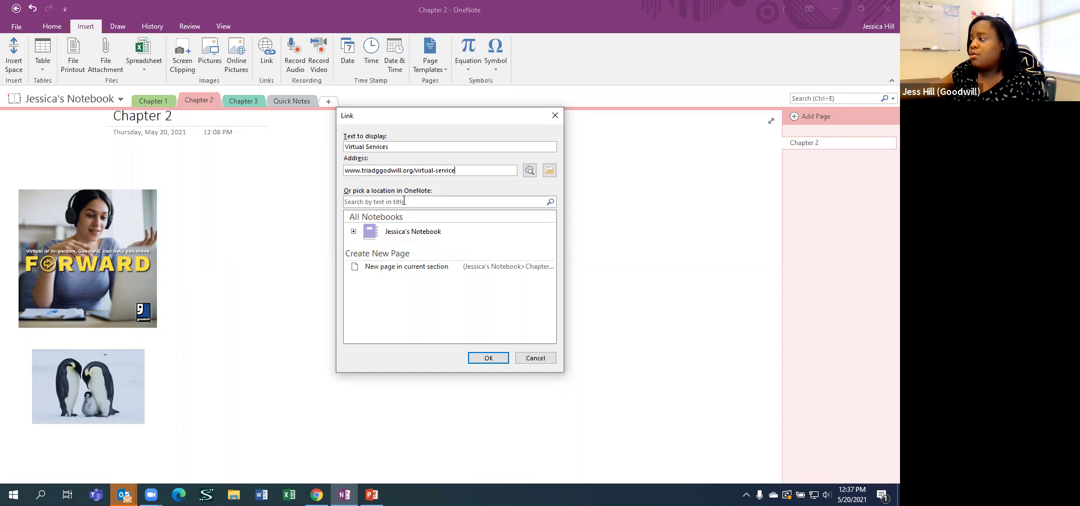
pyautogui.click(354, 231)
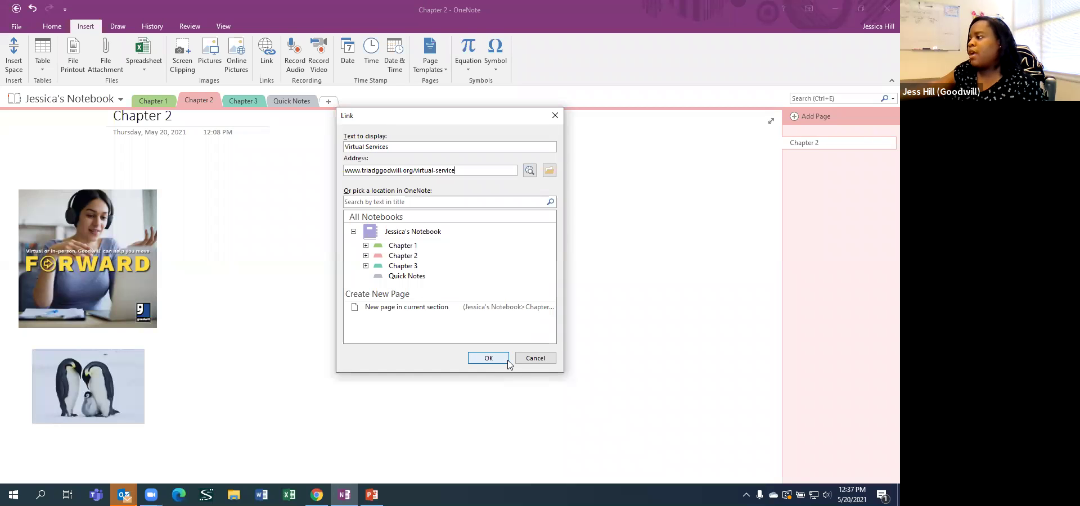
pyautogui.click(488, 359)
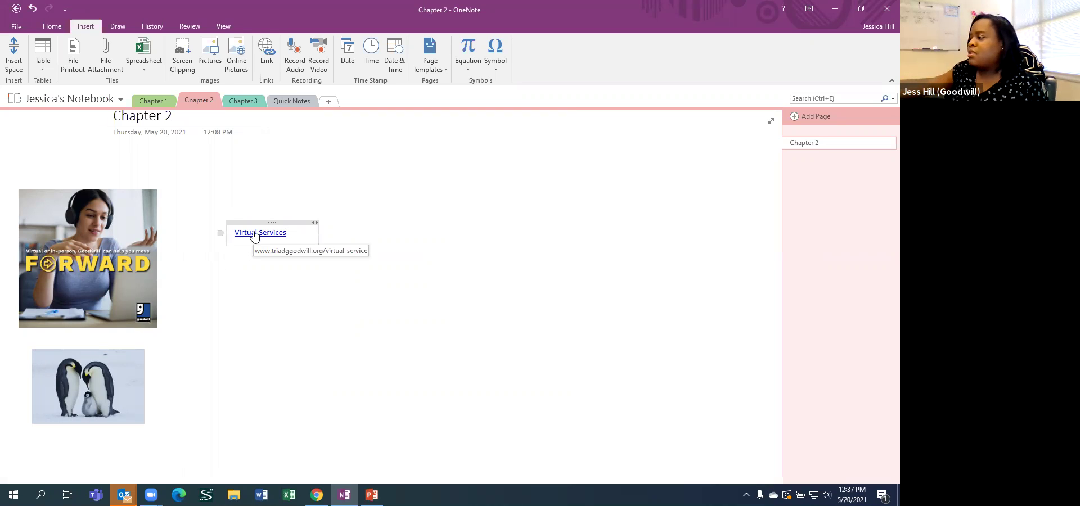
# Move the "Virtual Services" link closer to the upper part of the "Forward" picture
pyautogui.click(249, 328)
pyautogui.click(270, 219)
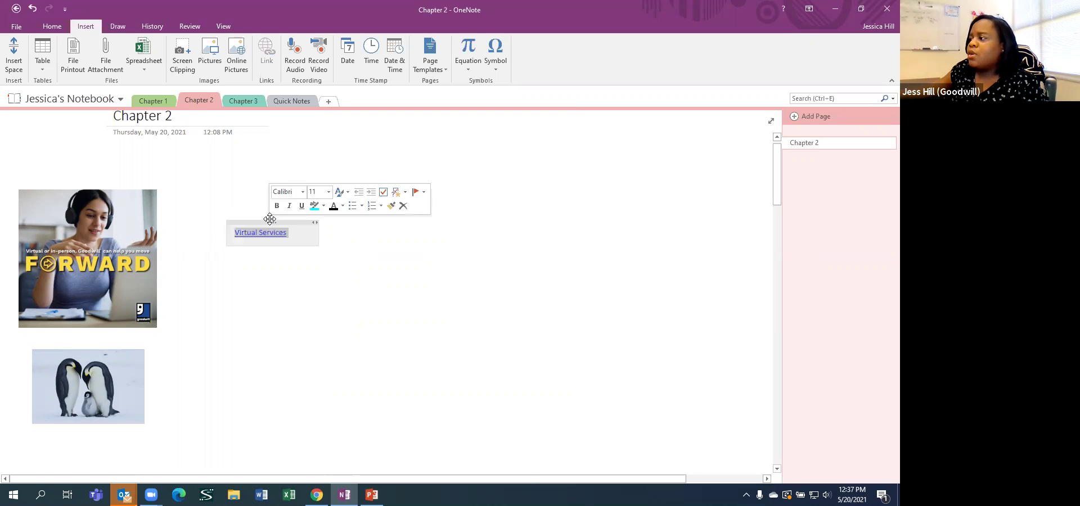
pyautogui.moveTo(270, 219); pyautogui.dragTo(216, 198)
pyautogui.click(222, 261)
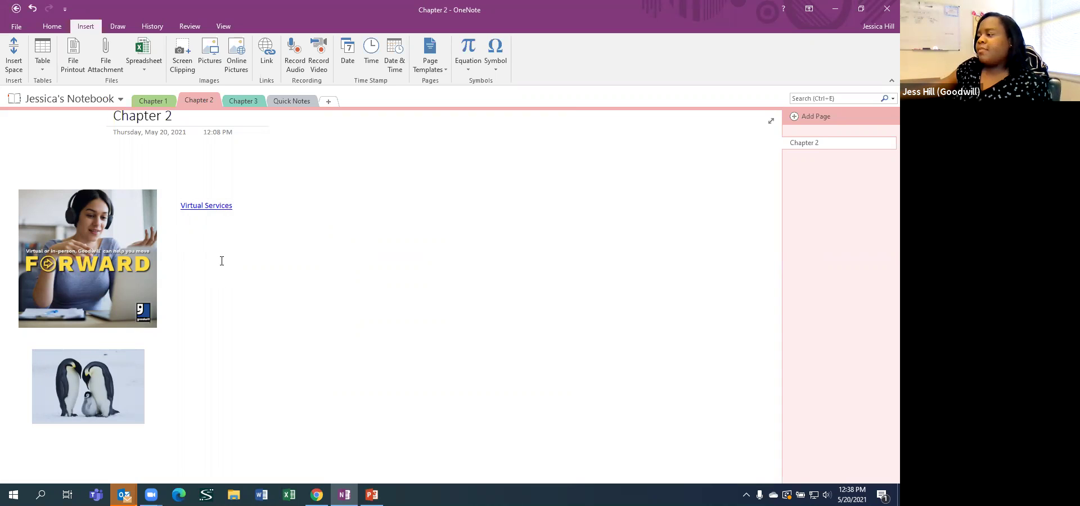
# Examine the link options for the "Forward" picture and leave them without adding an address
pyautogui.rightClick(124, 235)
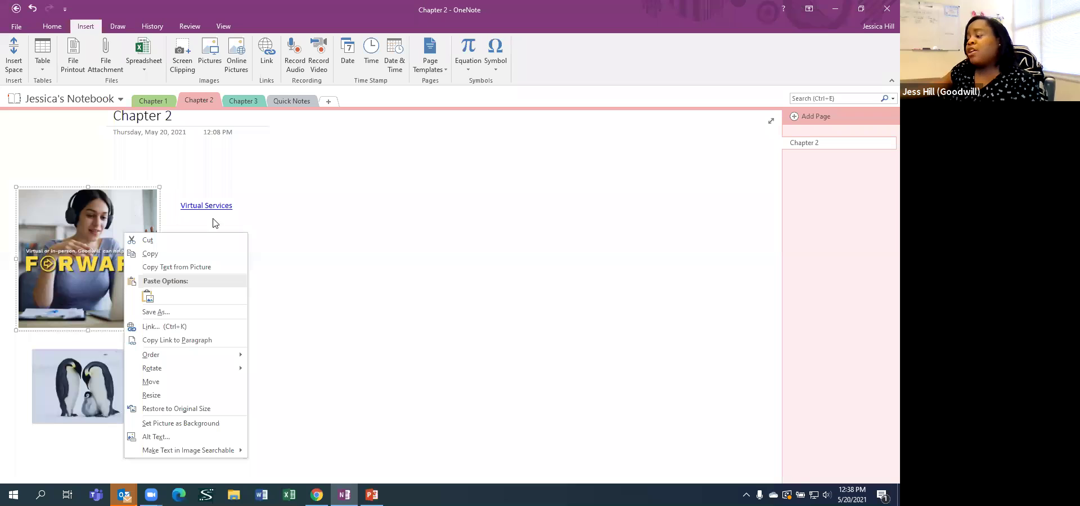
pyautogui.click(294, 222)
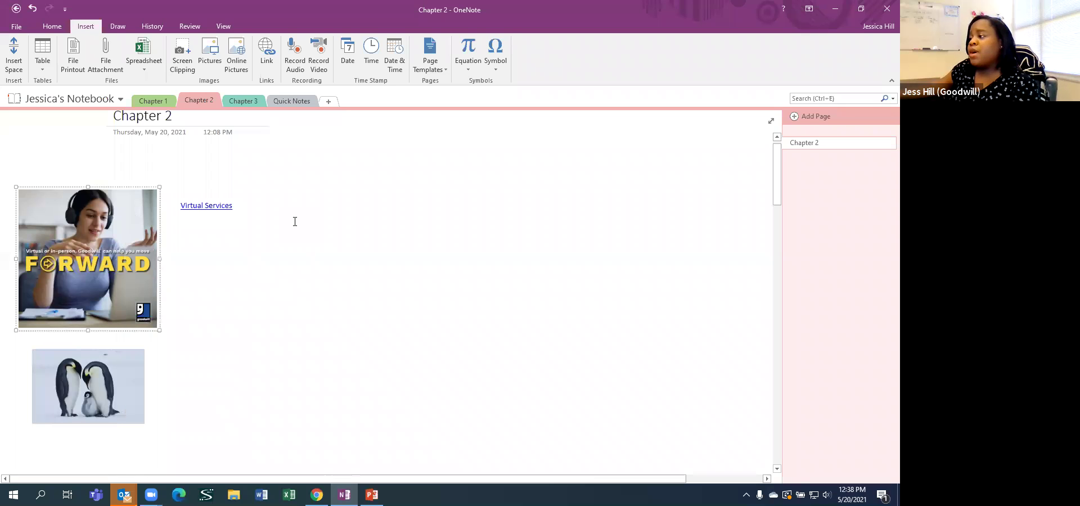
pyautogui.click(306, 248)
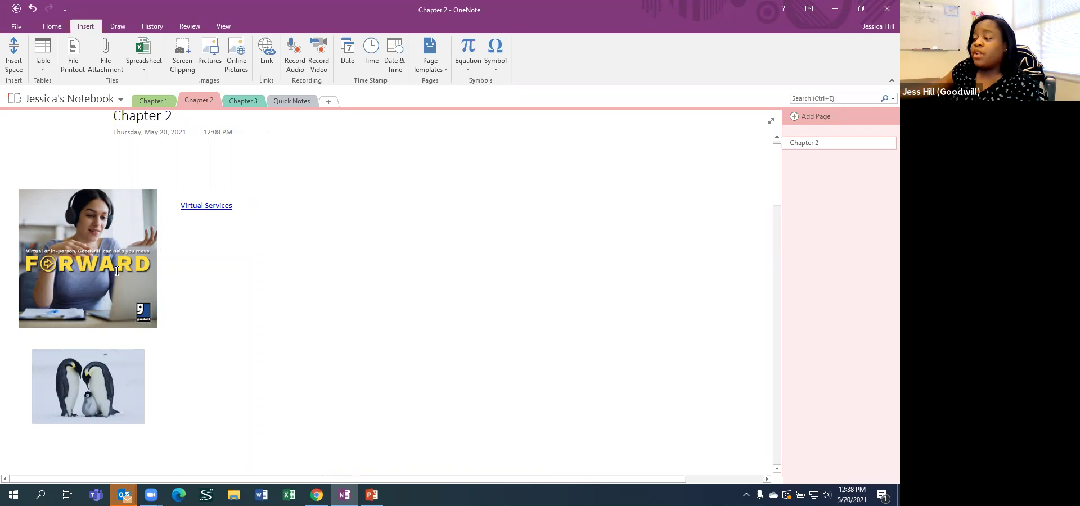
pyautogui.click(107, 229)
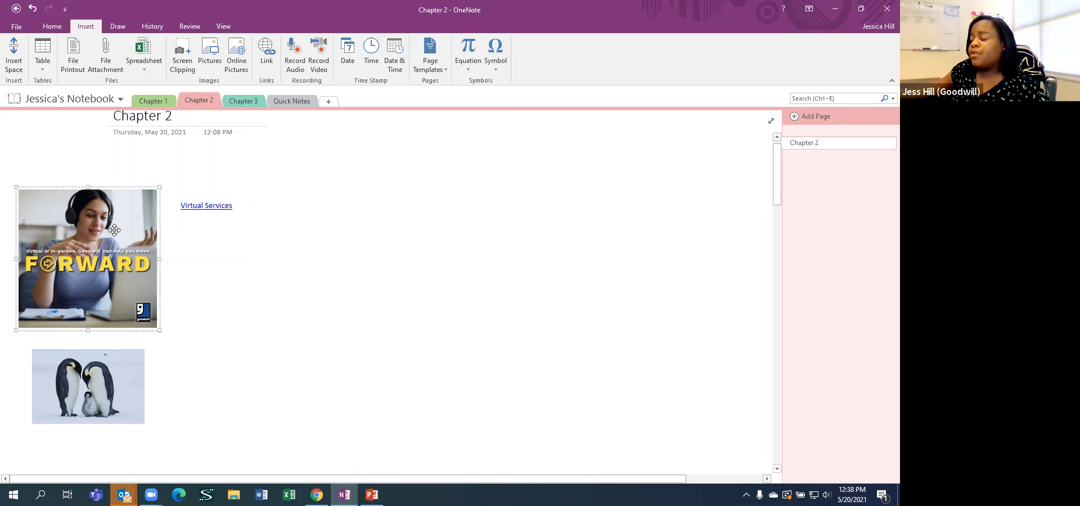
pyautogui.rightClick(115, 231)
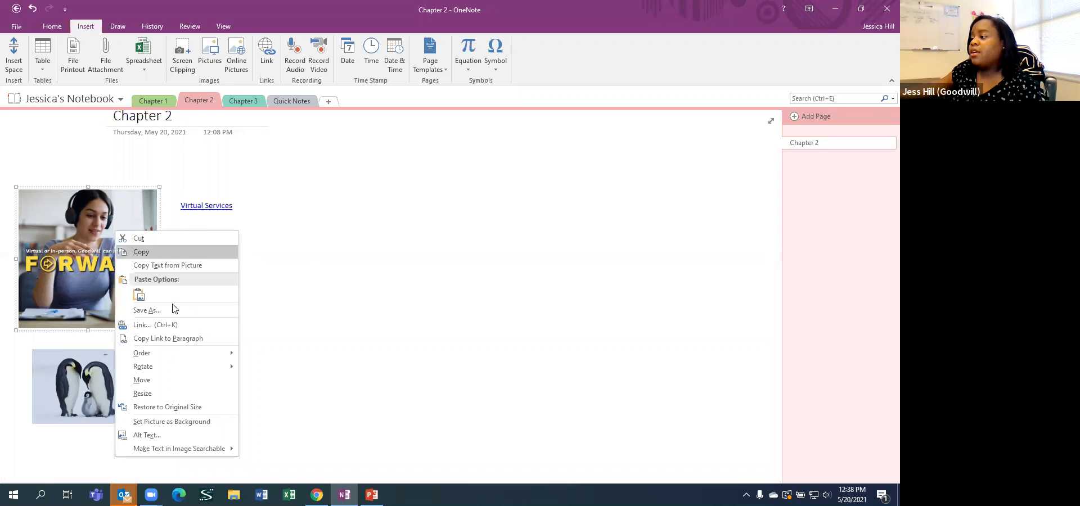
pyautogui.click(174, 326)
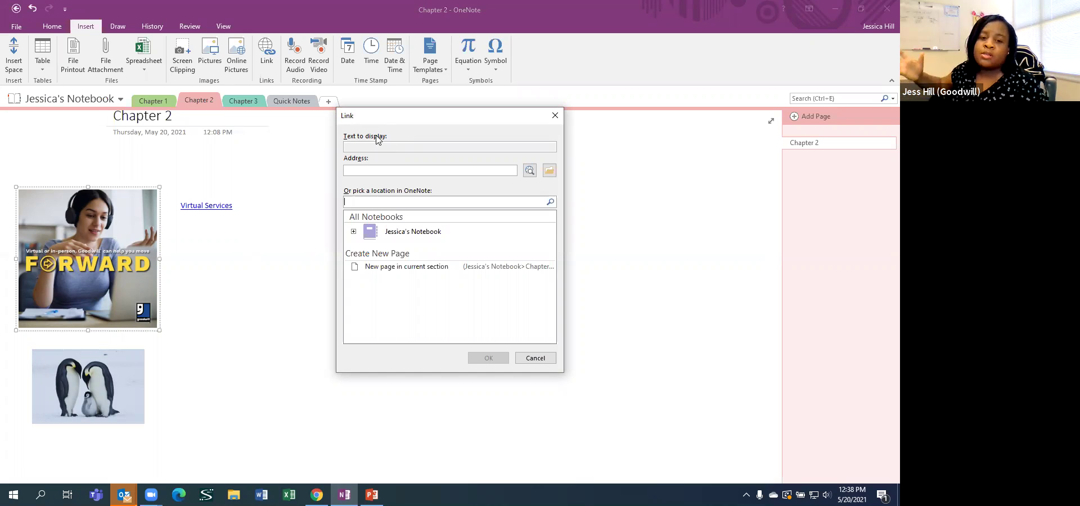
pyautogui.click(402, 169)
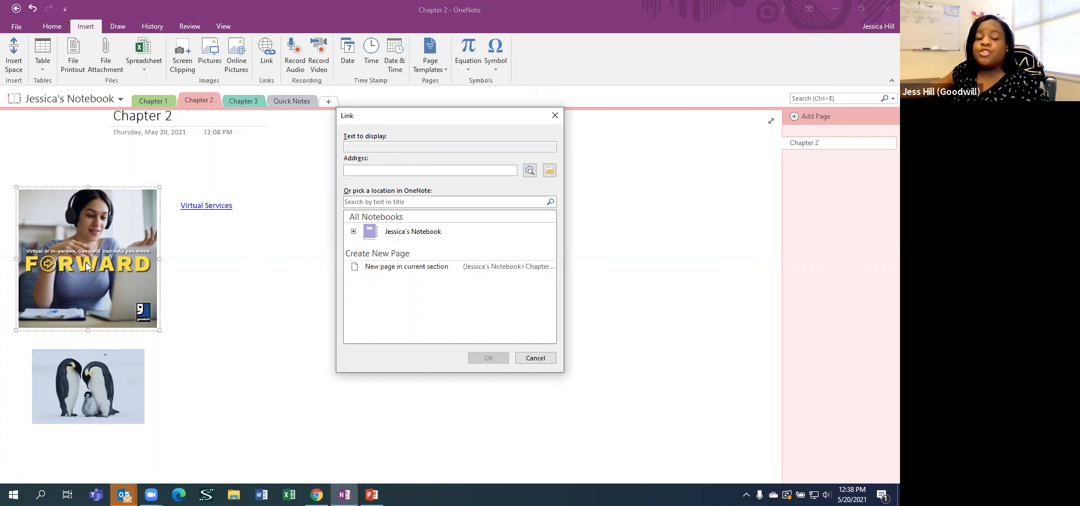
pyautogui.click(534, 359)
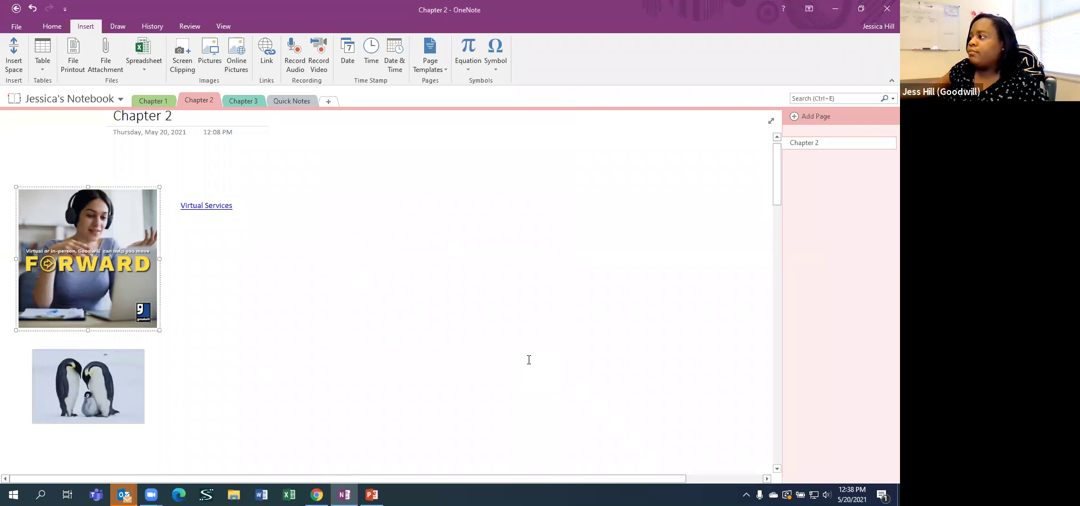
# Follow the "Virtual Services" link, return to the page and move the link directly above the "Forward" picture
pyautogui.click(225, 204)
pyautogui.click(835, 7)
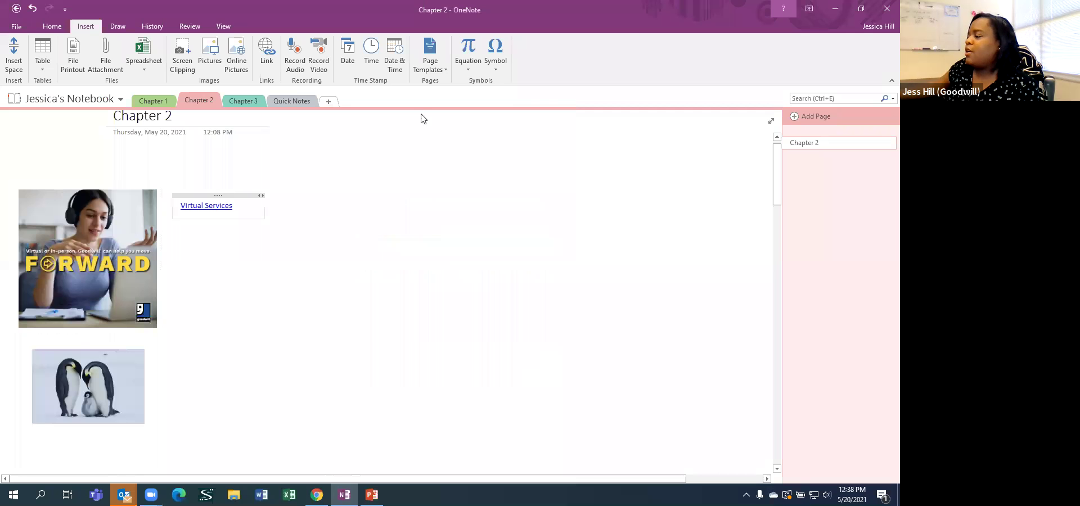
pyautogui.moveTo(234, 192); pyautogui.dragTo(97, 161)
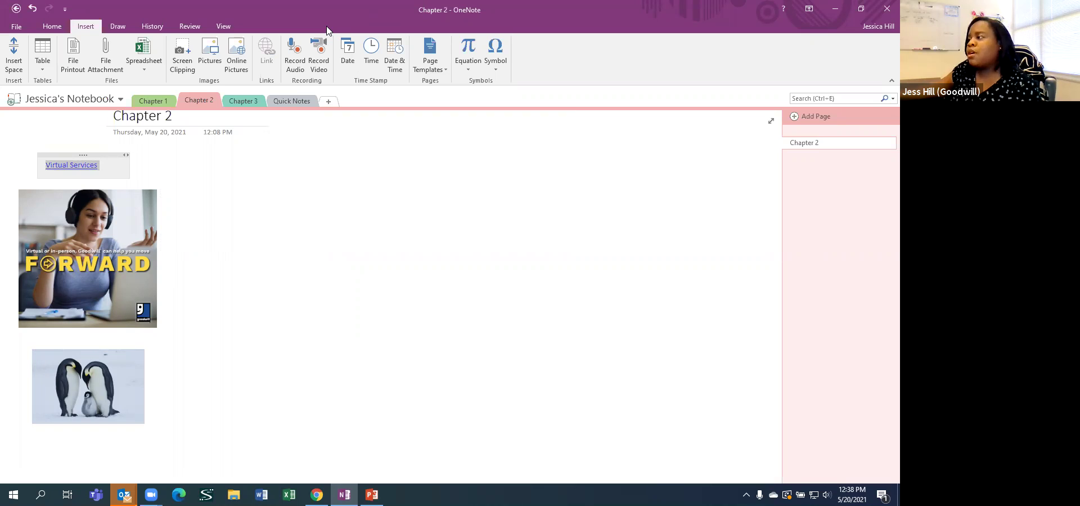
# Record a short audio clip under the "Virtual Services" link, pausing and resuming it once before stopping
pyautogui.click(299, 70)
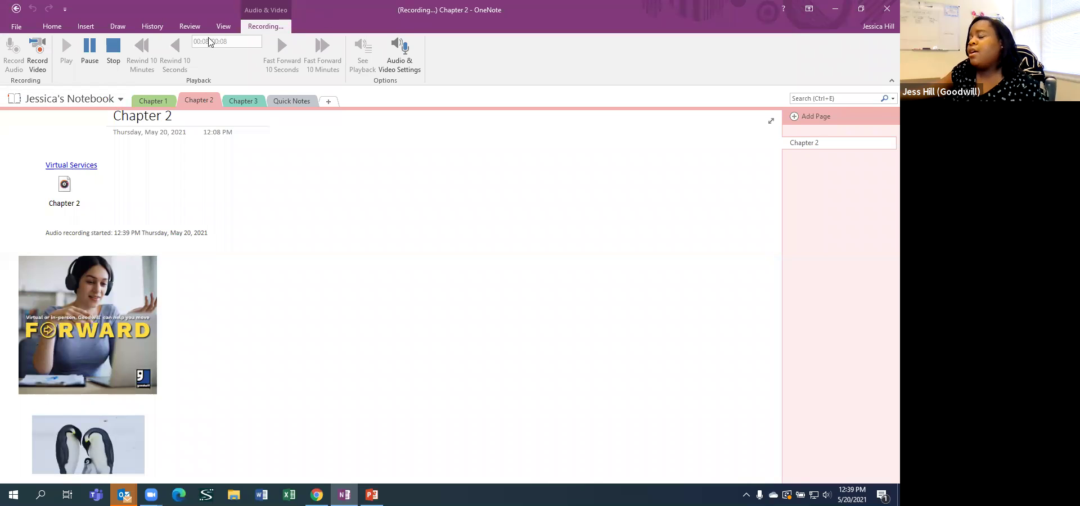
pyautogui.click(97, 60)
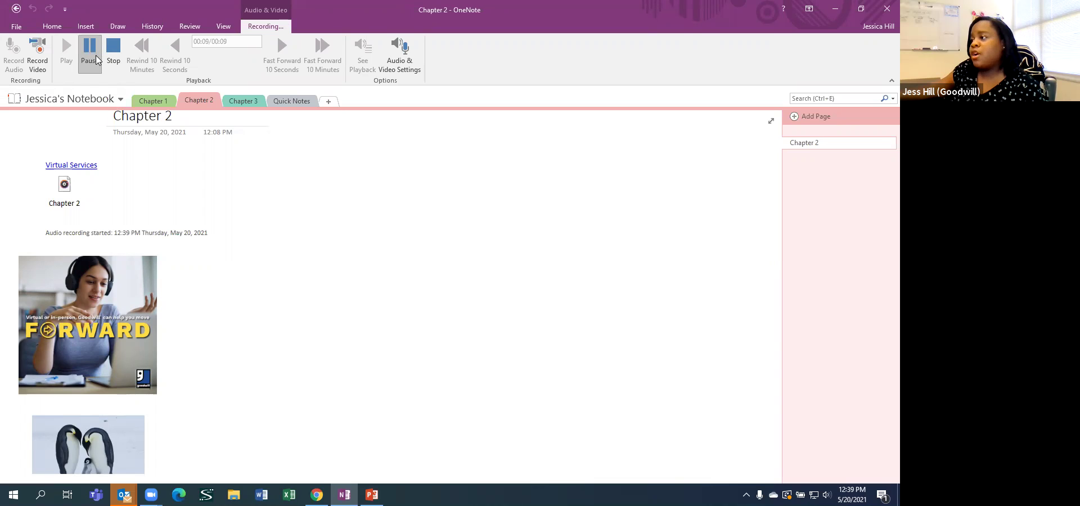
pyautogui.click(95, 58)
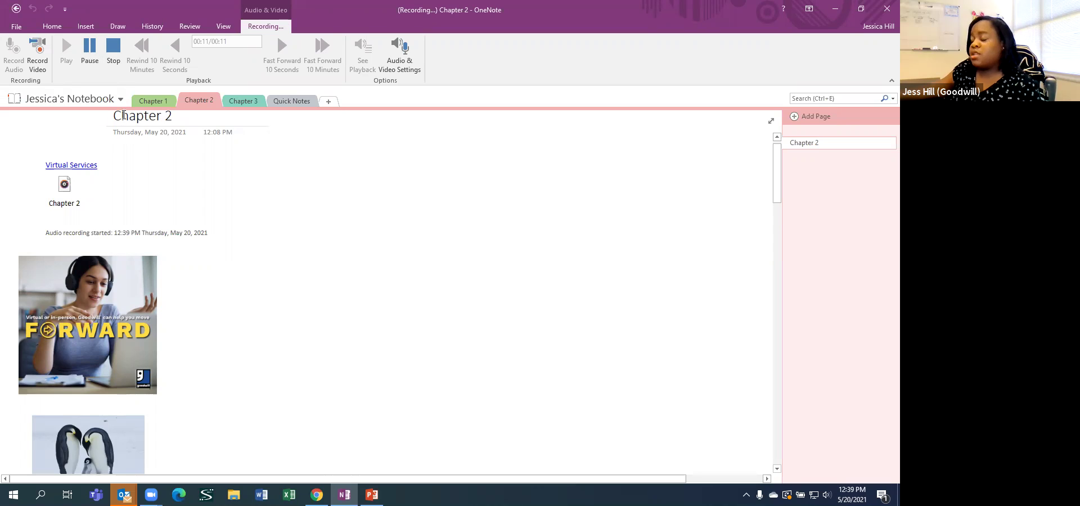
pyautogui.click(111, 54)
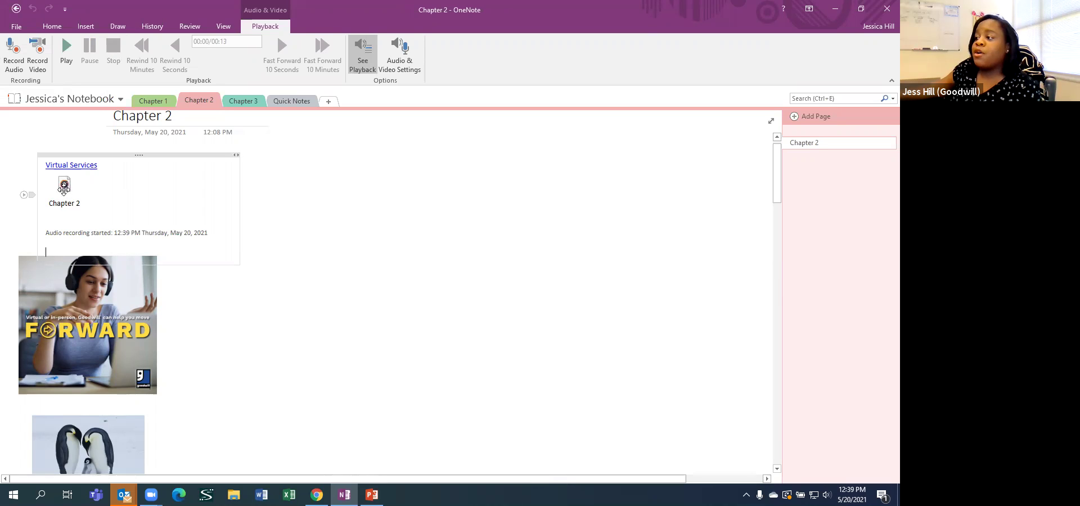
# Move the note container holding the "Virtual Services" link and audio recording into the empty area beside the pictures
pyautogui.moveTo(141, 154); pyautogui.dragTo(331, 179)
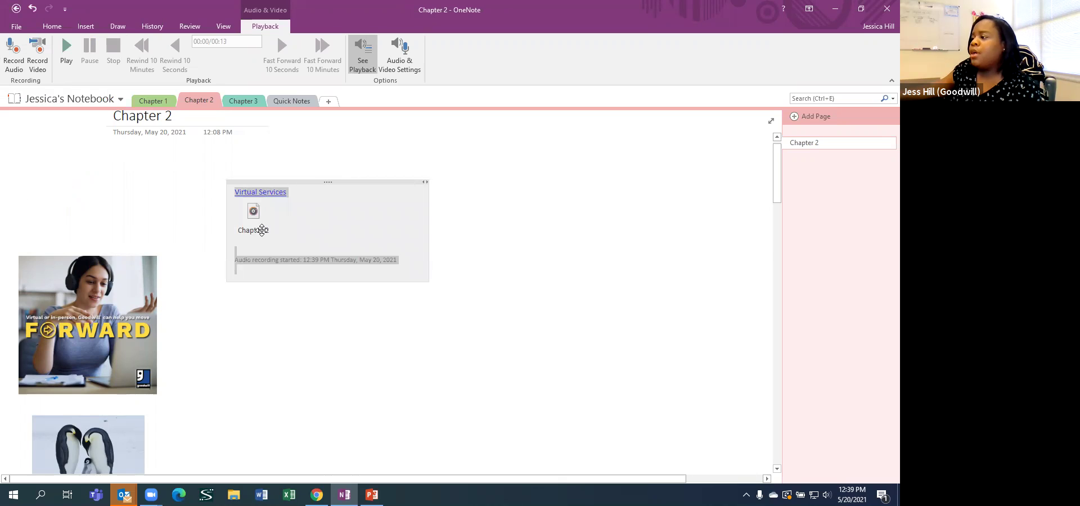
pyautogui.click(306, 354)
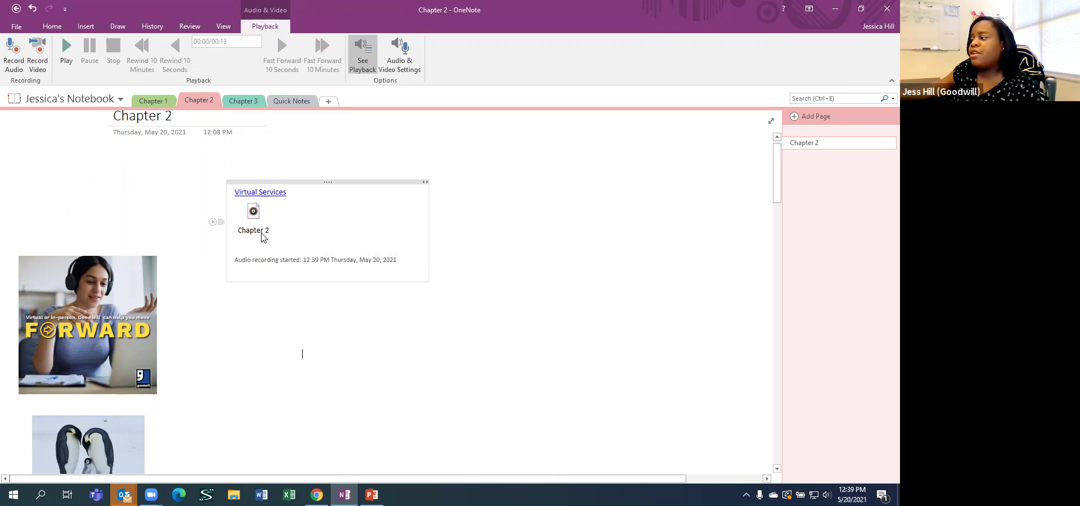
pyautogui.rightClick(262, 233)
pyautogui.click(251, 265)
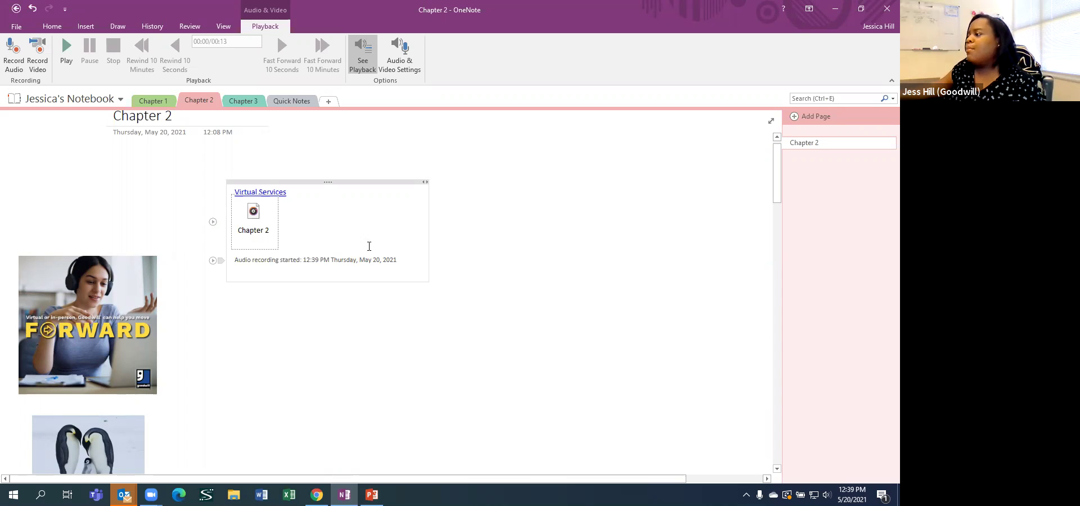
pyautogui.click(383, 181)
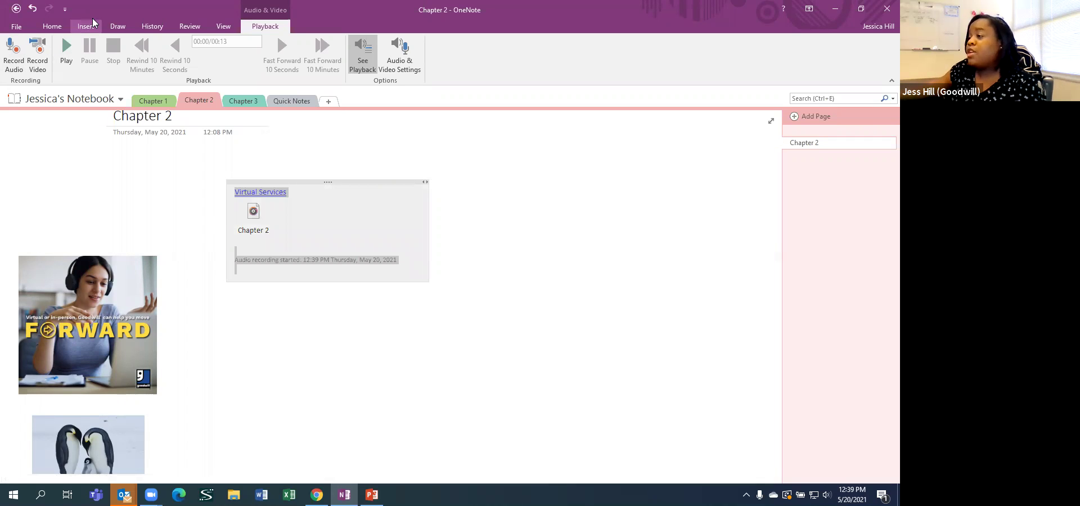
pyautogui.click(49, 27)
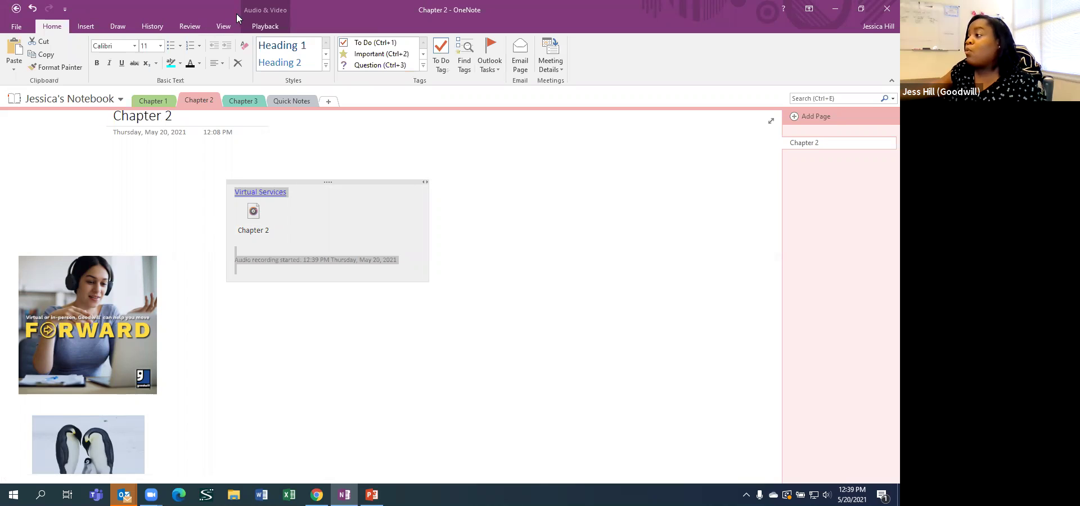
pyautogui.click(117, 28)
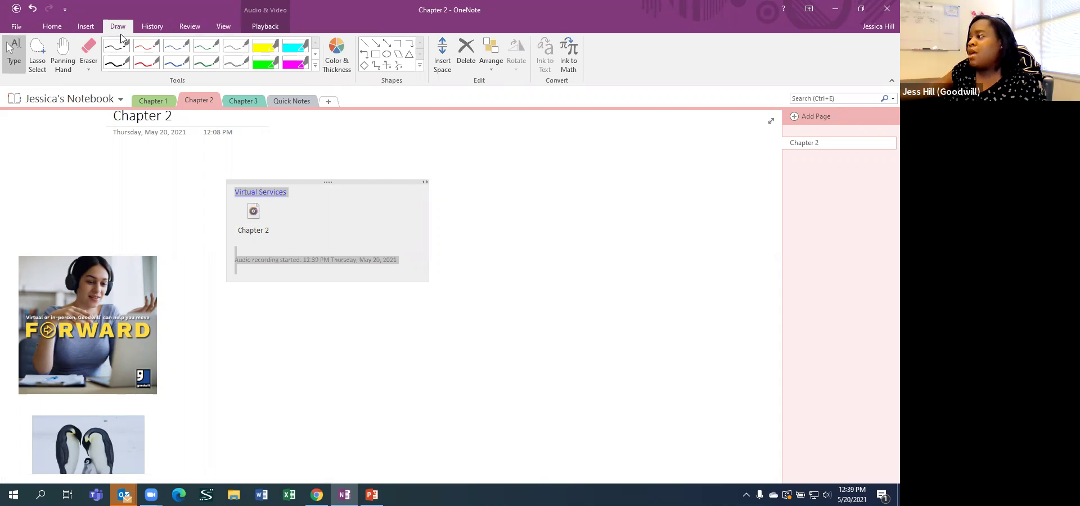
pyautogui.click(153, 29)
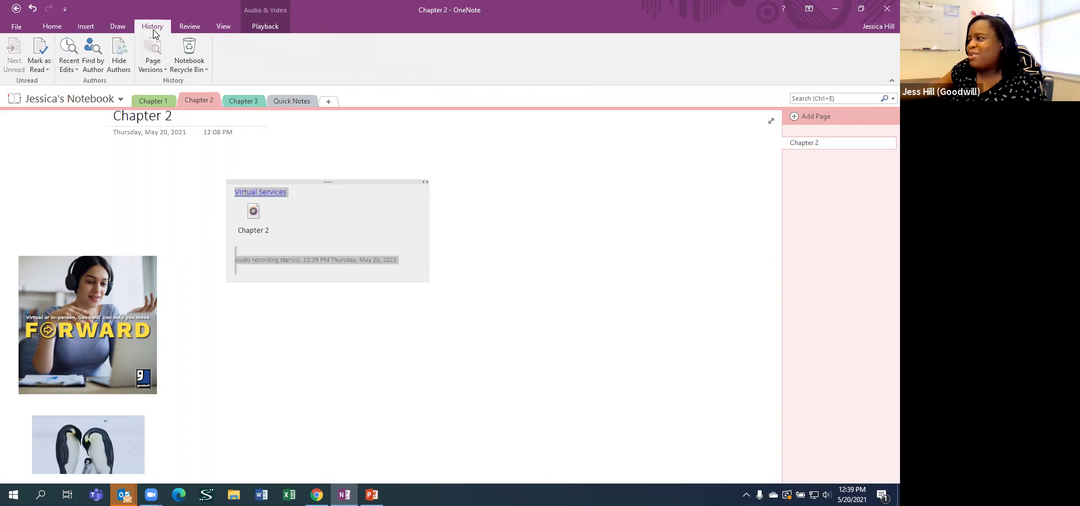
pyautogui.click(111, 25)
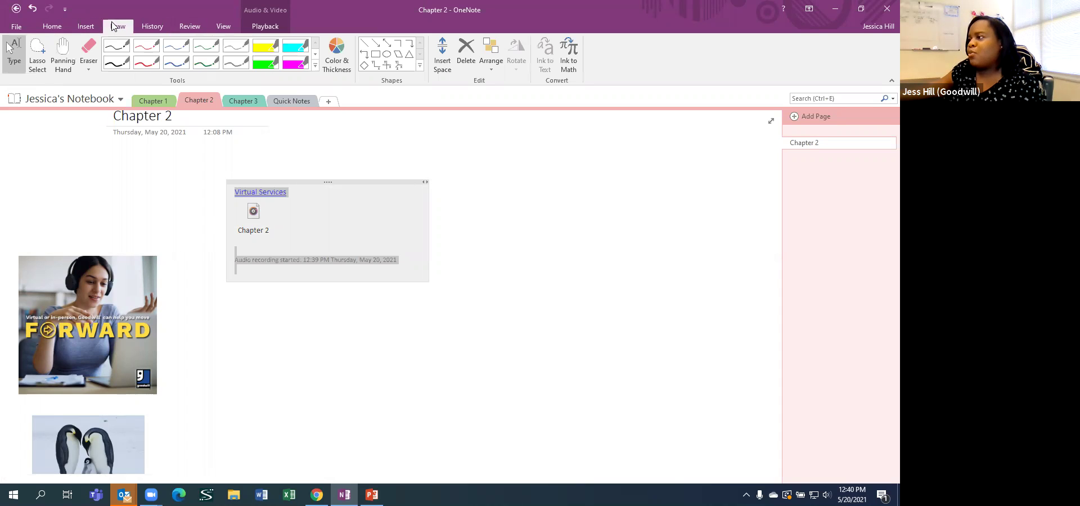
# Move the note container with the "Virtual Services" link and audio recording directly above the "Forward" picture
pyautogui.click(81, 26)
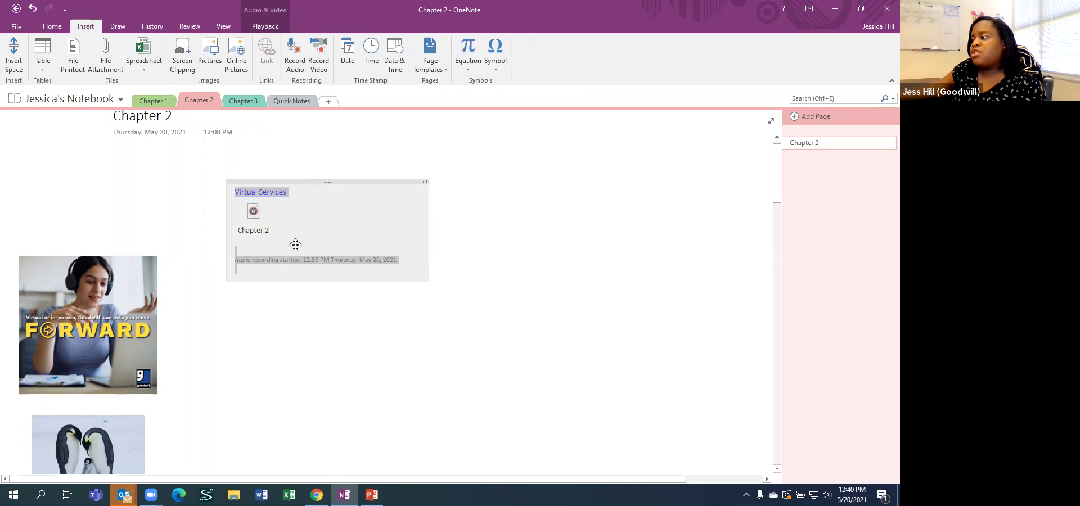
pyautogui.click(309, 318)
pyautogui.click(323, 228)
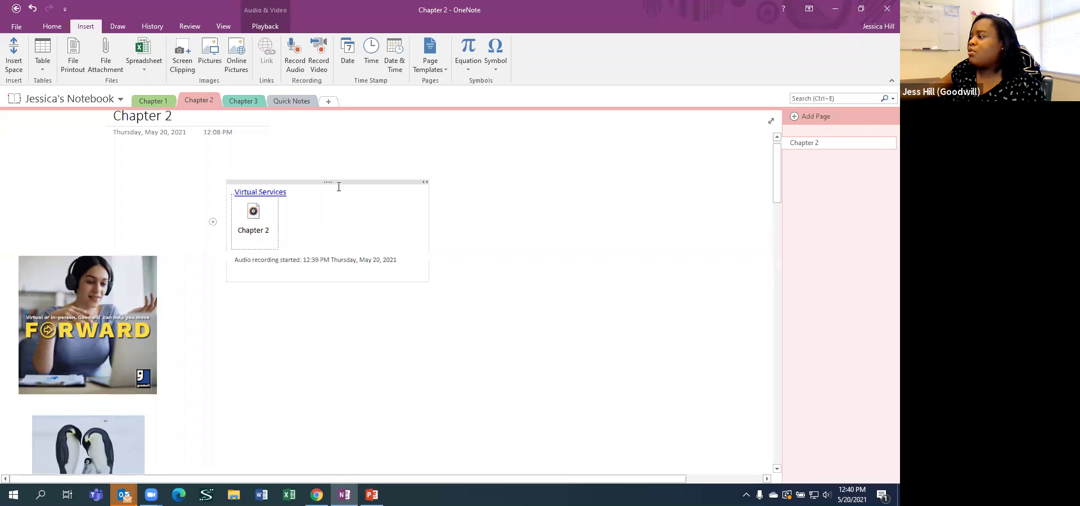
pyautogui.moveTo(339, 181); pyautogui.dragTo(128, 144)
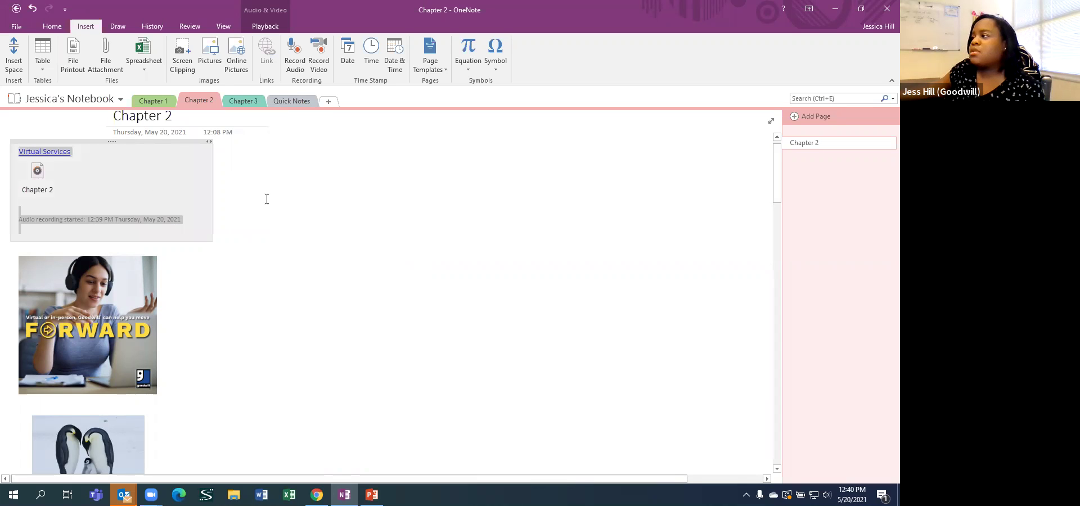
# Place a time stamp beside the "Forward" picture and a combined date and time stamp beside the penguin picture
pyautogui.click(397, 150)
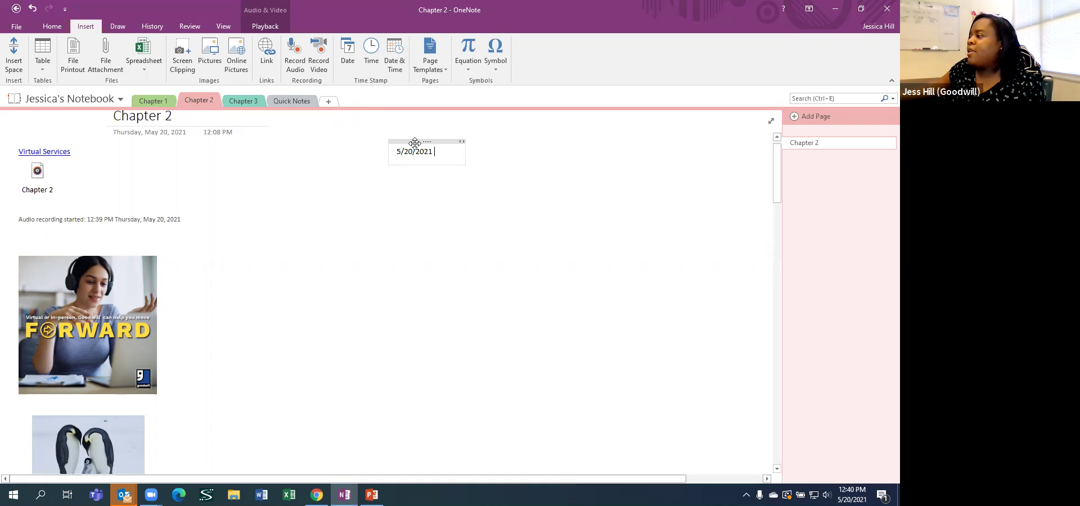
pyautogui.moveTo(403, 150); pyautogui.dragTo(172, 294)
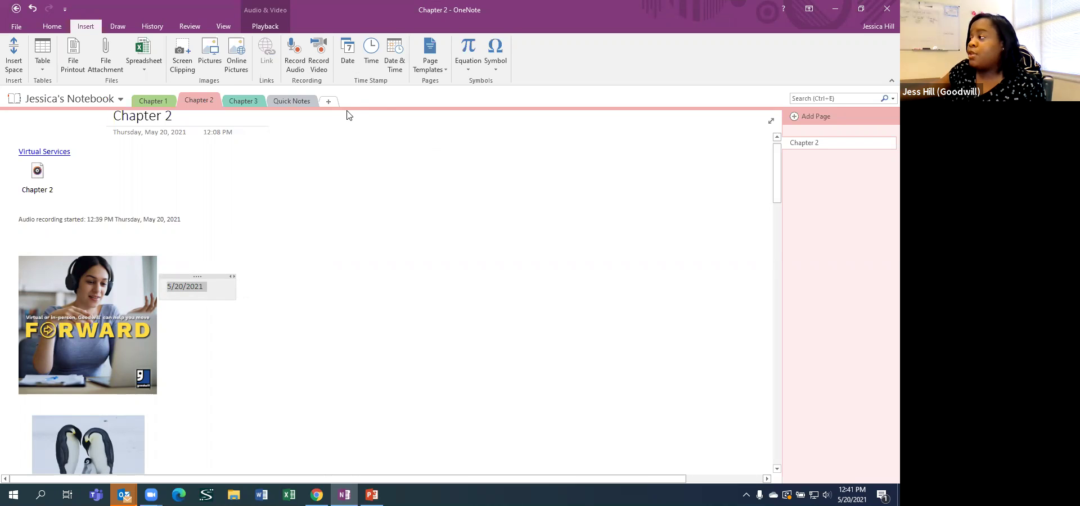
pyautogui.click(372, 54)
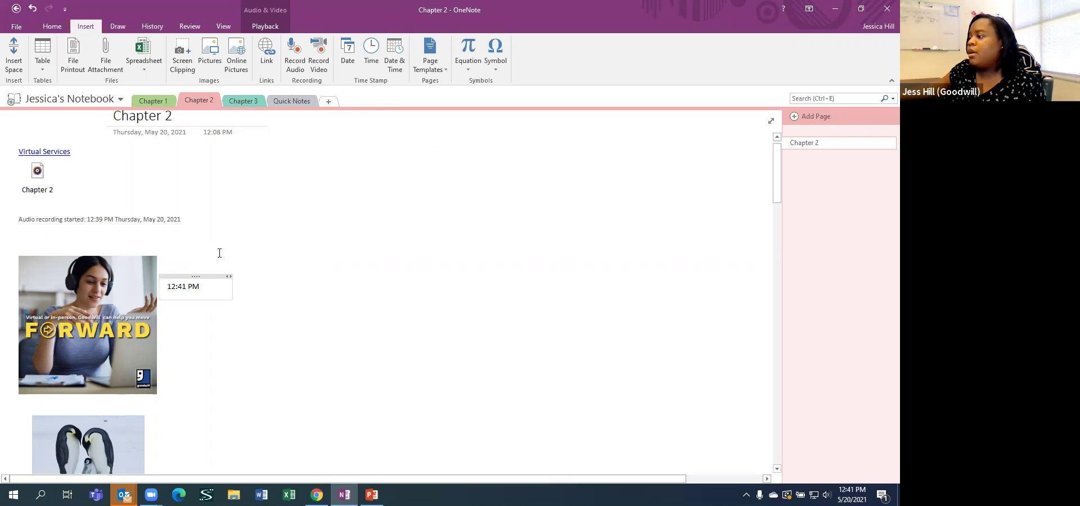
pyautogui.click(395, 56)
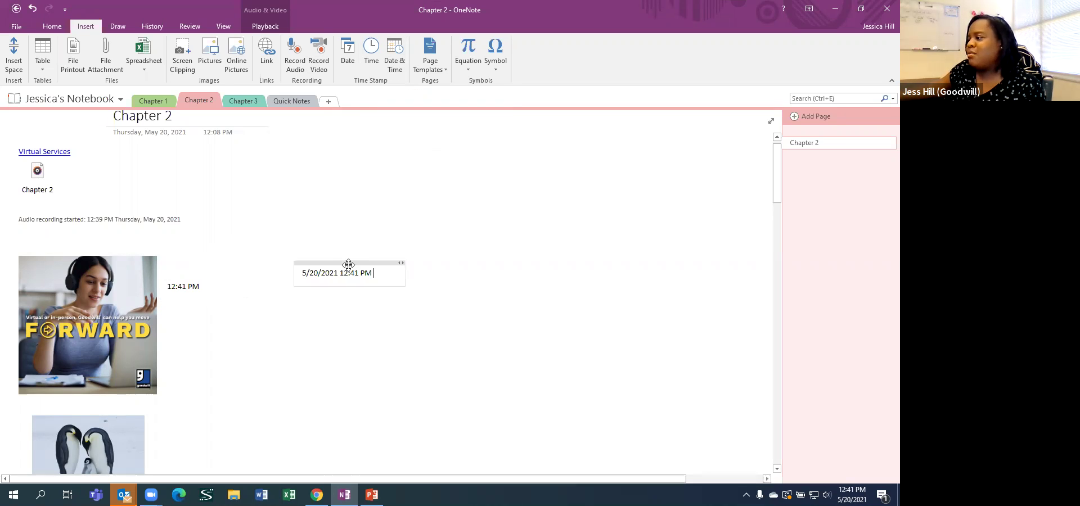
pyautogui.moveTo(317, 294); pyautogui.dragTo(204, 414)
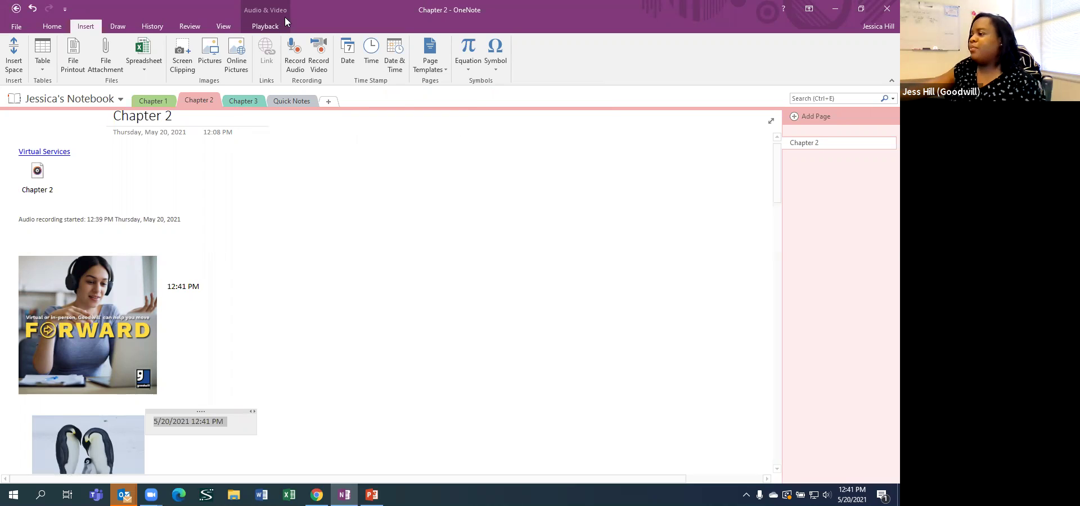
pyautogui.click(243, 105)
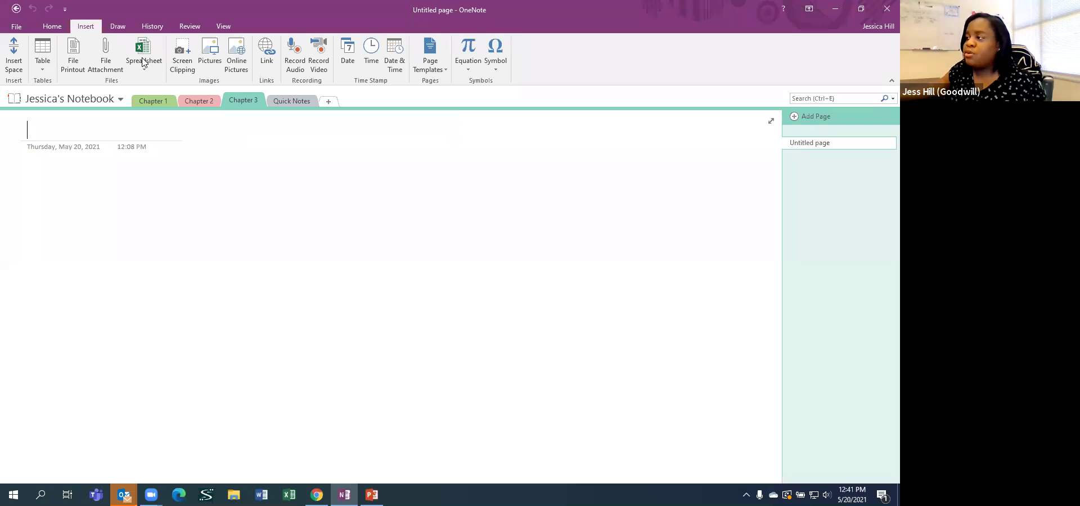
pyautogui.click(158, 104)
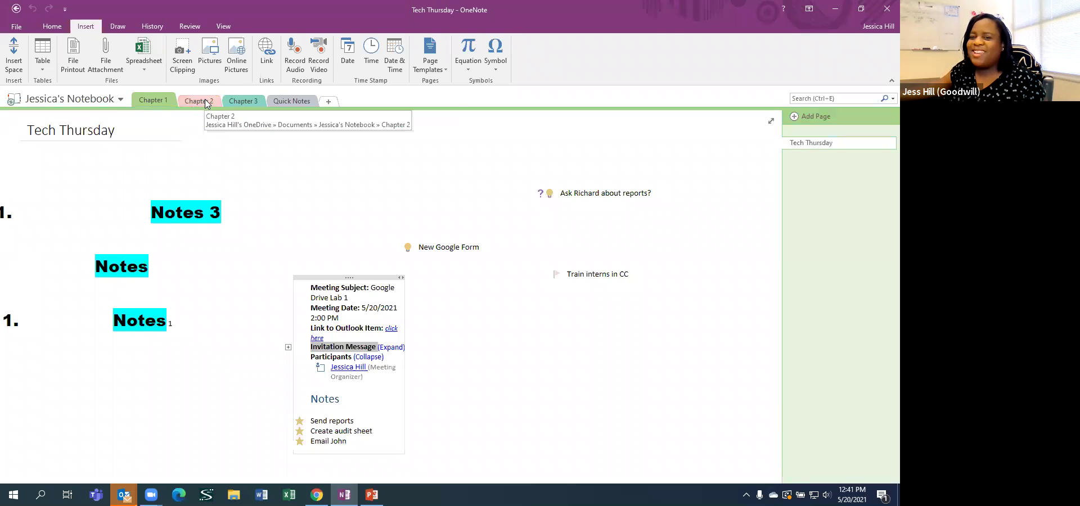
pyautogui.click(199, 101)
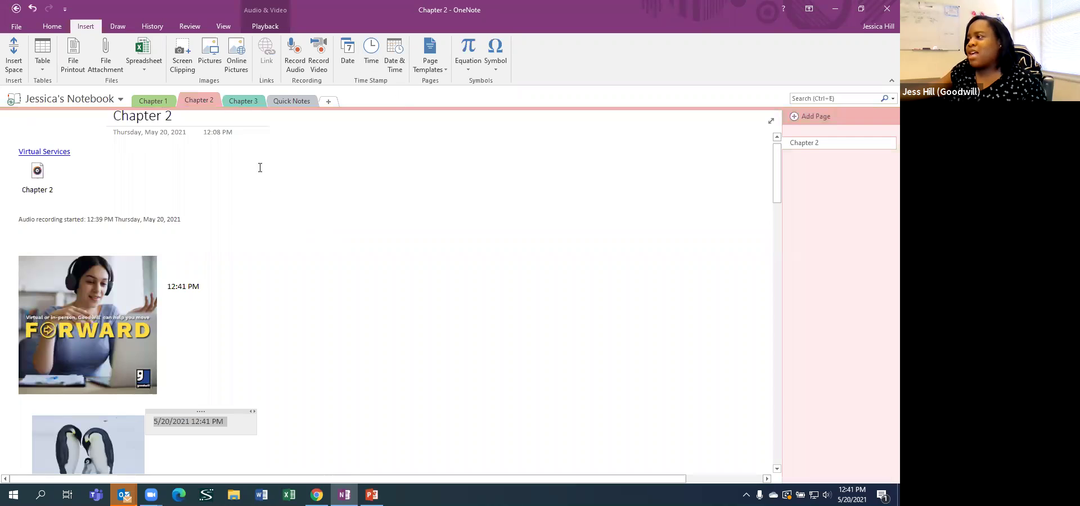
# Go to the untitled page in the Chapter 3 section and open the full list of page templates
pyautogui.click(252, 101)
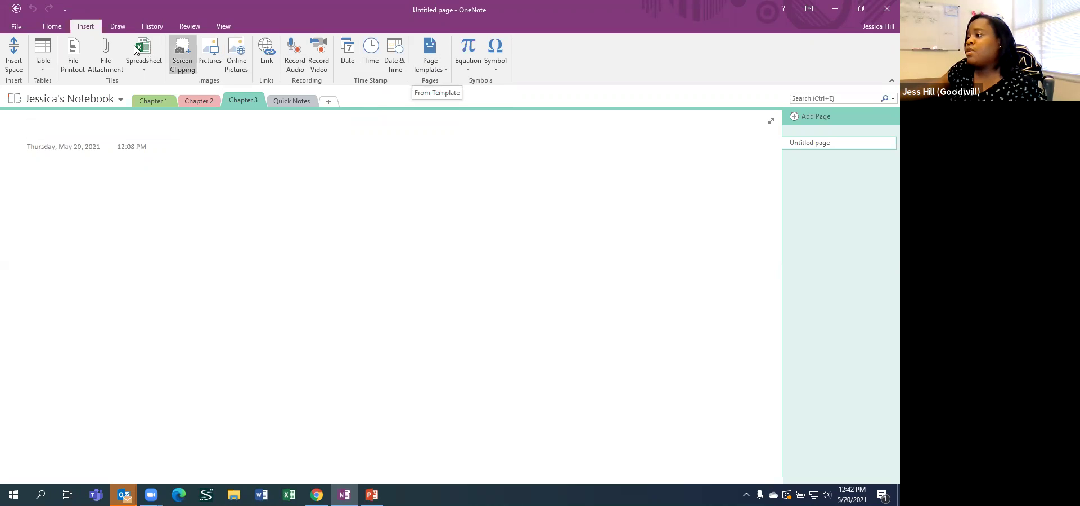
pyautogui.click(433, 69)
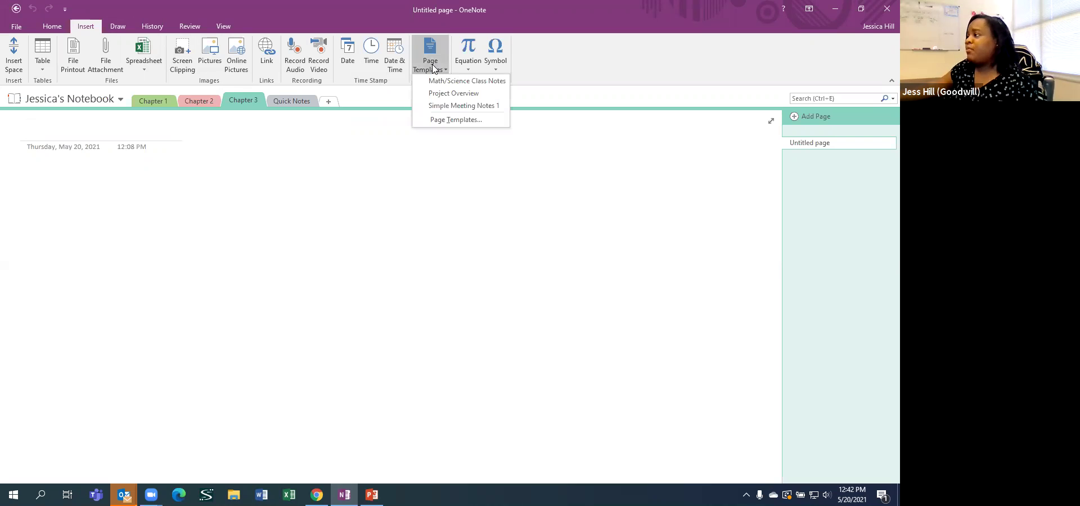
pyautogui.click(433, 70)
pyautogui.click(443, 69)
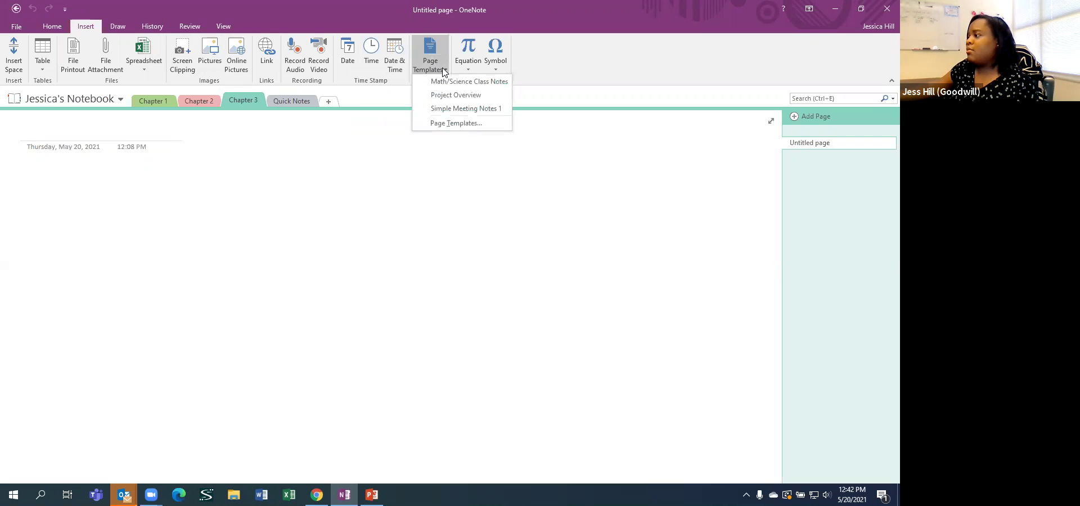
pyautogui.click(443, 70)
pyautogui.click(443, 69)
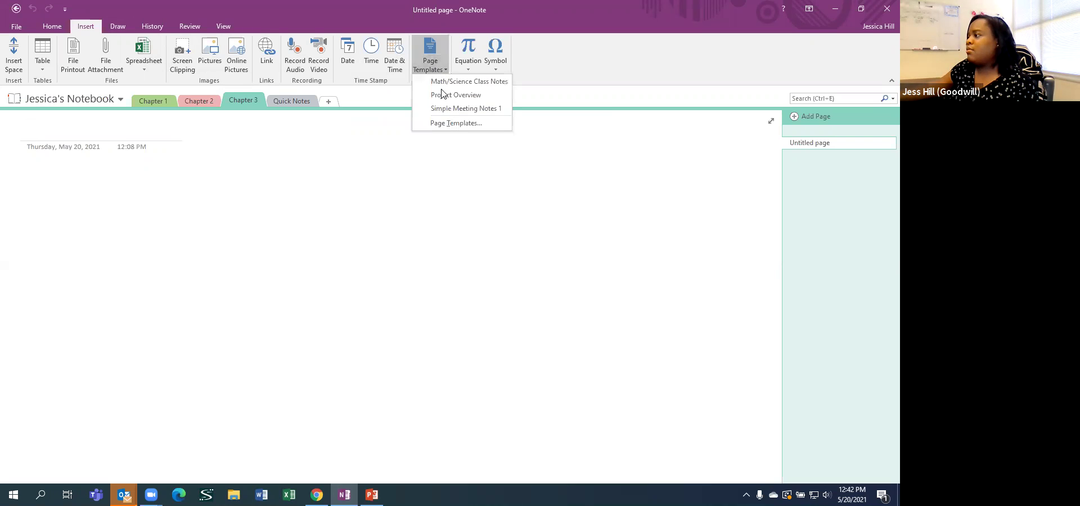
pyautogui.click(445, 124)
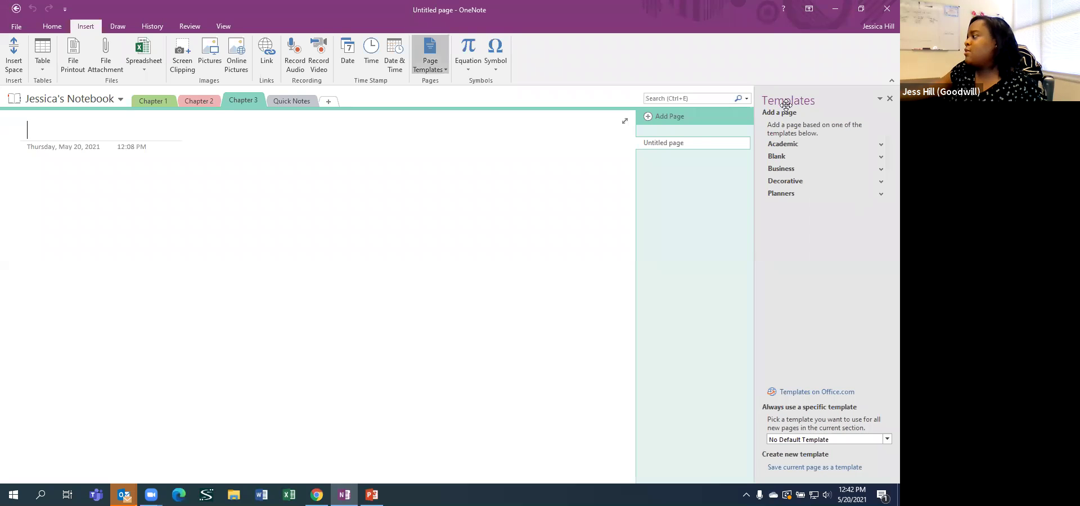
# Browse the Academic, Blank and Business template categories and add a page based on Simple Meeting Notes 1
pyautogui.click(790, 147)
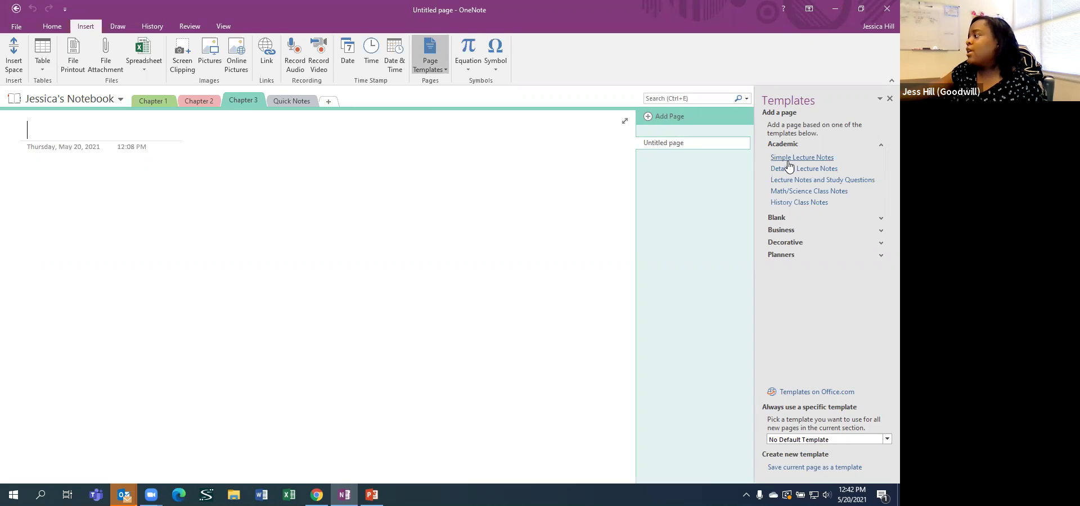
pyautogui.click(788, 218)
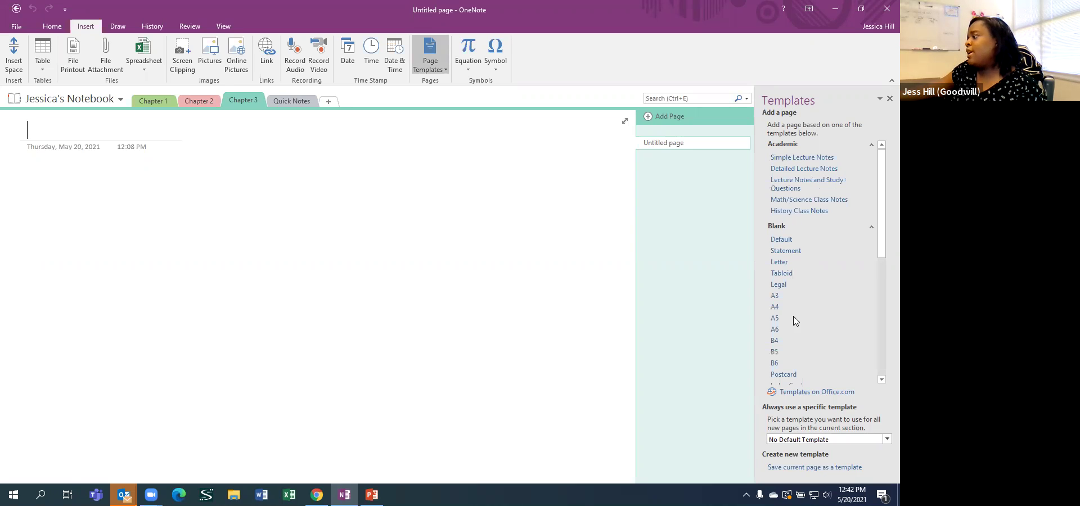
pyautogui.scroll(-6, 796, 321)
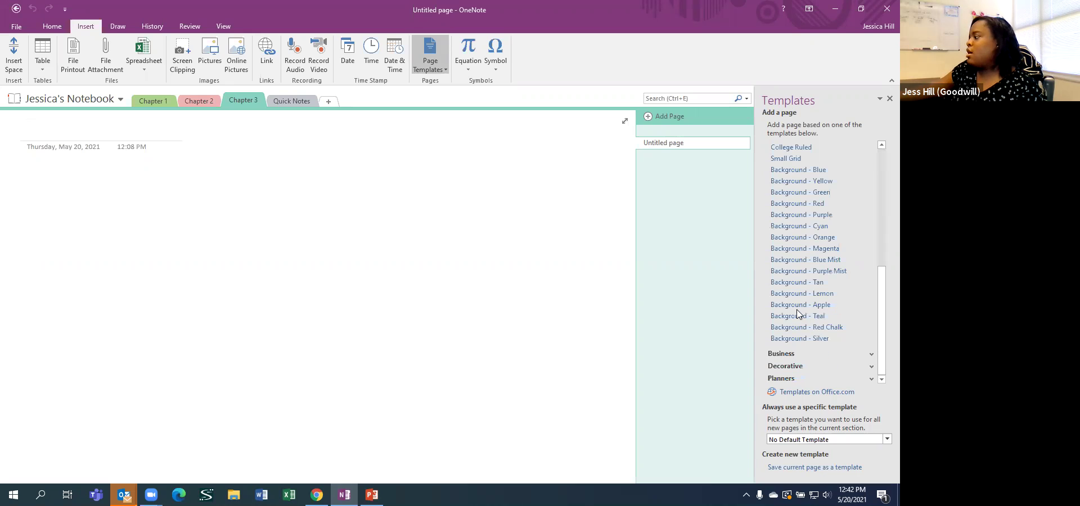
pyautogui.click(793, 354)
pyautogui.scroll(-3, 795, 343)
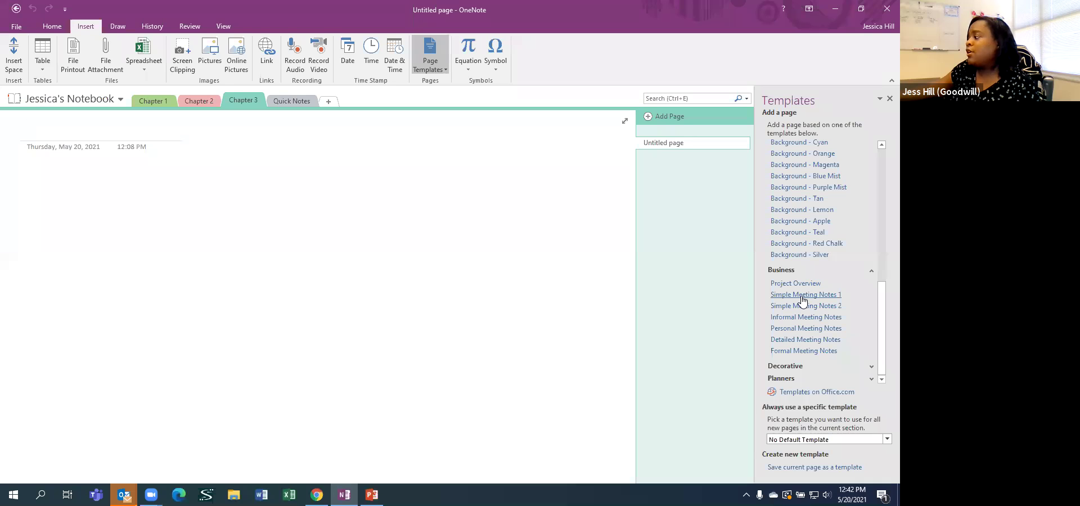
pyautogui.click(801, 296)
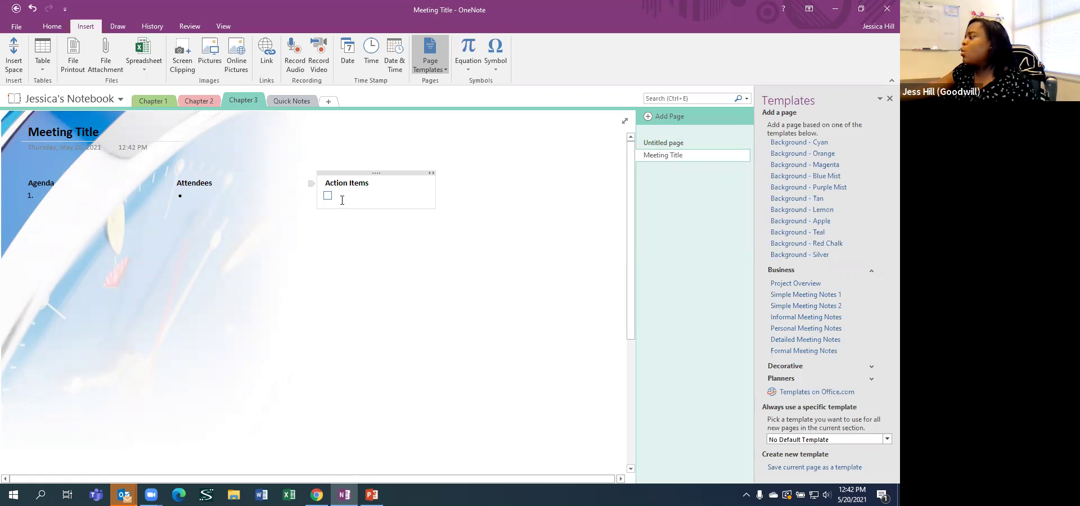
# Add a page based on the Detailed Meeting Notes template and review its layout from start to end
pyautogui.click(795, 341)
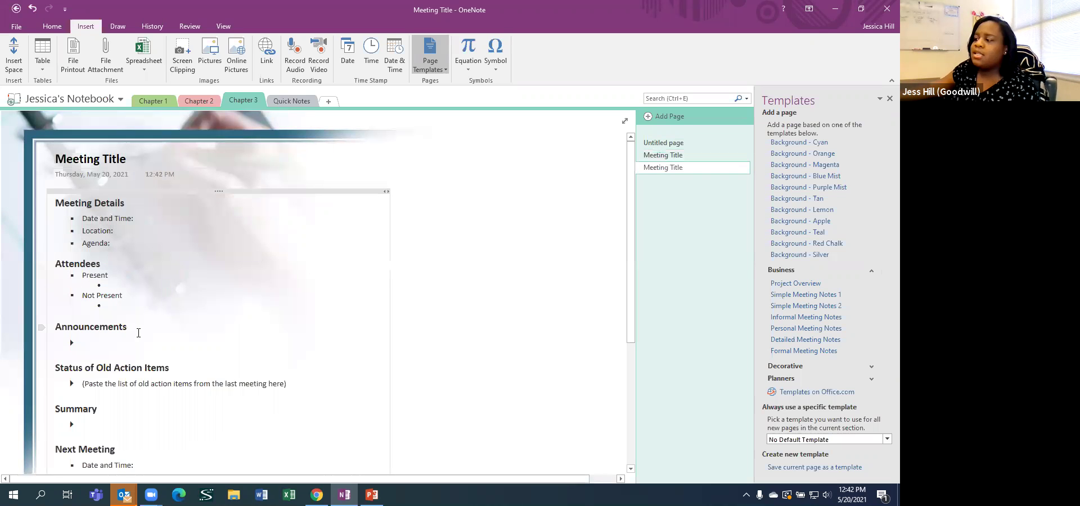
pyautogui.scroll(-4, 138, 333)
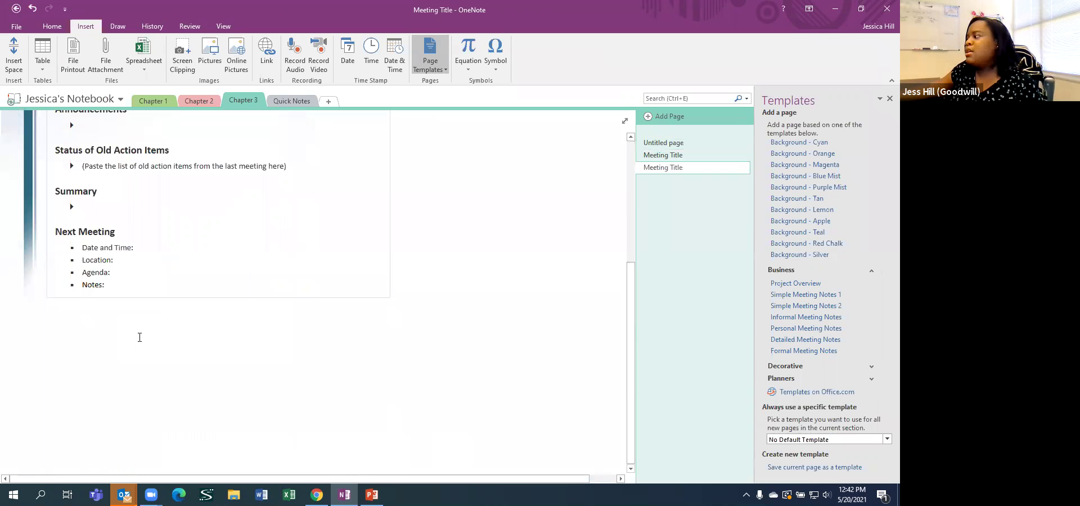
pyautogui.scroll(4, 140, 338)
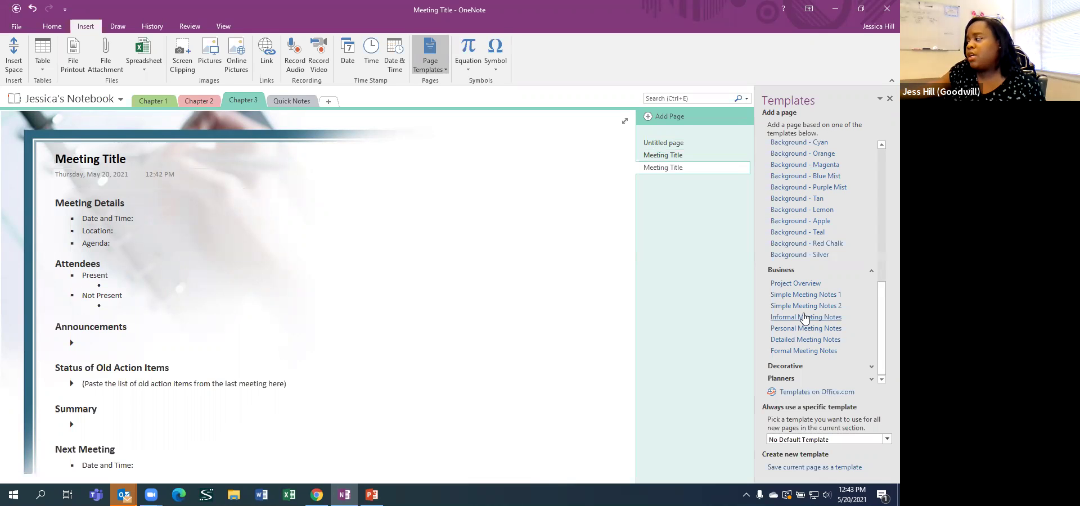
# Look through the template list once more, close it and undo both added meeting pages
pyautogui.moveTo(882, 299); pyautogui.dragTo(884, 140)
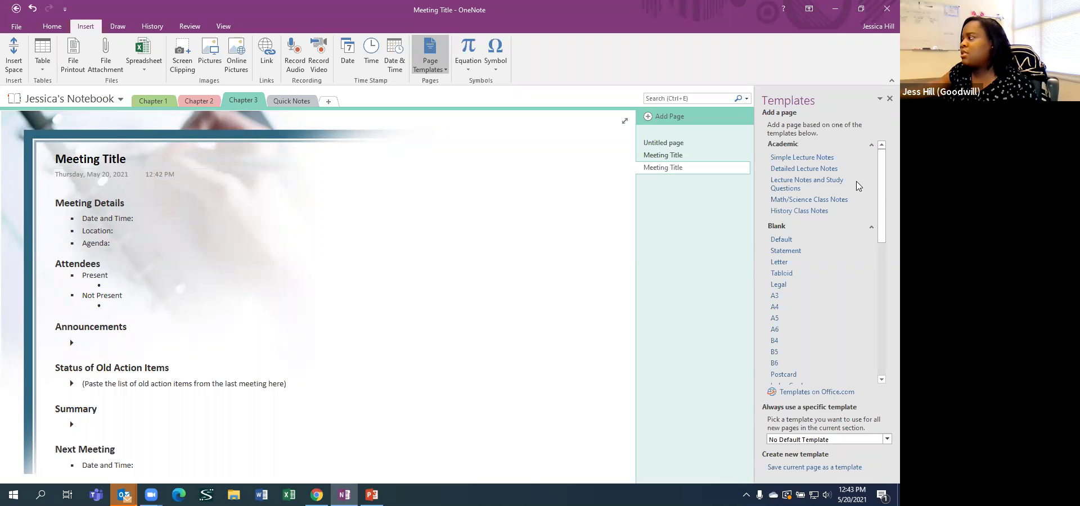
pyautogui.scroll(-3, 813, 225)
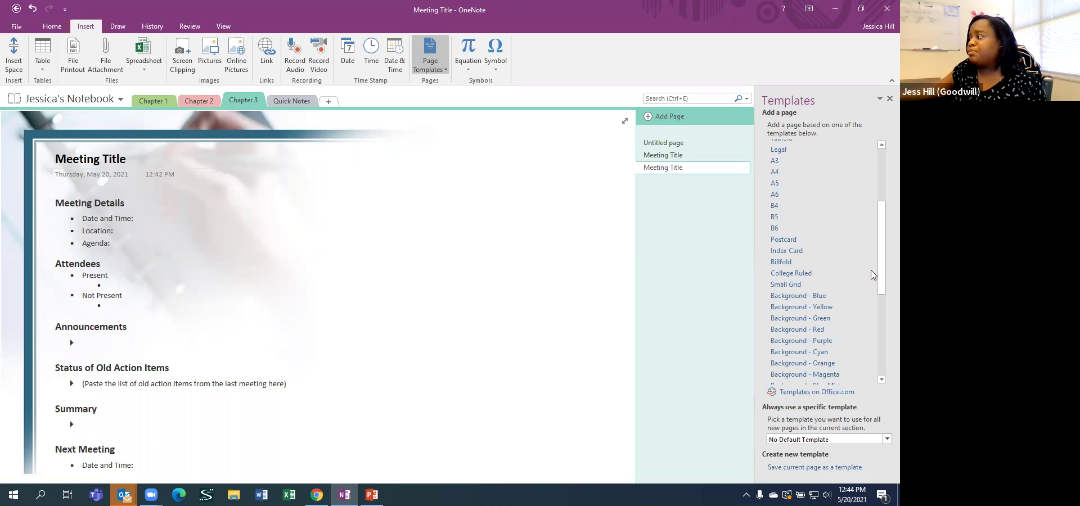
pyautogui.click(889, 99)
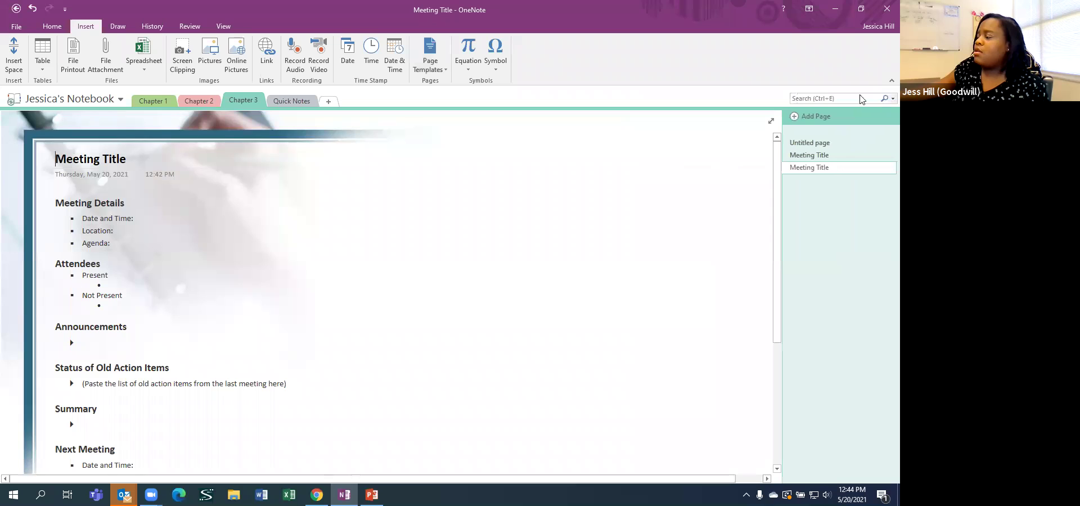
pyautogui.click(34, 9)
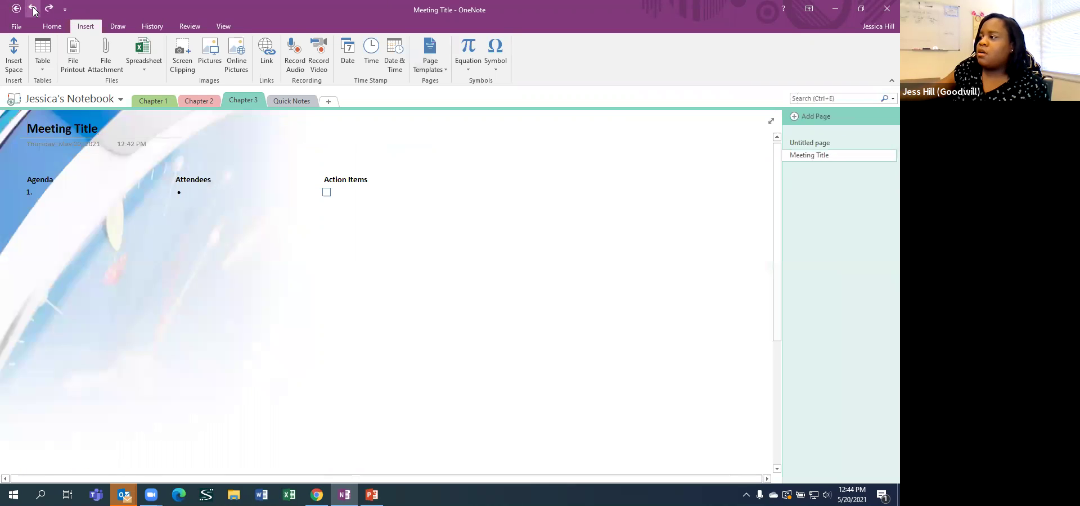
pyautogui.click(34, 9)
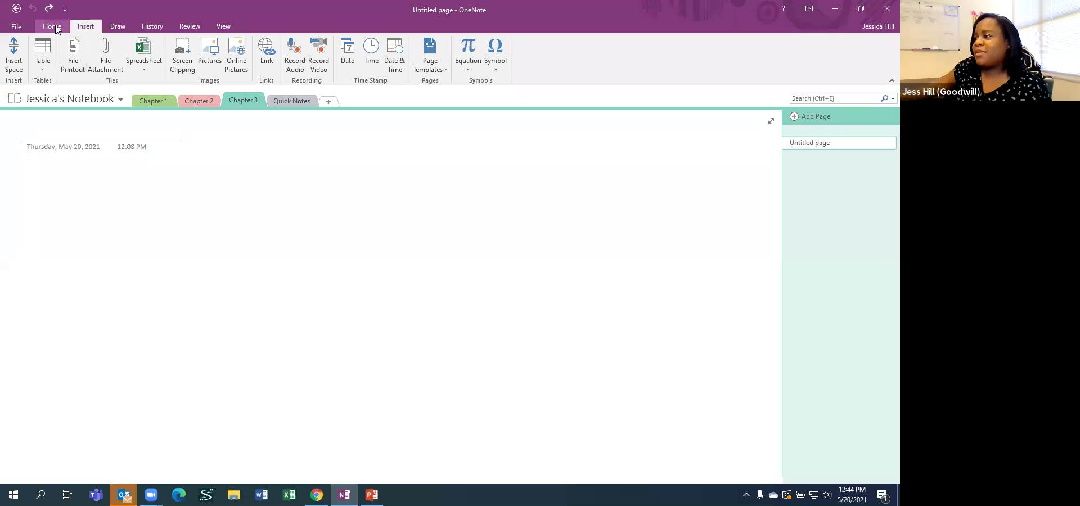
# Insert a table with four columns and three rows on the untitled Chapter 3 page and move it slightly lower
pyautogui.click(44, 63)
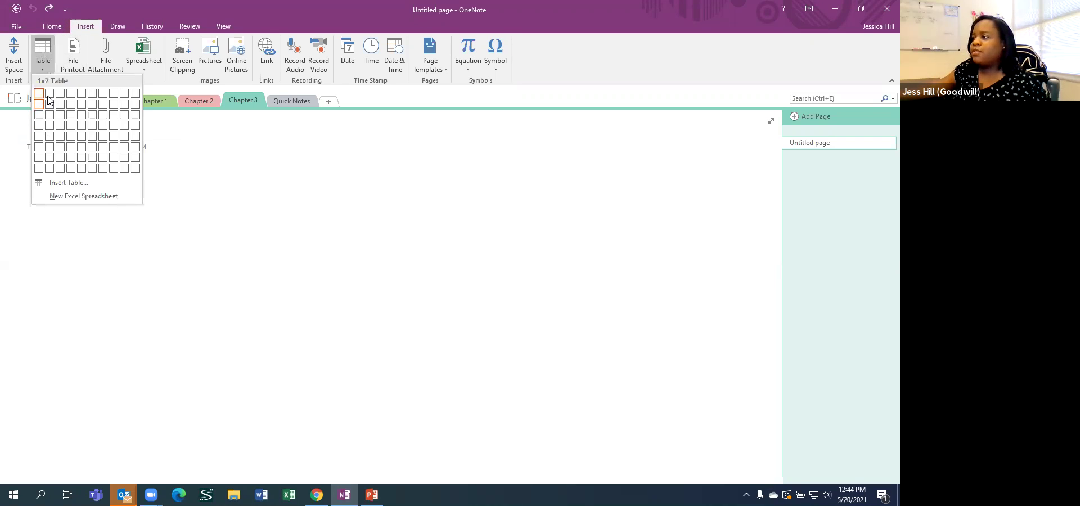
pyautogui.click(72, 116)
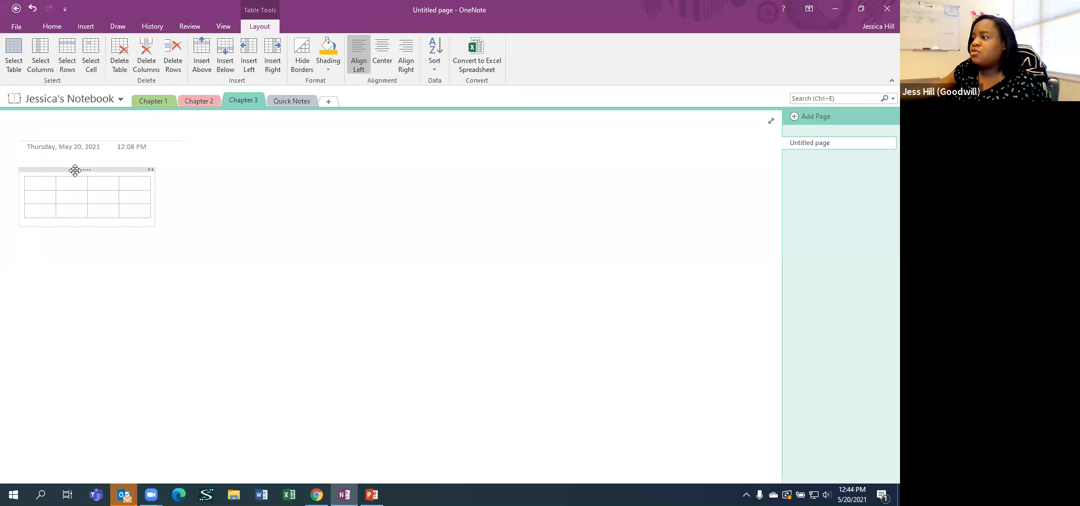
pyautogui.moveTo(79, 169); pyautogui.dragTo(77, 209)
# Fill the table's first row with Notes, 1, 2 and 3, and place the cursor below the table
pyautogui.click(49, 225)
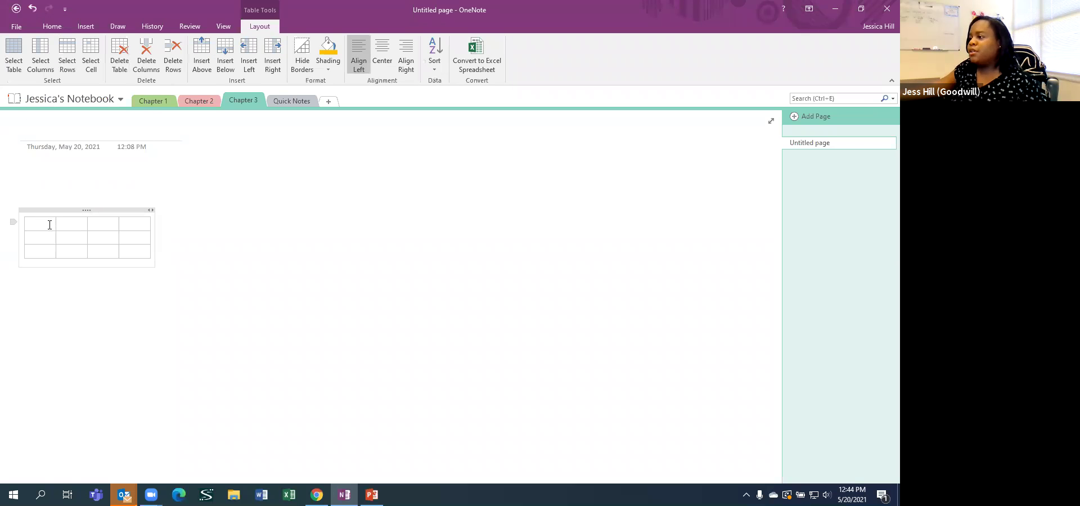
pyautogui.write('Notes ')
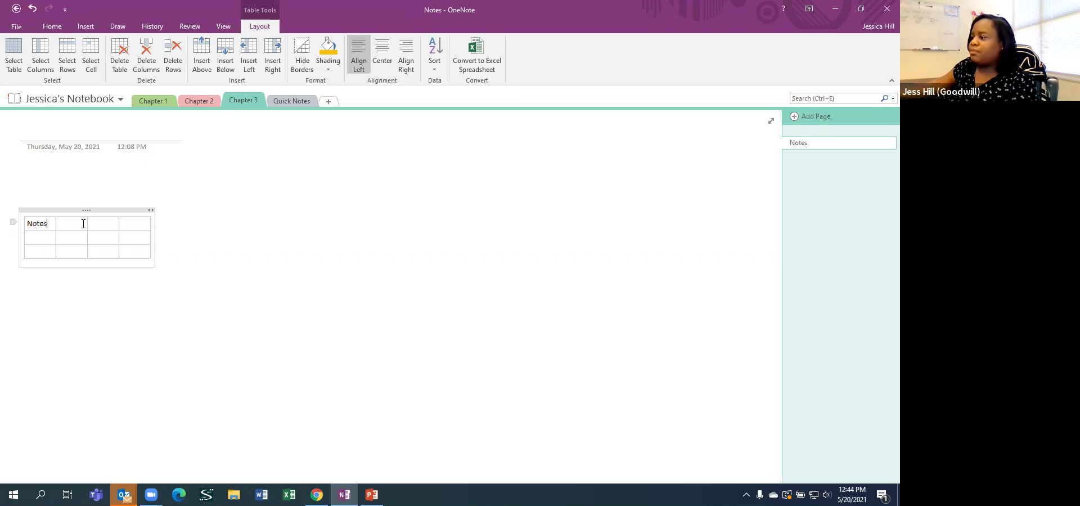
pyautogui.write('1')
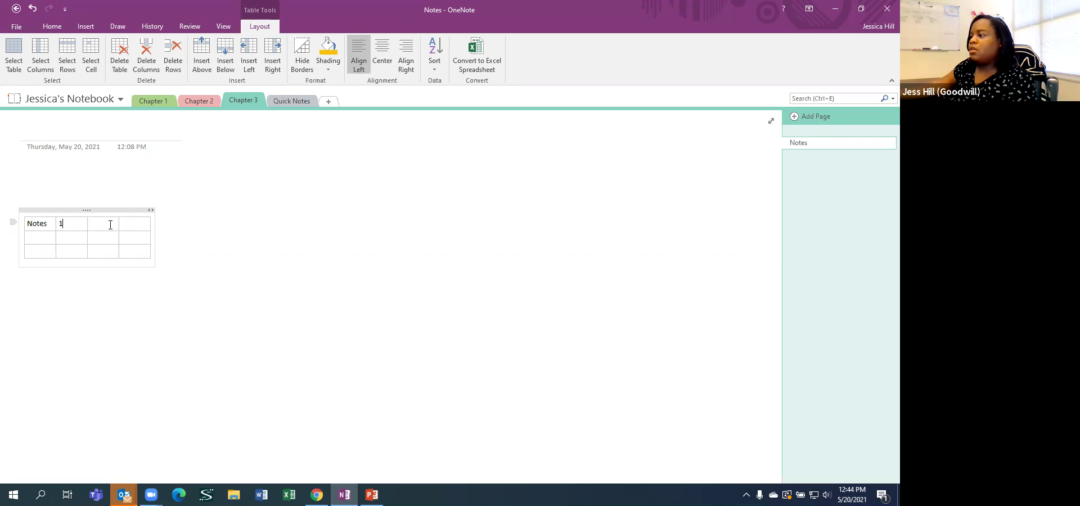
pyautogui.write(' 2 3')
pyautogui.click(160, 290)
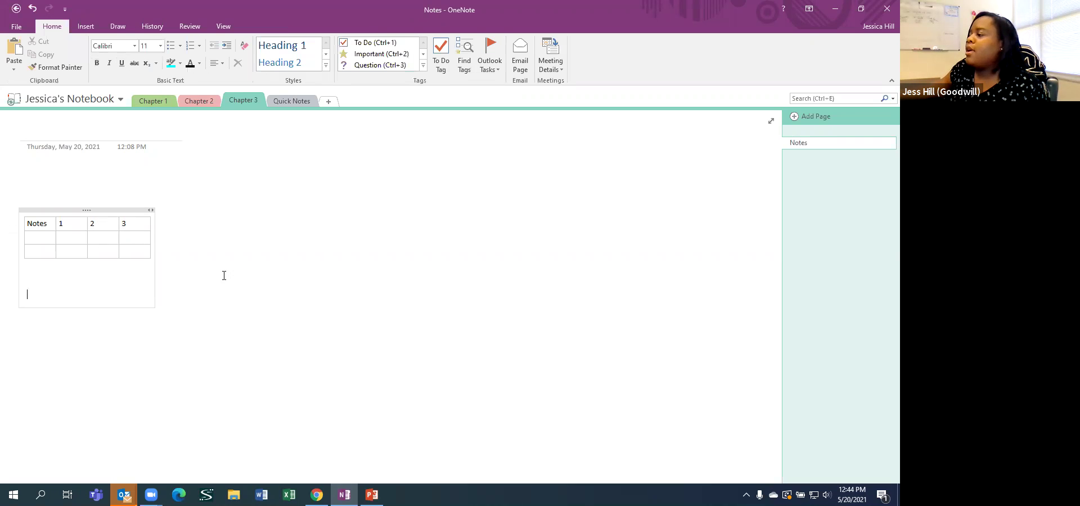
# Insert the picture mission-forward-1 from the Digital Skills-Marketing Photos folder into the blank area beside the table
pyautogui.click(270, 274)
pyautogui.click(86, 27)
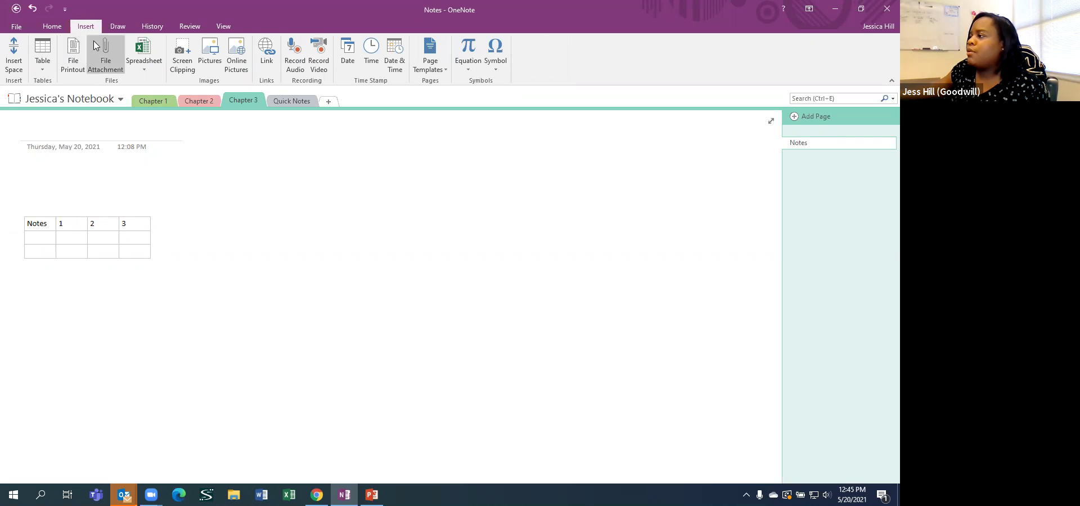
pyautogui.click(212, 64)
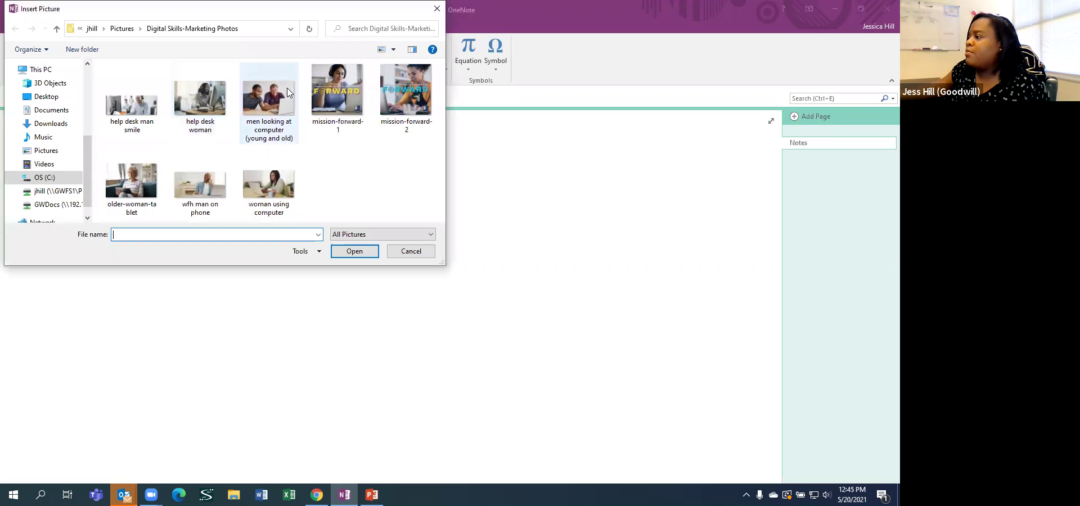
pyautogui.click(324, 89)
pyautogui.doubleClick(324, 88)
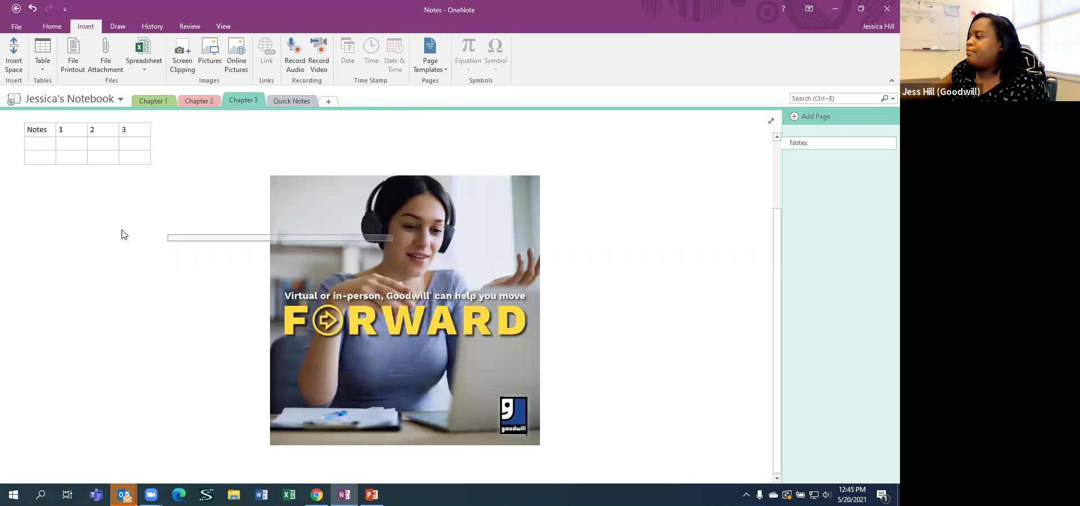
# Shrink the inserted picture to about two thirds of its size and place it directly below the table
pyautogui.moveTo(357, 238); pyautogui.dragTo(125, 240)
pyautogui.moveTo(271, 208); pyautogui.dragTo(181, 267)
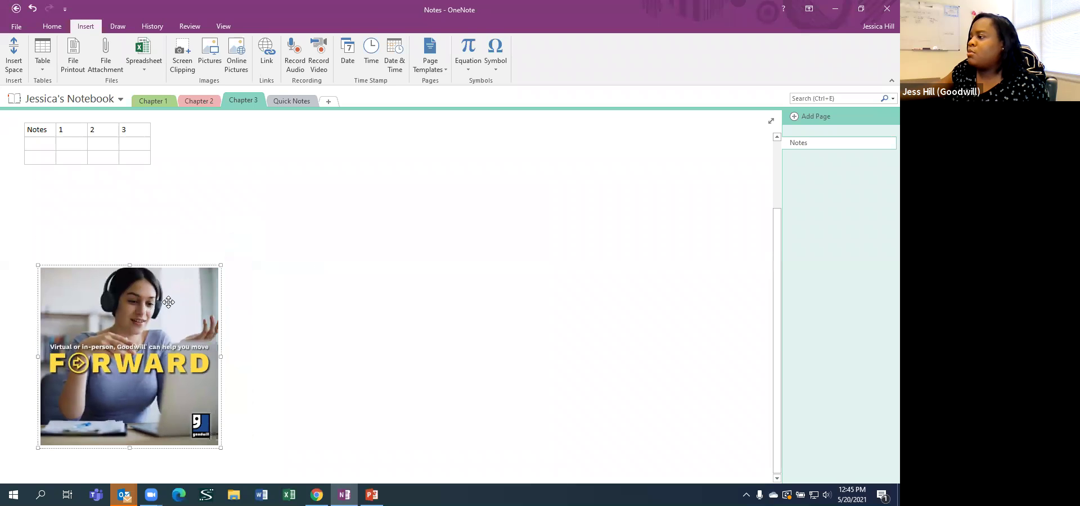
pyautogui.moveTo(137, 226)
pyautogui.mouseDown()
pyautogui.moveTo(141, 210)
pyautogui.moveTo(154, 224)
pyautogui.mouseUp()
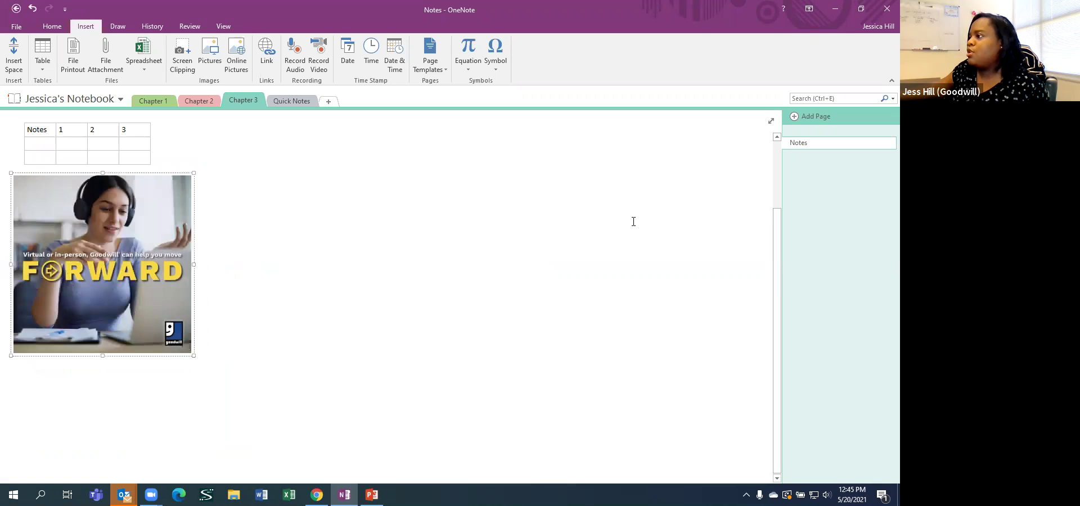
pyautogui.click(268, 205)
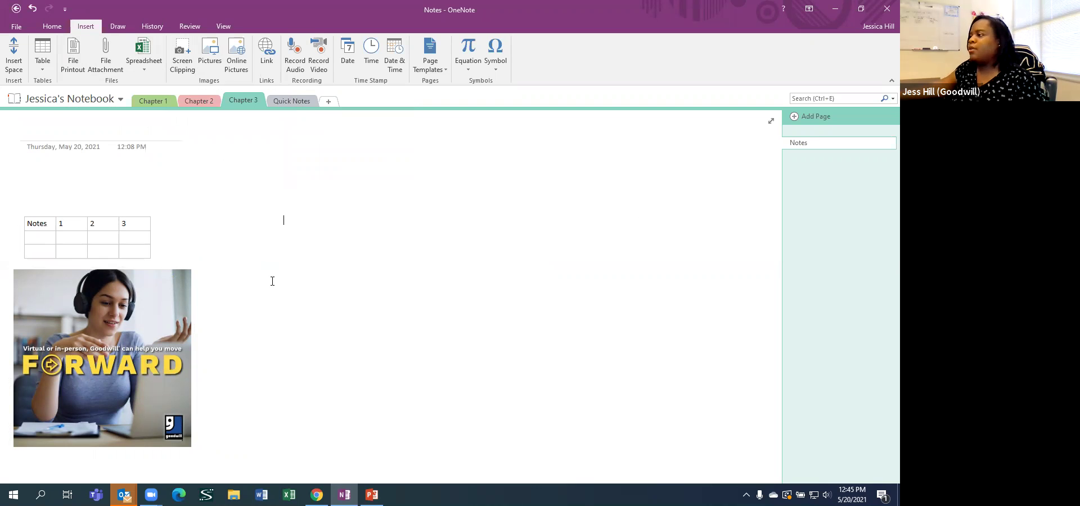
# Move the picture and the table to the right, keeping the table above the picture
pyautogui.moveTo(160, 308); pyautogui.dragTo(308, 307)
pyautogui.click(128, 220)
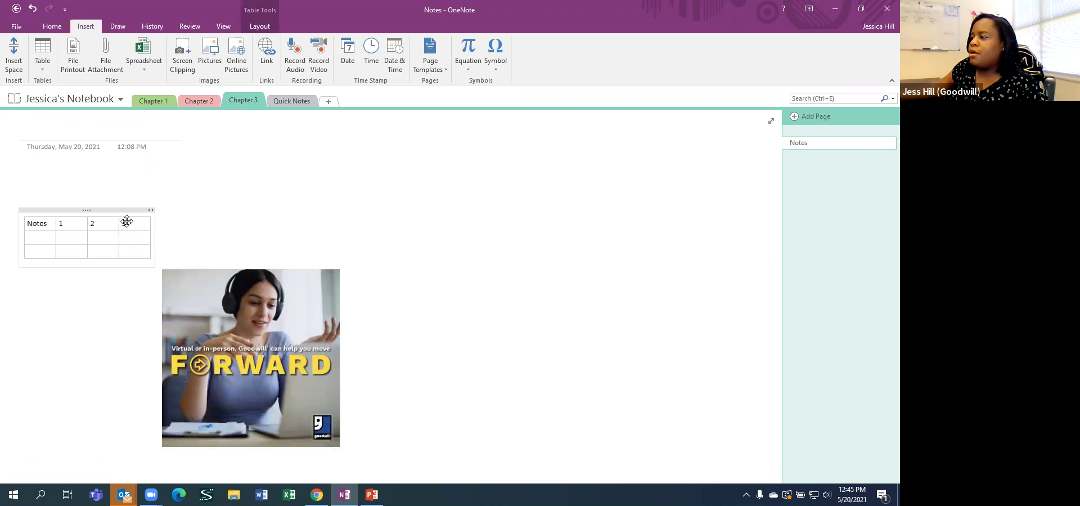
pyautogui.moveTo(133, 210); pyautogui.dragTo(297, 201)
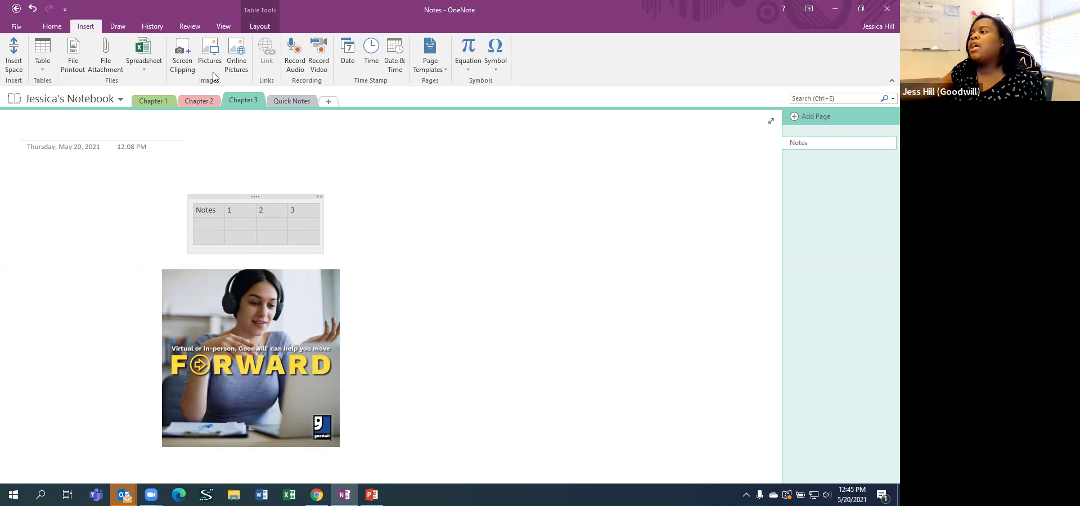
pyautogui.click(399, 240)
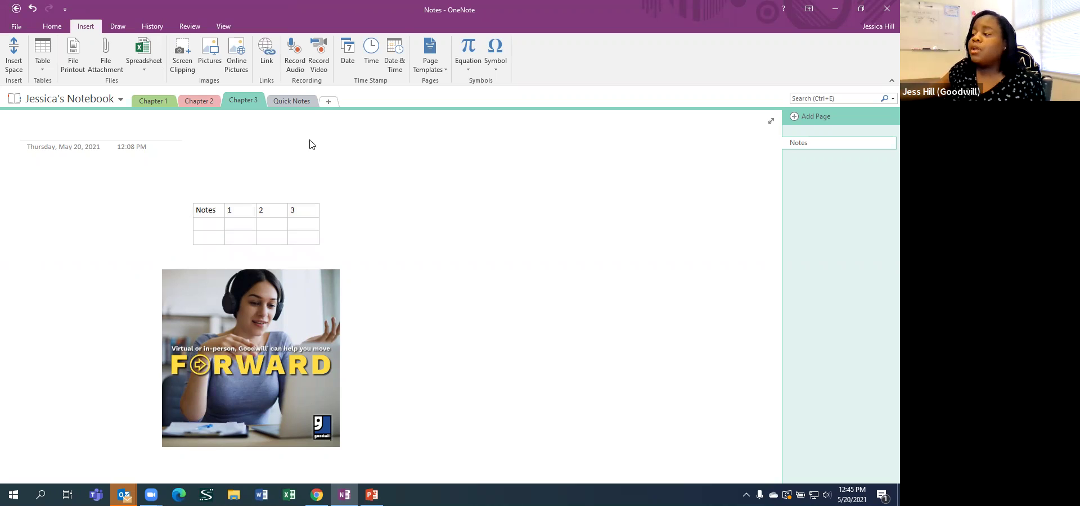
# Add a text note reading Notes to the right of the picture and move its container closer to the picture
pyautogui.click(116, 27)
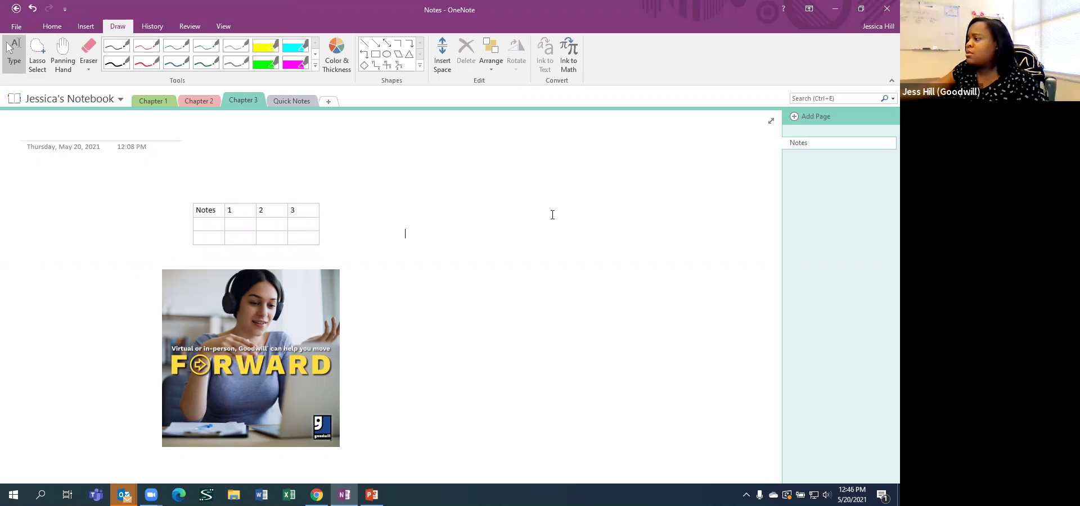
pyautogui.click(392, 301)
pyautogui.write('Notes')
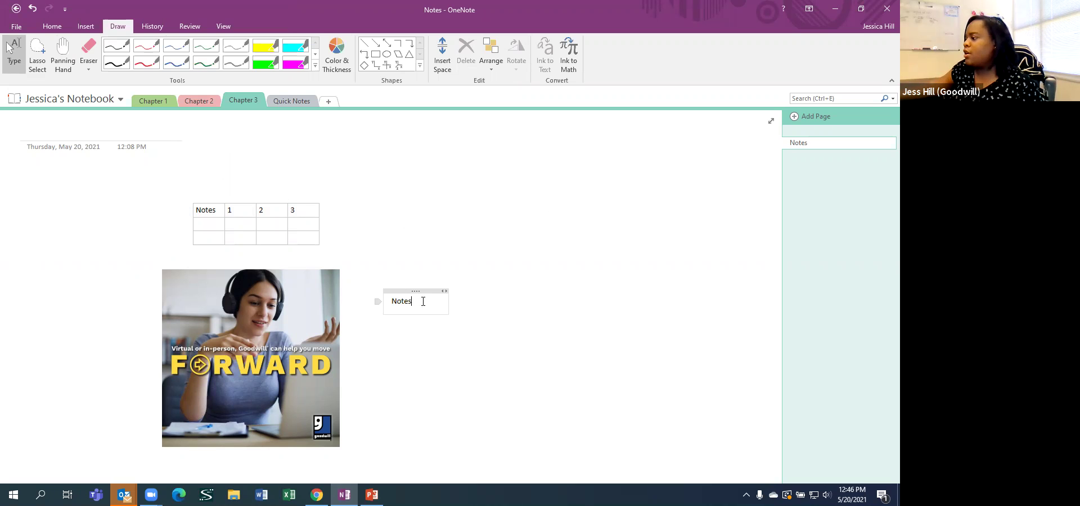
pyautogui.doubleClick(390, 301)
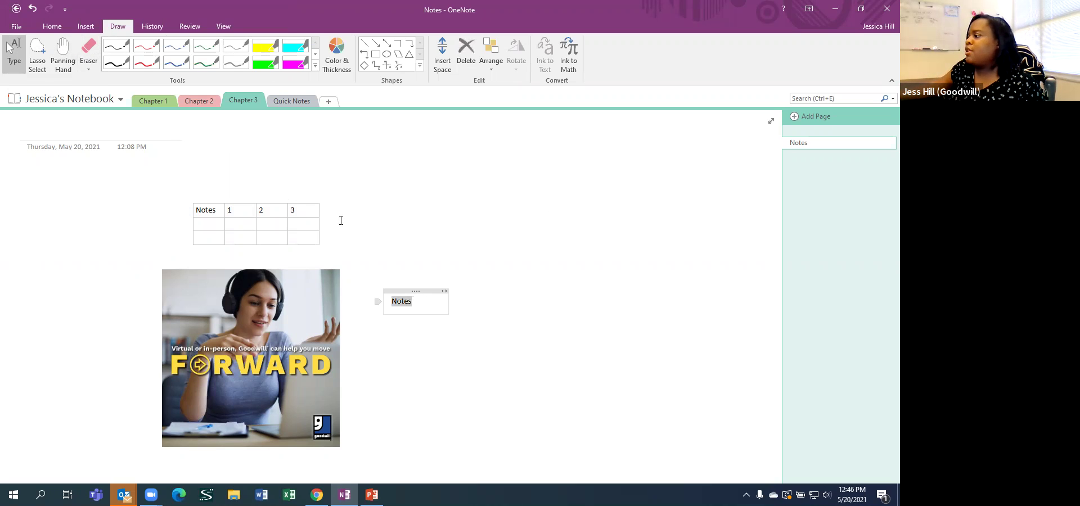
pyautogui.moveTo(398, 290); pyautogui.dragTo(371, 275)
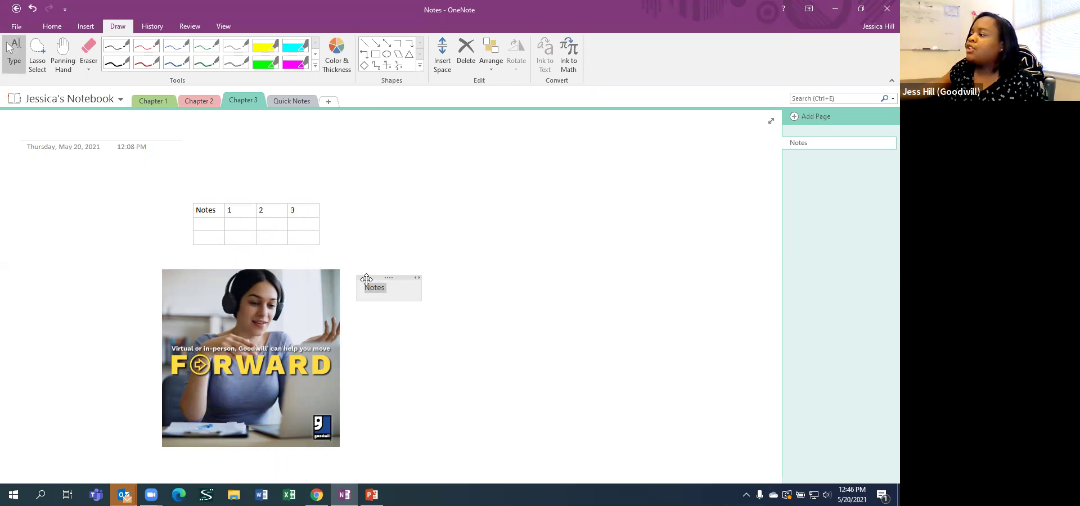
pyautogui.click(430, 298)
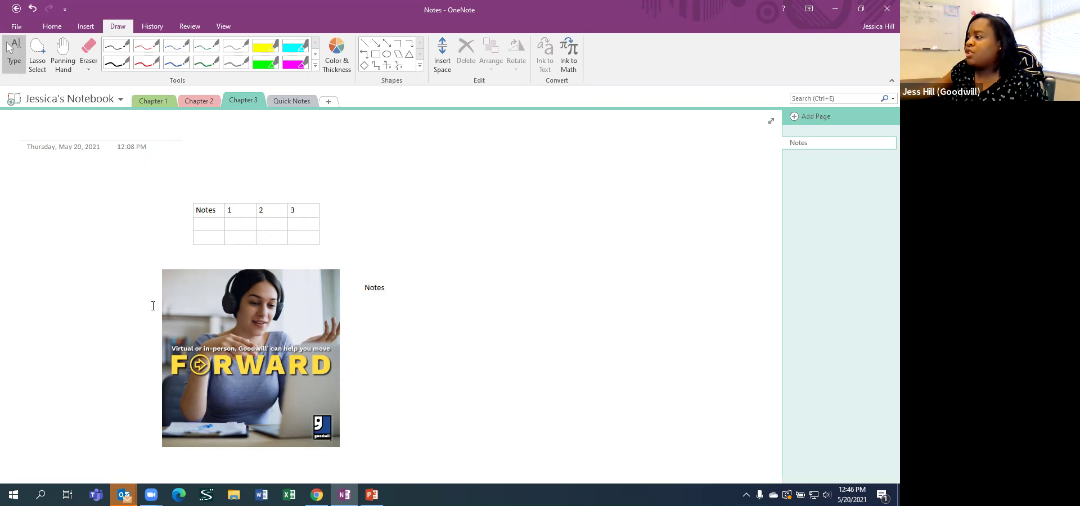
# Shift the table, the picture and the Notes text container further left on the page
pyautogui.moveTo(273, 206)
pyautogui.mouseDown()
pyautogui.moveTo(273, 173)
pyautogui.moveTo(219, 188)
pyautogui.moveTo(229, 192)
pyautogui.mouseUp()
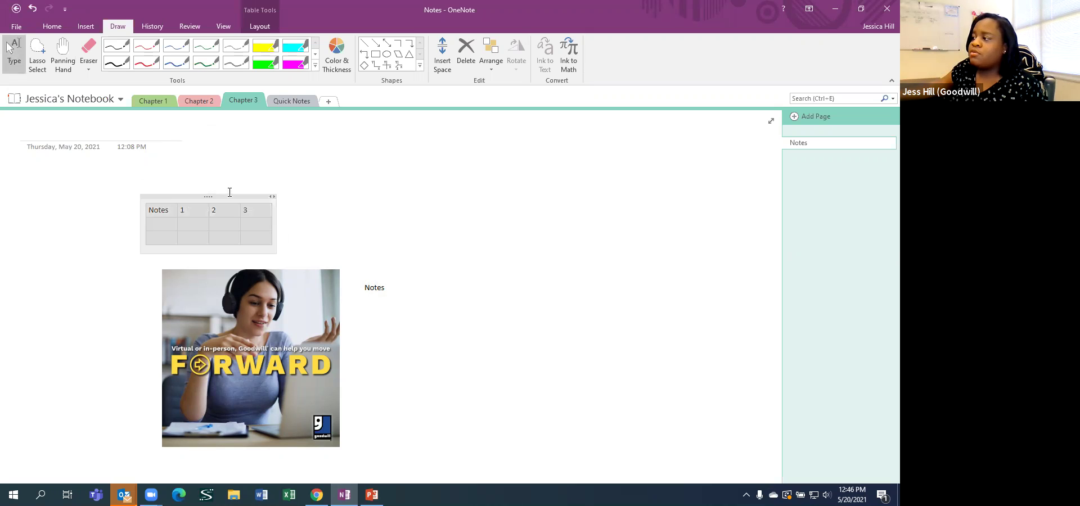
pyautogui.moveTo(237, 292); pyautogui.dragTo(169, 278)
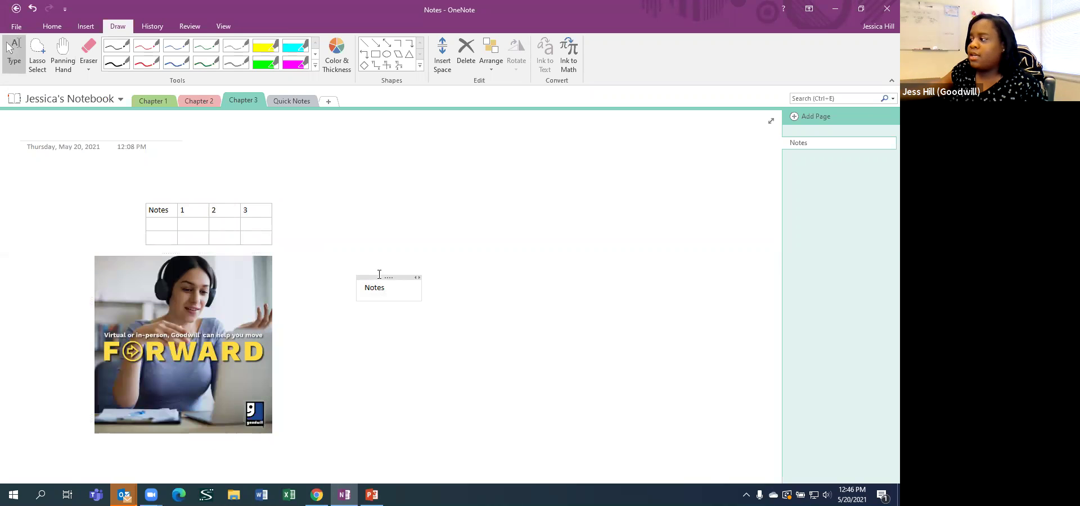
pyautogui.moveTo(387, 276); pyautogui.dragTo(319, 263)
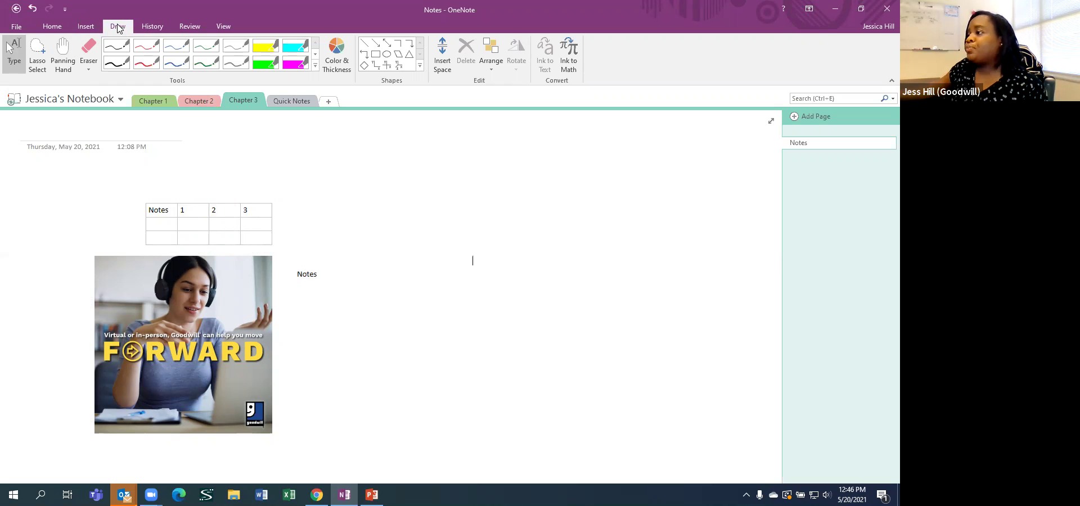
# Try lasso-selecting the table and picture, undo the last move of the Notes text and clear the selection
pyautogui.click(37, 72)
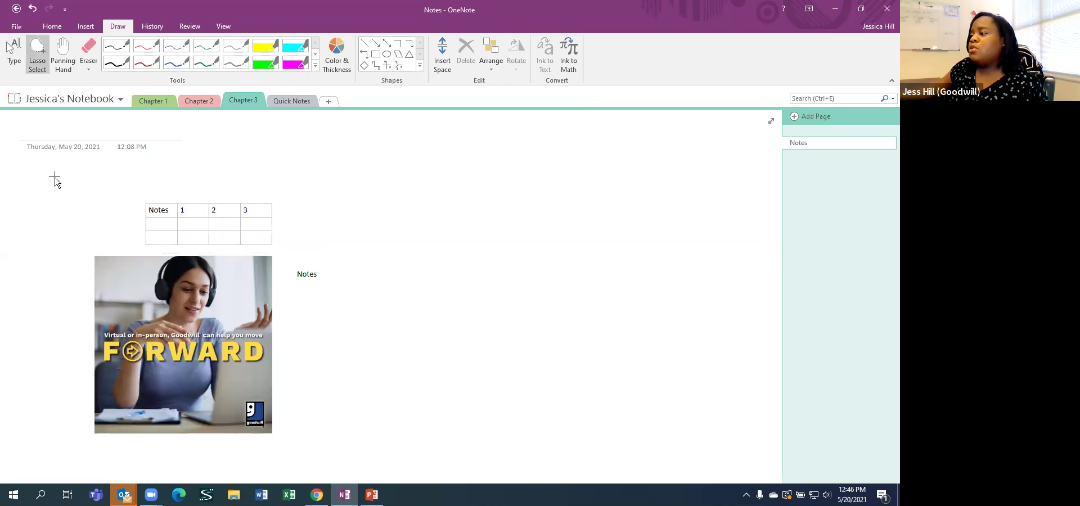
pyautogui.moveTo(55, 174)
pyautogui.mouseDown()
pyautogui.moveTo(93, 169)
pyautogui.moveTo(198, 191)
pyautogui.moveTo(271, 227)
pyautogui.moveTo(290, 250)
pyautogui.moveTo(330, 376)
pyautogui.moveTo(249, 480)
pyautogui.moveTo(193, 474)
pyautogui.moveTo(131, 443)
pyautogui.moveTo(102, 366)
pyautogui.mouseUp()
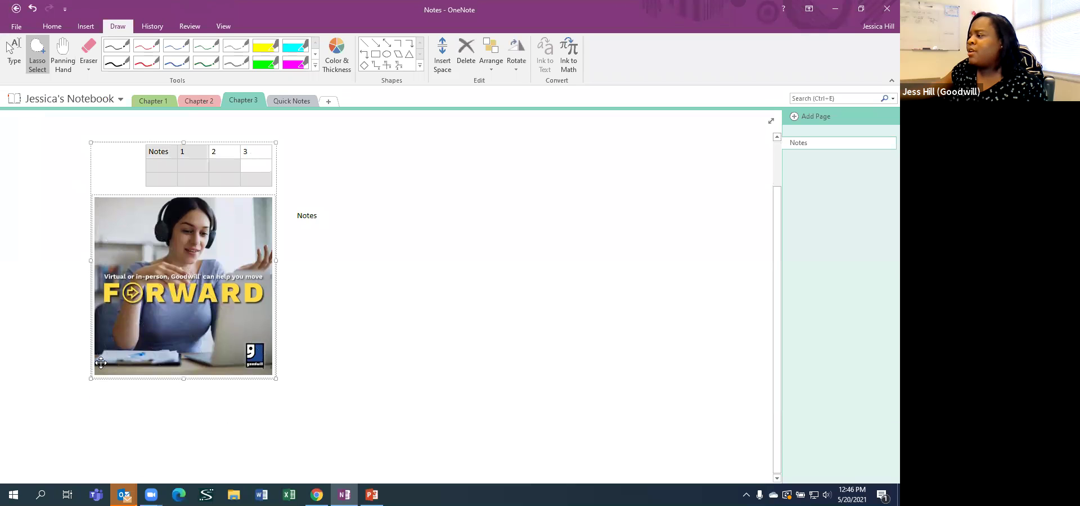
pyautogui.click(32, 8)
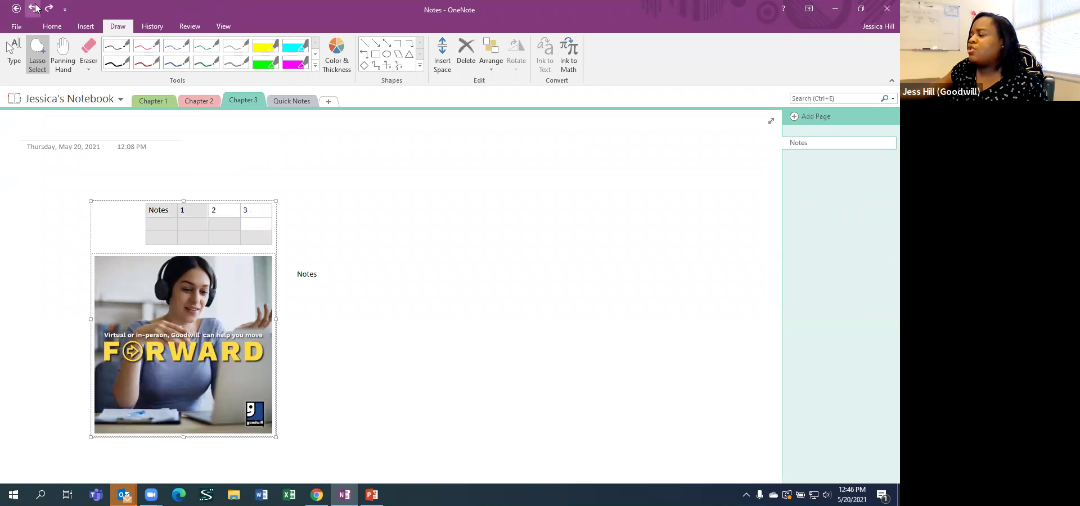
pyautogui.click(32, 8)
pyautogui.click(130, 169)
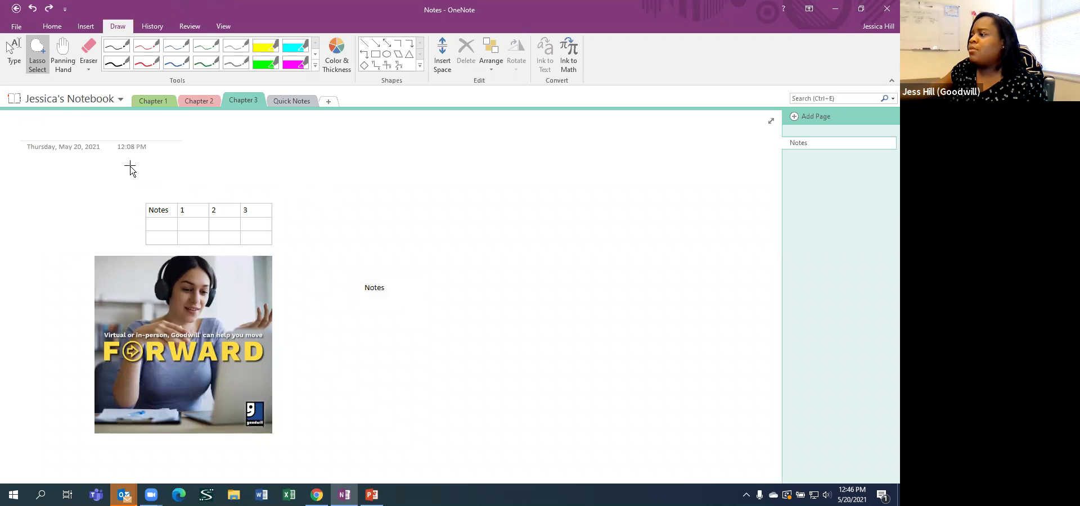
# Lasso-select the table, picture and Notes text together, and move the group right and back to the page's left side
pyautogui.moveTo(156, 154)
pyautogui.mouseDown()
pyautogui.moveTo(361, 193)
pyautogui.moveTo(468, 306)
pyautogui.moveTo(450, 372)
pyautogui.moveTo(321, 475)
pyautogui.moveTo(237, 473)
pyautogui.moveTo(129, 393)
pyautogui.moveTo(75, 242)
pyautogui.moveTo(169, 117)
pyautogui.mouseUp()
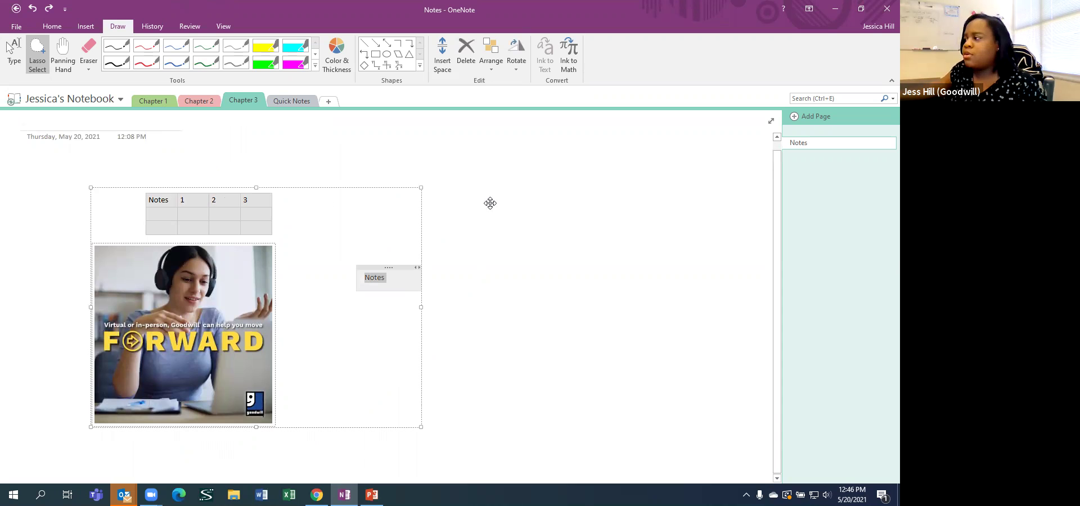
pyautogui.moveTo(298, 215)
pyautogui.mouseDown()
pyautogui.moveTo(340, 246)
pyautogui.moveTo(580, 207)
pyautogui.mouseUp()
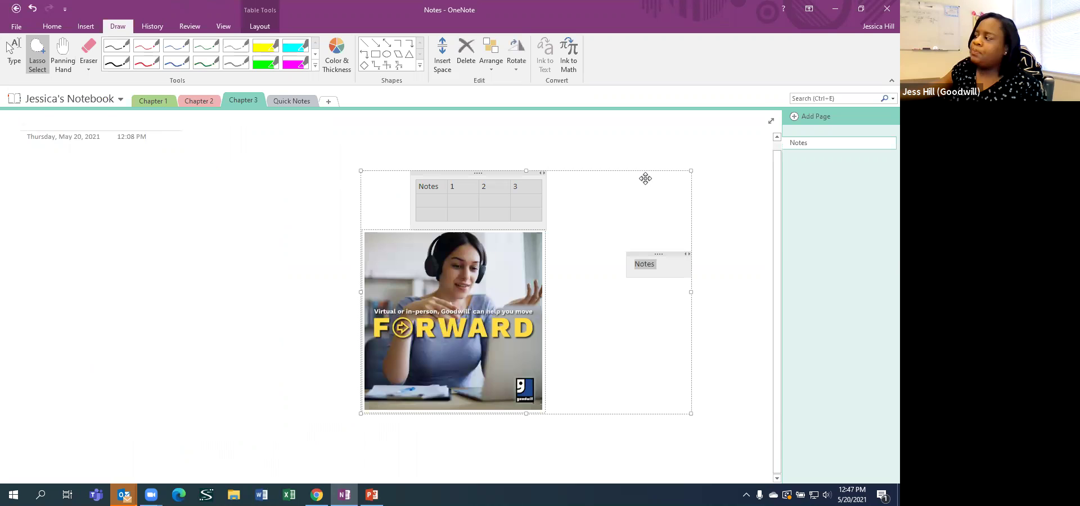
pyautogui.moveTo(638, 185)
pyautogui.mouseDown()
pyautogui.moveTo(231, 227)
pyautogui.moveTo(330, 190)
pyautogui.moveTo(304, 209)
pyautogui.mouseUp()
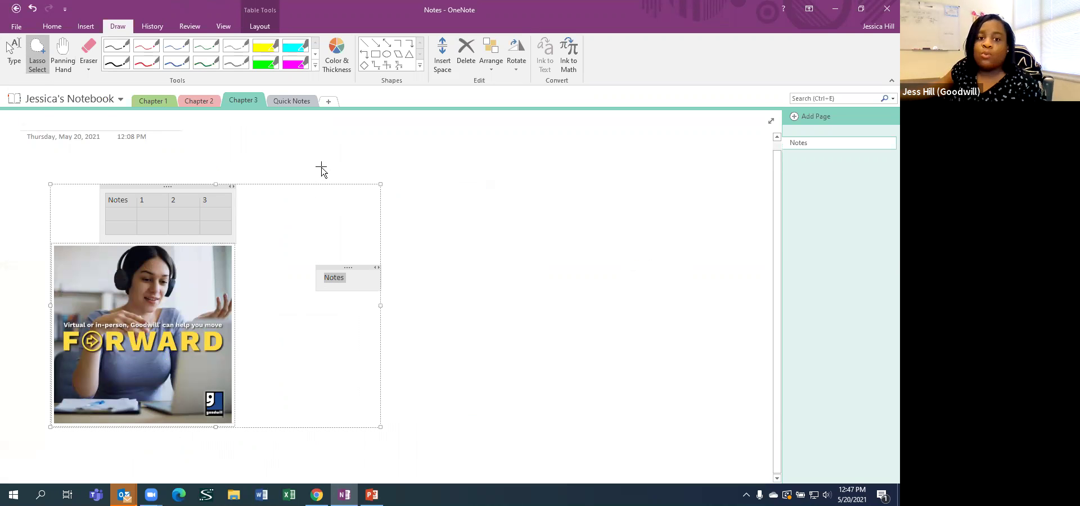
# Copy the selected table, picture and Notes text and paste them into the blank area of the Chapter 2 page
pyautogui.rightClick(275, 247)
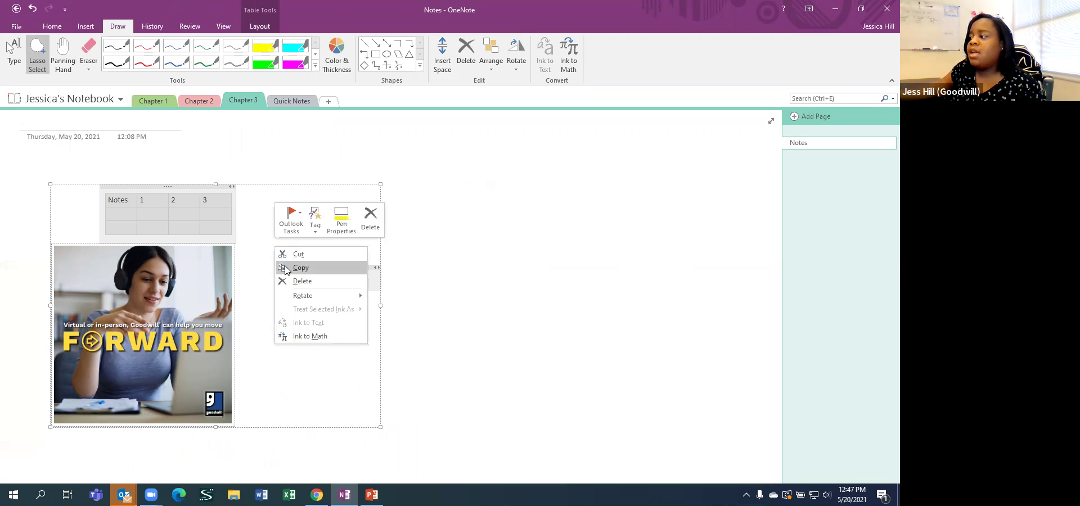
pyautogui.click(285, 268)
pyautogui.click(199, 102)
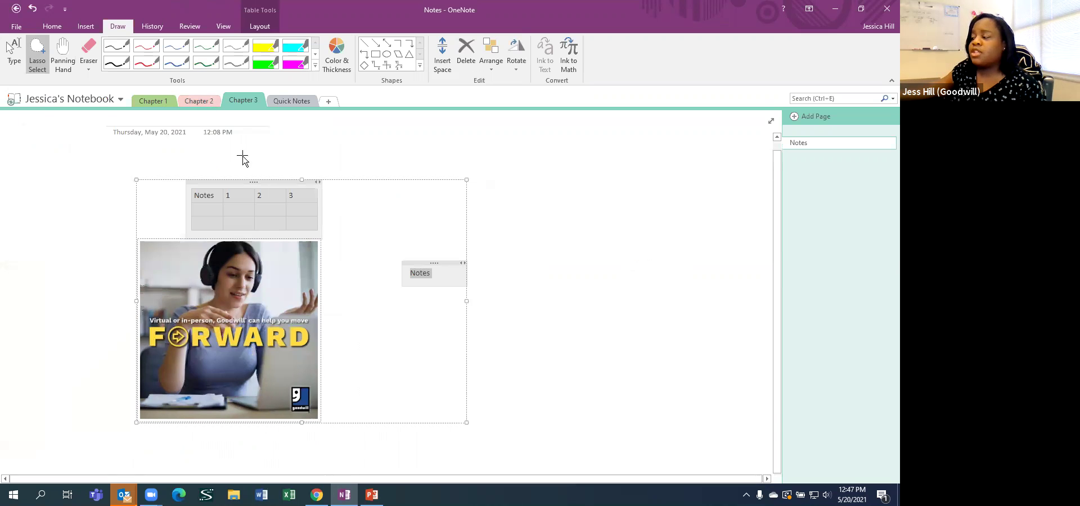
pyautogui.rightClick(482, 235)
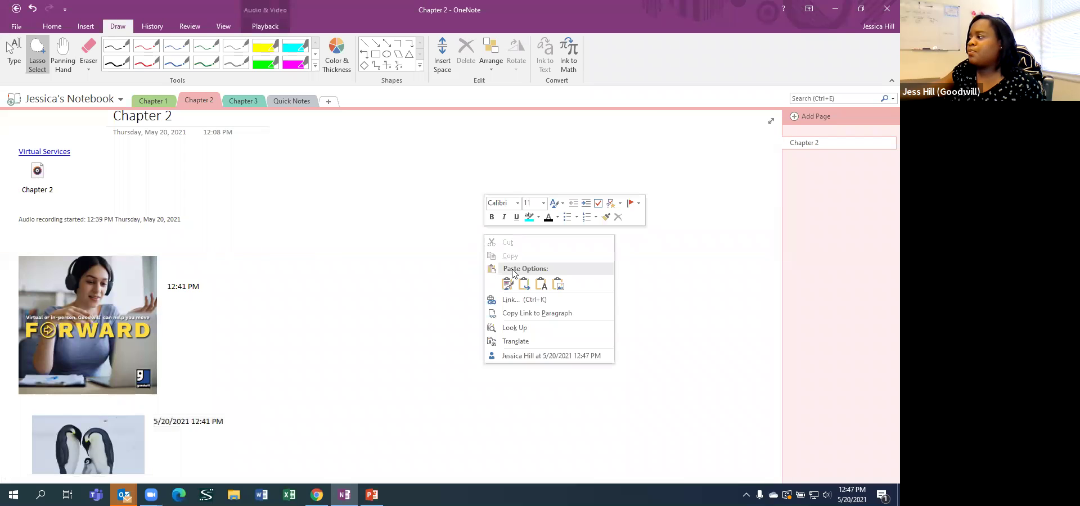
pyautogui.click(512, 285)
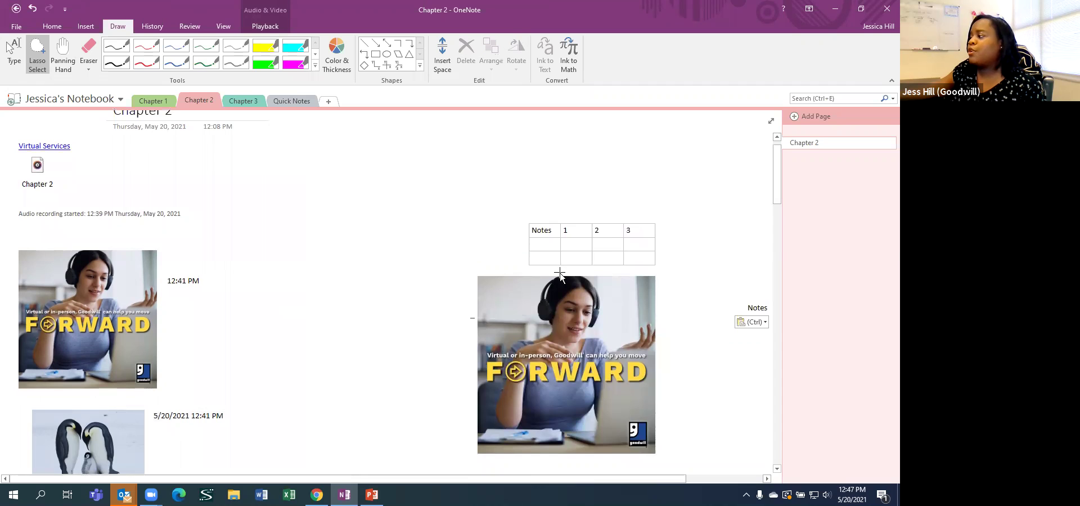
pyautogui.click(607, 235)
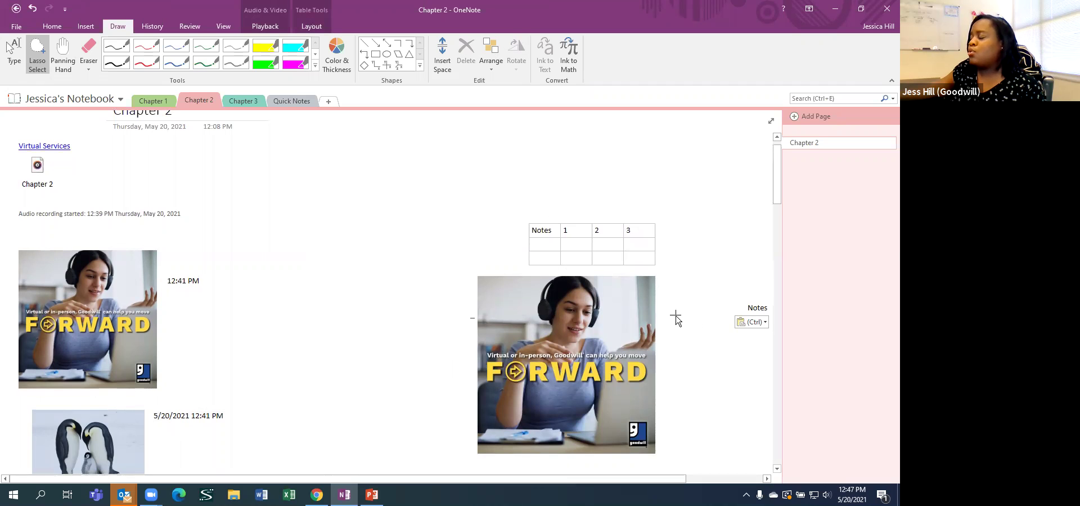
pyautogui.hscroll(2, 586, 270)
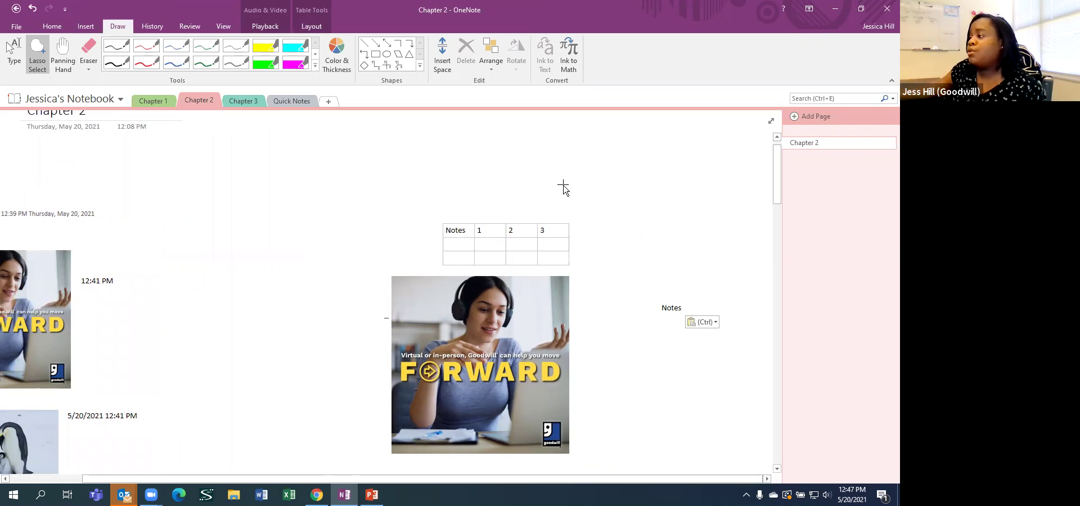
pyautogui.scroll(1, 245, 104)
# Return to the Chapter 3 section and deselect the table, picture and Notes text
pyautogui.click(246, 102)
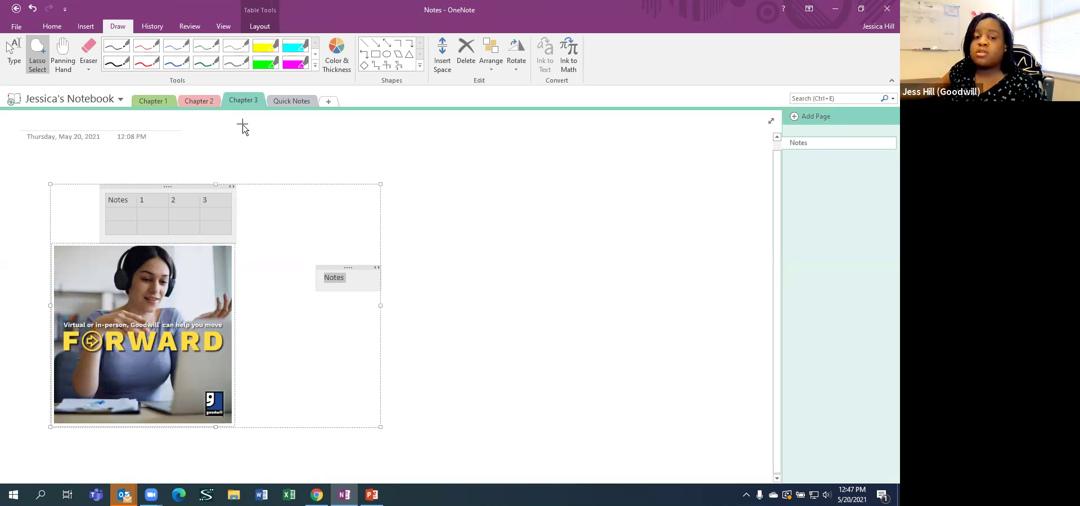
pyautogui.click(555, 231)
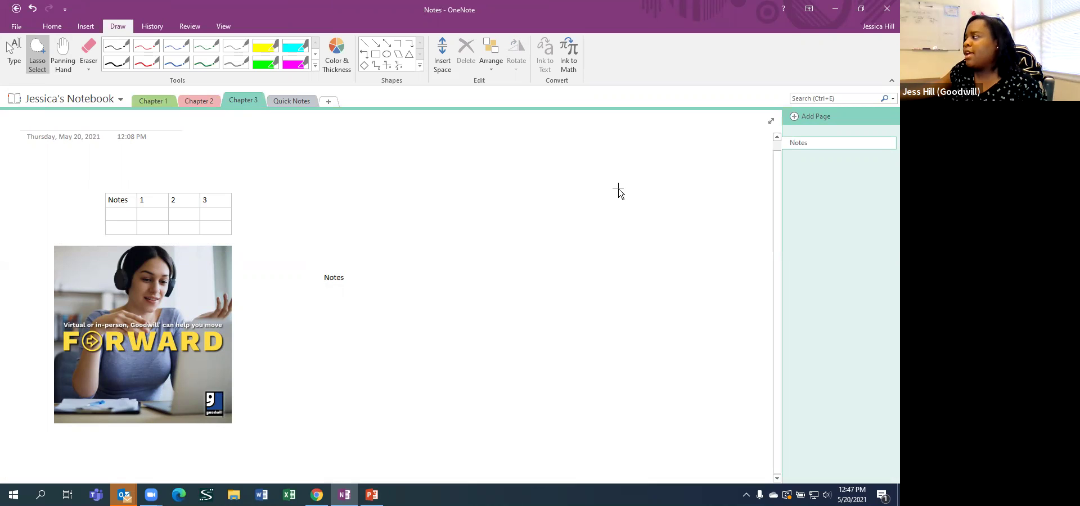
pyautogui.scroll(1, 618, 191)
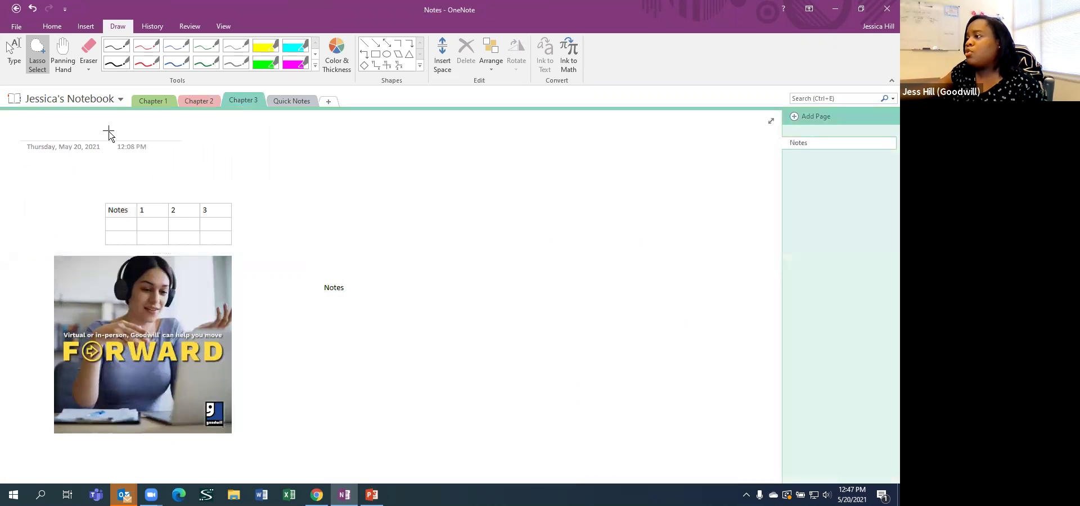
# Pan around the Chapter 3 page with the Panning Hand
pyautogui.click(64, 70)
pyautogui.moveTo(366, 256)
pyautogui.mouseDown()
pyautogui.moveTo(404, 127)
pyautogui.moveTo(410, 311)
pyautogui.moveTo(458, 183)
pyautogui.moveTo(460, 458)
pyautogui.moveTo(483, 237)
pyautogui.moveTo(484, 388)
pyautogui.mouseUp()
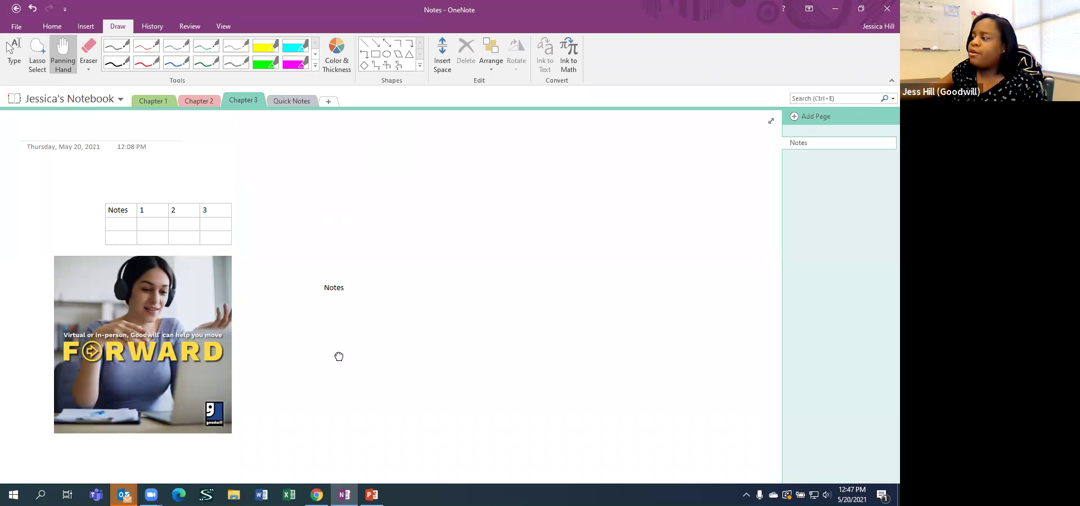
pyautogui.scroll(-8, 338, 356)
pyautogui.moveTo(333, 338); pyautogui.dragTo(398, 429)
pyautogui.moveTo(374, 210); pyautogui.dragTo(400, 422)
pyautogui.moveTo(437, 316); pyautogui.dragTo(596, 320)
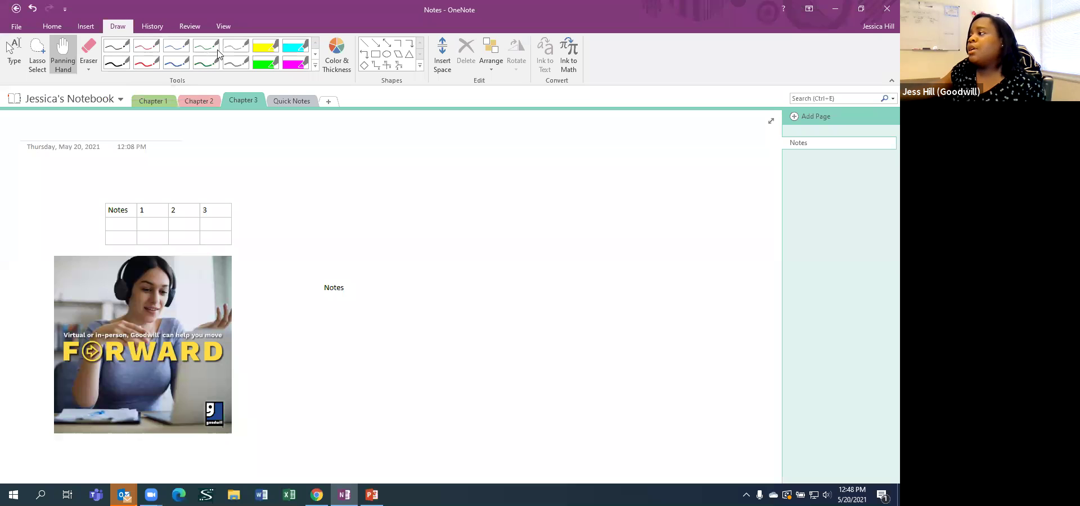
# Handwrite the presenter's short first name above the Notes text with a thin red pen and circle the woman's head in the picture
pyautogui.click(340, 63)
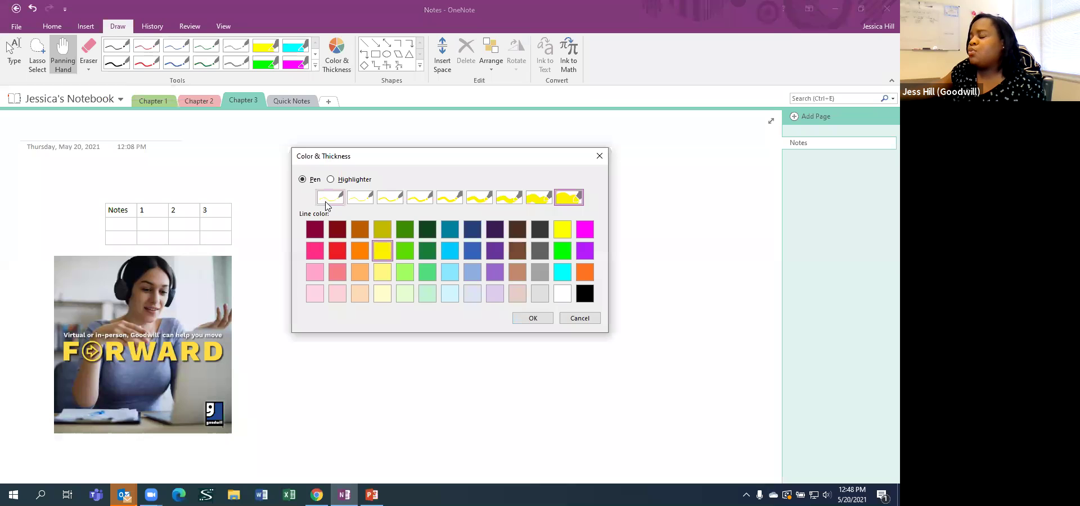
pyautogui.click(580, 318)
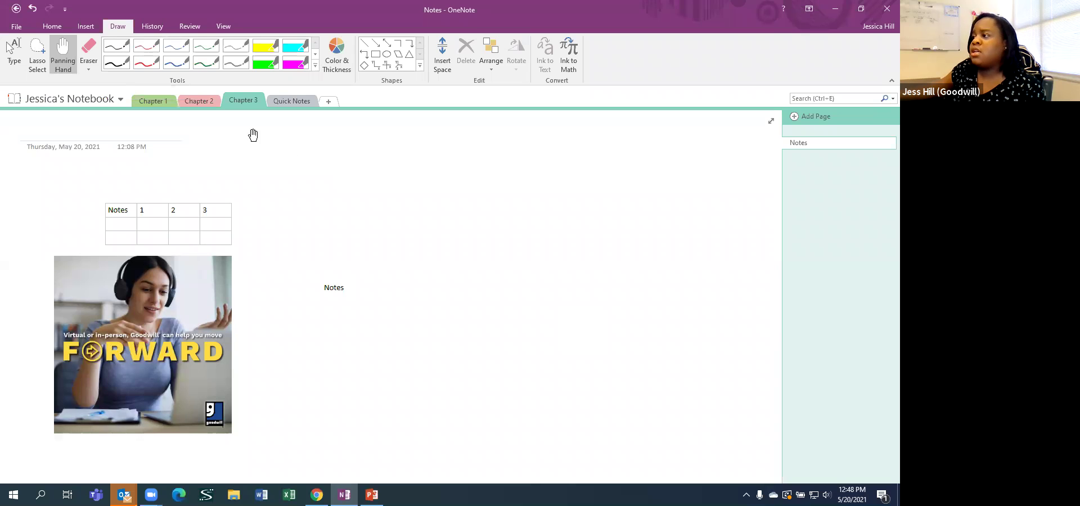
pyautogui.click(147, 44)
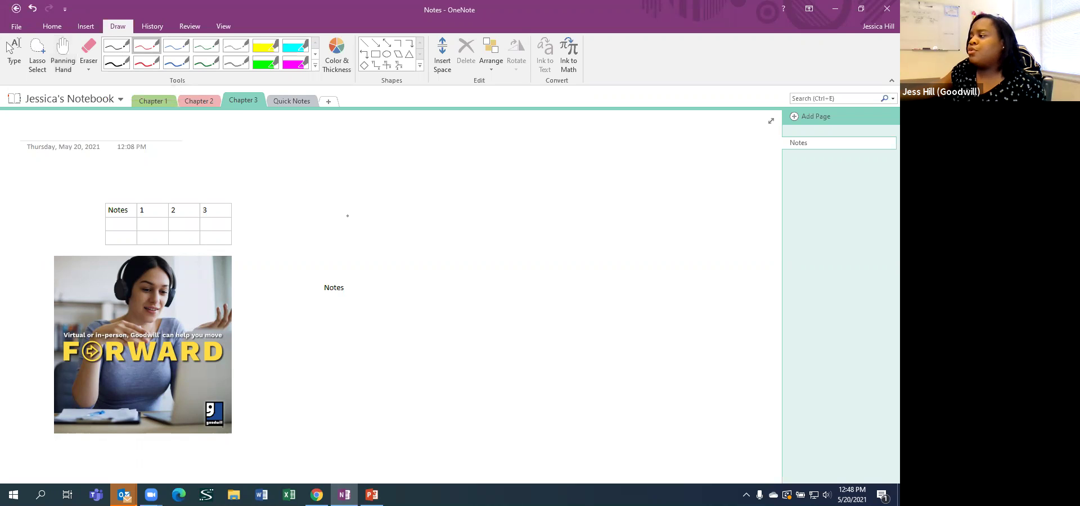
pyautogui.moveTo(340, 163)
pyautogui.mouseDown()
pyautogui.moveTo(343, 198)
pyautogui.moveTo(380, 236)
pyautogui.mouseUp()
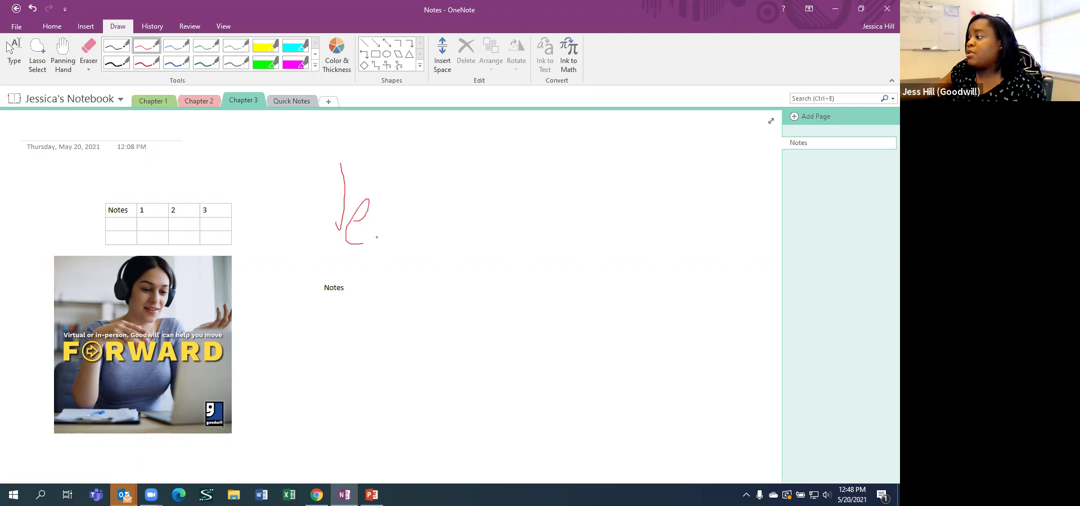
pyautogui.moveTo(409, 194); pyautogui.dragTo(417, 244)
pyautogui.moveTo(440, 207); pyautogui.dragTo(450, 256)
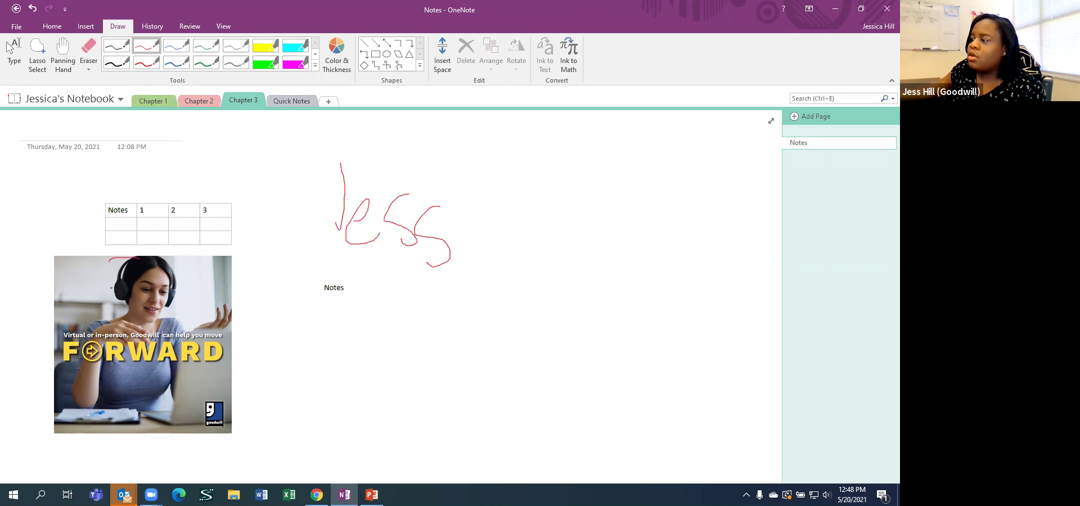
pyautogui.moveTo(130, 323)
pyautogui.mouseDown()
pyautogui.moveTo(191, 276)
pyautogui.moveTo(132, 245)
pyautogui.mouseUp()
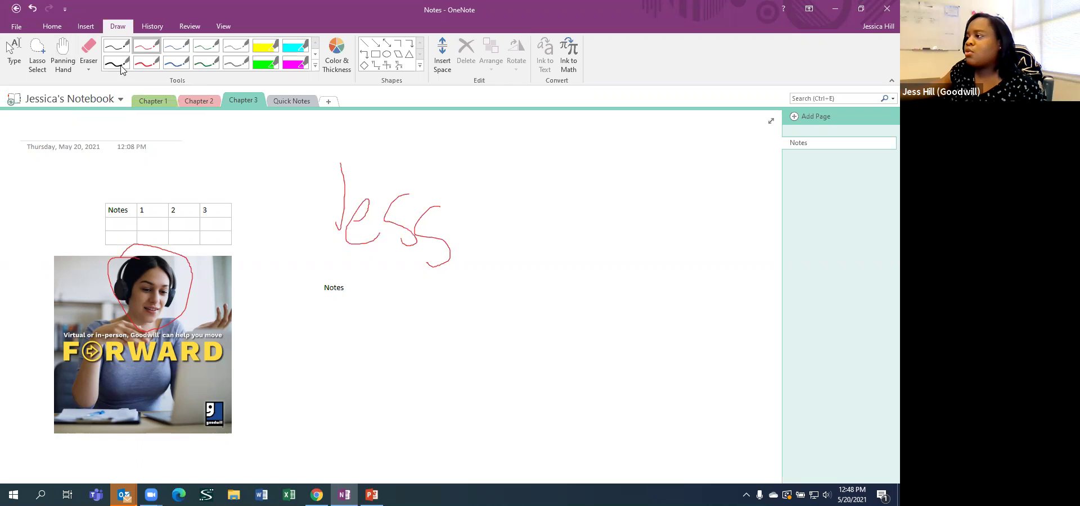
# Erase the red circle on the picture and the handwritten name with the Large Eraser
pyautogui.click(88, 65)
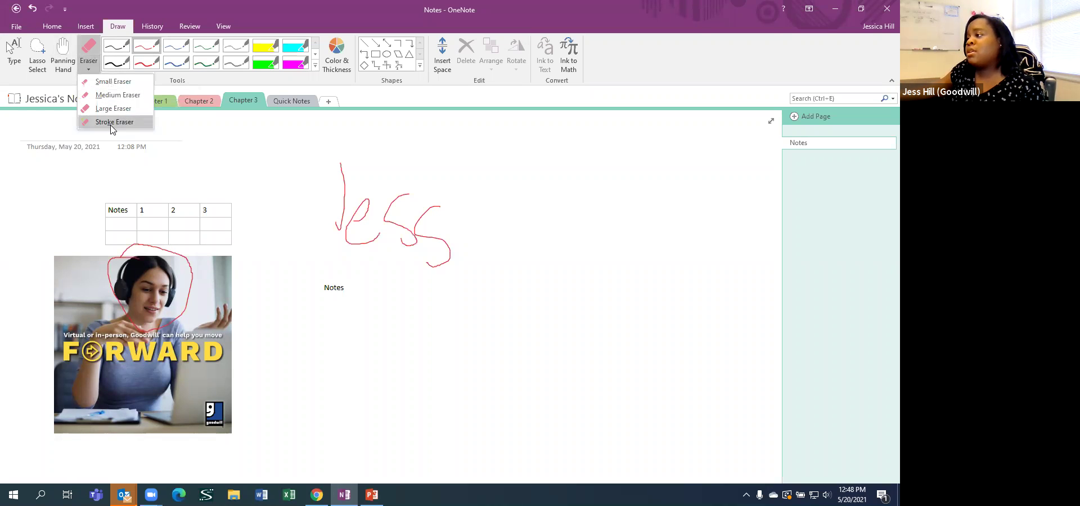
pyautogui.click(105, 108)
pyautogui.moveTo(97, 253)
pyautogui.mouseDown()
pyautogui.moveTo(108, 280)
pyautogui.moveTo(135, 242)
pyautogui.moveTo(117, 294)
pyautogui.moveTo(171, 241)
pyautogui.moveTo(187, 252)
pyautogui.moveTo(178, 313)
pyautogui.moveTo(150, 319)
pyautogui.moveTo(129, 297)
pyautogui.mouseUp()
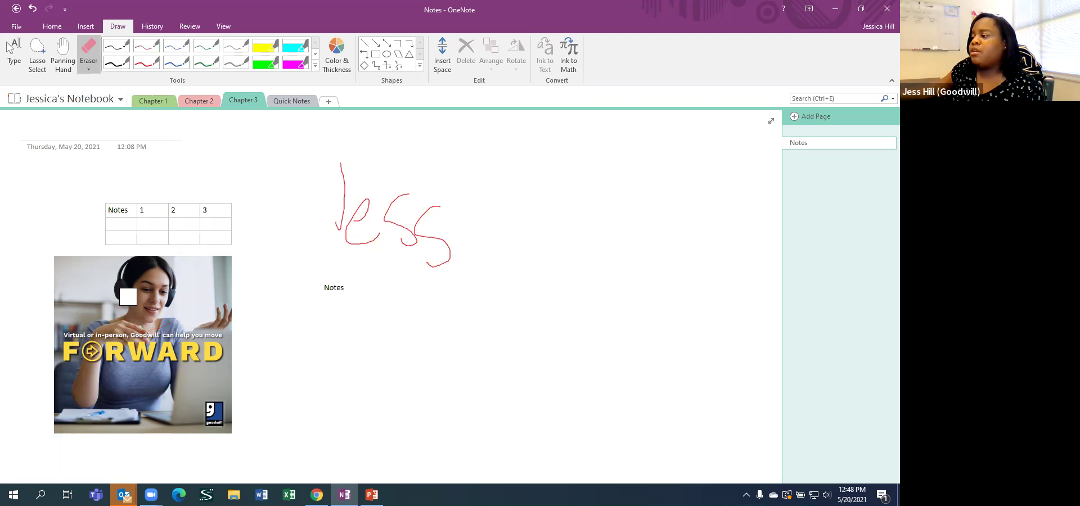
pyautogui.moveTo(426, 268)
pyautogui.mouseDown()
pyautogui.moveTo(438, 243)
pyautogui.moveTo(410, 219)
pyautogui.moveTo(420, 224)
pyautogui.moveTo(399, 237)
pyautogui.moveTo(356, 221)
pyautogui.moveTo(347, 249)
pyautogui.moveTo(333, 233)
pyautogui.moveTo(340, 171)
pyautogui.mouseUp()
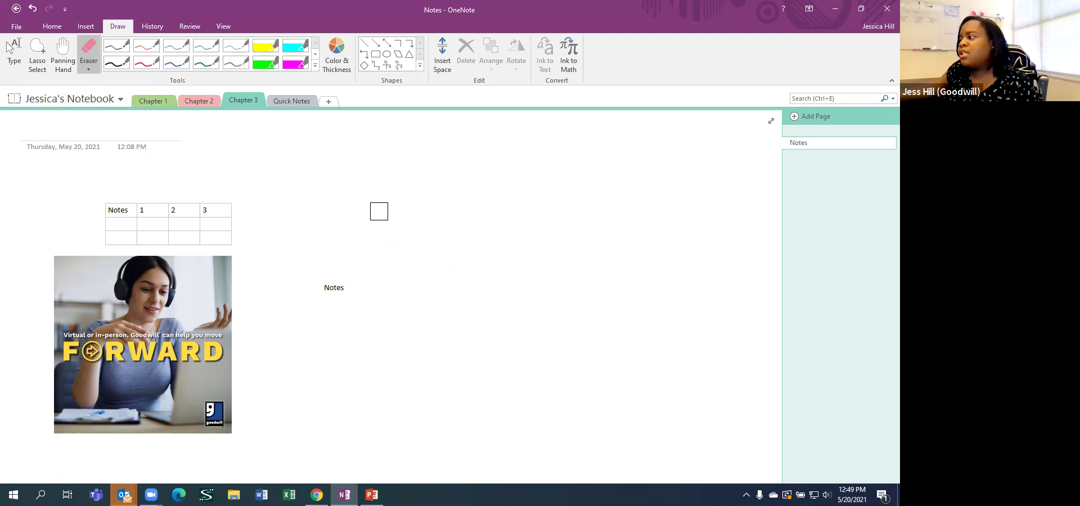
# Draw a thin red oval shape in the blank area above the Notes text and deselect it
pyautogui.click(90, 61)
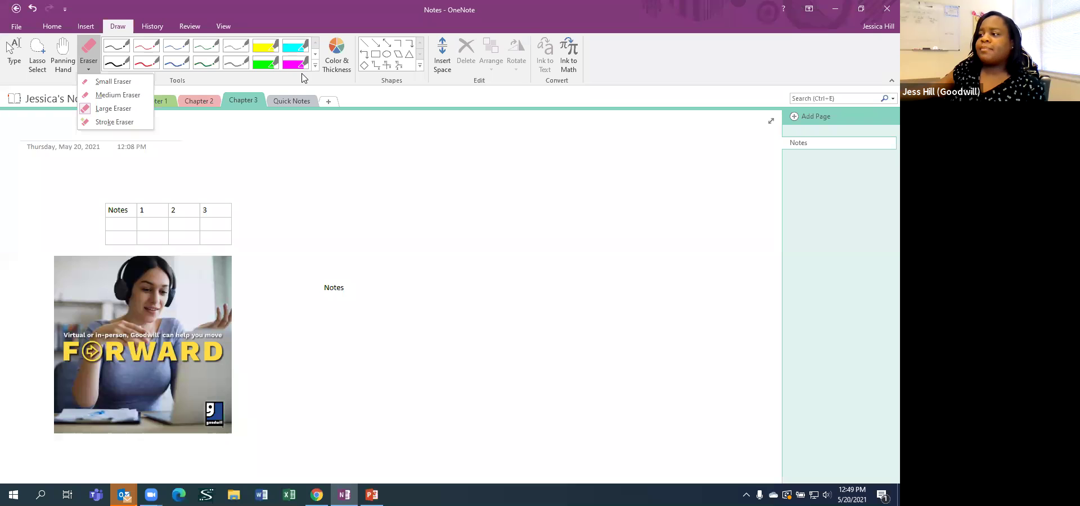
pyautogui.click(386, 54)
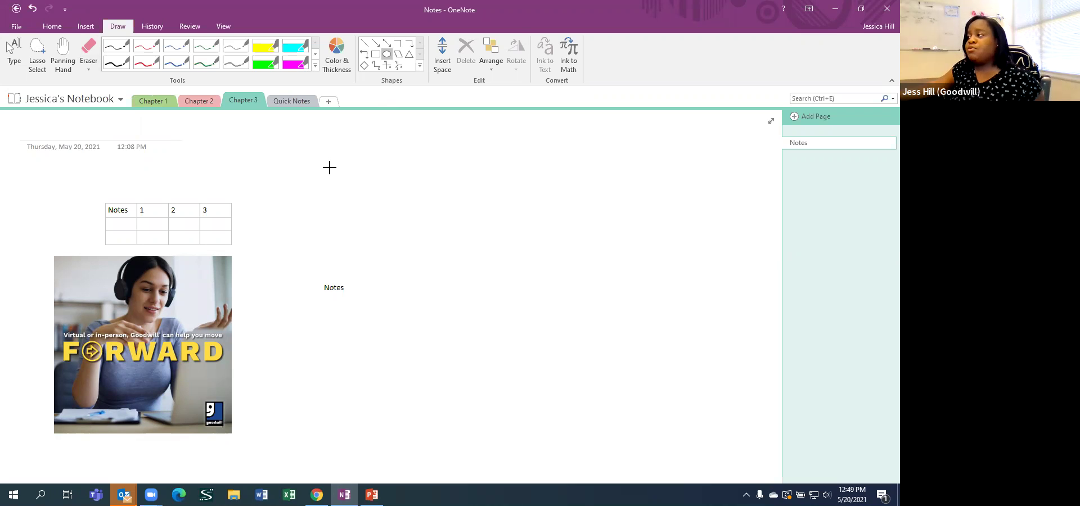
pyautogui.moveTo(330, 153); pyautogui.dragTo(418, 223)
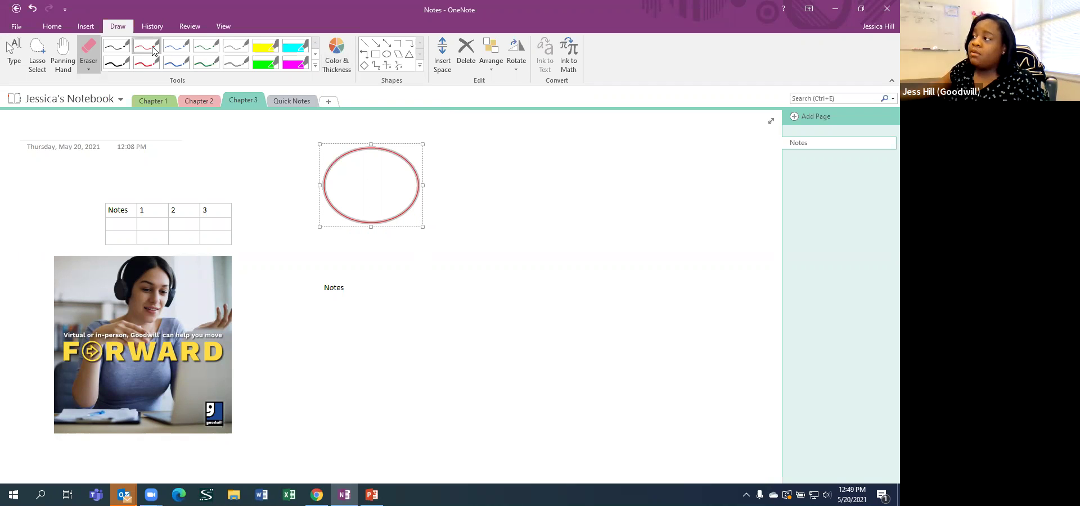
pyautogui.click(398, 310)
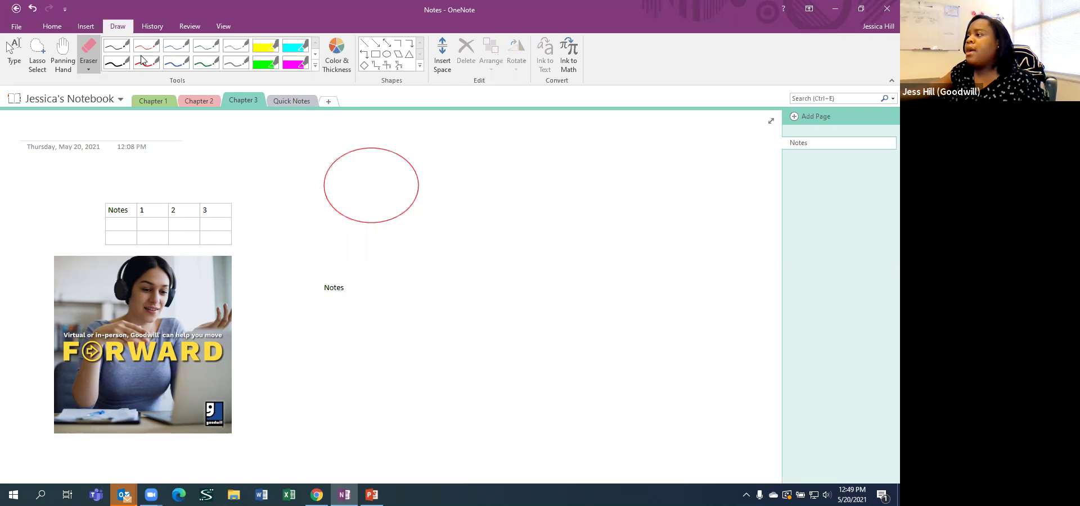
# Set the pen to 5.0 mm thickness with bright yellow as the line color
pyautogui.click(88, 67)
pyautogui.click(14, 54)
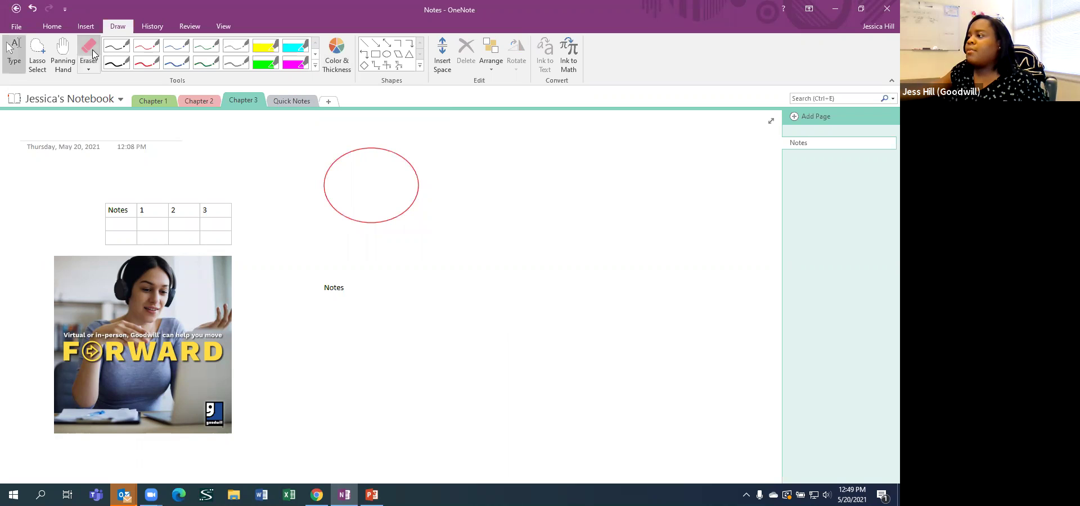
pyautogui.click(337, 59)
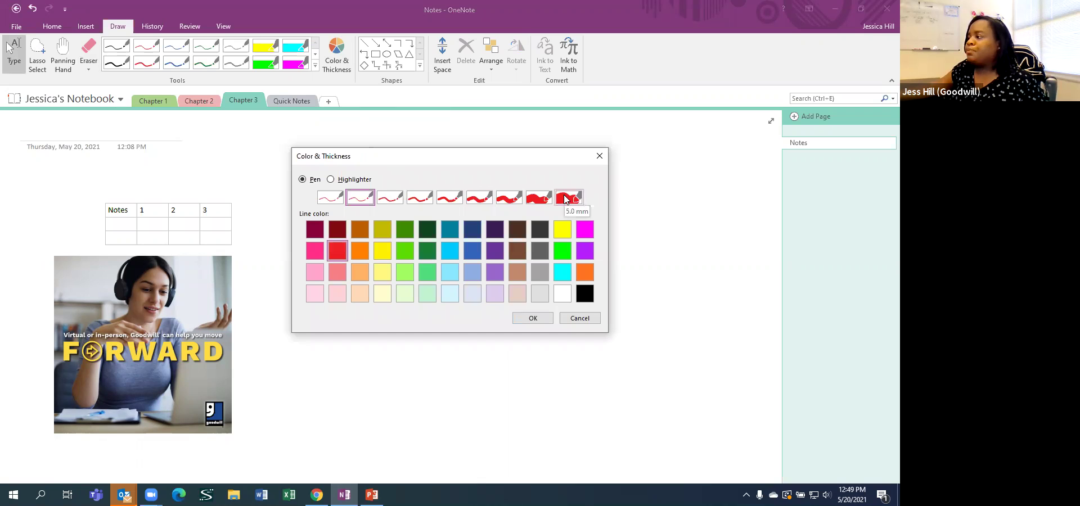
pyautogui.click(567, 197)
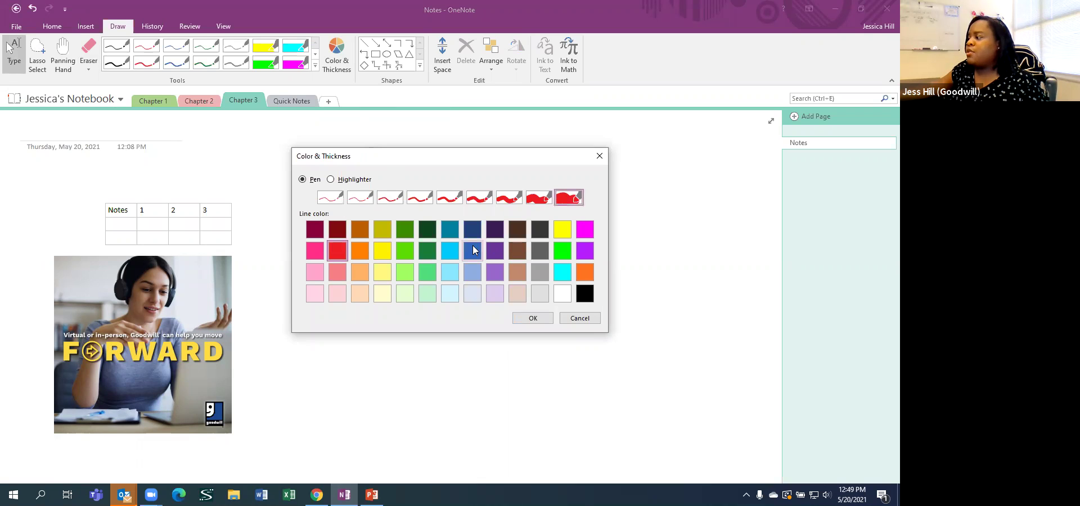
pyautogui.click(561, 231)
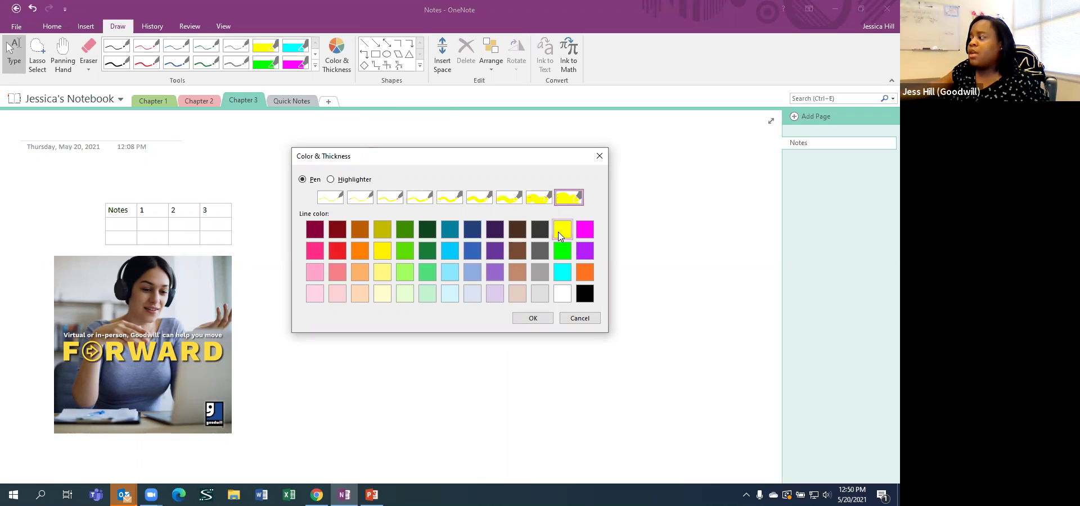
pyautogui.click(532, 318)
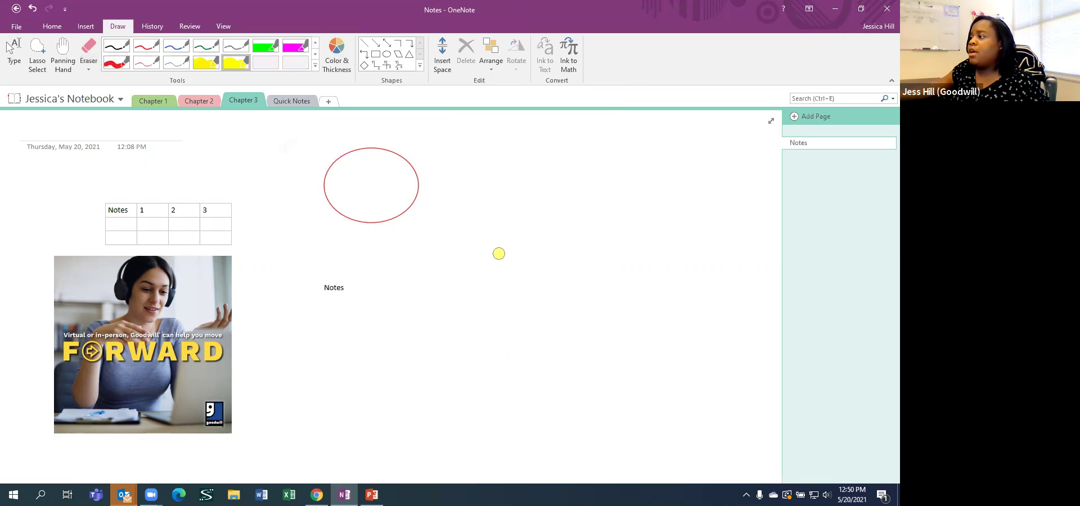
# Draw a larger oval shape with the thick yellow pen in the blank area beside the Notes text
pyautogui.click(387, 54)
pyautogui.moveTo(475, 232); pyautogui.dragTo(638, 360)
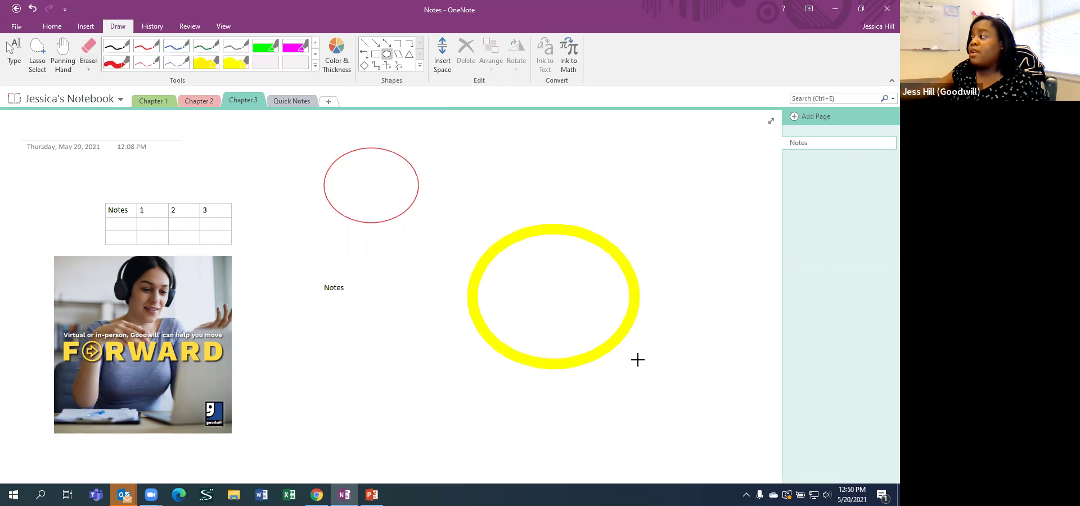
pyautogui.click(559, 412)
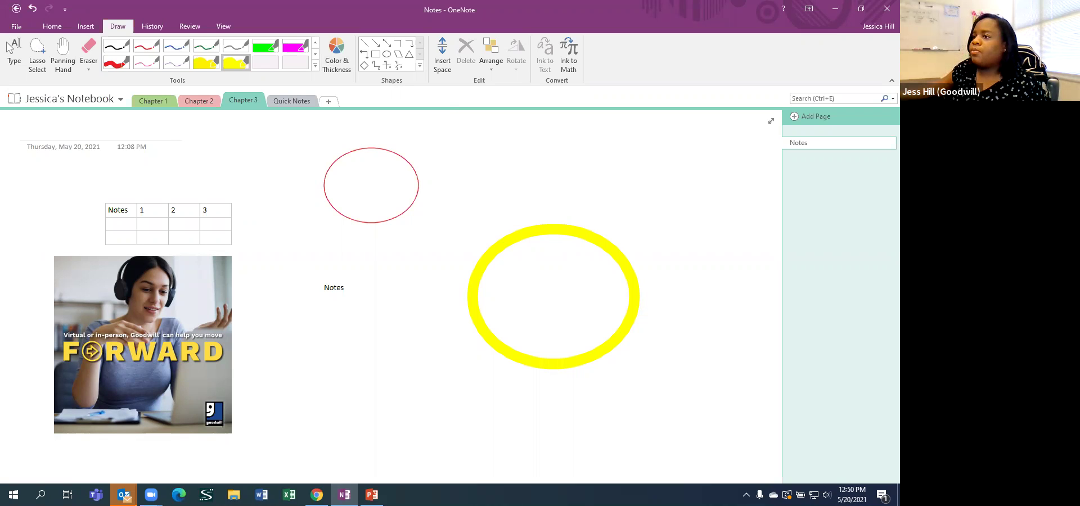
# Switch to the PowerPoint slide show at the OneNote Tips slide
pyautogui.hotkey('alt', 'Tab')
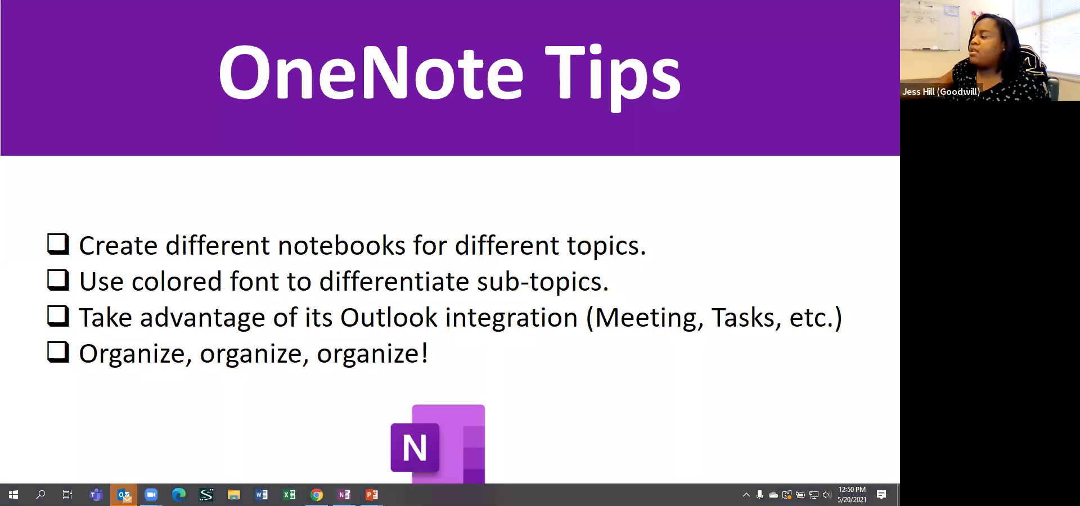